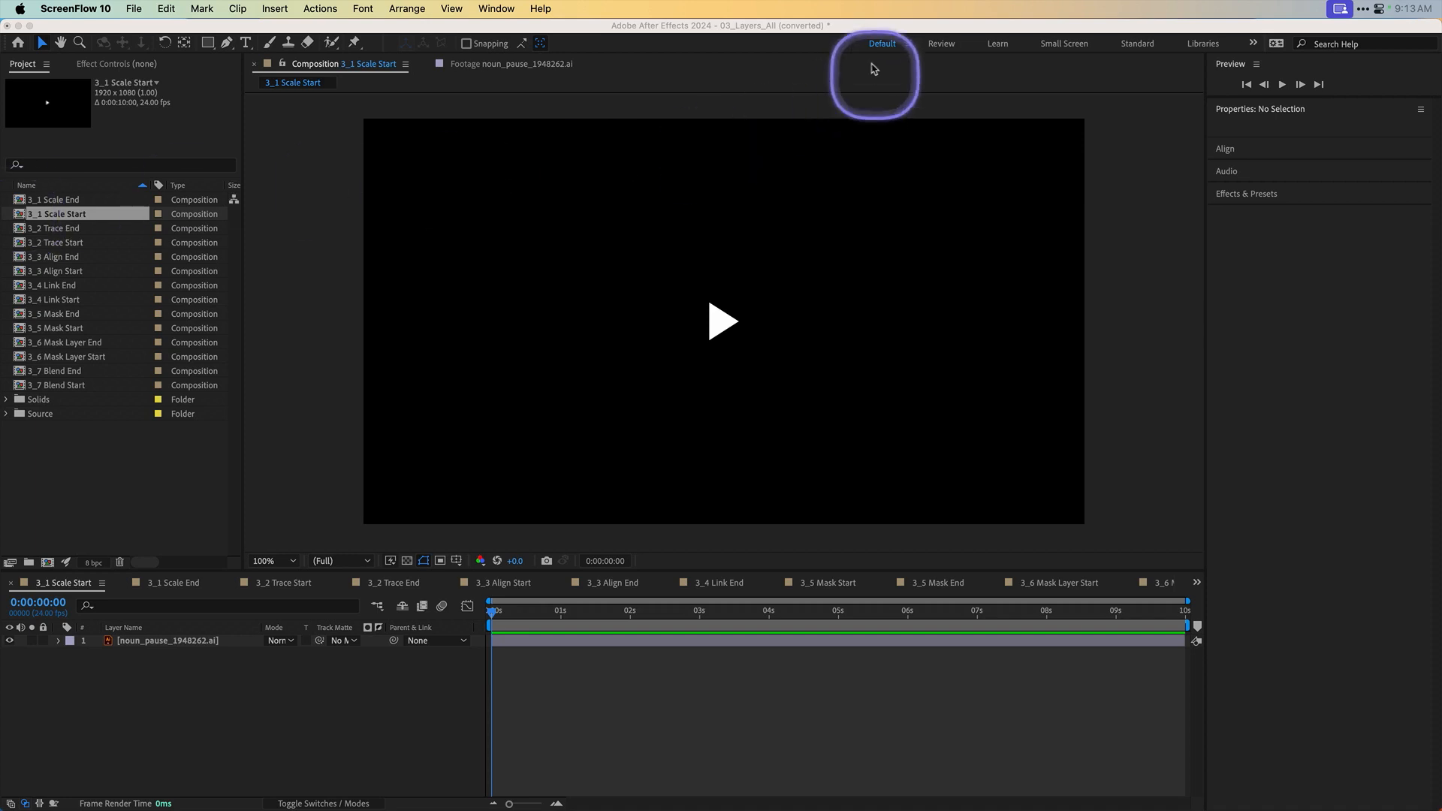
Step: Open the 3_1 Scale Start composition and scale the play icon layer up to 923%
{"action": "left_click", "coordinate": [594, 96]}
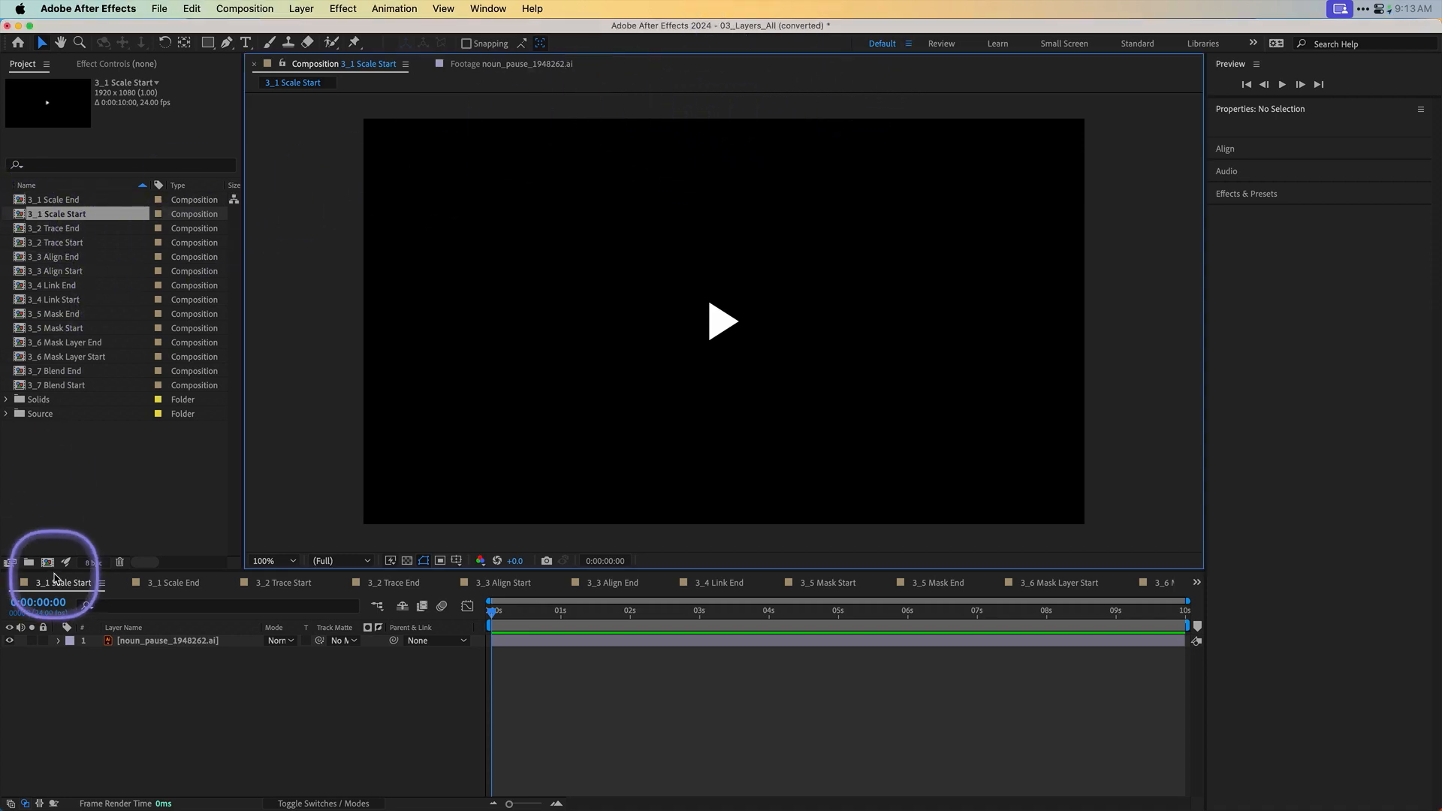
{"action": "double_click", "coordinate": [21, 218]}
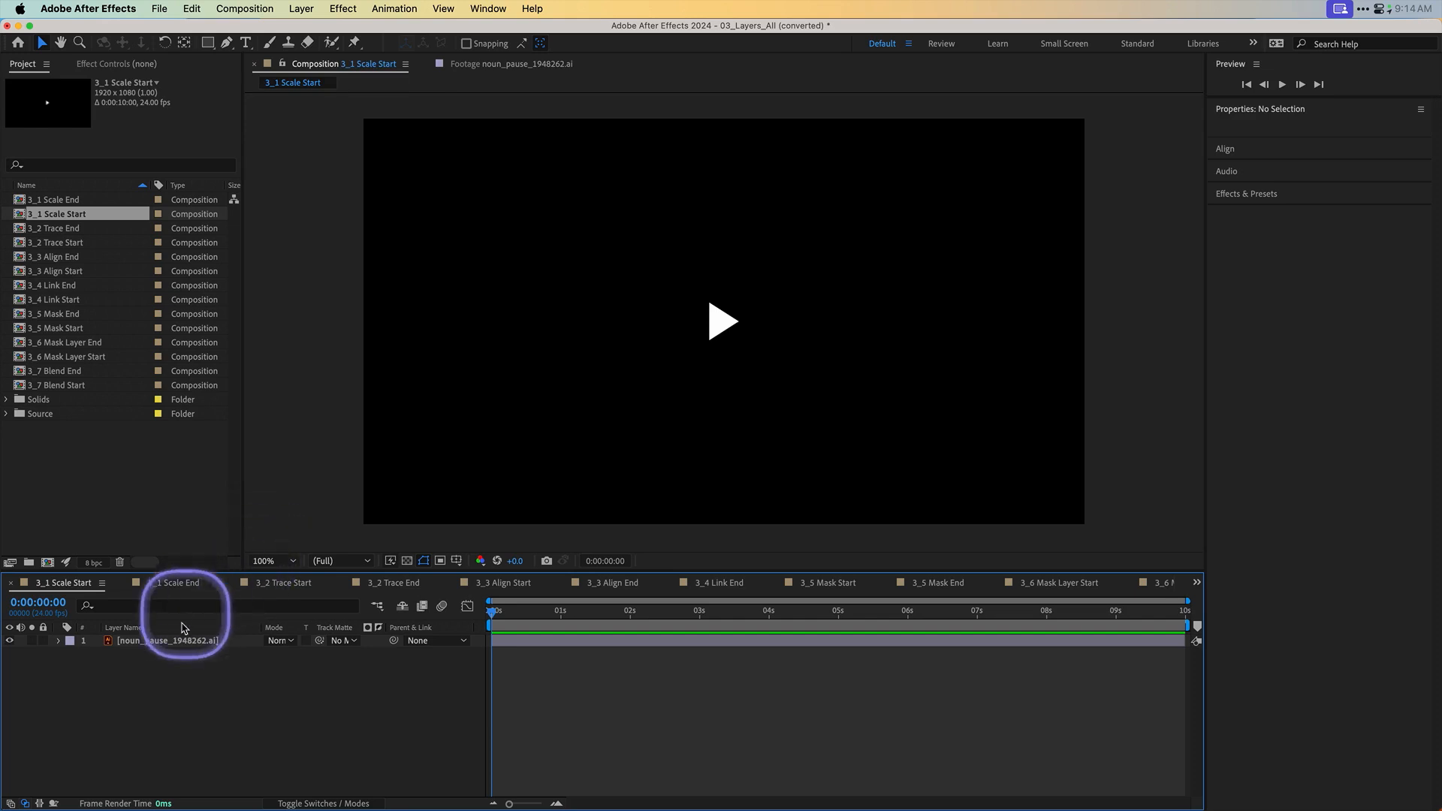
{"action": "left_click", "coordinate": [168, 642]}
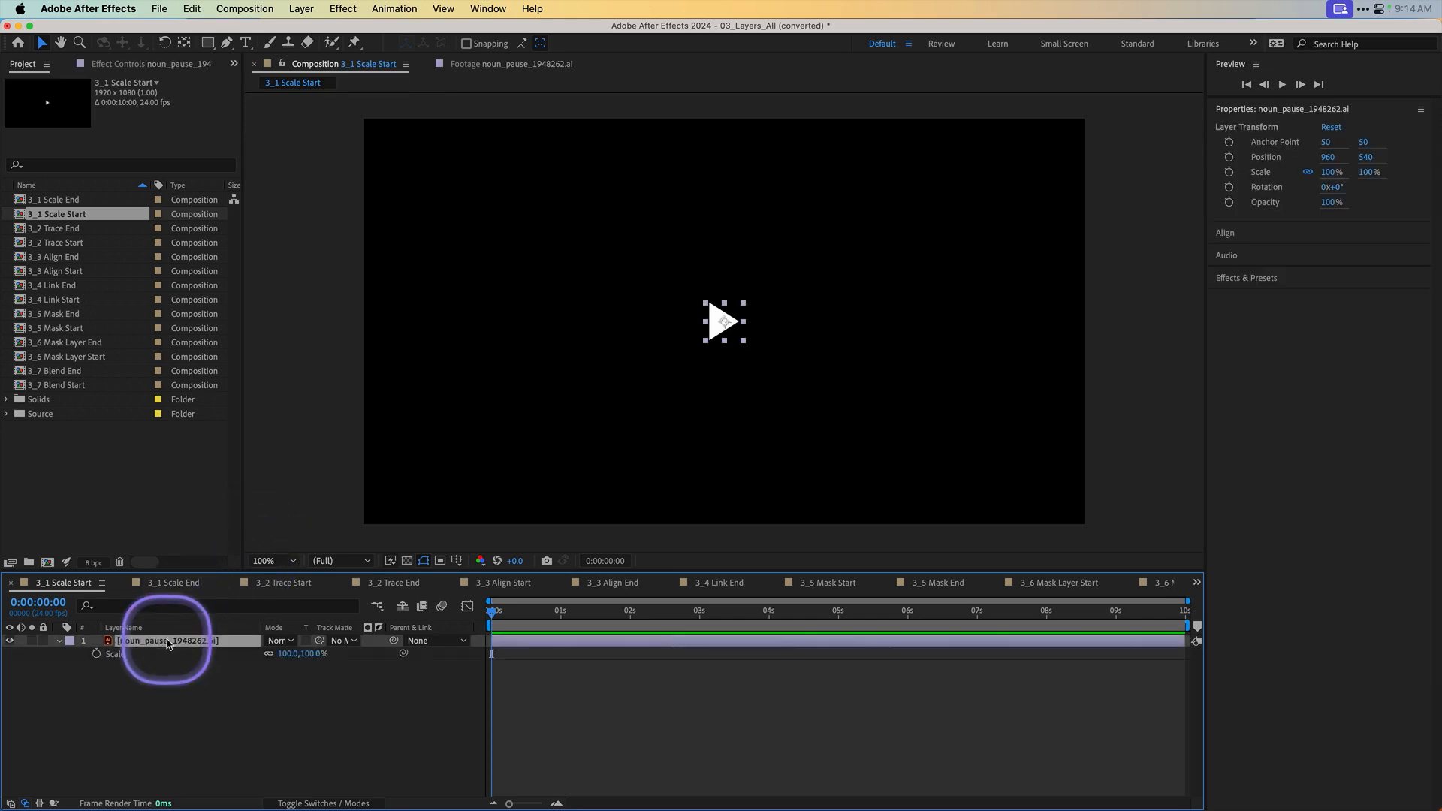
{"action": "left_click_drag", "start_coordinate": [294, 655], "coordinate": [894, 639]}
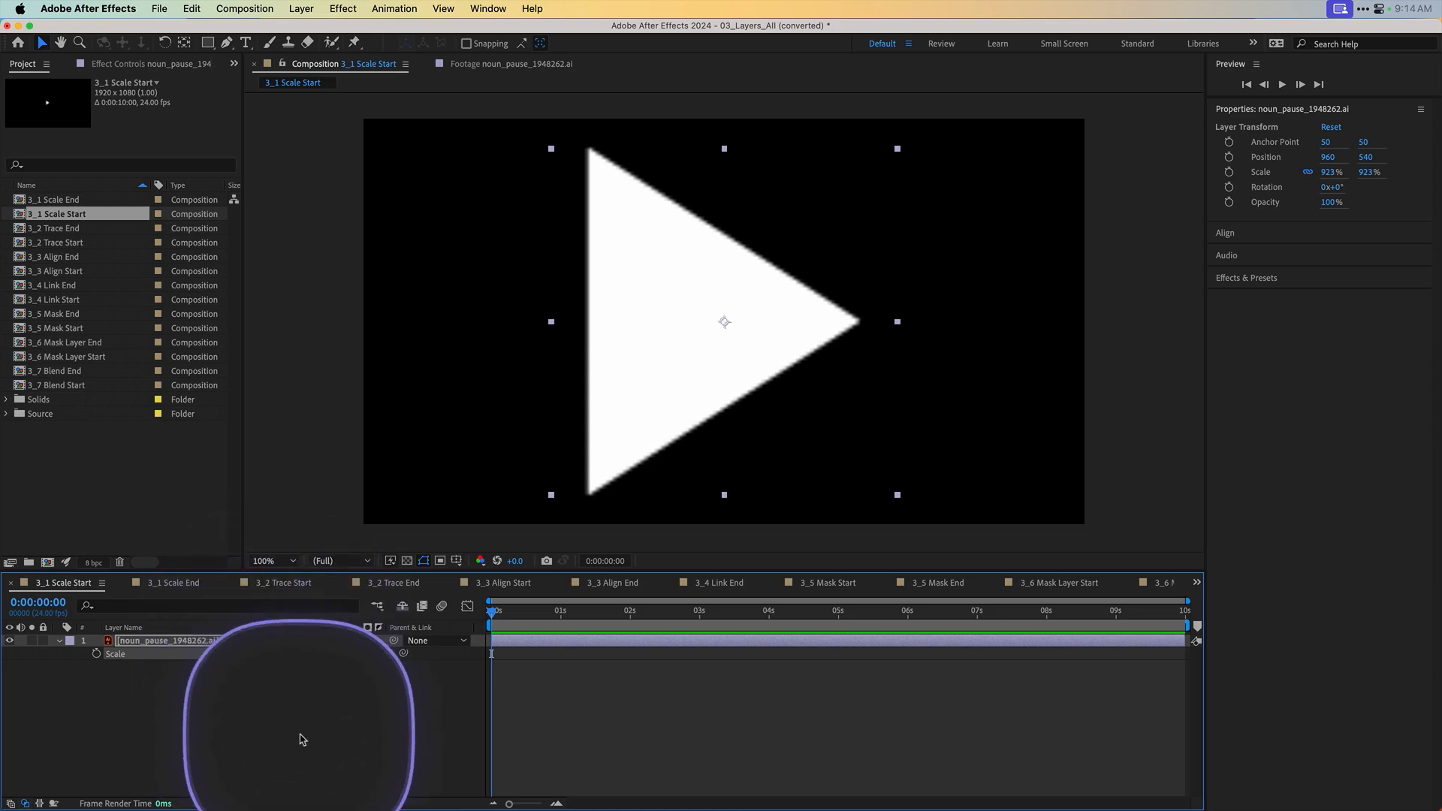
Step: Turn on continuous rasterization for the play icon layer and scale it up to 3273%
{"action": "left_click", "coordinate": [305, 806]}
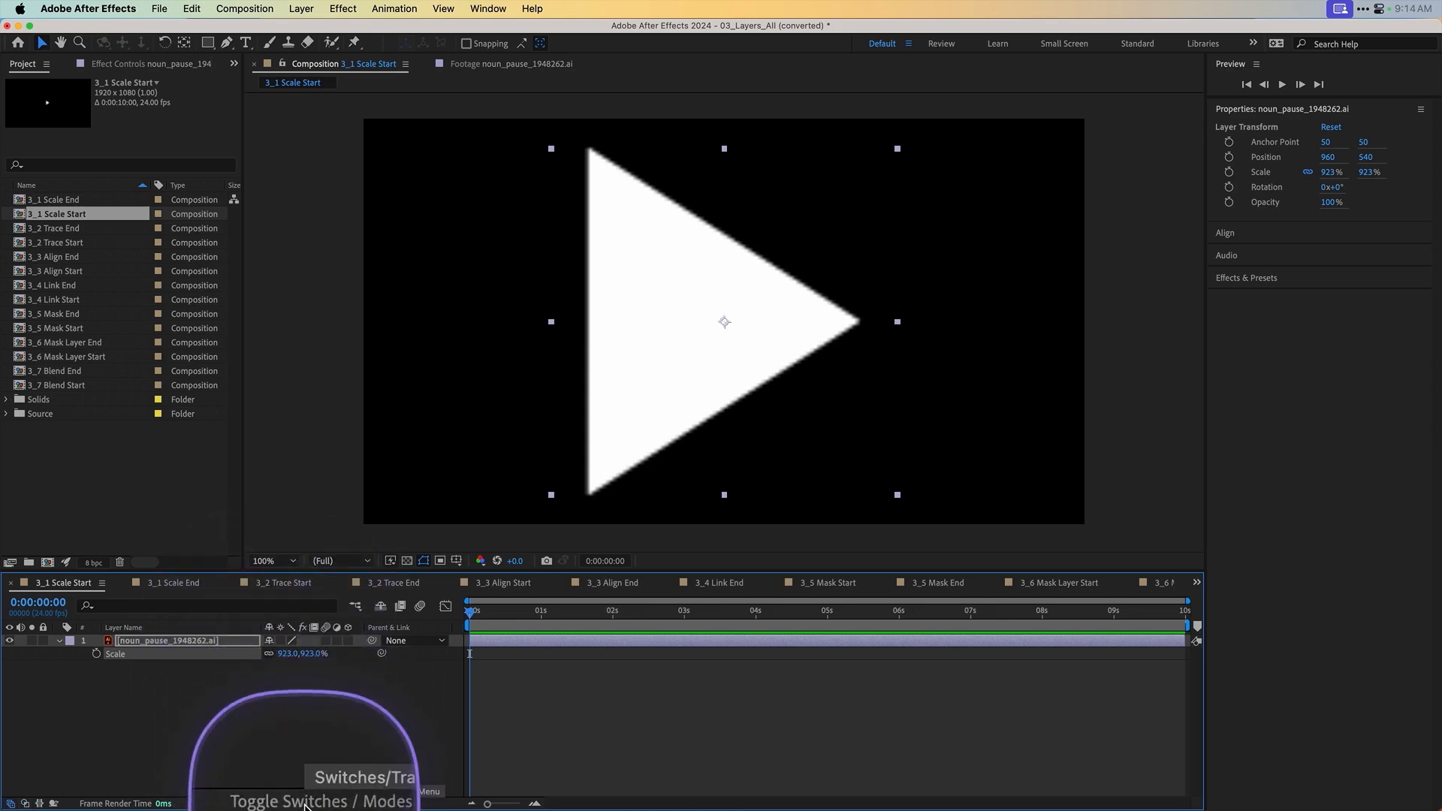
{"action": "left_click", "coordinate": [281, 641]}
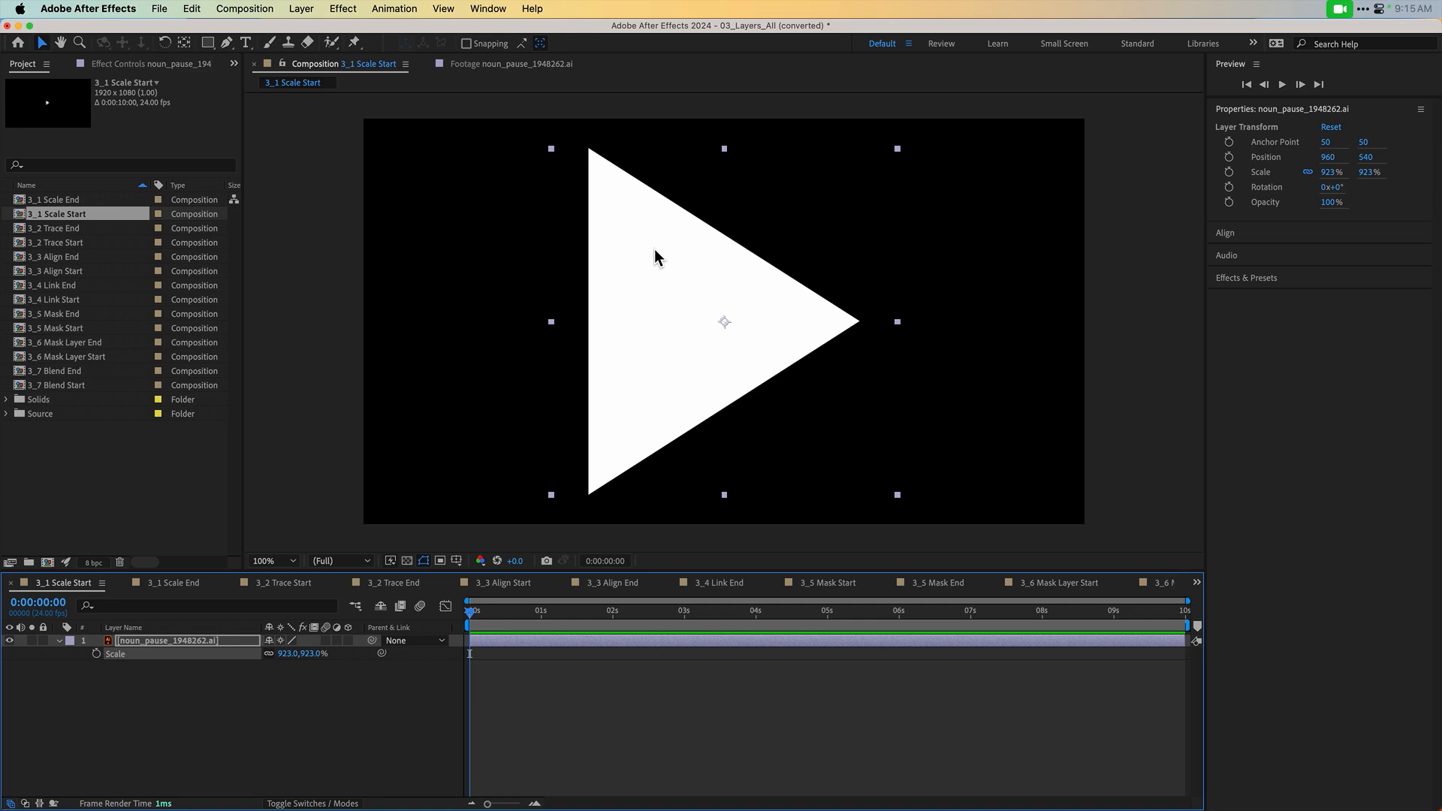
{"action": "left_click_drag", "start_coordinate": [288, 665], "coordinate": [472, 673]}
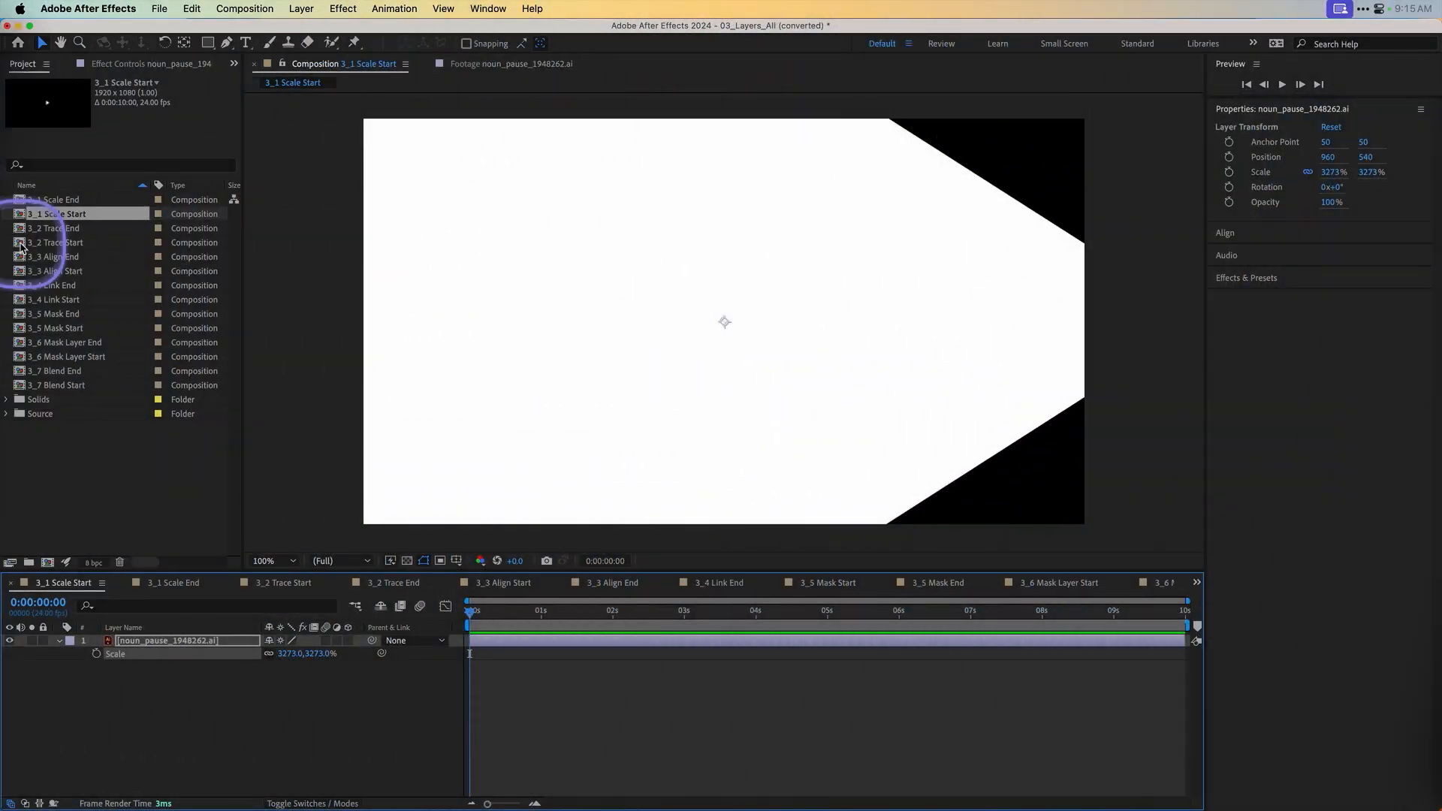
Step: In the 3_2 Trace Start composition, auto-trace the play icon layer's current frame using the Alpha channel, with the preview off
{"action": "double_click", "coordinate": [22, 243]}
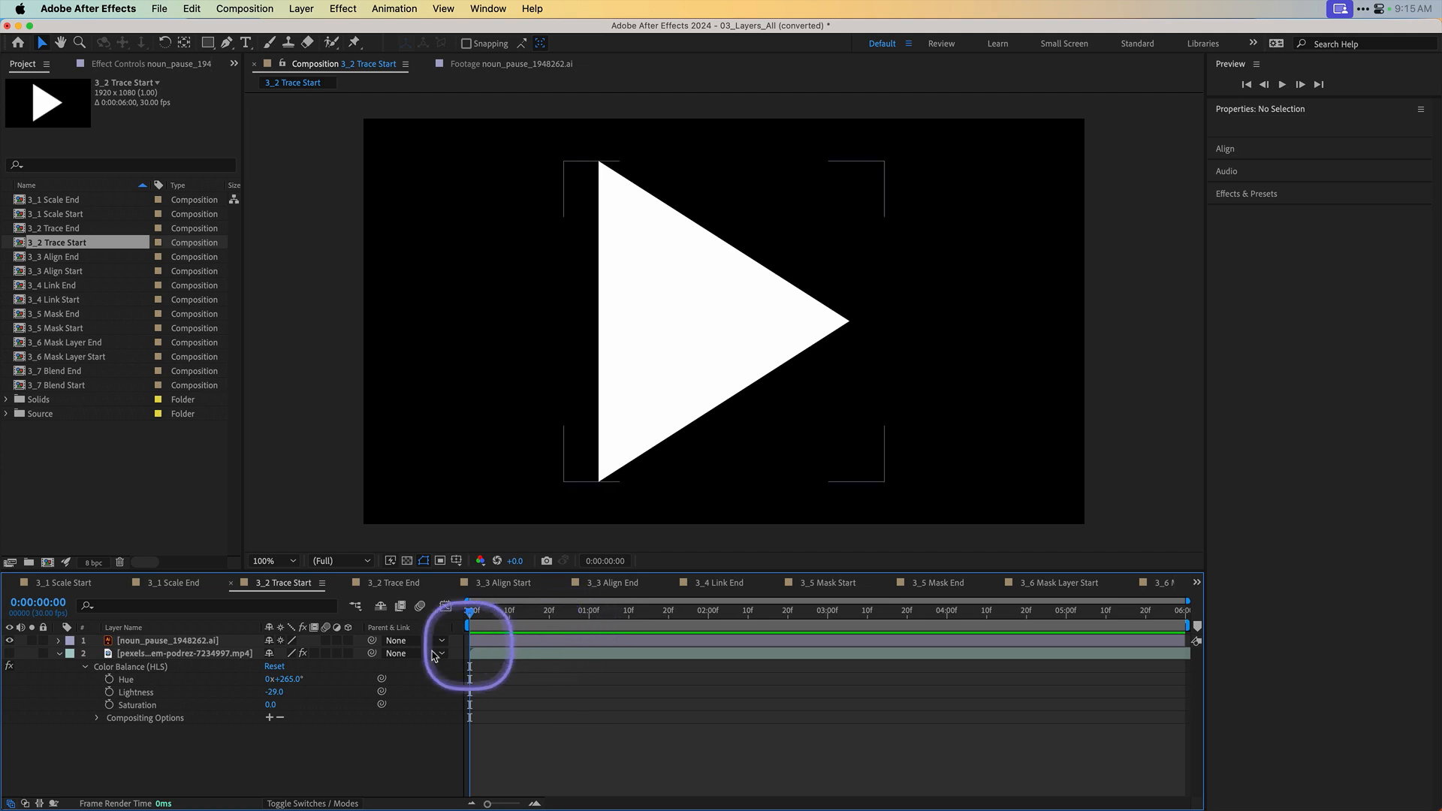
{"action": "left_click", "coordinate": [156, 644]}
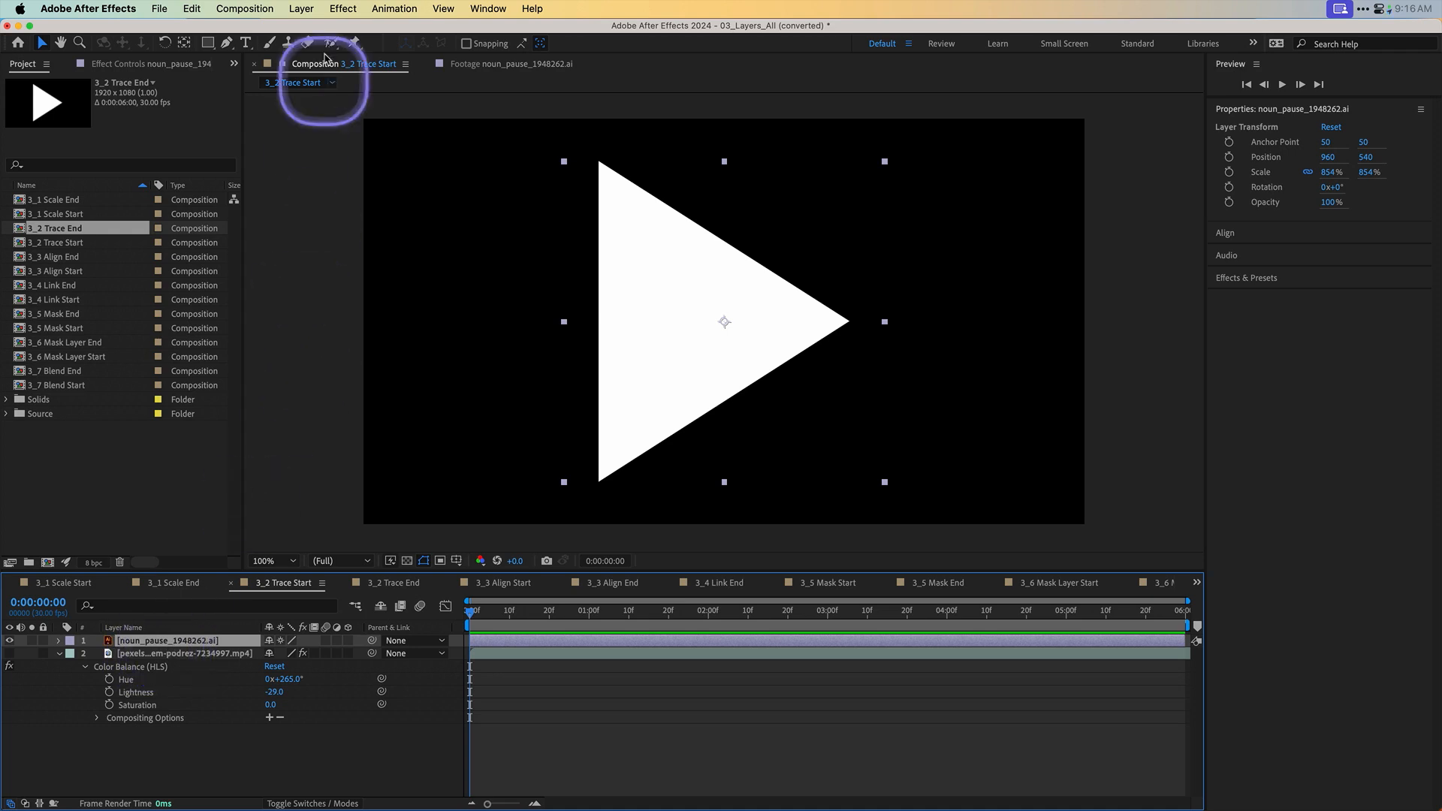
{"action": "left_click", "coordinate": [299, 8]}
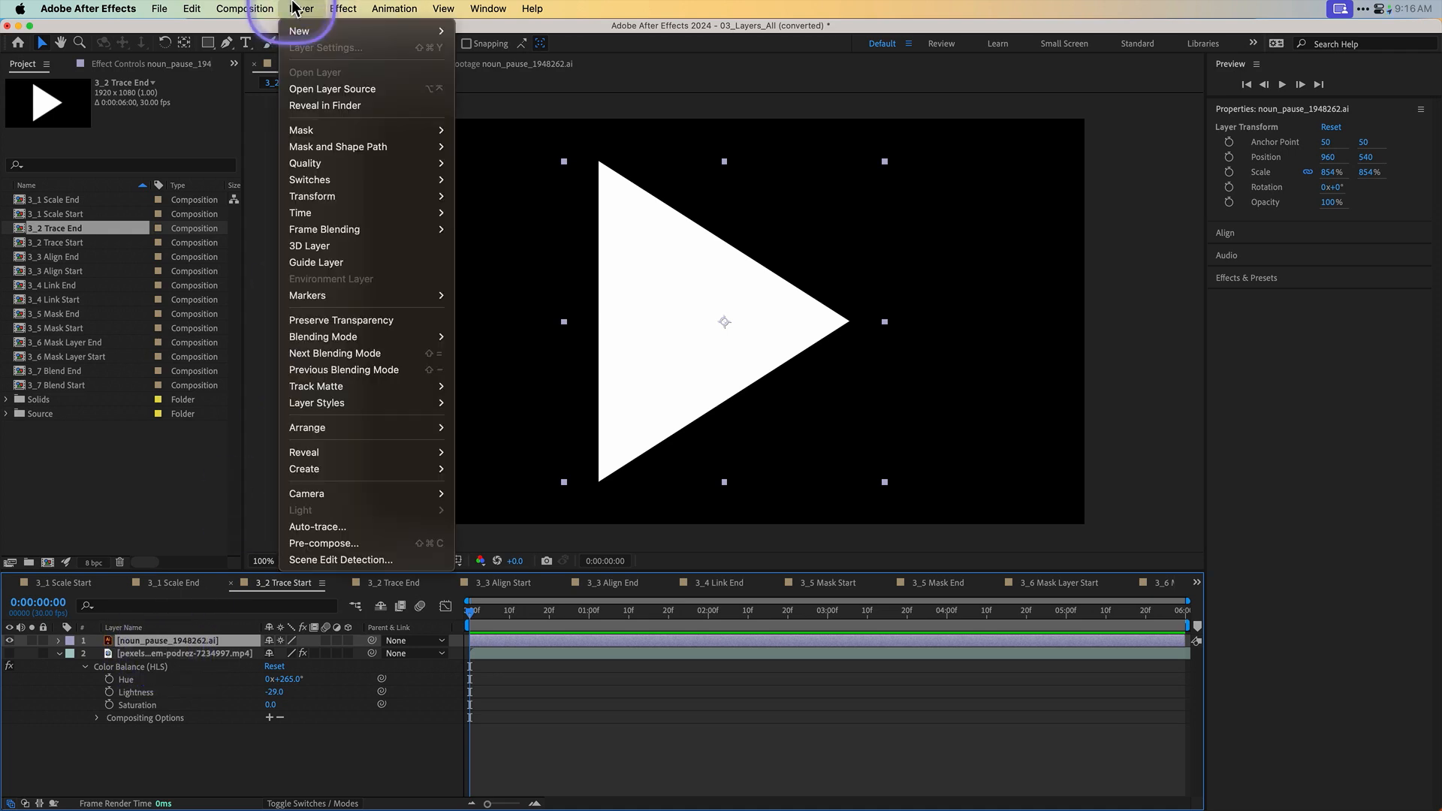
{"action": "left_click", "coordinate": [355, 528]}
{"action": "left_click", "coordinate": [577, 528]}
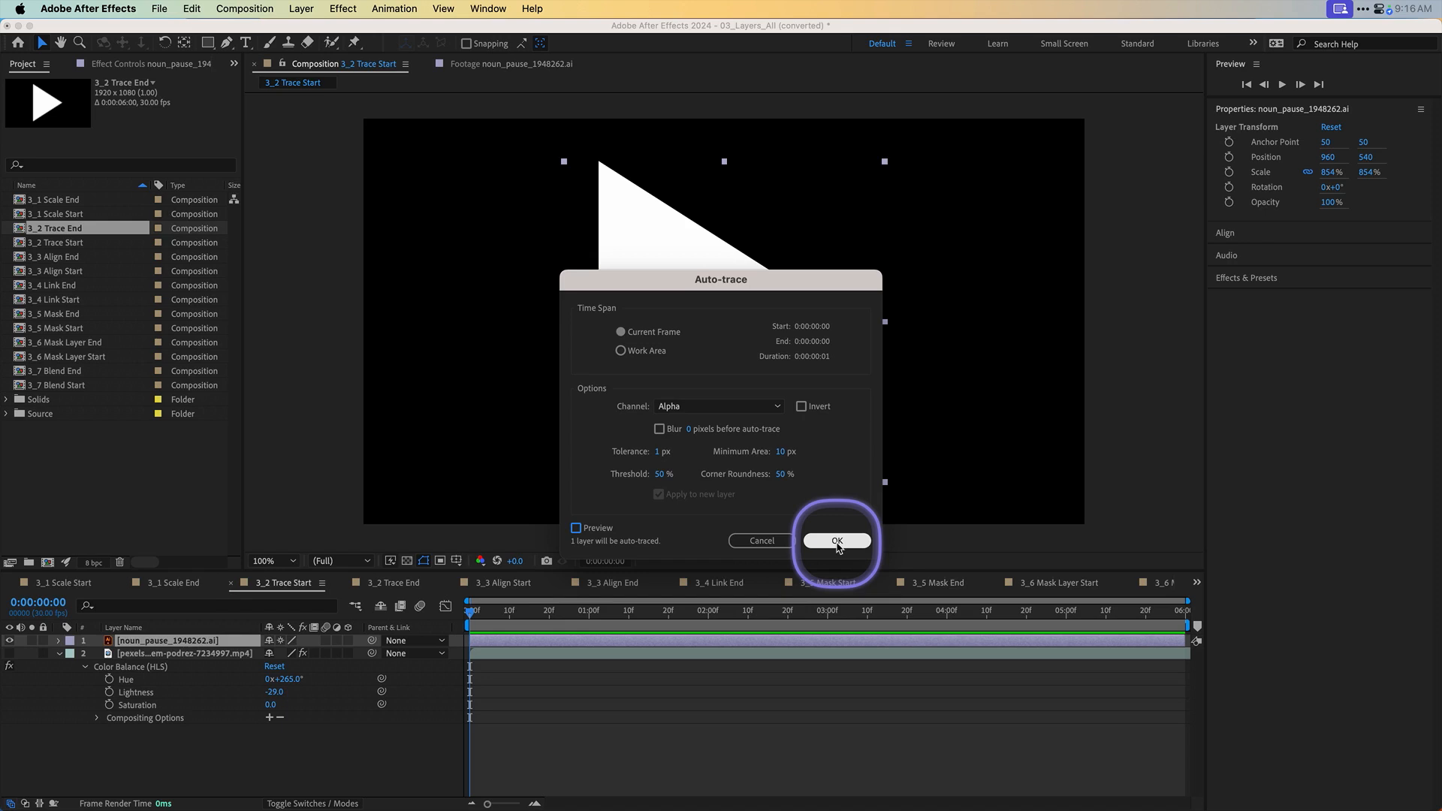
{"action": "left_click", "coordinate": [837, 541]}
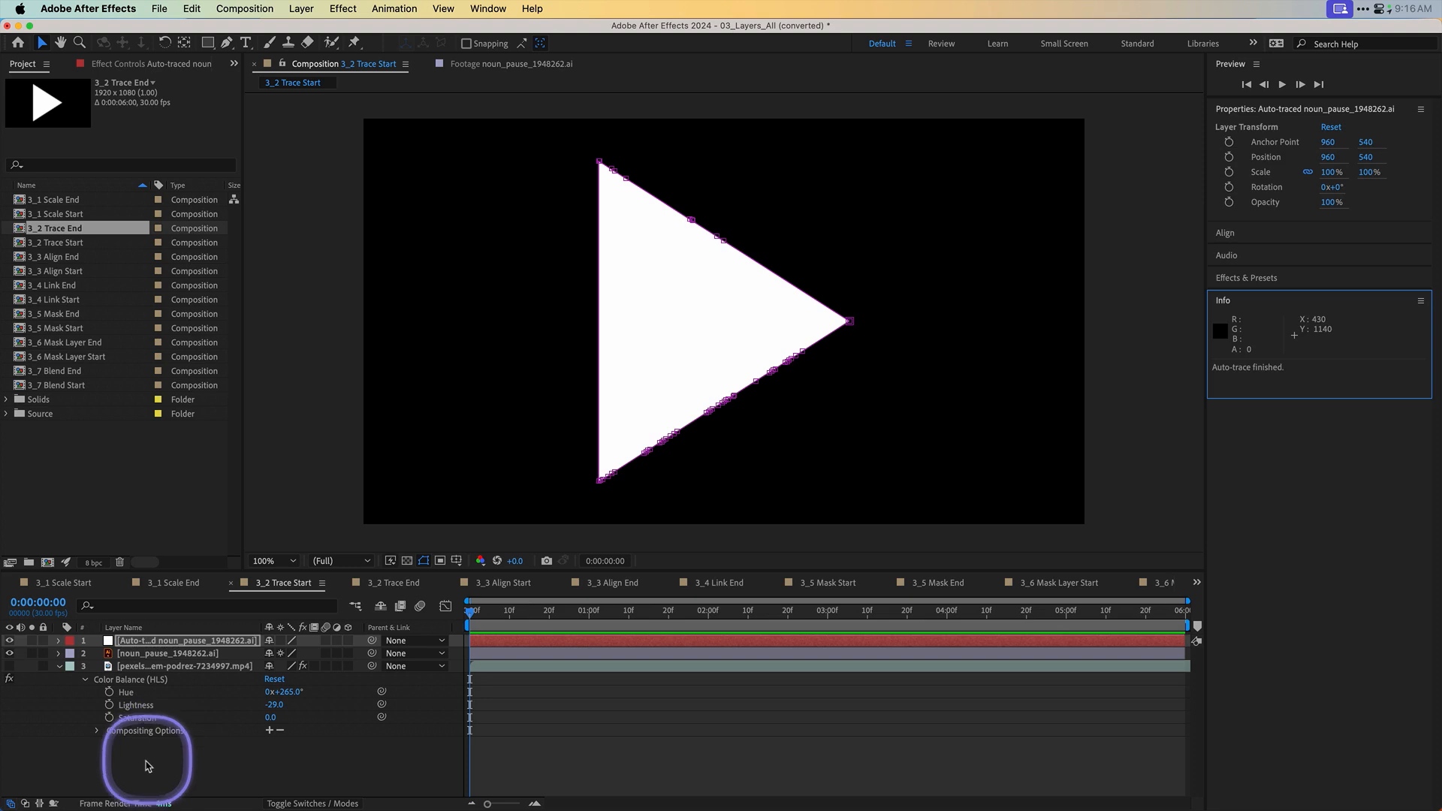
Step: Hide the original play icon layer and copy Mask 1 from the auto-traced layer onto the pexels video layer
{"action": "left_click", "coordinate": [148, 764]}
{"action": "left_click", "coordinate": [164, 644]}
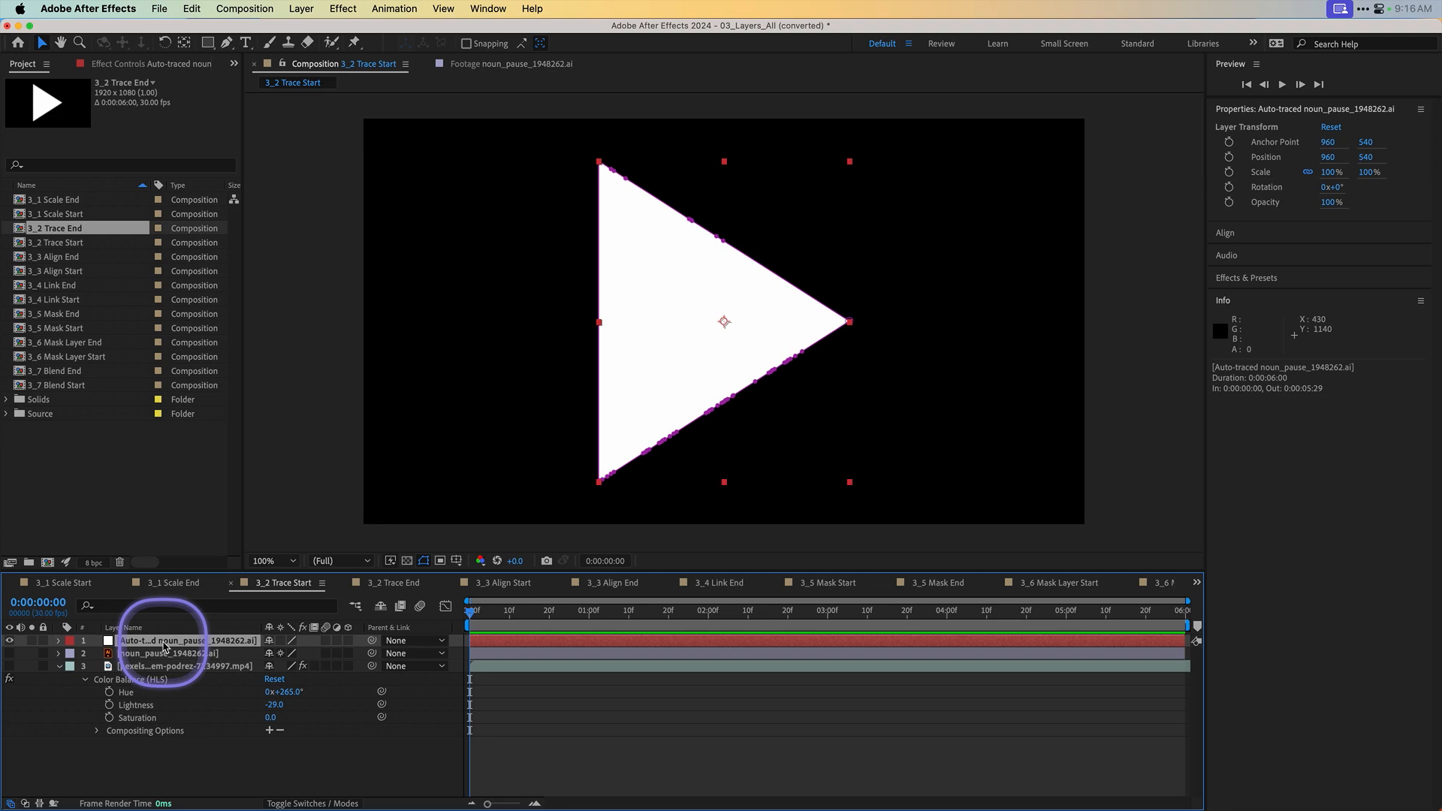
{"action": "key", "text": "m"}
{"action": "left_click", "coordinate": [118, 655]}
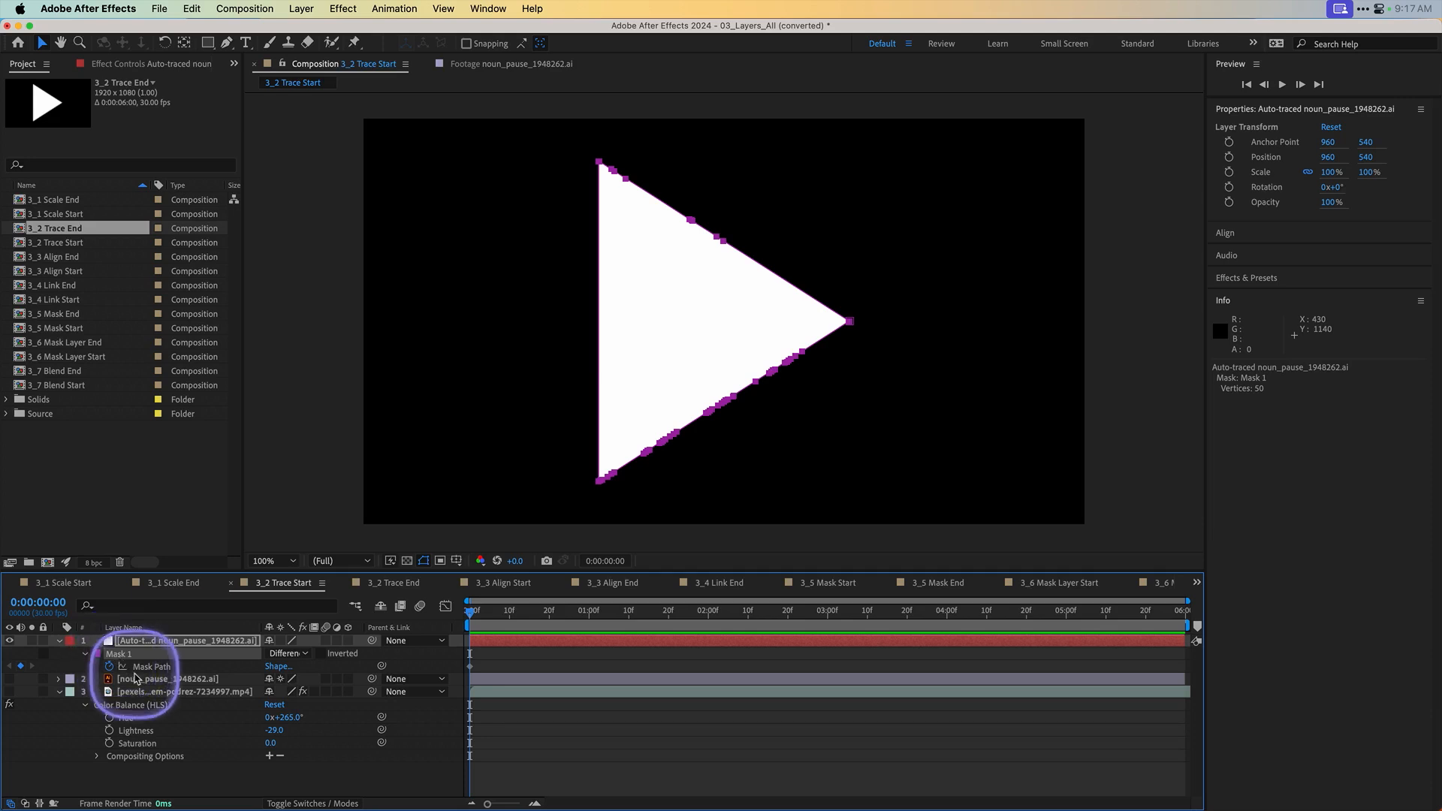
{"action": "left_click", "coordinate": [148, 698]}
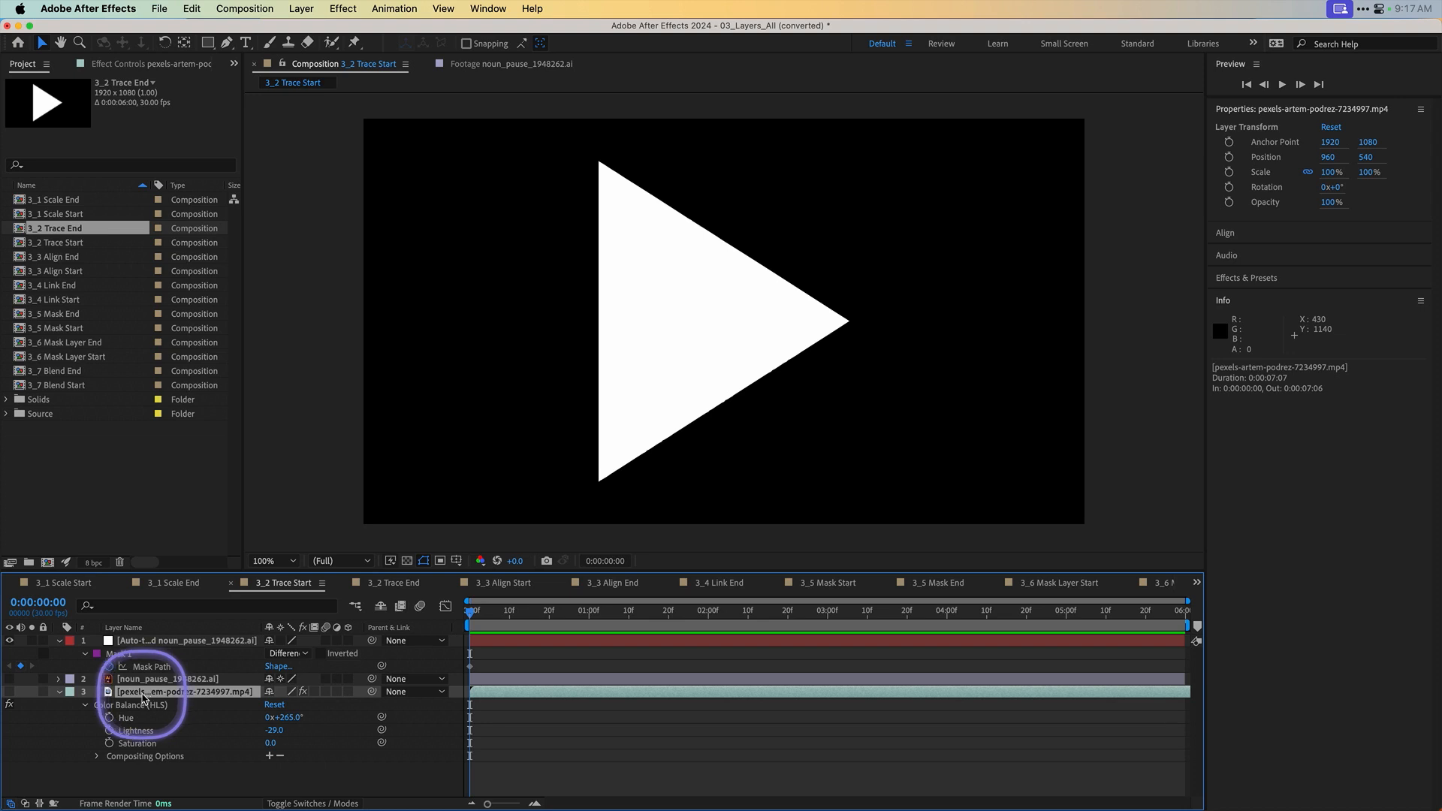
{"action": "key", "text": "super+v"}
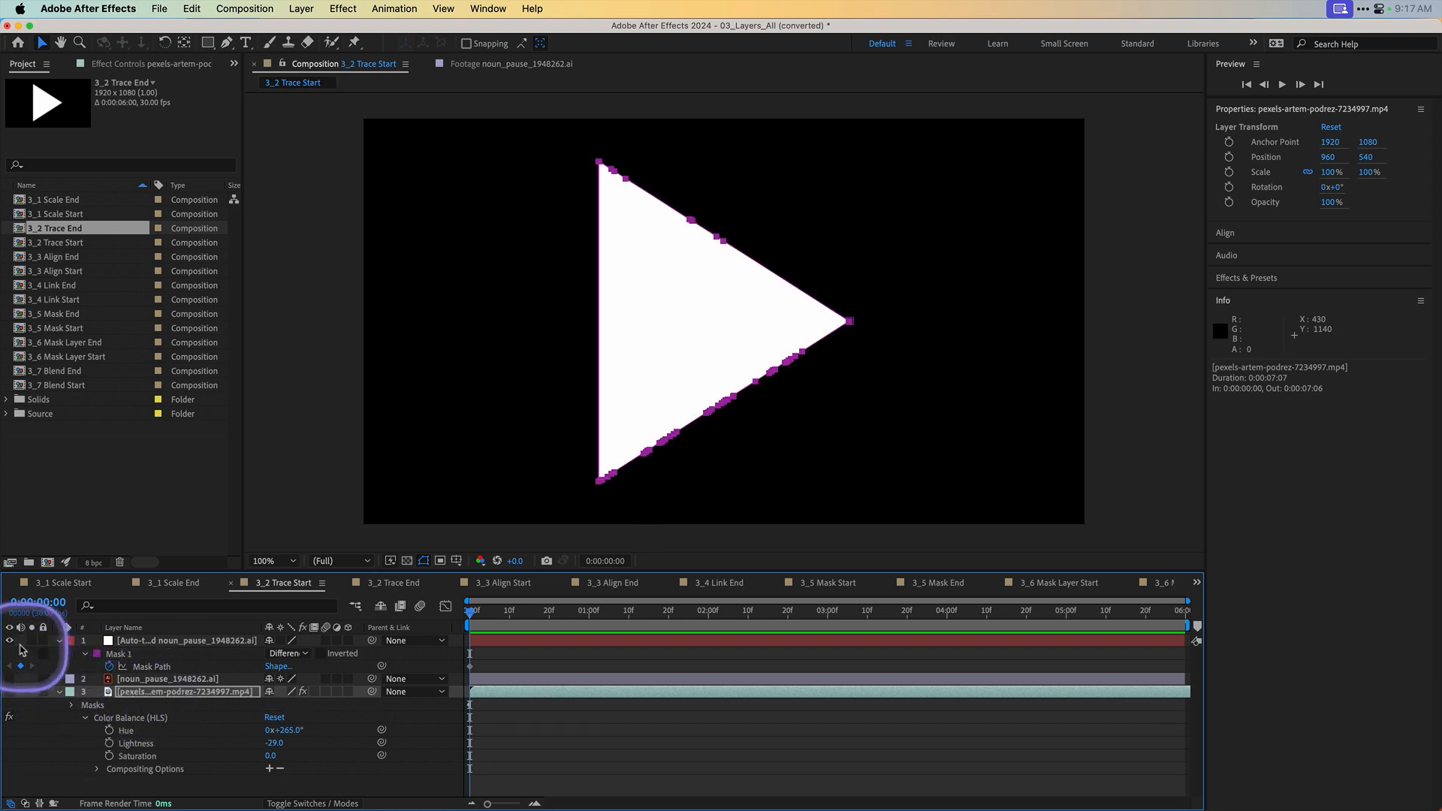
Step: Hide the auto-traced layer, show the masked video layer, and scrub through the timeline to preview it
{"action": "left_click", "coordinate": [6, 642]}
{"action": "left_click", "coordinate": [9, 642]}
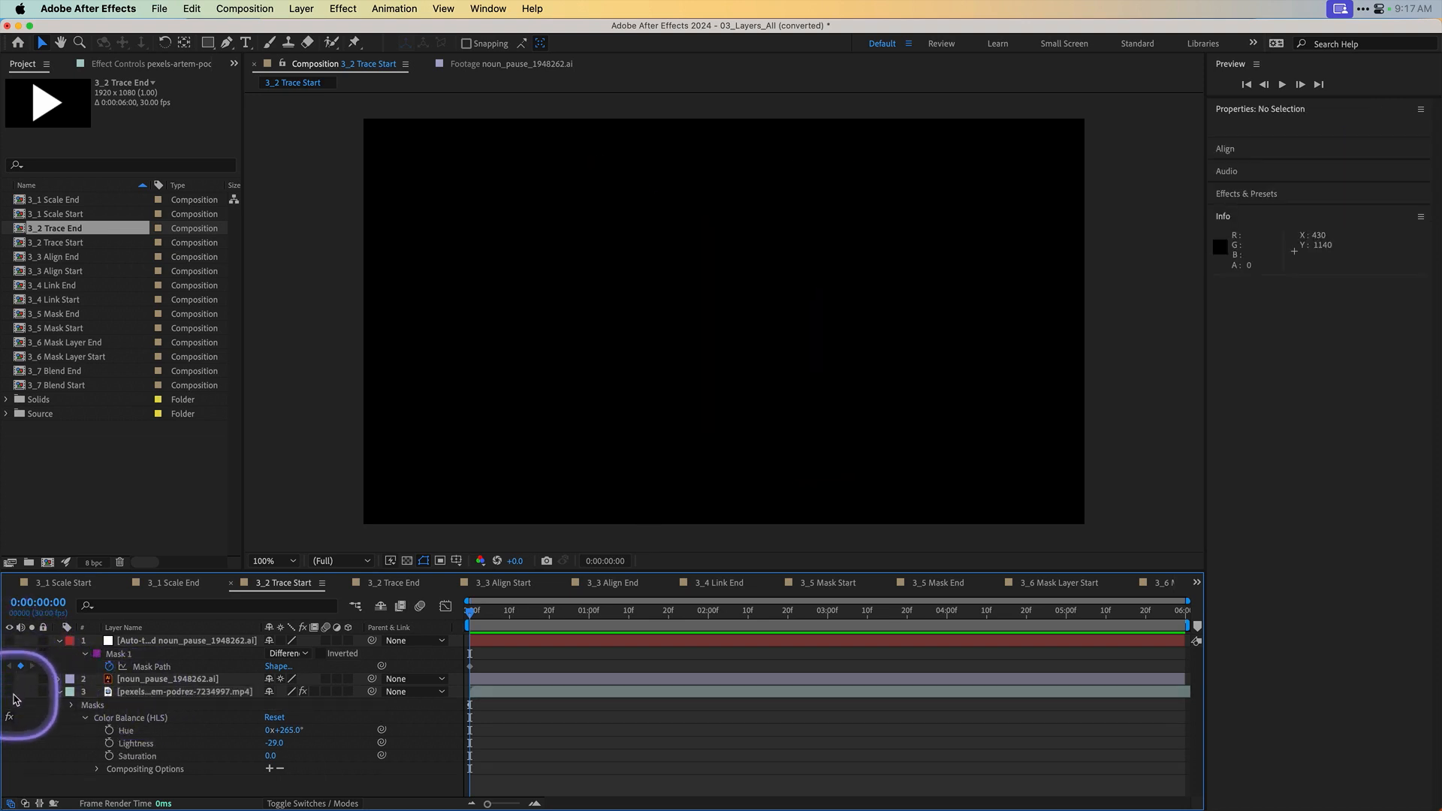
{"action": "left_click", "coordinate": [10, 692]}
{"action": "left_click", "coordinate": [509, 611]}
{"action": "left_click_drag", "start_coordinate": [524, 625], "coordinate": [1011, 625]}
{"action": "left_click_drag", "start_coordinate": [1098, 636], "coordinate": [1067, 637]}
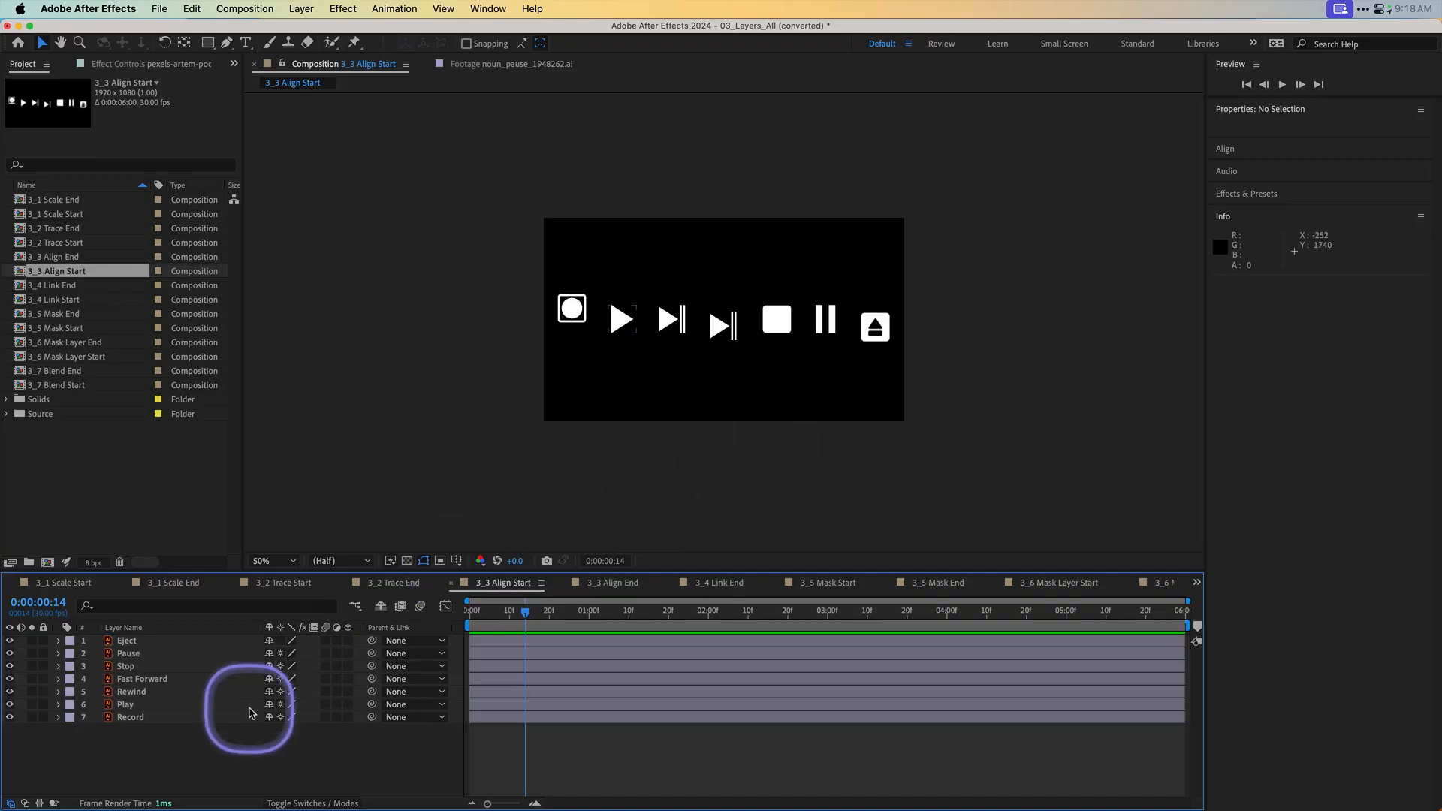
Step: In 3_3 Align Start, align all seven control icon layers by their bottom and top edges, and distribute them horizontally
{"action": "left_click", "coordinate": [153, 643]}
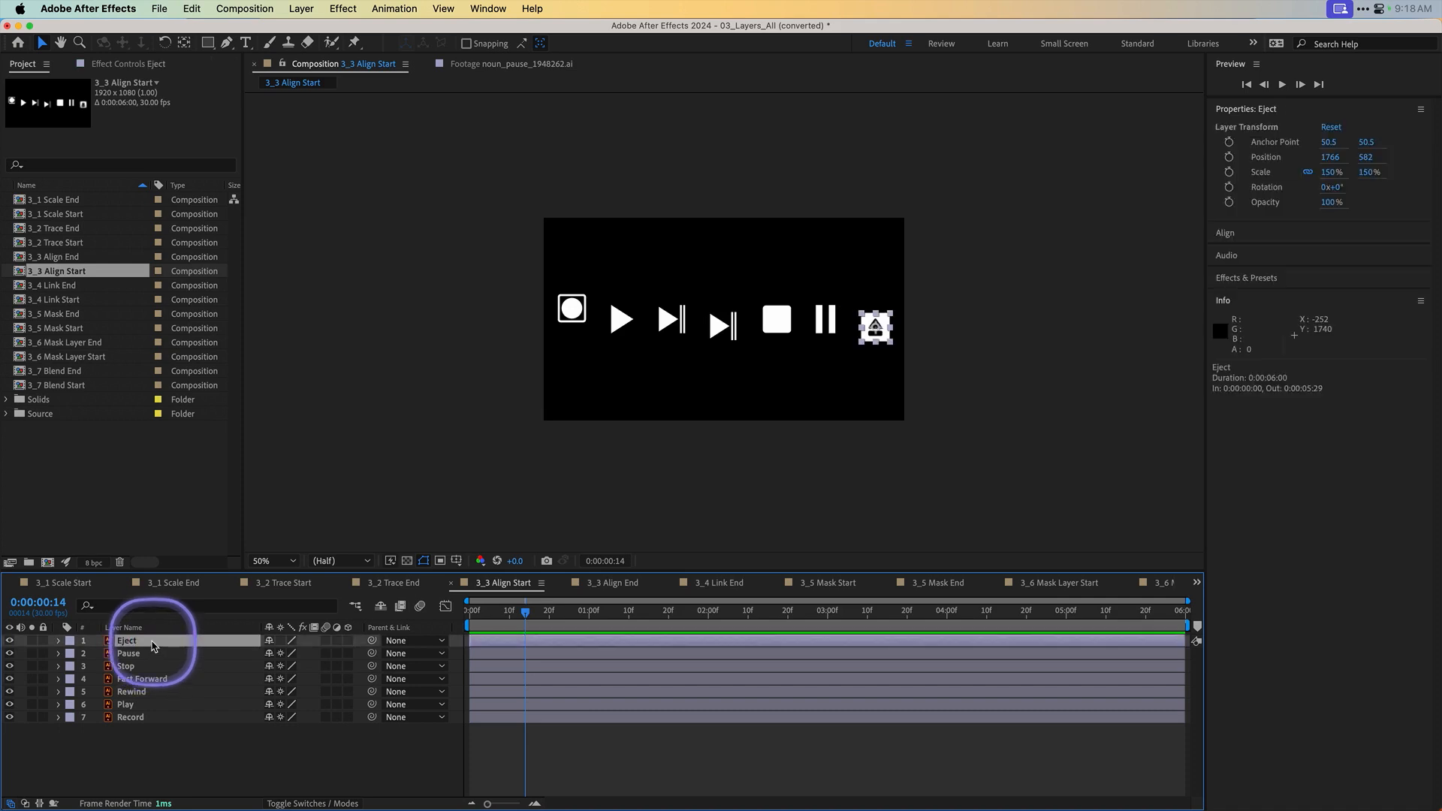
{"action": "left_click", "coordinate": [155, 720], "text": "shift"}
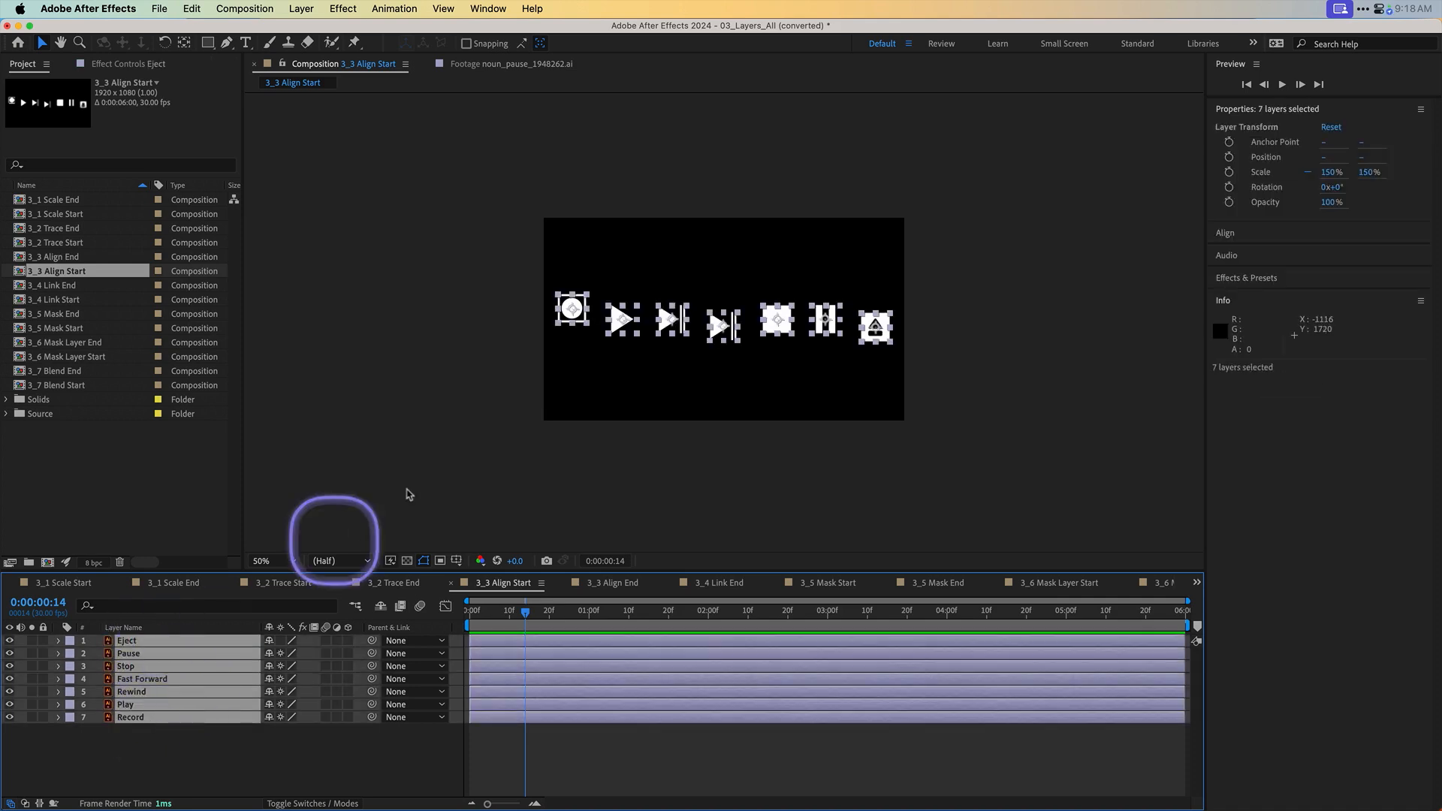
{"action": "left_click", "coordinate": [485, 9]}
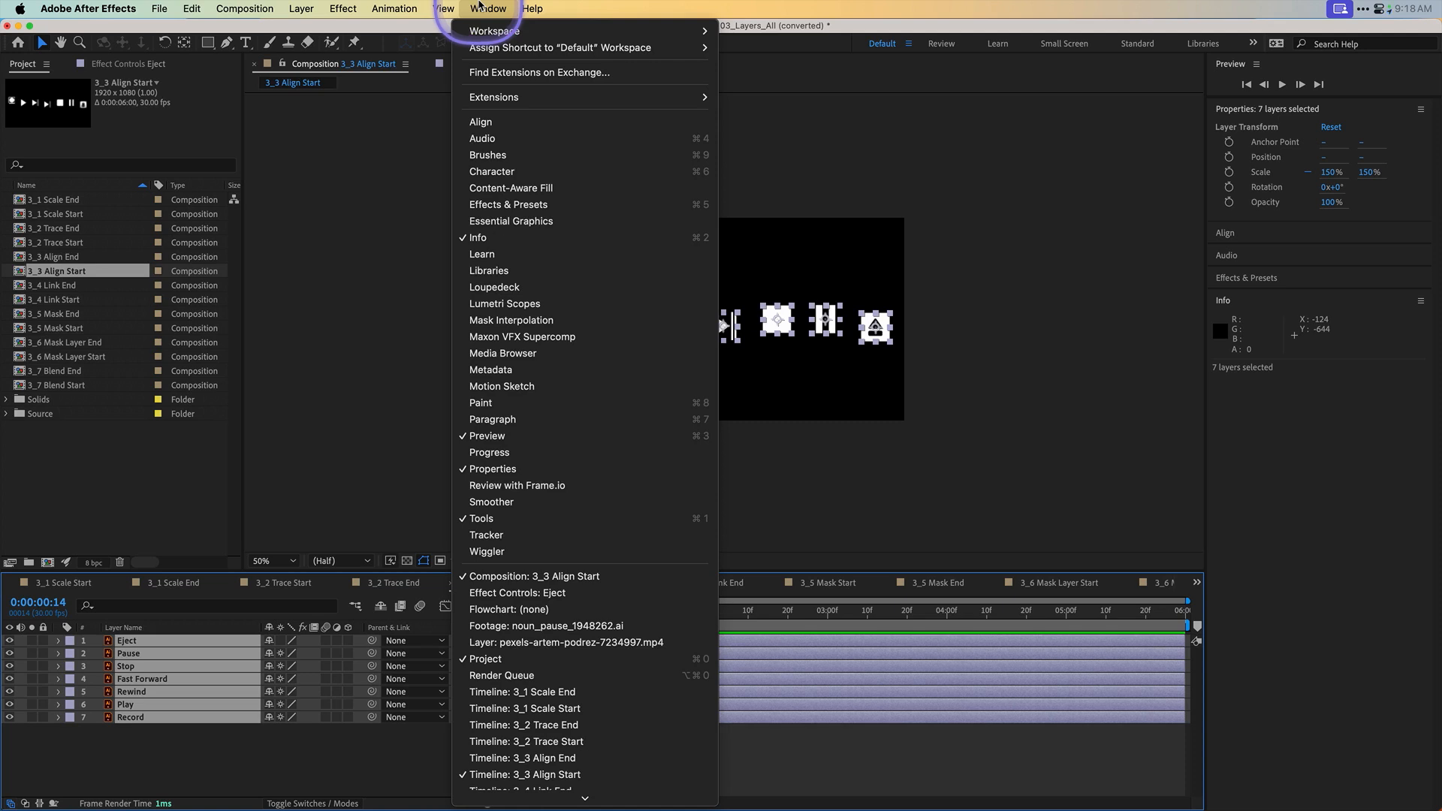
{"action": "left_click", "coordinate": [505, 123]}
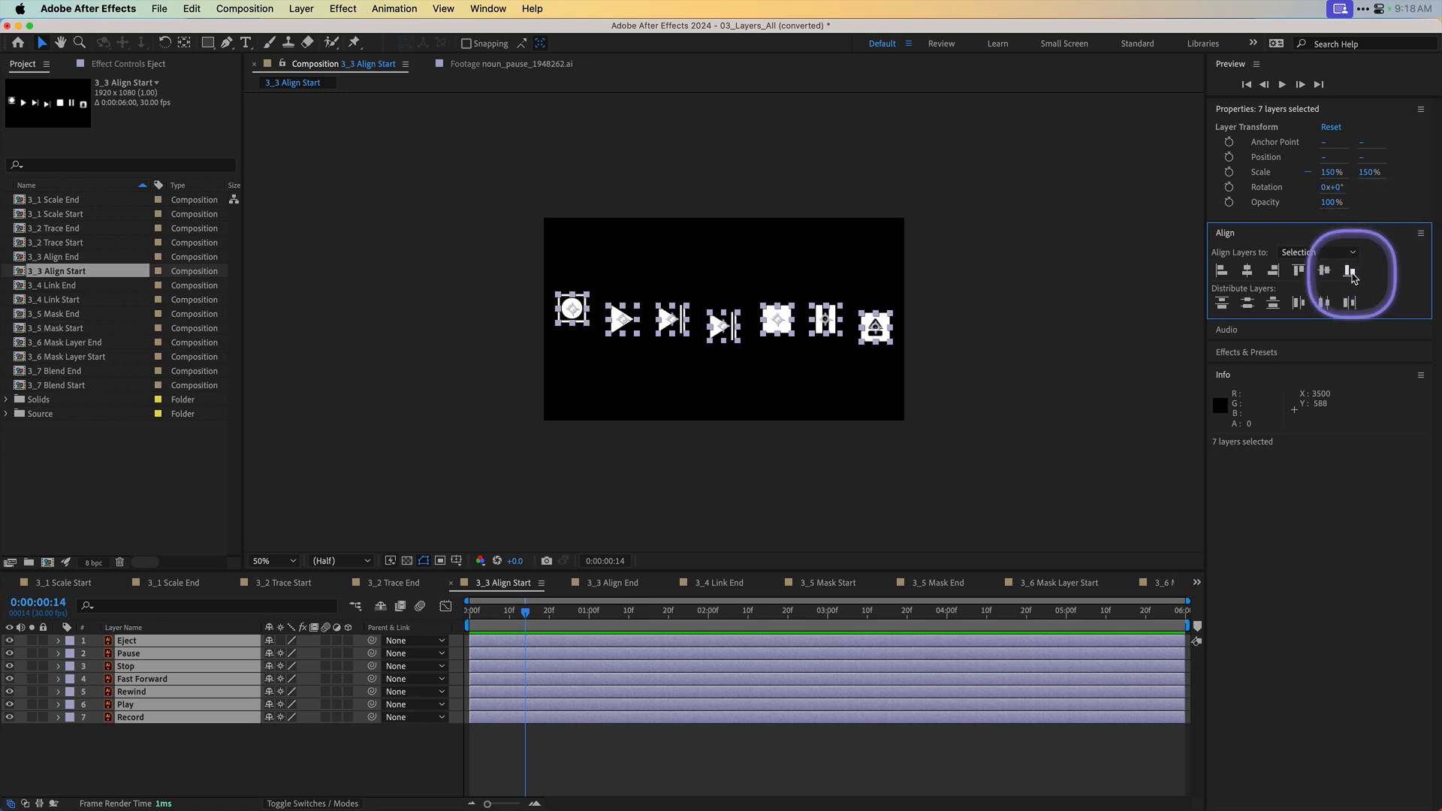
{"action": "left_click", "coordinate": [1351, 272]}
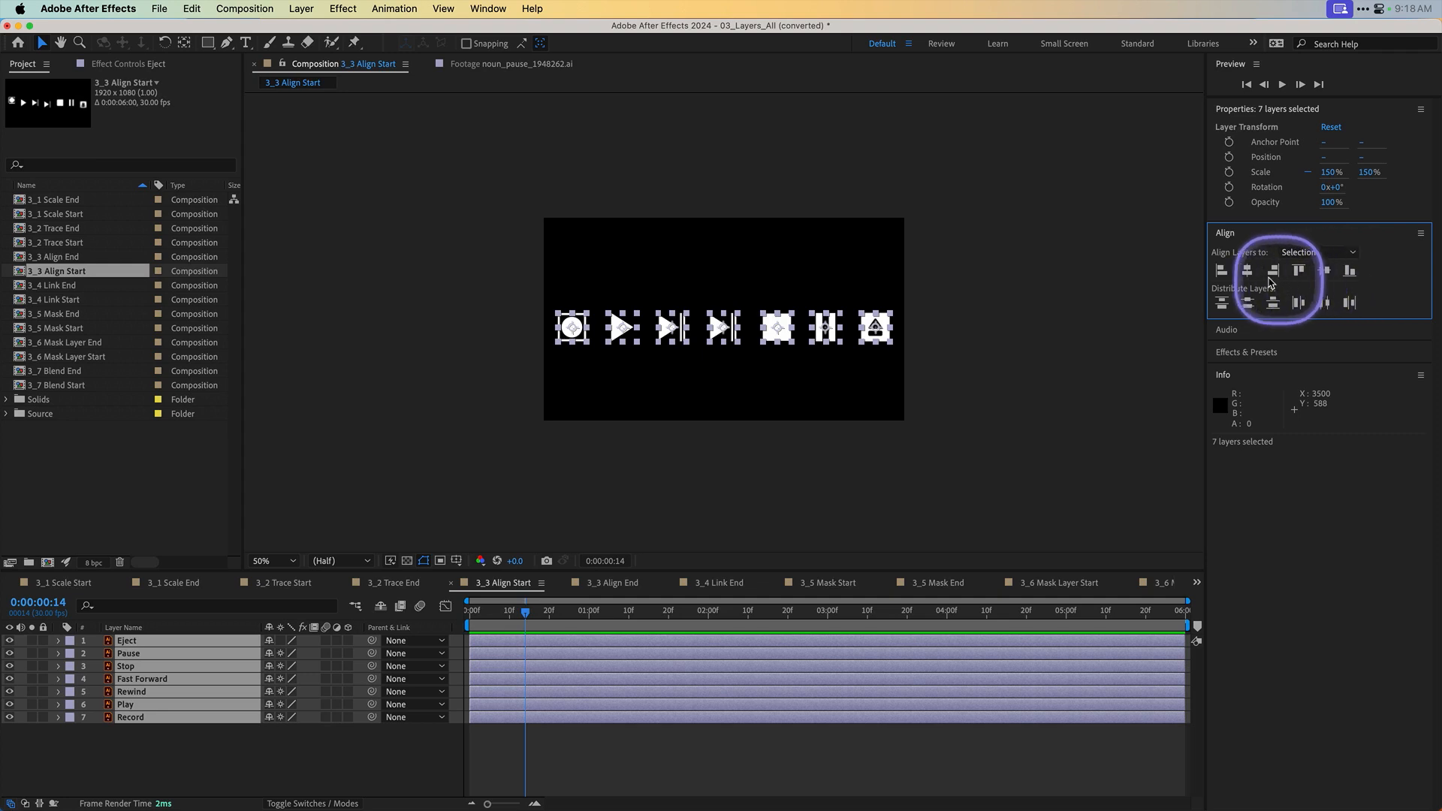
{"action": "left_click", "coordinate": [1300, 273]}
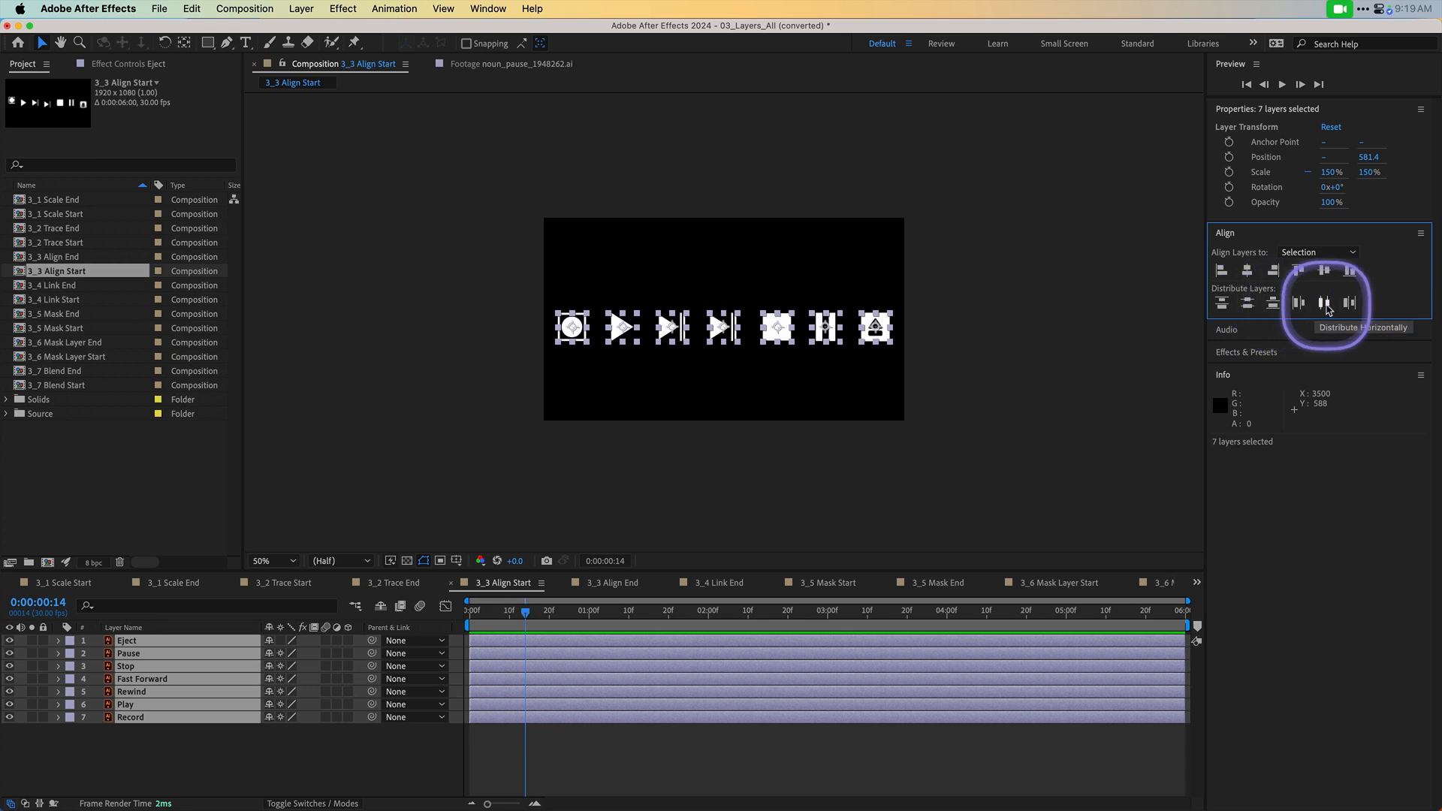
{"action": "left_click", "coordinate": [1326, 306]}
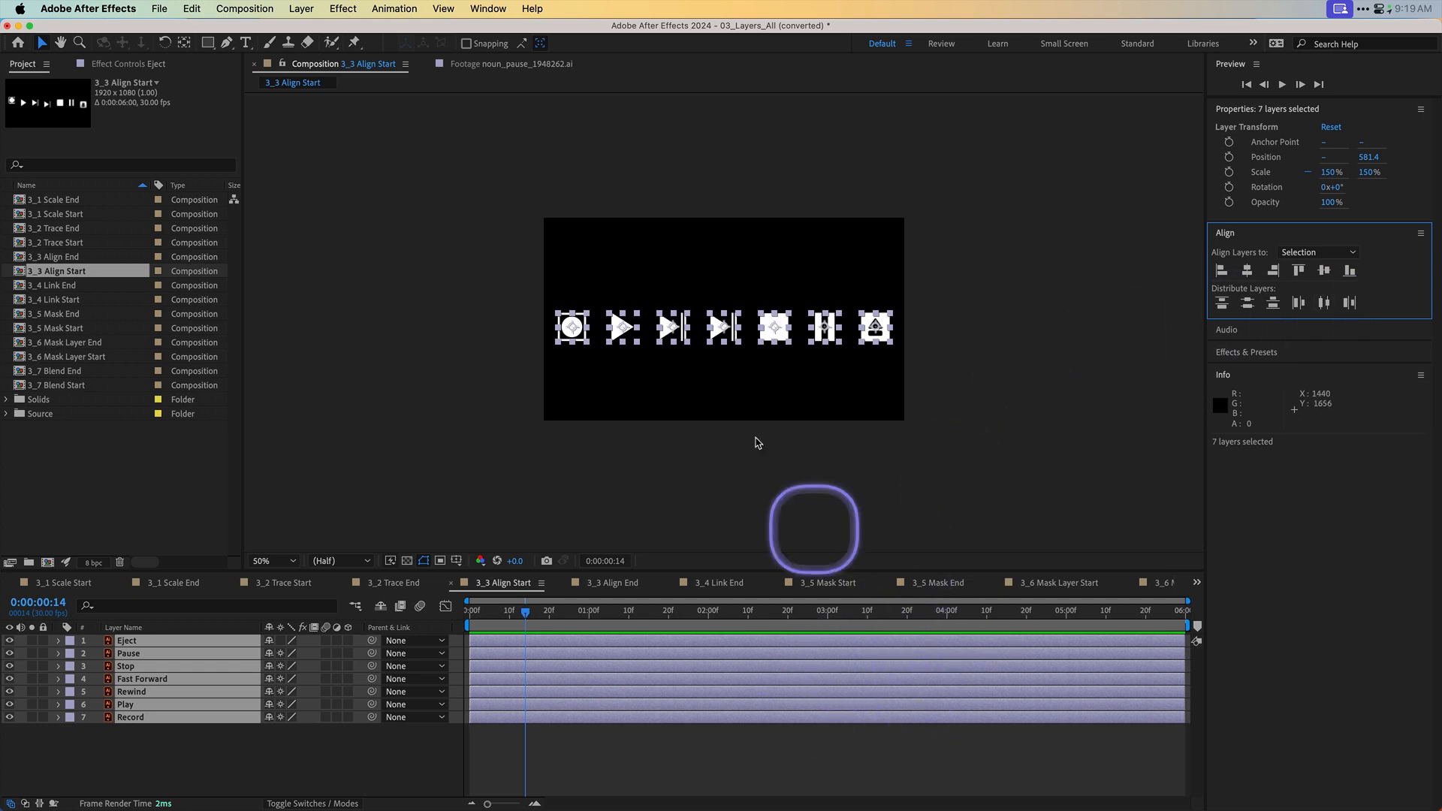
Step: Pre-compose the seven selected icon layers into a composition named Controls, moving all attributes into it
{"action": "left_click", "coordinate": [314, 10]}
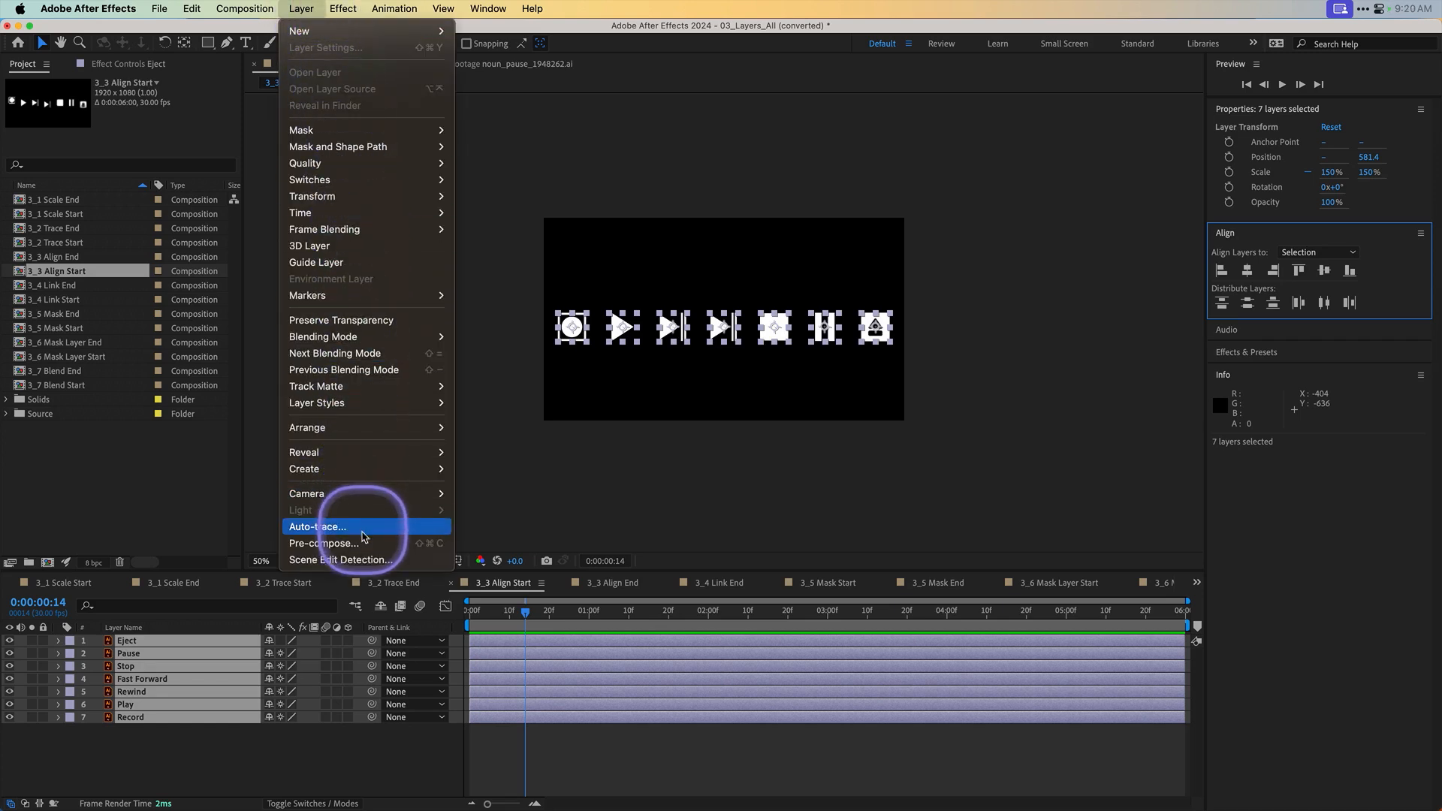
{"action": "left_click", "coordinate": [363, 545]}
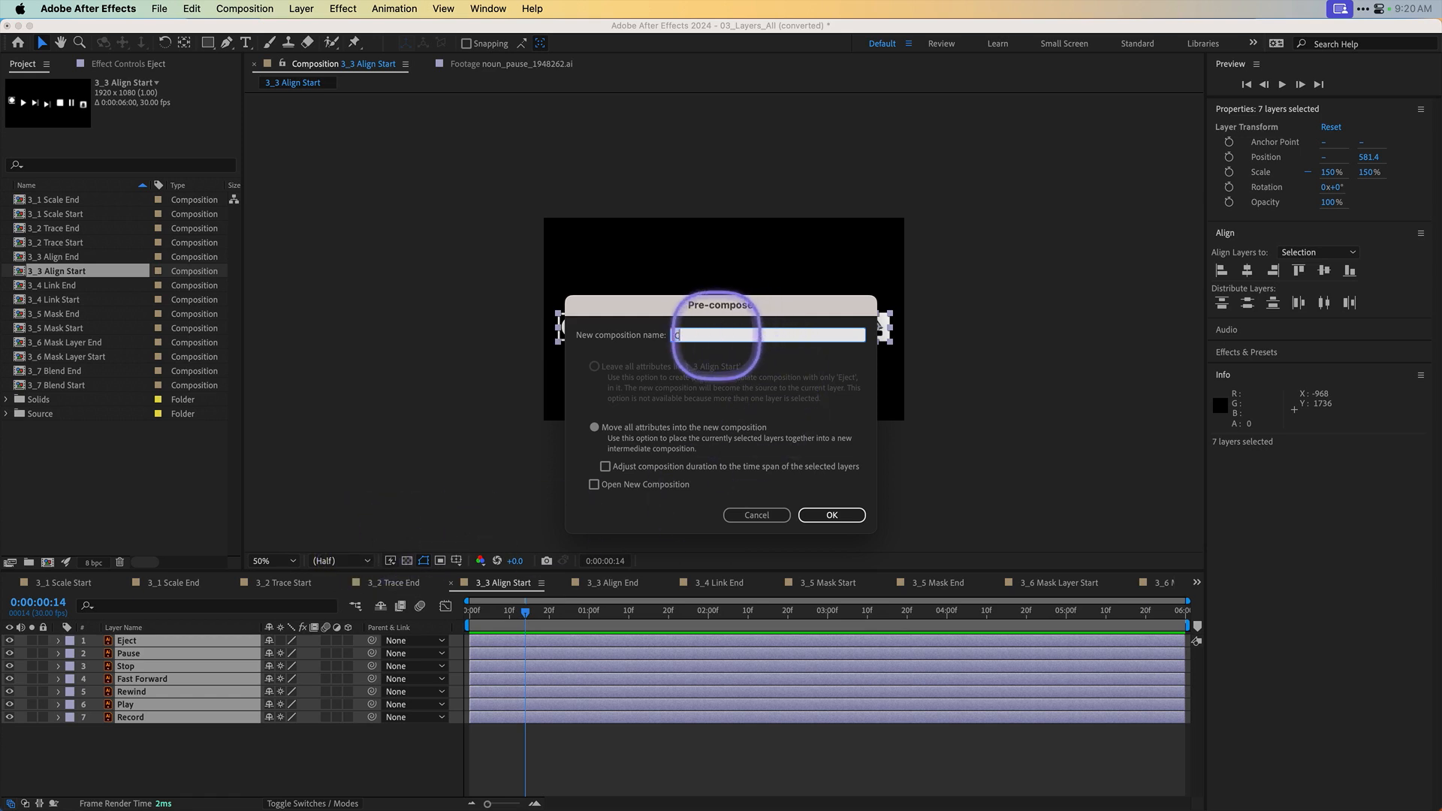
{"action": "type", "text": "Controls"}
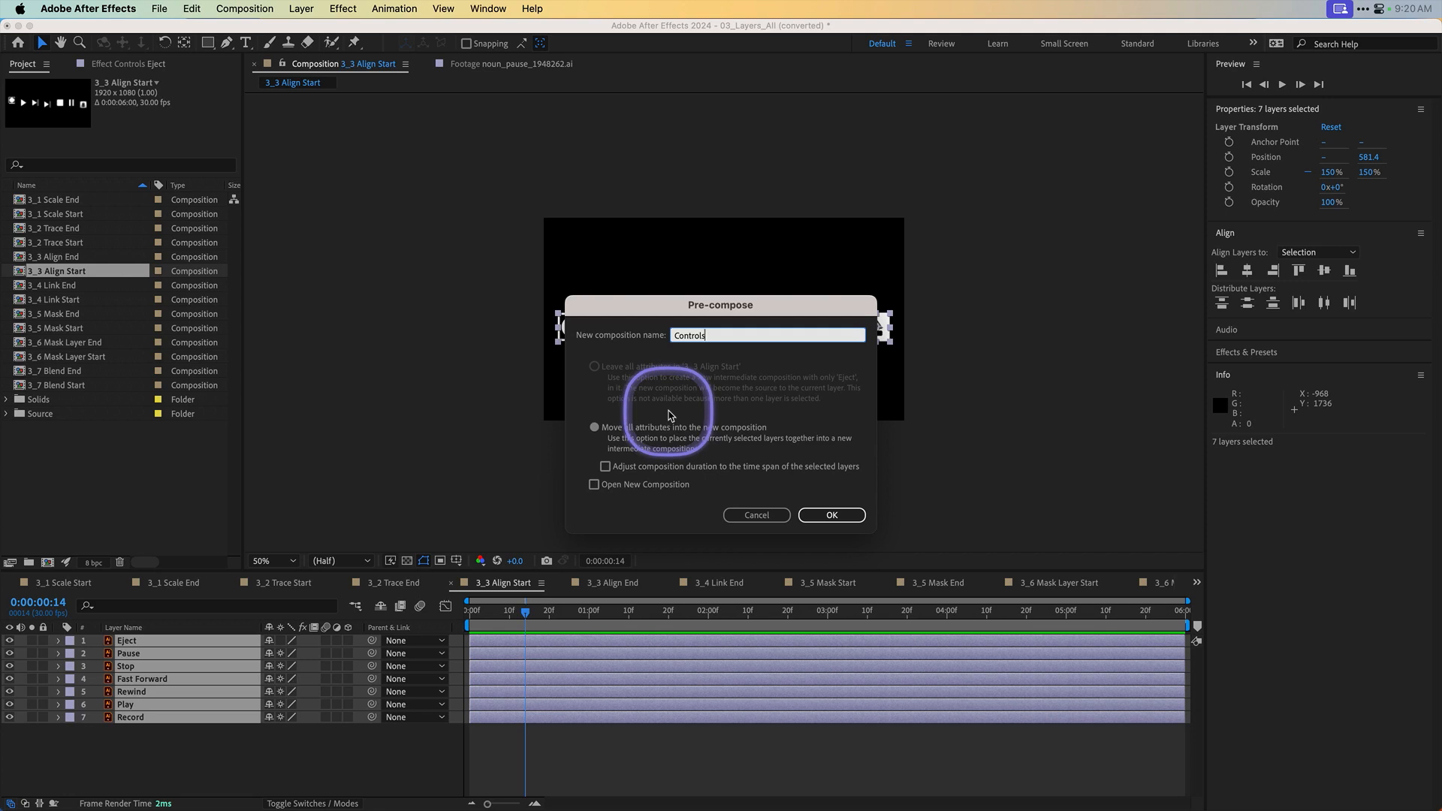
{"action": "left_click", "coordinate": [834, 515]}
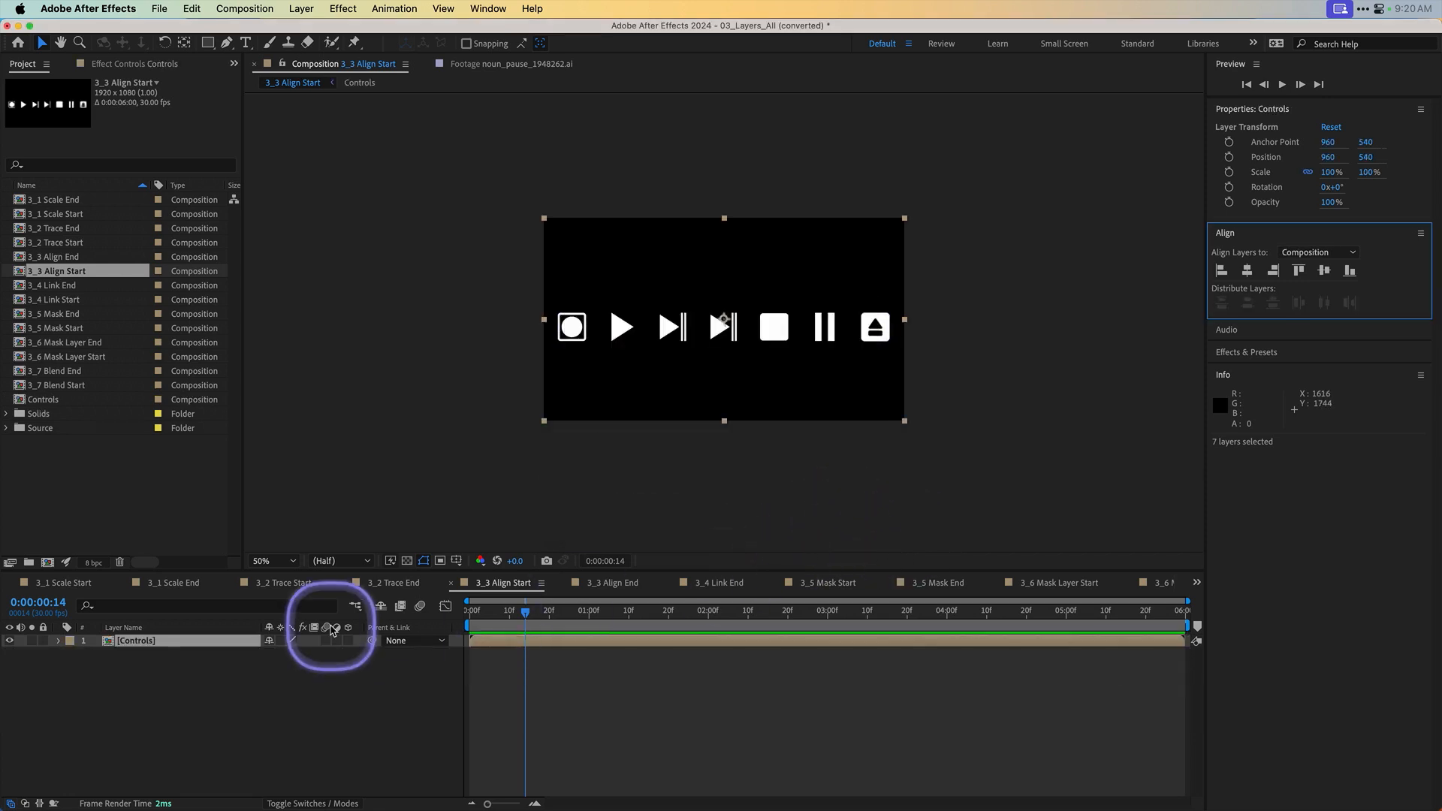
Step: Try to center the Controls layer horizontally in the composition, and undo the pre-composition
{"action": "left_click", "coordinate": [120, 679]}
{"action": "left_click", "coordinate": [143, 642]}
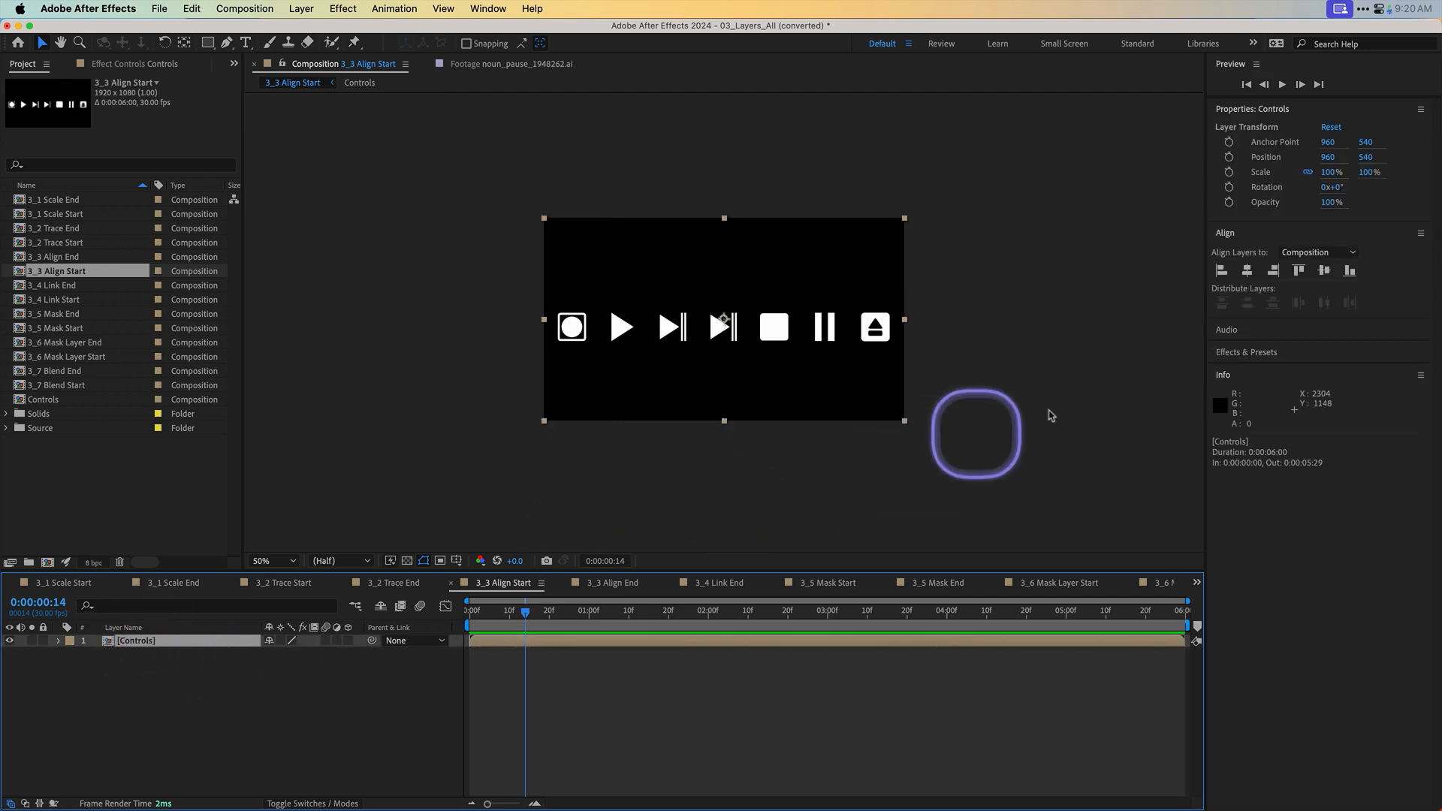
{"action": "left_click", "coordinate": [1248, 272]}
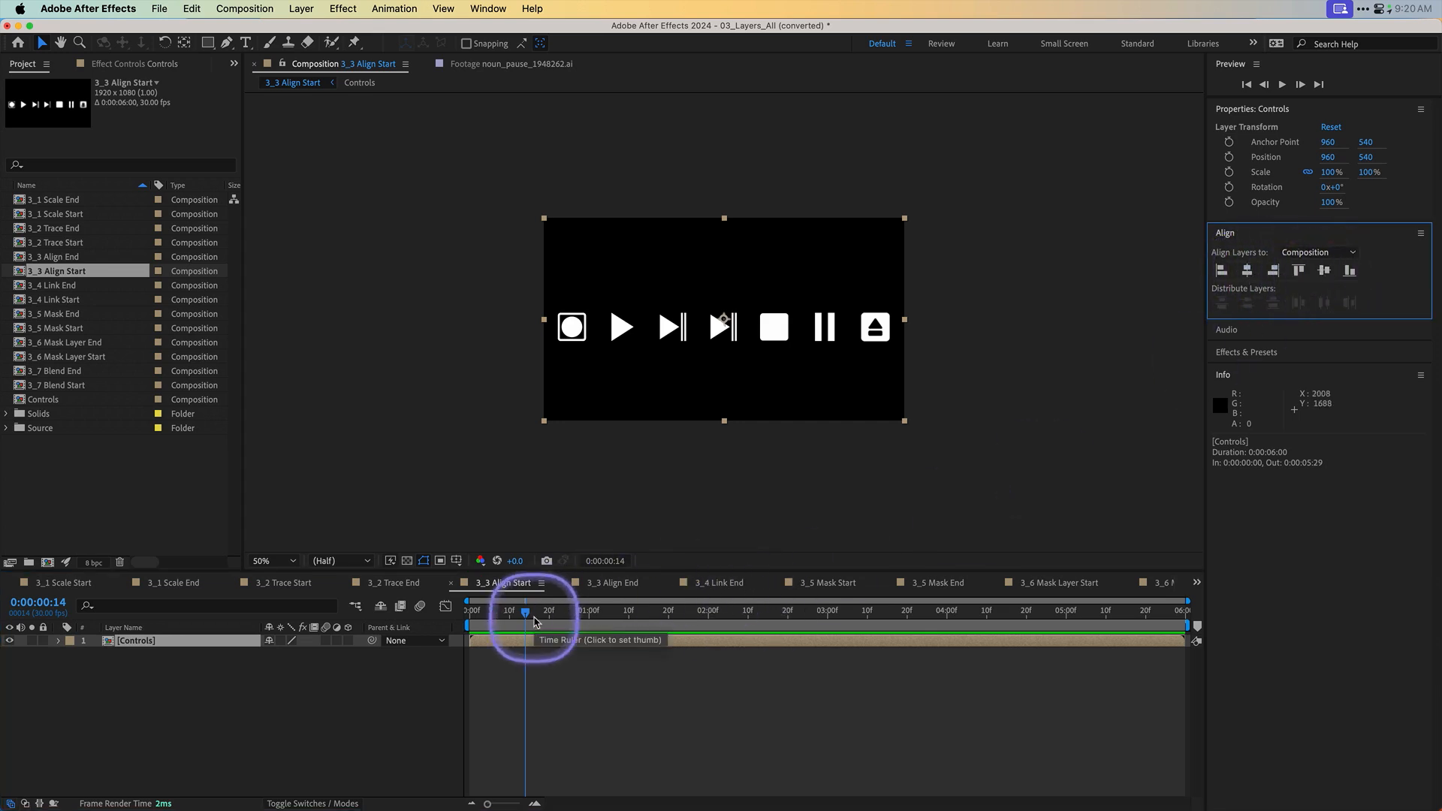
{"action": "key", "text": "super+z"}
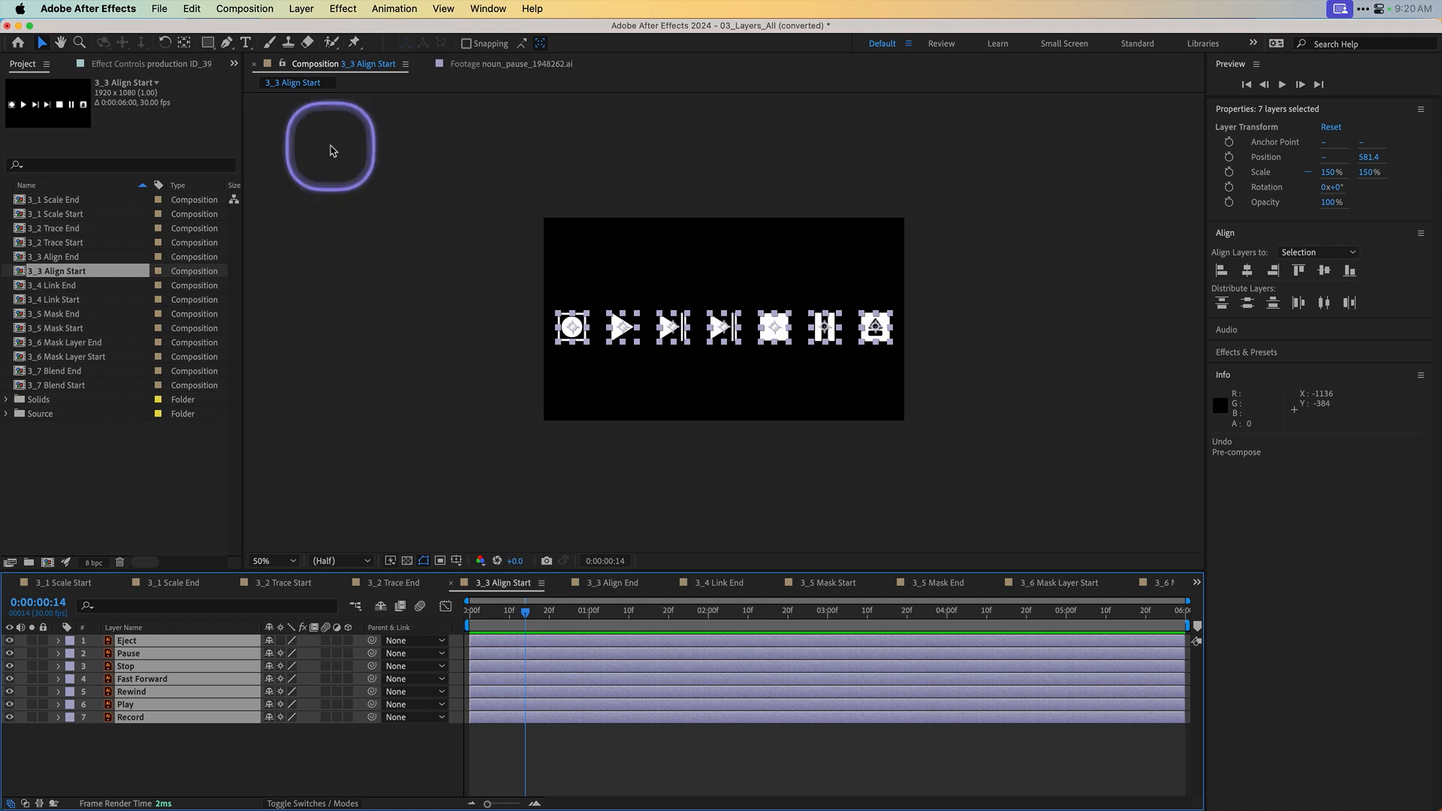
Step: Pre-compose the seven selected icon layers into a composition named Control Bar, moving all attributes into it
{"action": "left_click", "coordinate": [299, 8]}
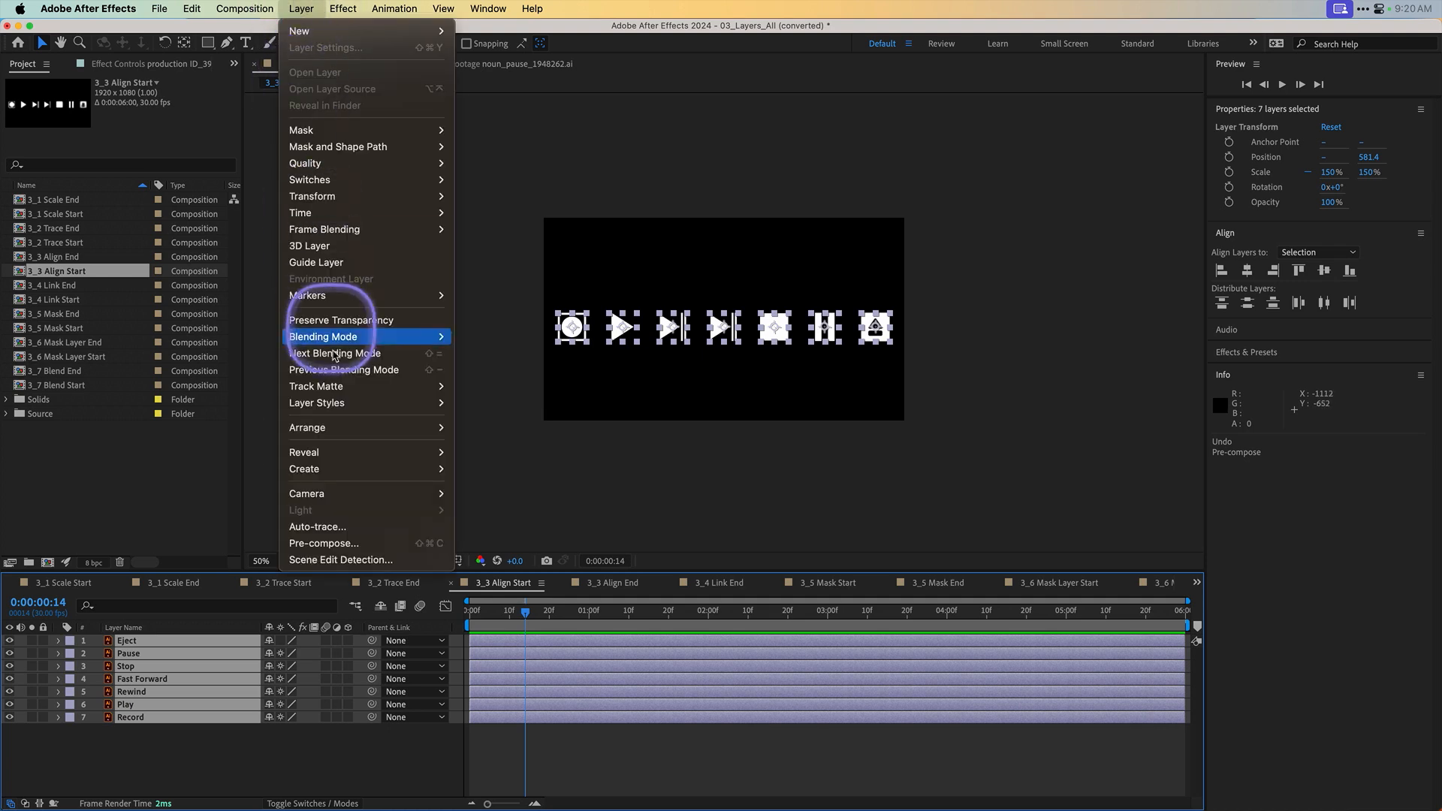
{"action": "left_click", "coordinate": [341, 544]}
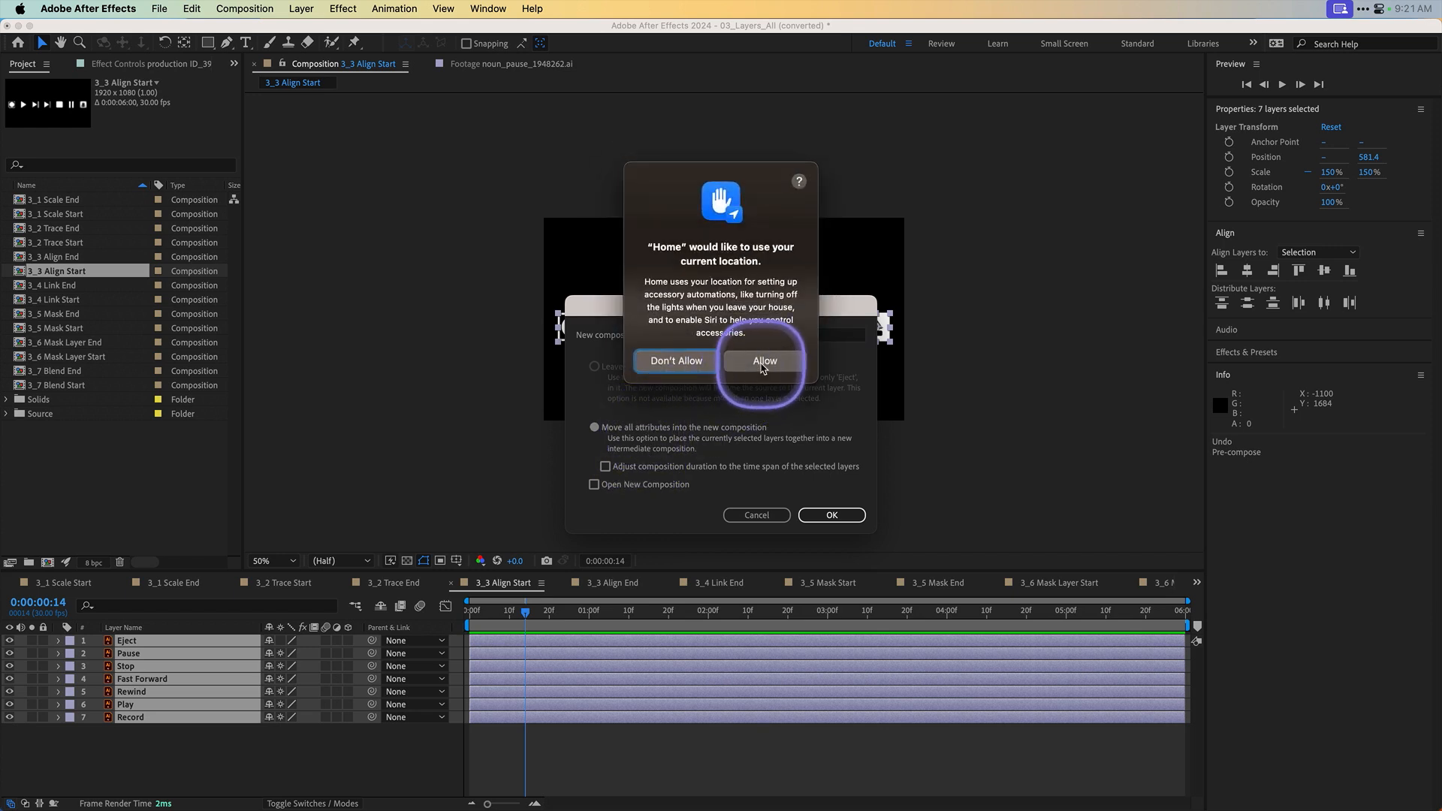
{"action": "left_click", "coordinate": [764, 364]}
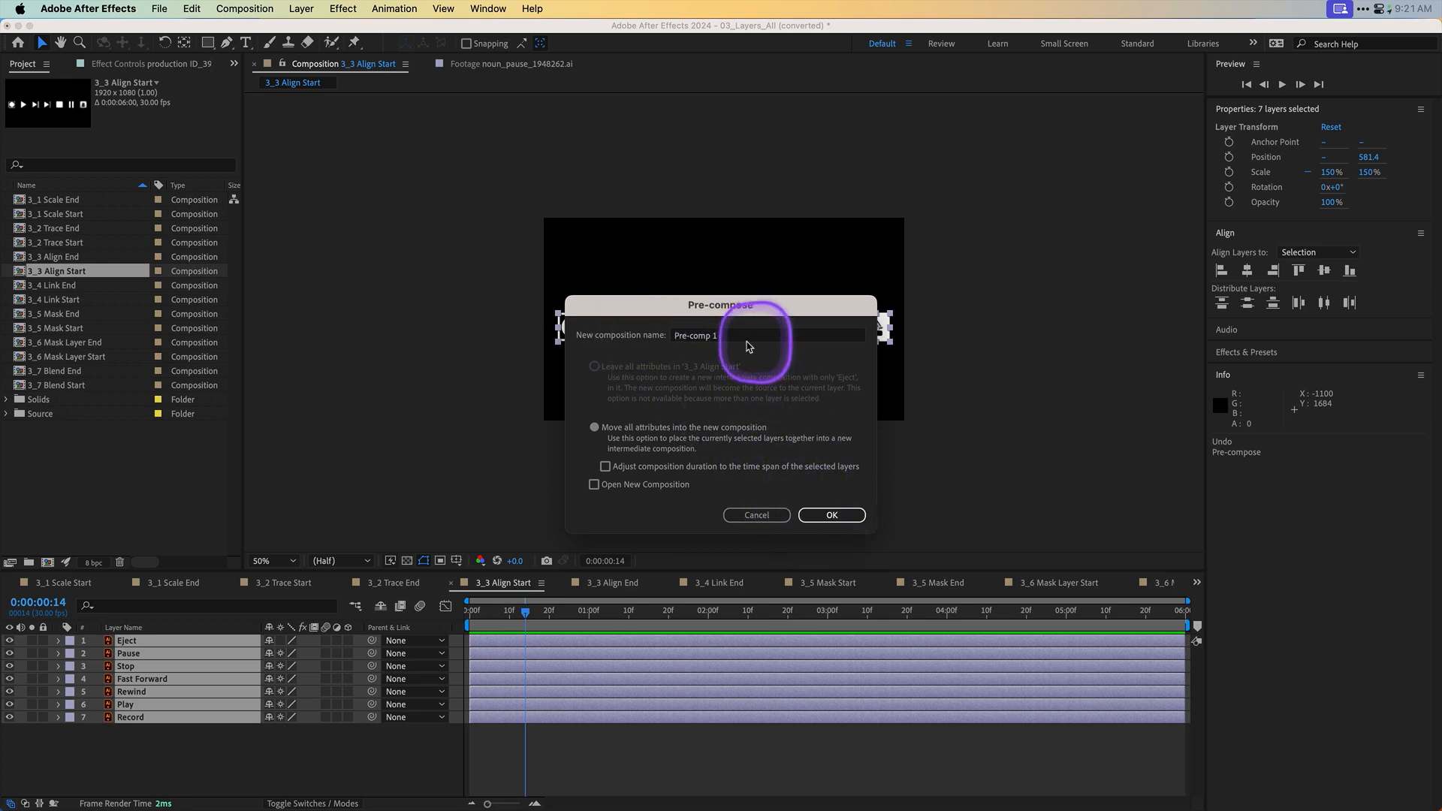
{"action": "left_click", "coordinate": [748, 341]}
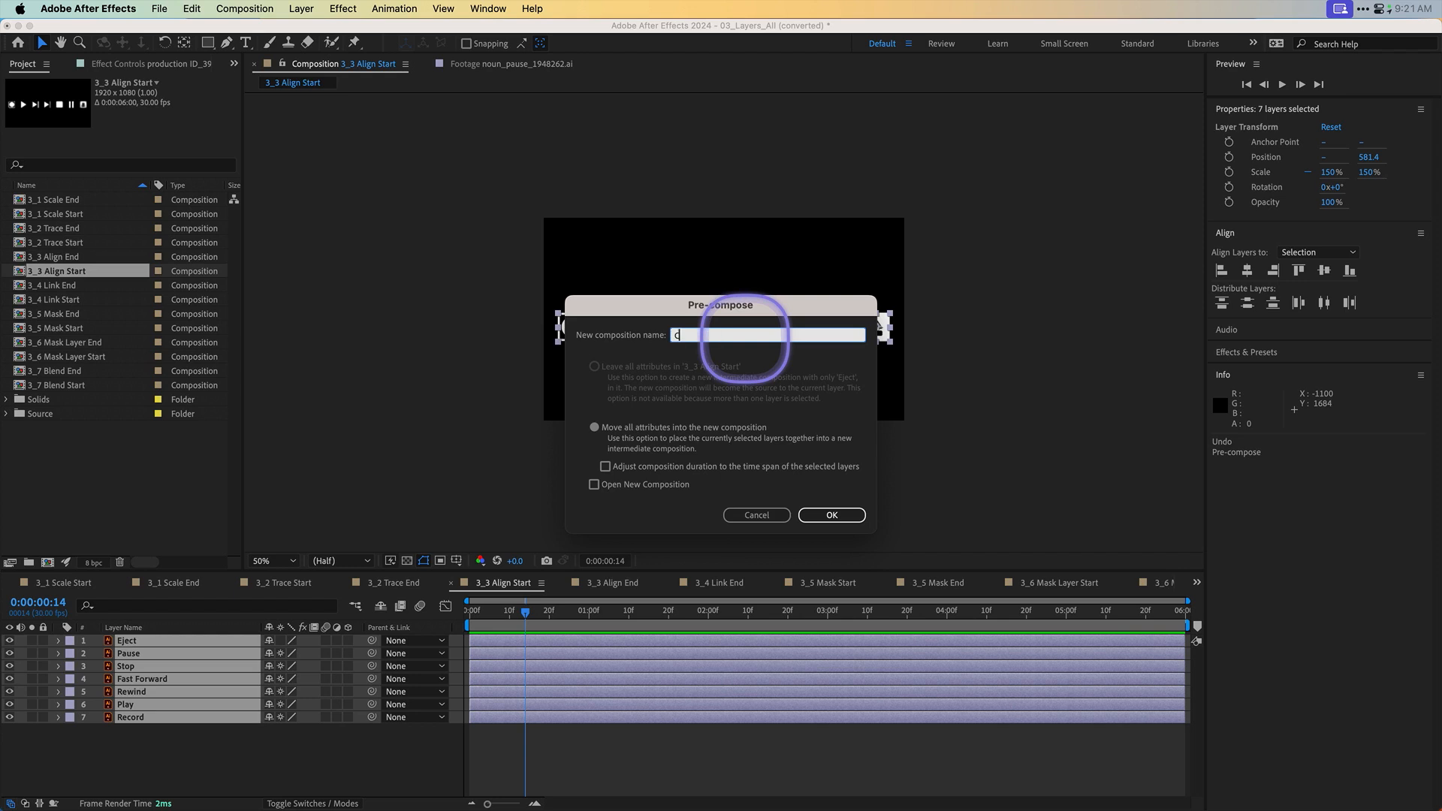
{"action": "type", "text": "Control Bar"}
{"action": "key", "text": "Return"}
Step: Return the playhead to the start of 3_3 Align Start and open the nested Control Bar composition
{"action": "left_click", "coordinate": [472, 610]}
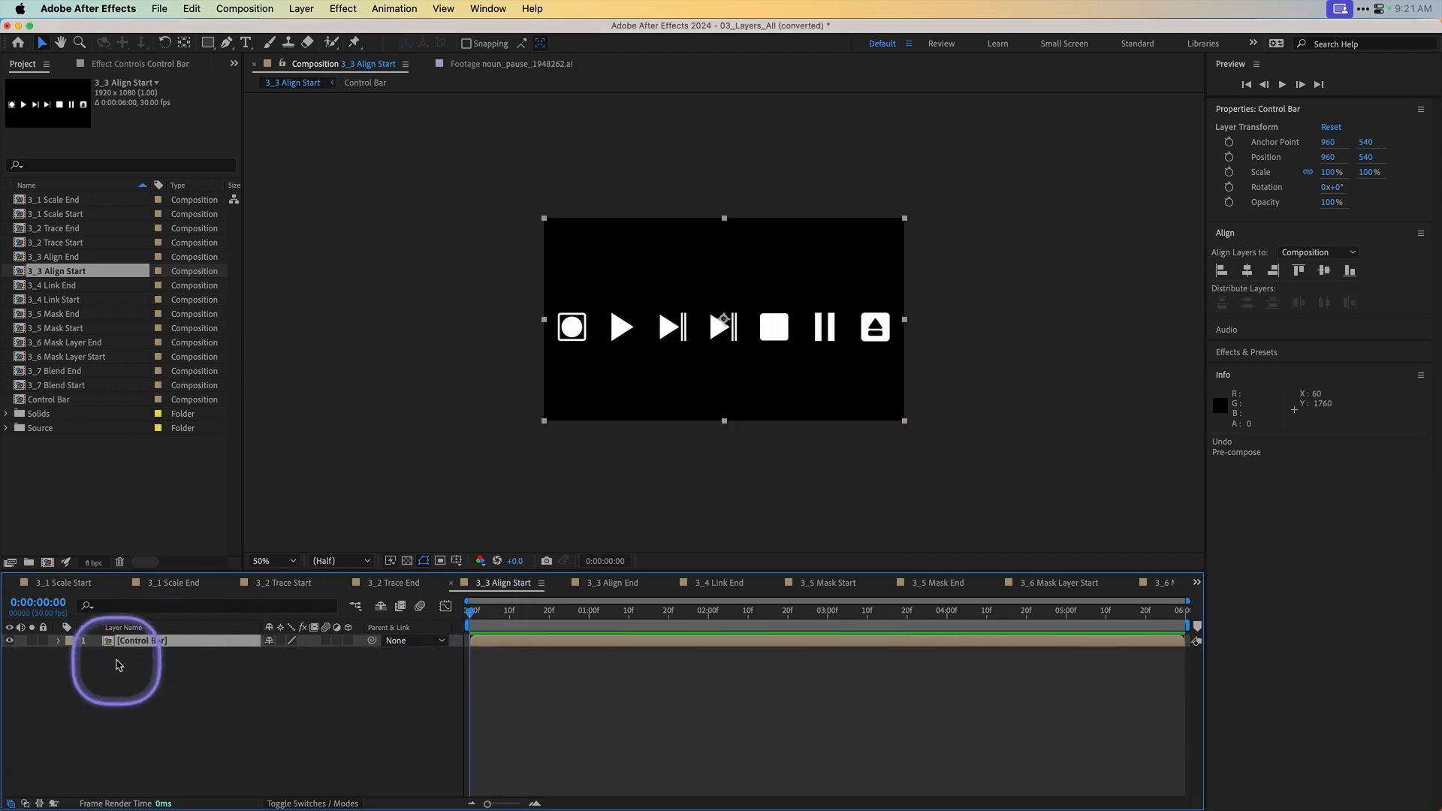
{"action": "left_click", "coordinate": [117, 657]}
{"action": "left_click", "coordinate": [113, 646]}
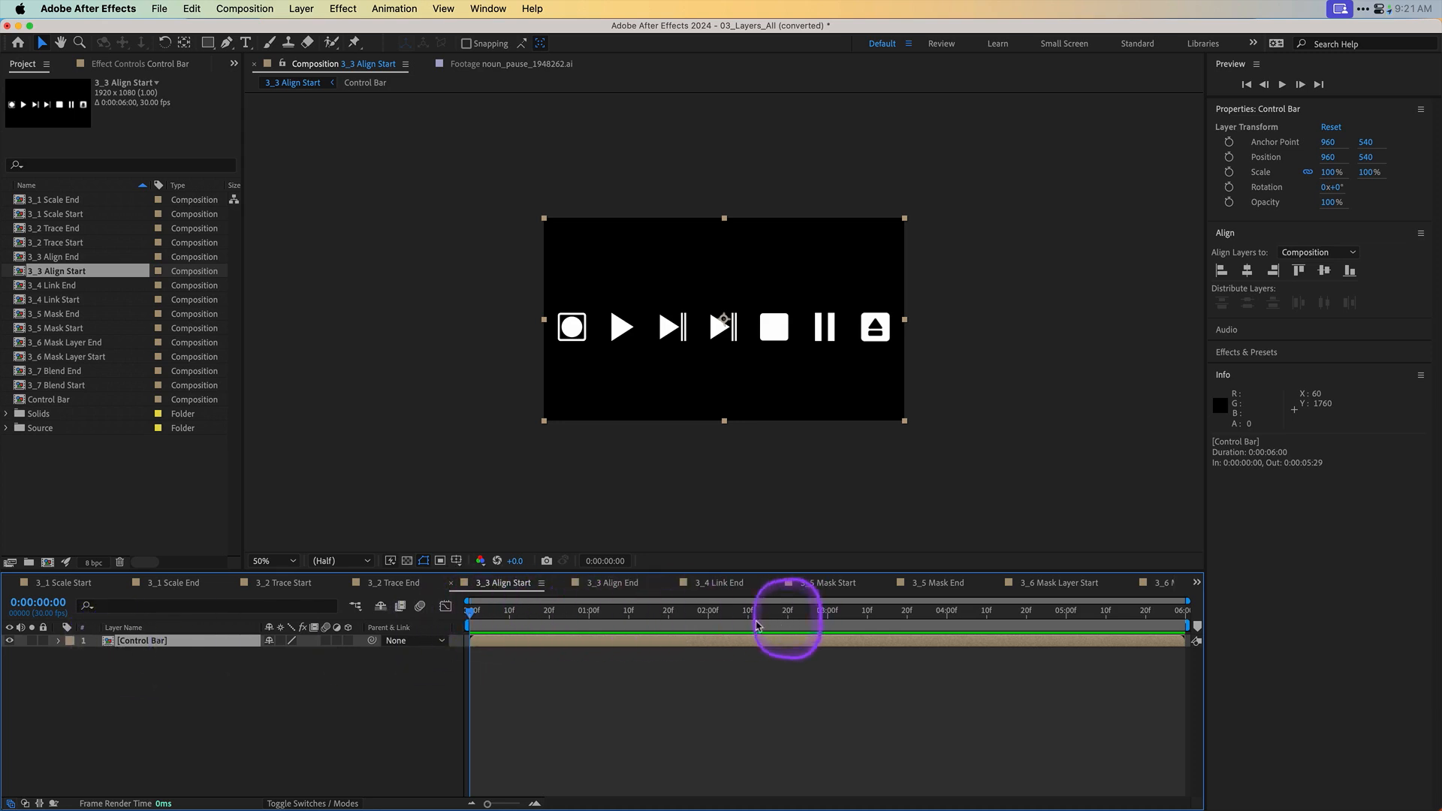
{"action": "double_click", "coordinate": [118, 640]}
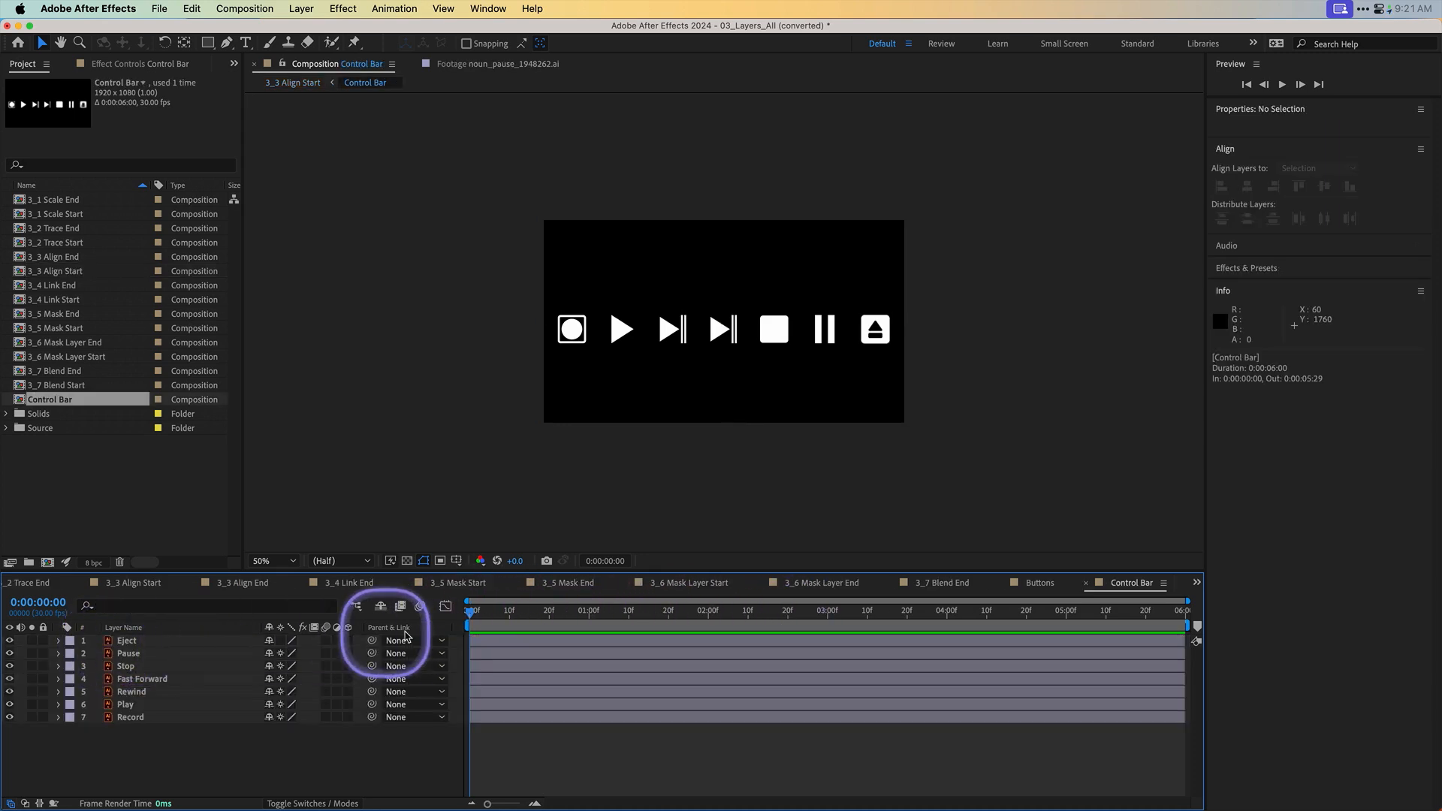
{"action": "left_click_drag", "start_coordinate": [495, 622], "coordinate": [443, 606]}
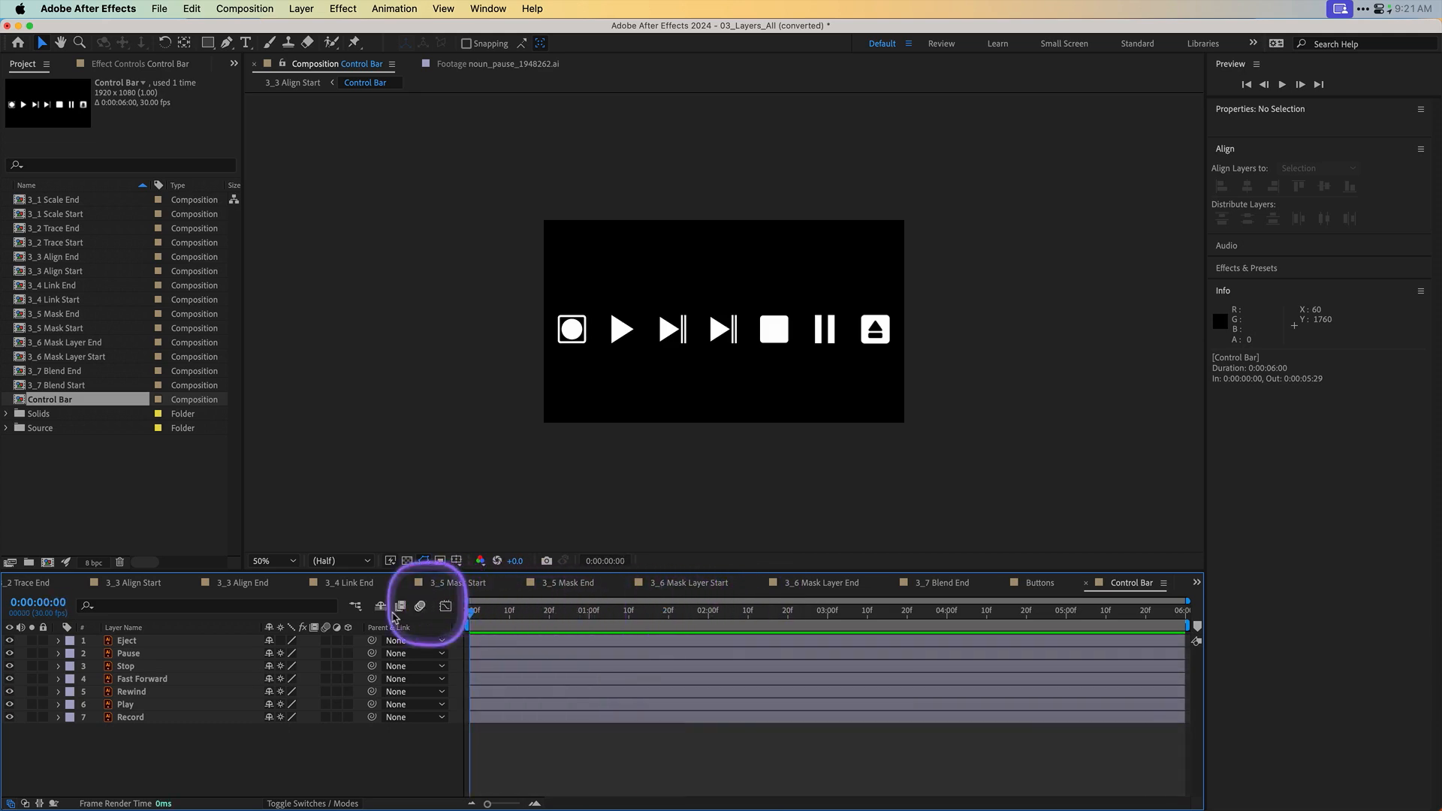
Step: Select all seven icon layers in Control Bar and set them to align relative to the composition
{"action": "left_click", "coordinate": [126, 717]}
{"action": "left_click", "coordinate": [154, 648], "text": "shift"}
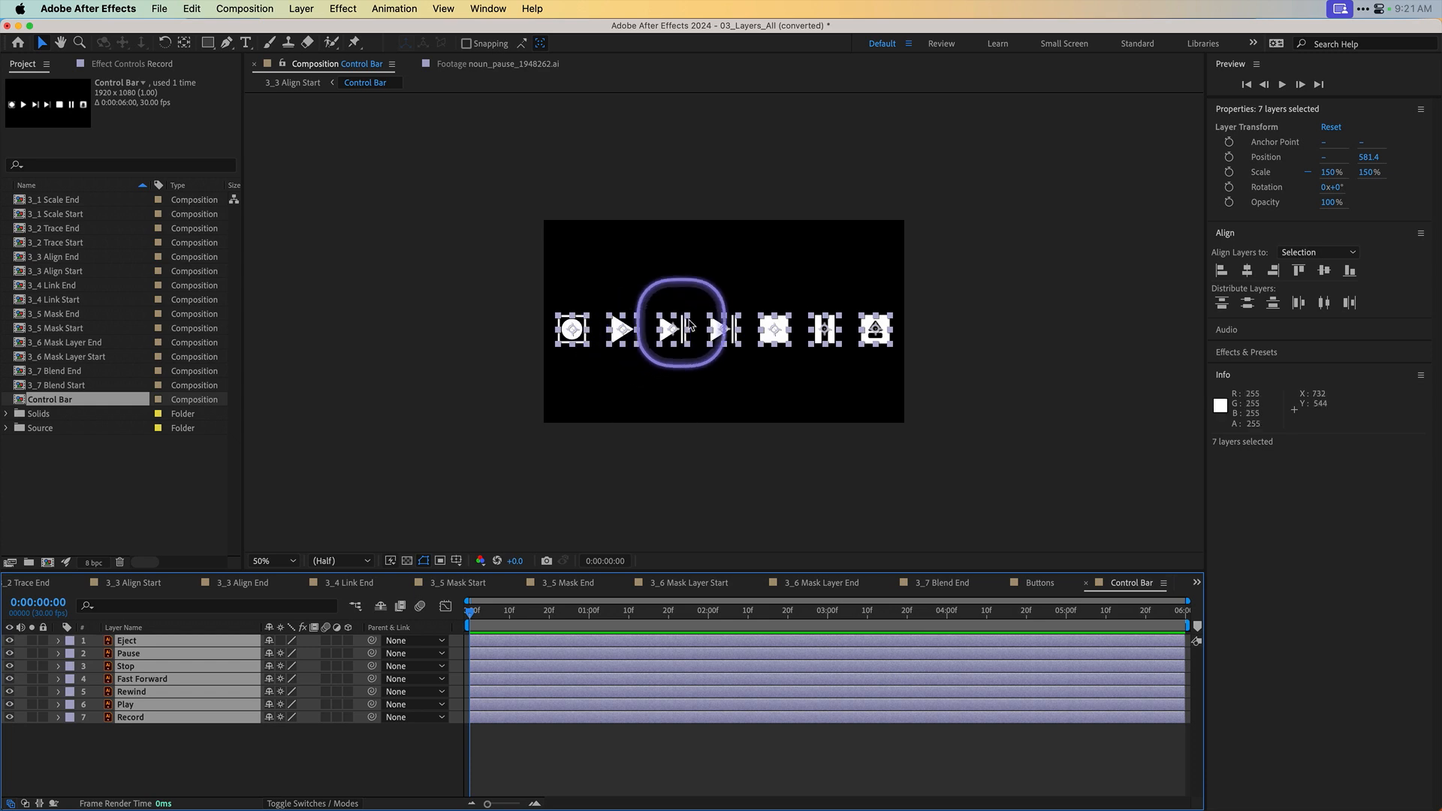
{"action": "left_click", "coordinate": [1311, 254]}
{"action": "left_click", "coordinate": [1324, 281]}
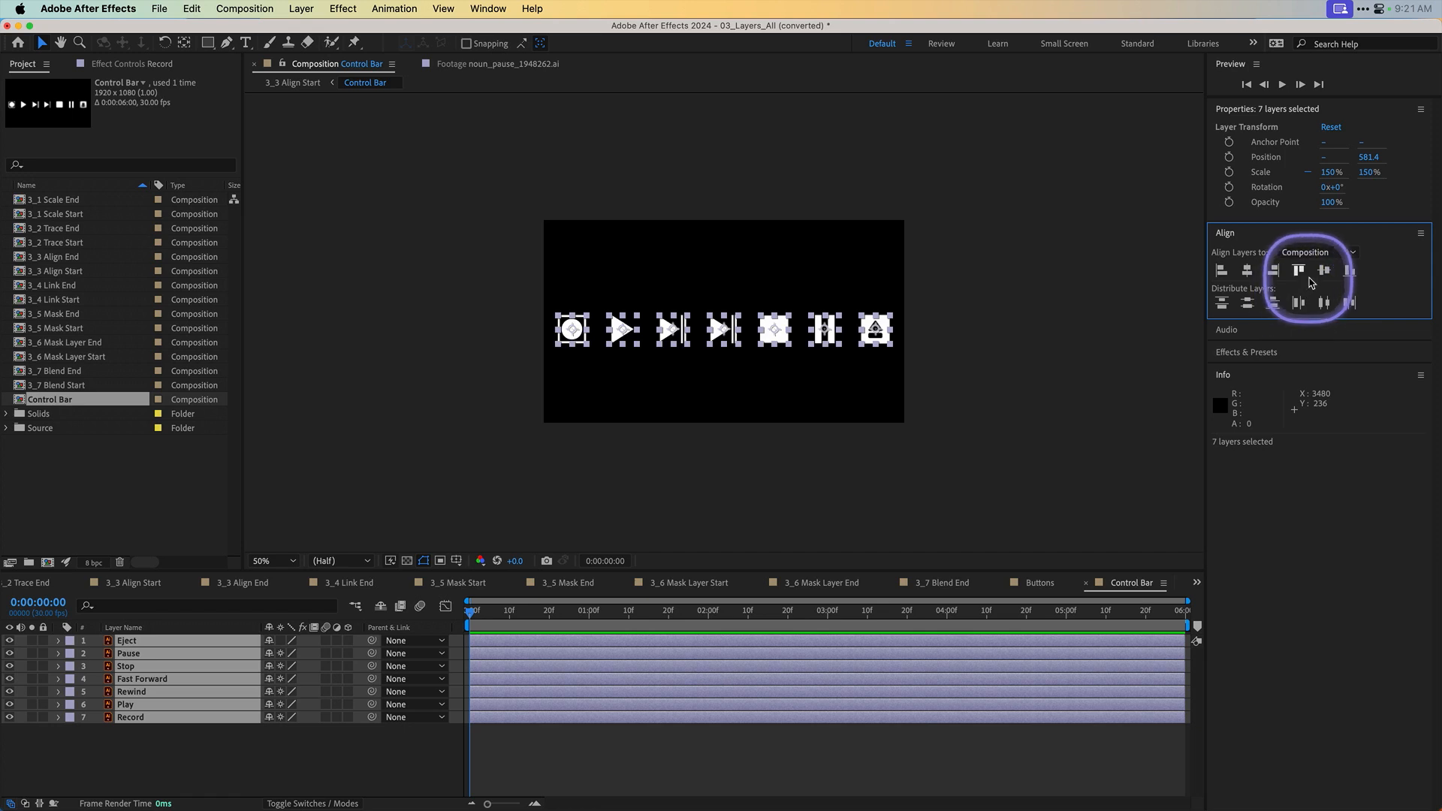
Step: Try aligning the icon layers to the composition's top, bottom, horizontal centre and vertical centre, and undo back to the top alignment
{"action": "left_click", "coordinate": [1303, 274]}
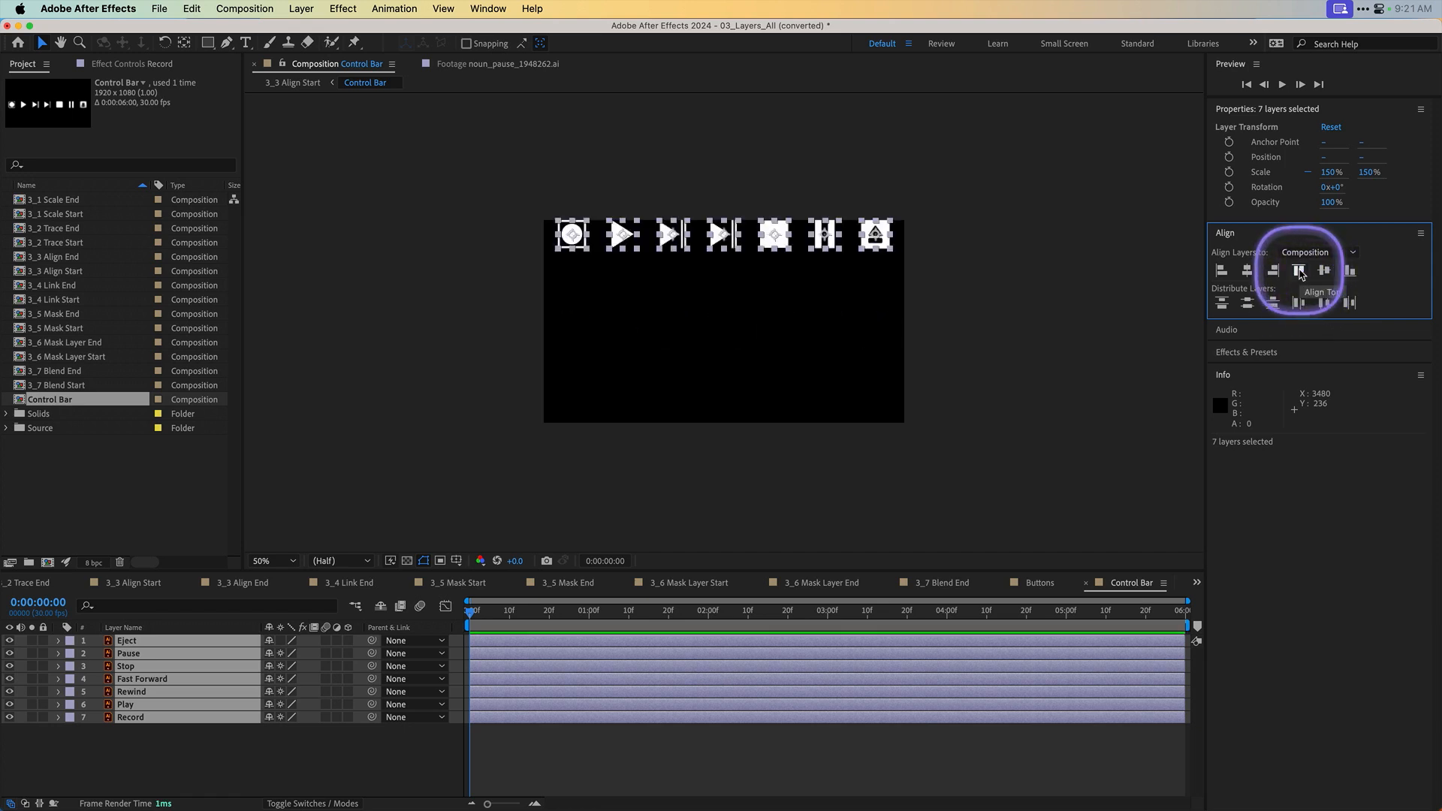
{"action": "left_click", "coordinate": [1348, 274]}
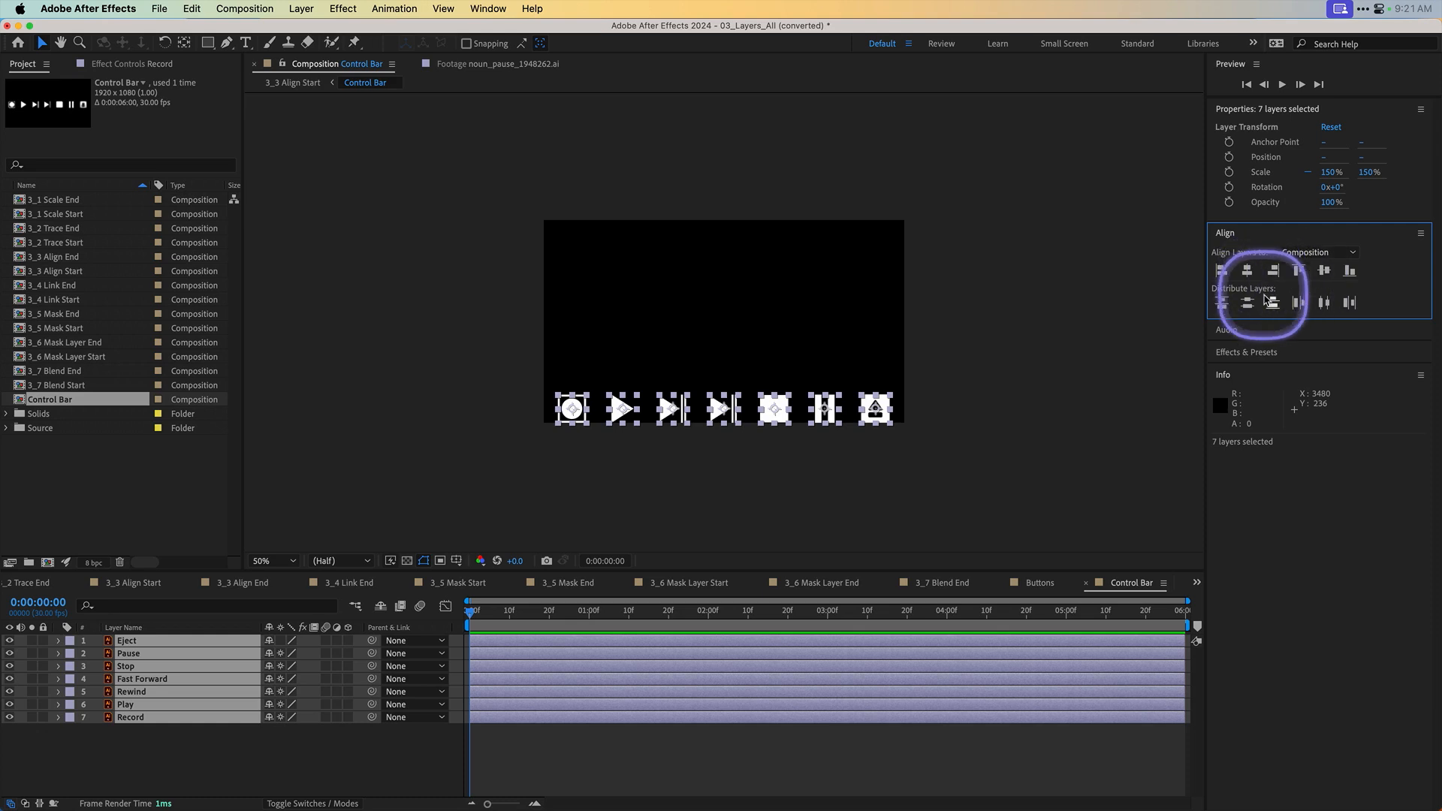
{"action": "left_click", "coordinate": [1247, 272]}
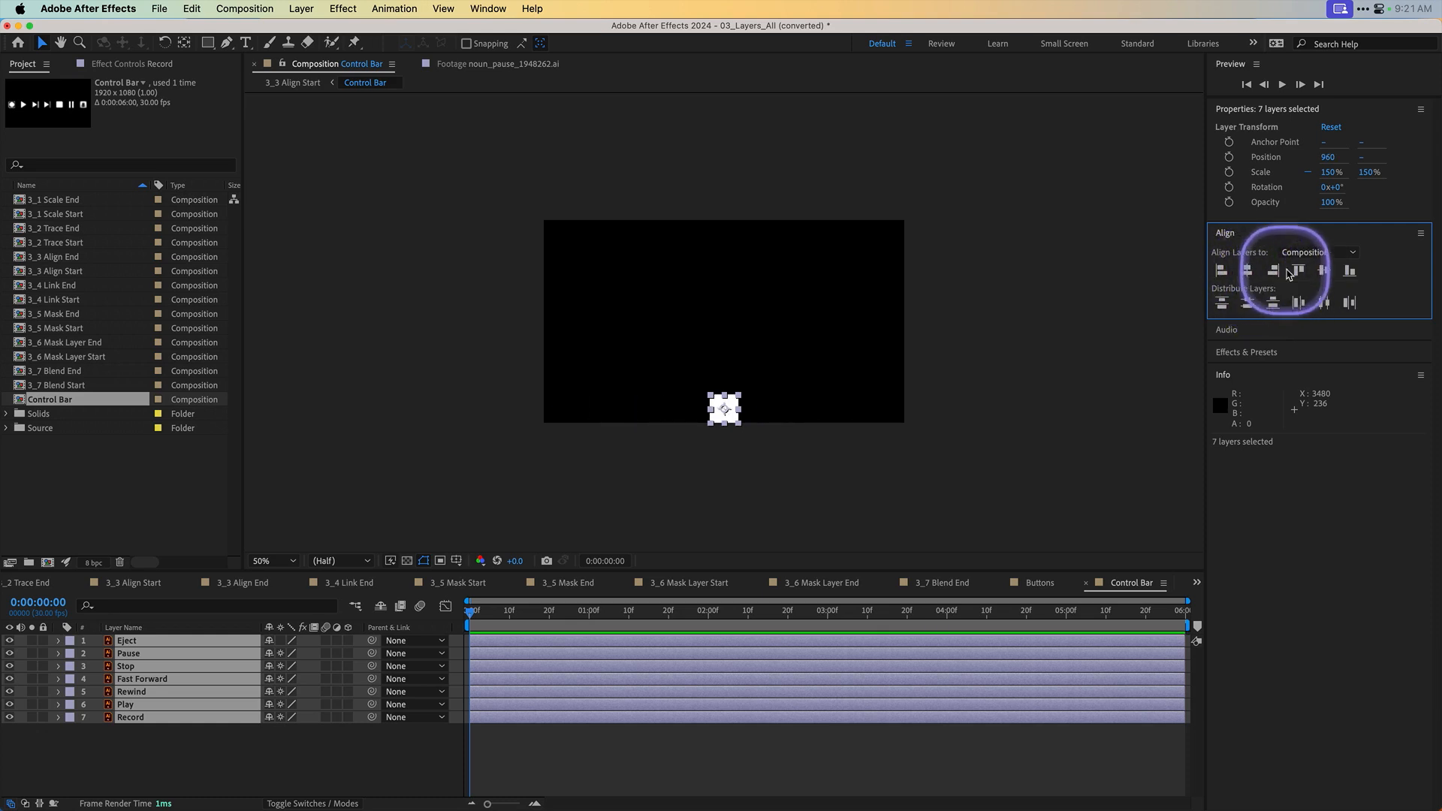
{"action": "left_click", "coordinate": [1324, 272]}
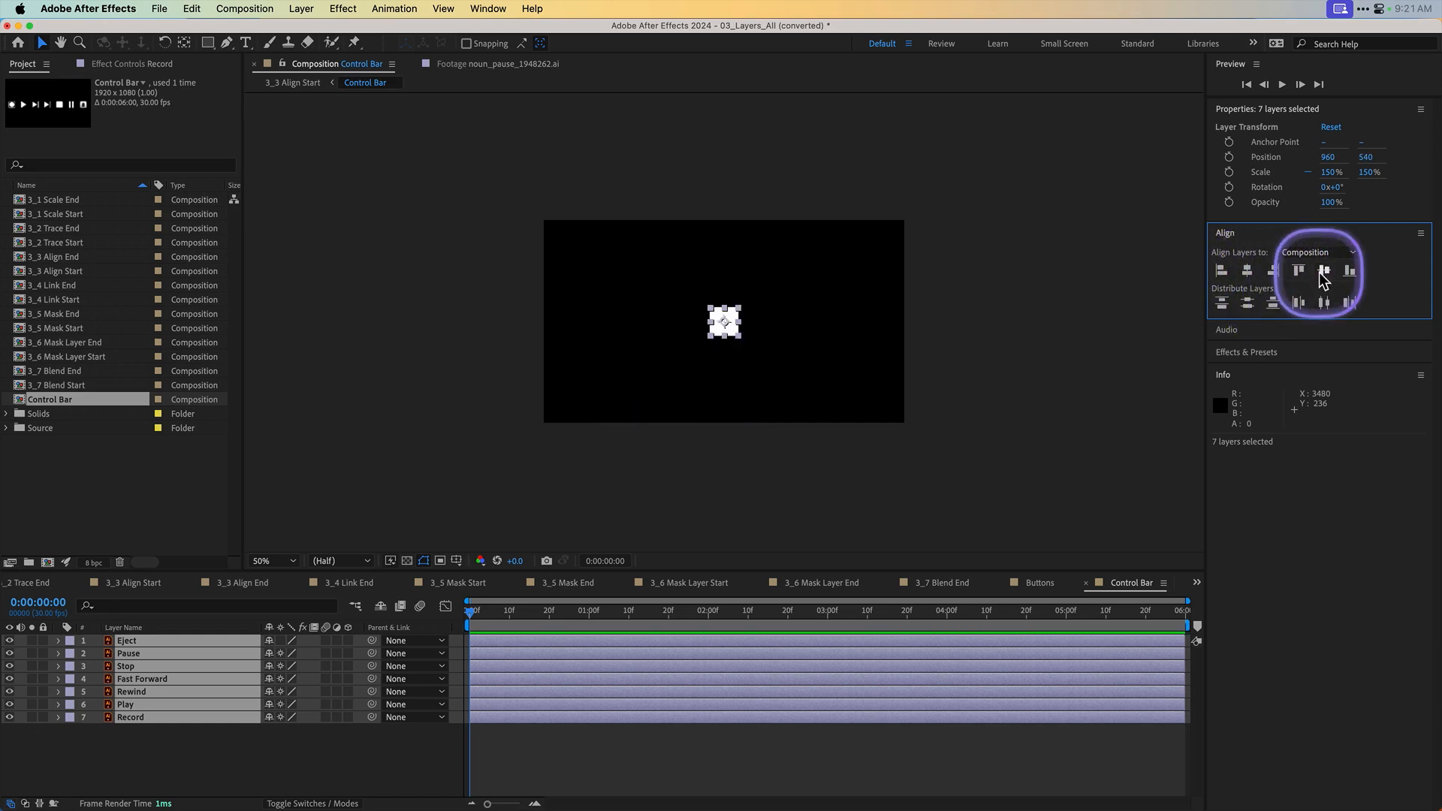
{"action": "key", "text": "super+z"}
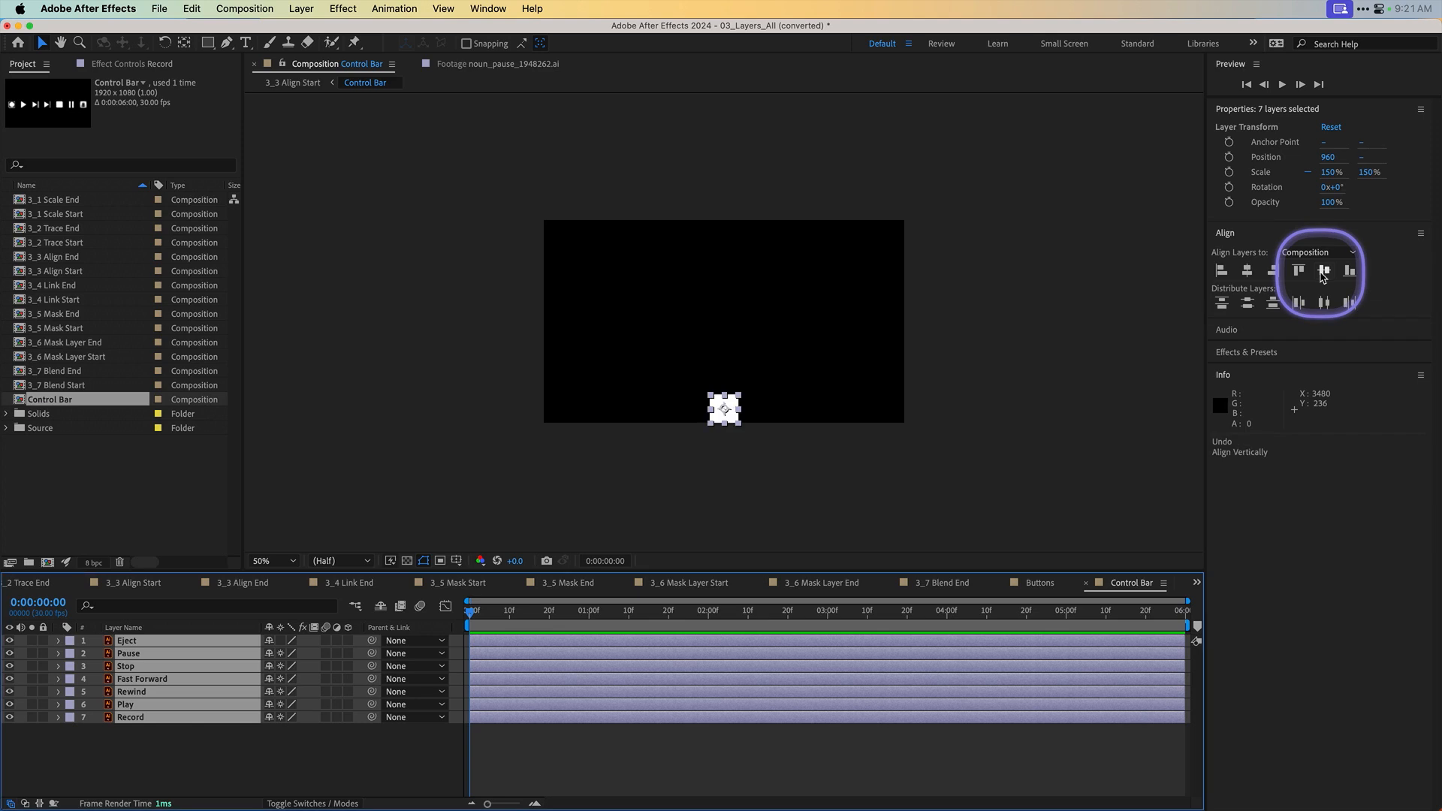
{"action": "key", "text": "super+z"}
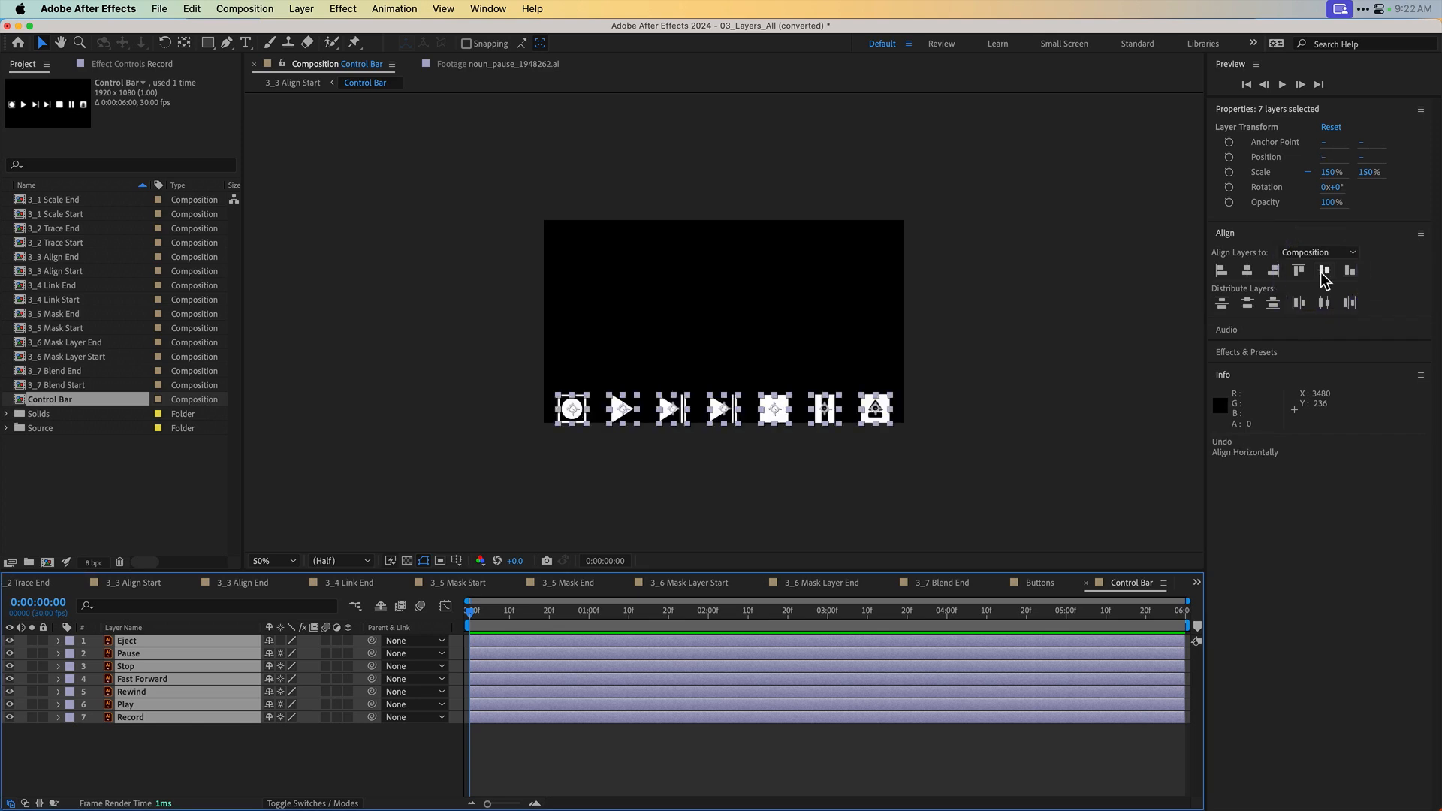
{"action": "key", "text": "super+z"}
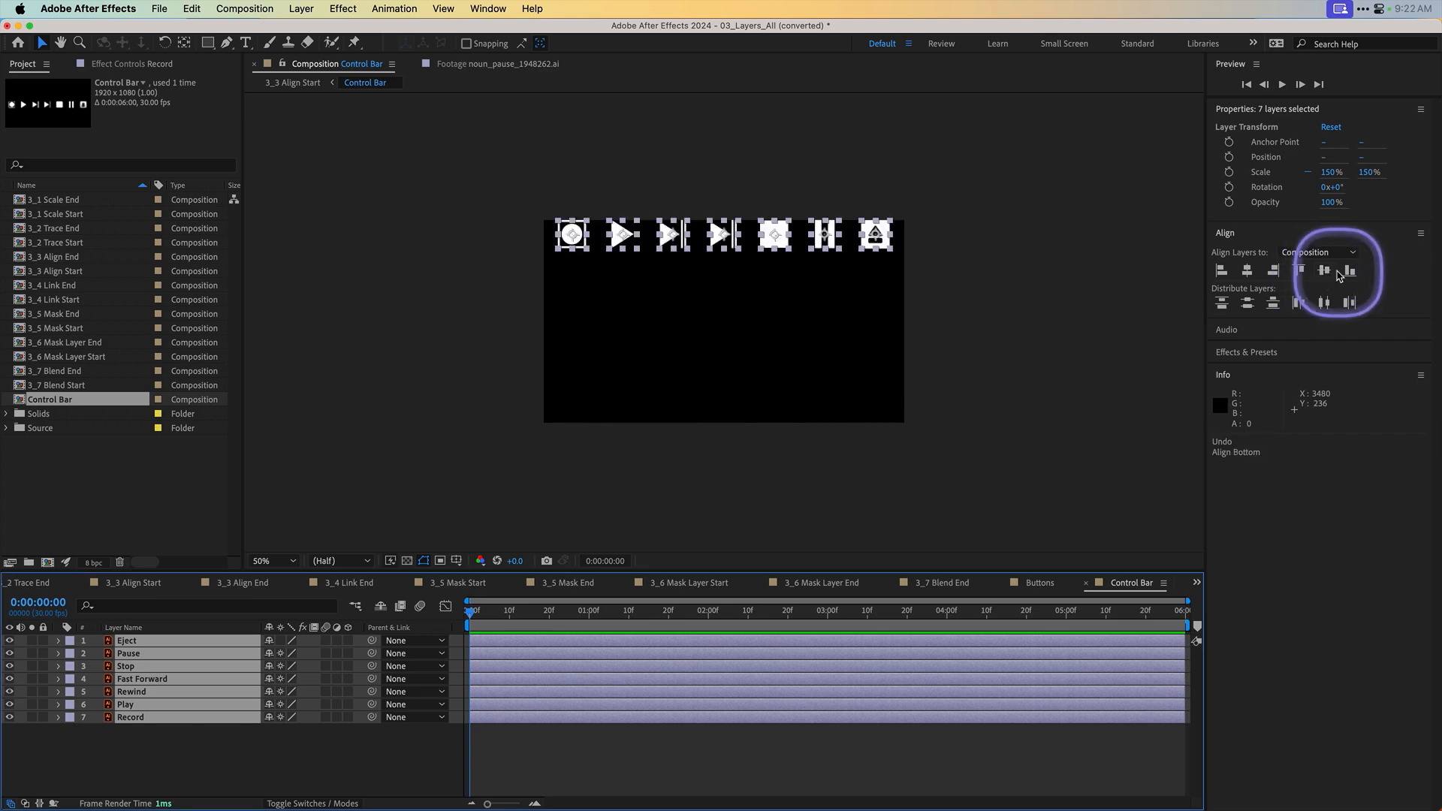
Step: Centre the seven icon layers vertically in the composition, and set the alignment reference back to Selection
{"action": "left_click", "coordinate": [1324, 271]}
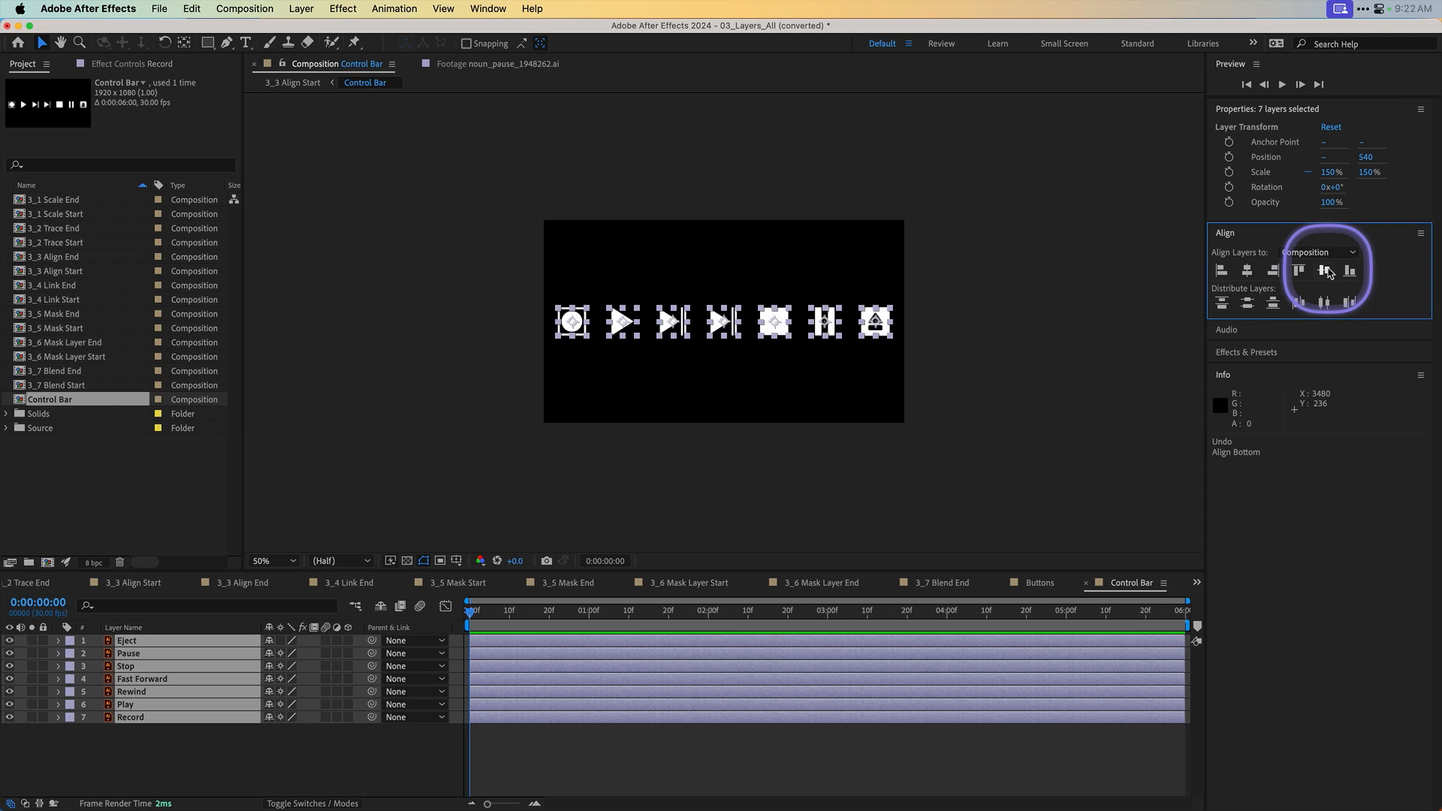
{"action": "left_click", "coordinate": [1326, 255]}
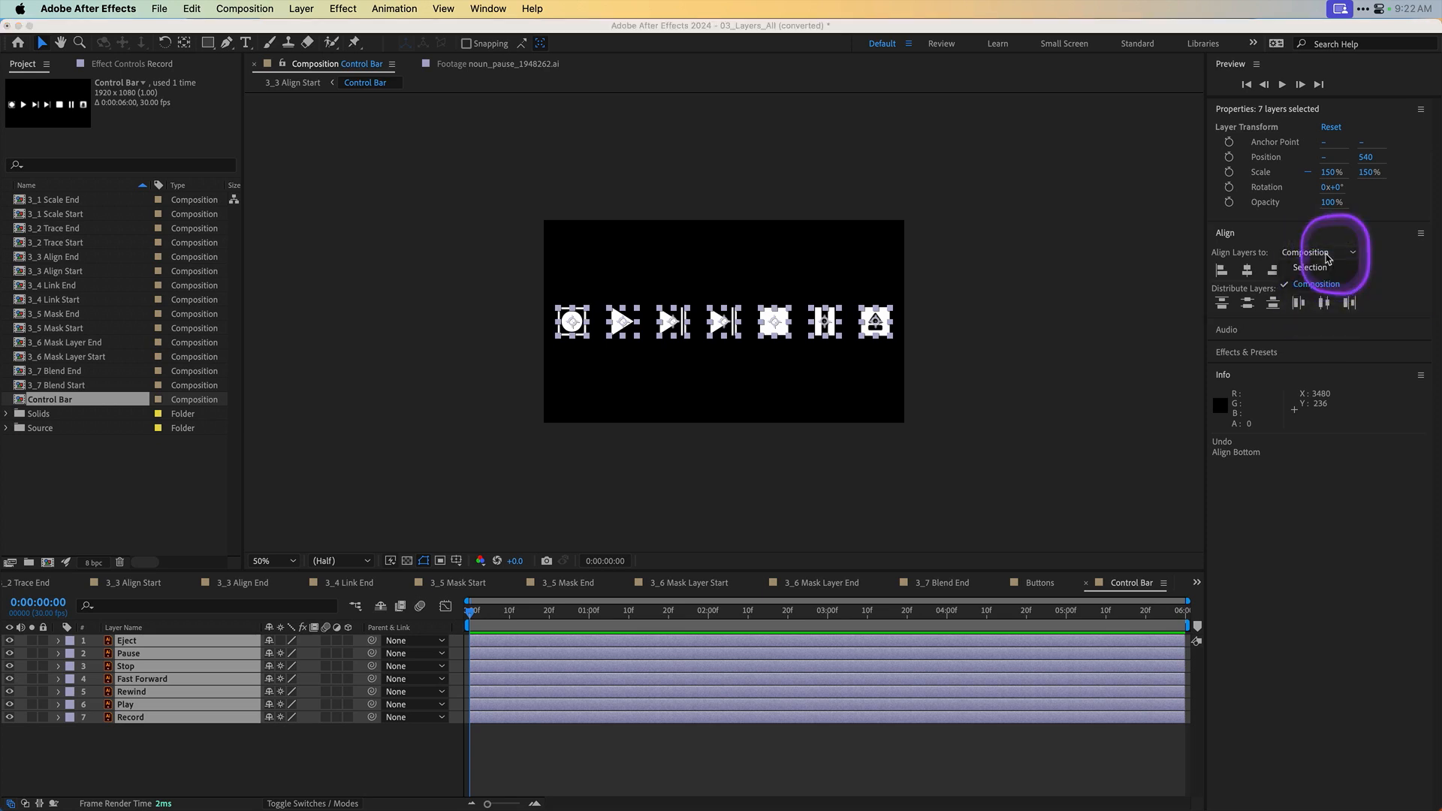
{"action": "left_click", "coordinate": [1316, 268]}
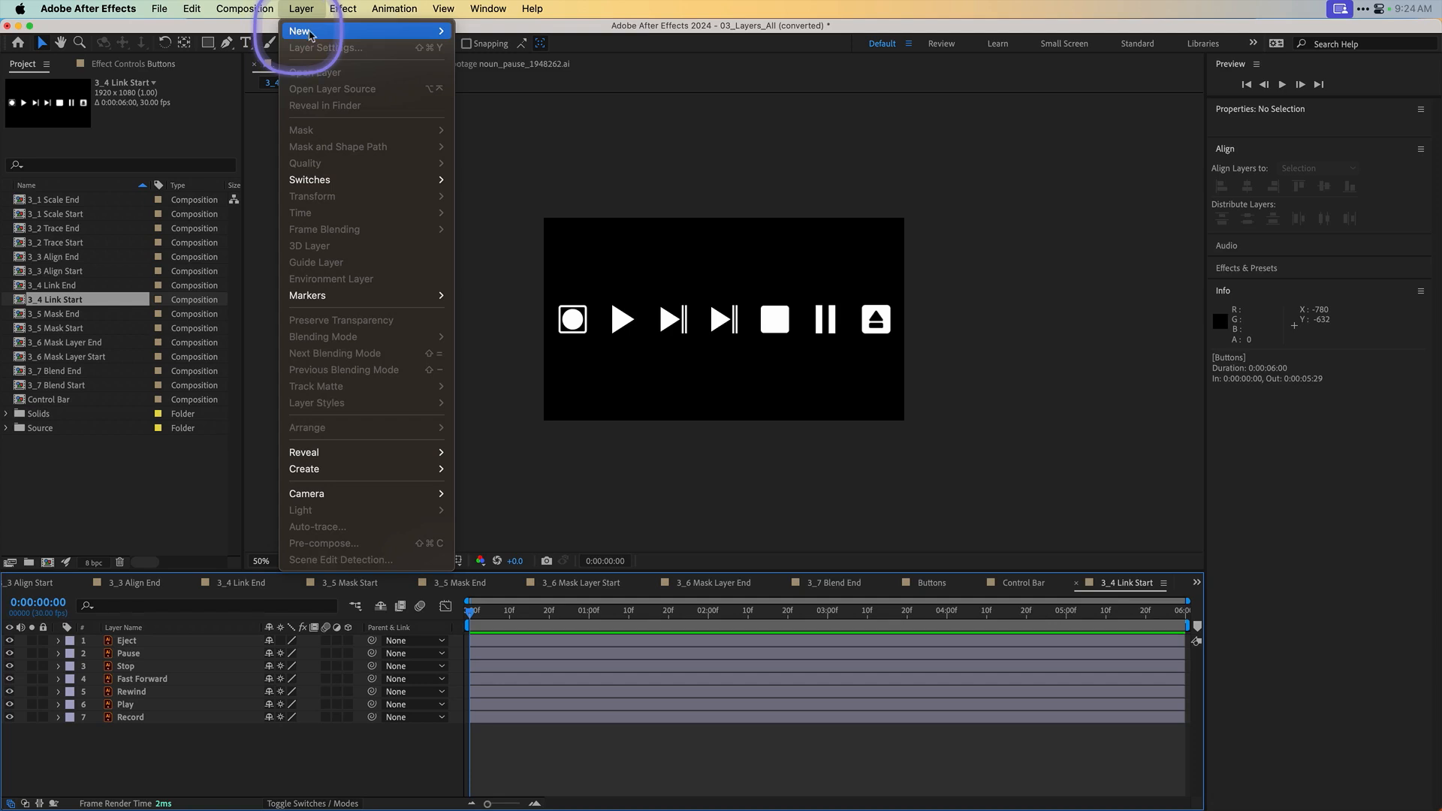
Step: Add a null object to 3_4 Link Start and parent all seven icon layers, Eject through Record, to it
{"action": "mouse_move", "coordinate": [310, 31]}
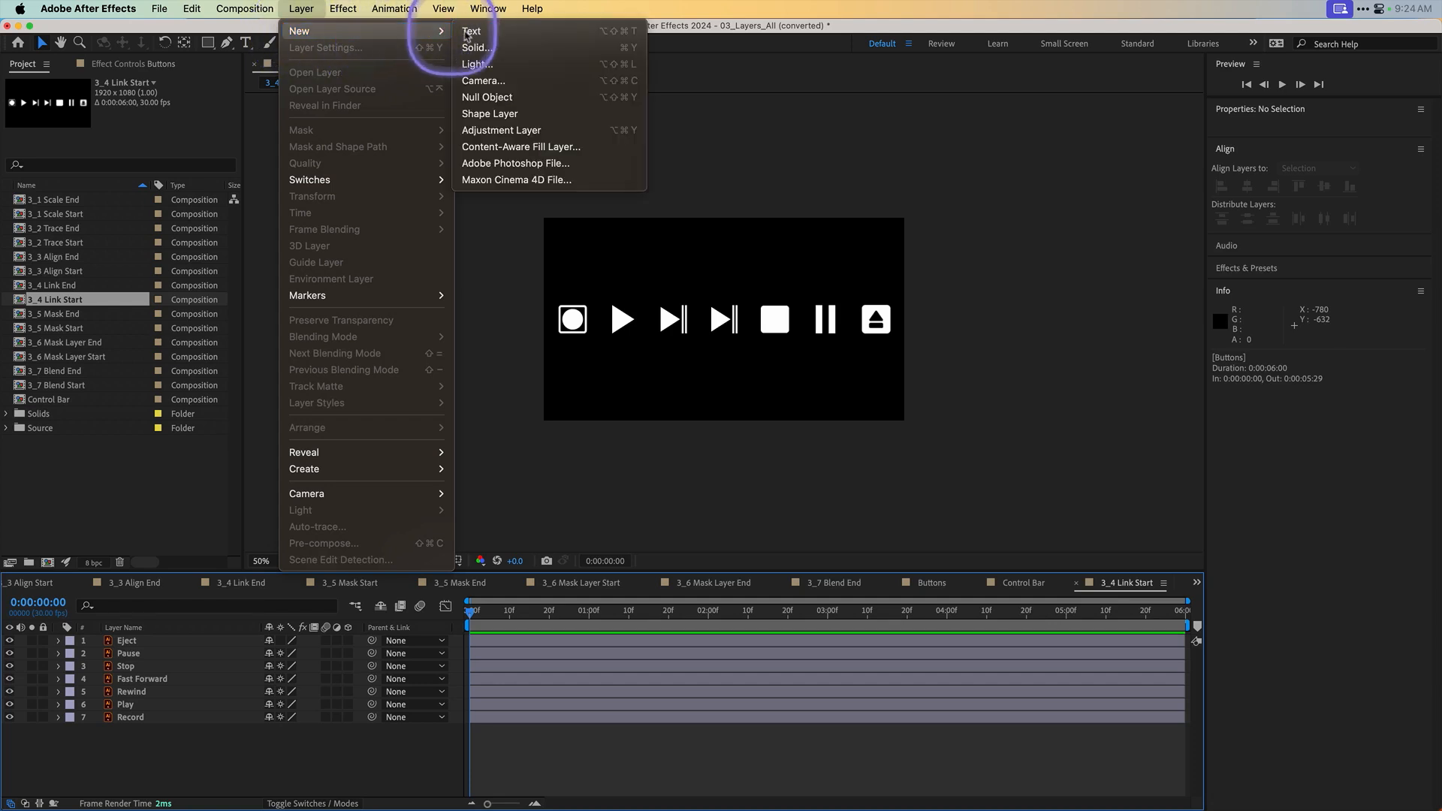
{"action": "left_click", "coordinate": [499, 97]}
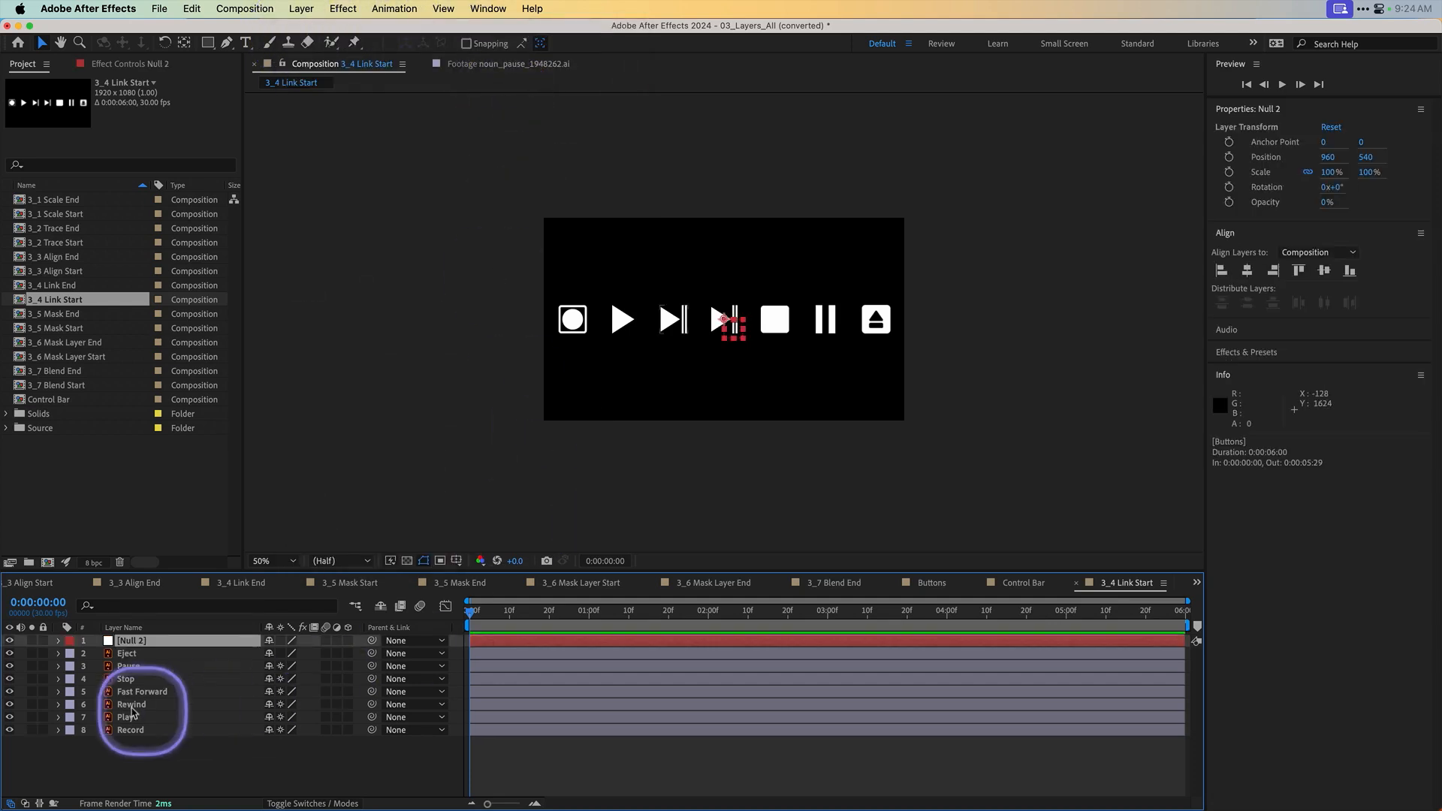
{"action": "left_click", "coordinate": [184, 654]}
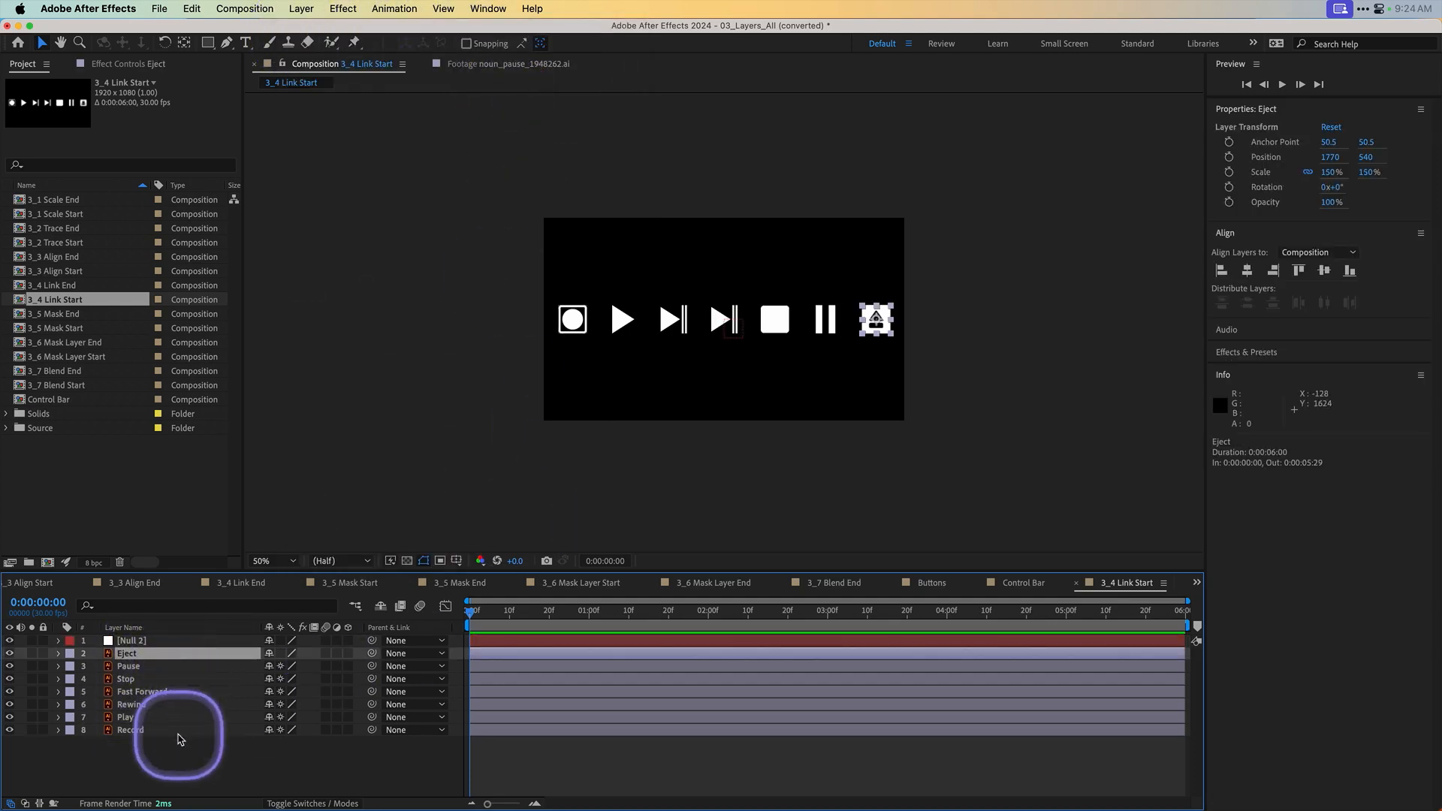
{"action": "left_click", "coordinate": [184, 730], "text": "shift"}
{"action": "left_click_drag", "start_coordinate": [372, 653], "coordinate": [131, 644]}
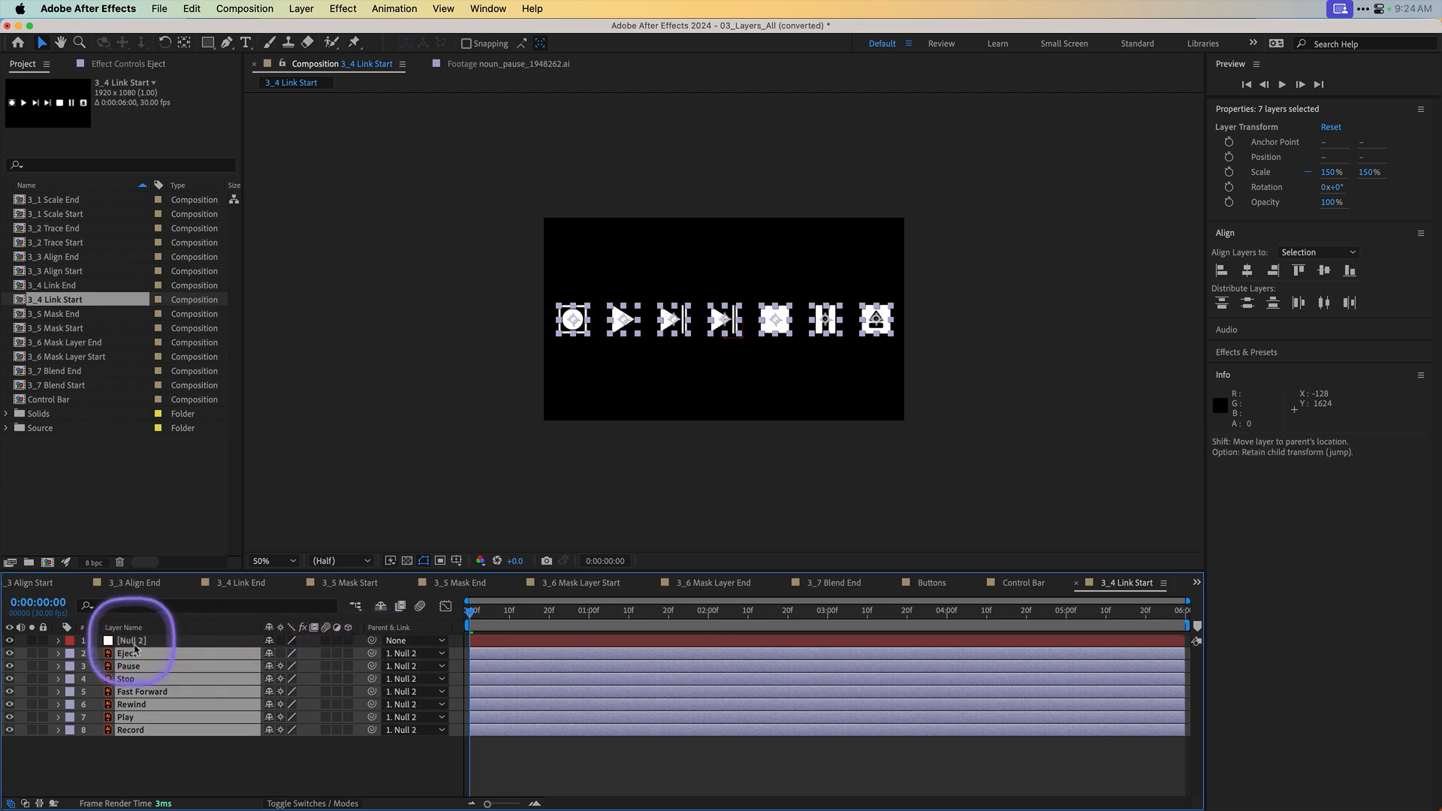
{"action": "left_click", "coordinate": [225, 759]}
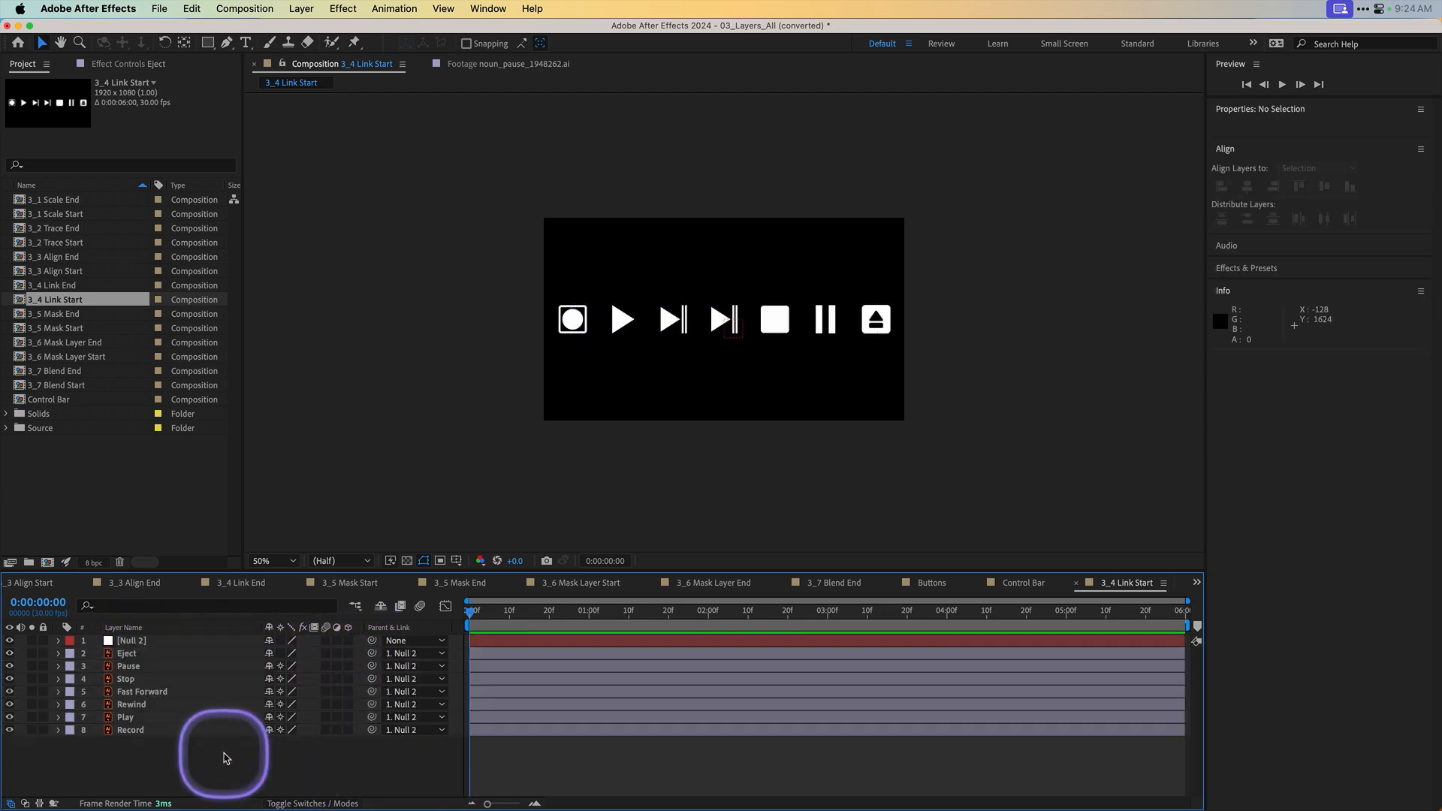
Step: Enable Scale and Position keyframing on the null layer at 0:00:00:00
{"action": "left_click", "coordinate": [149, 644]}
{"action": "key", "text": "s"}
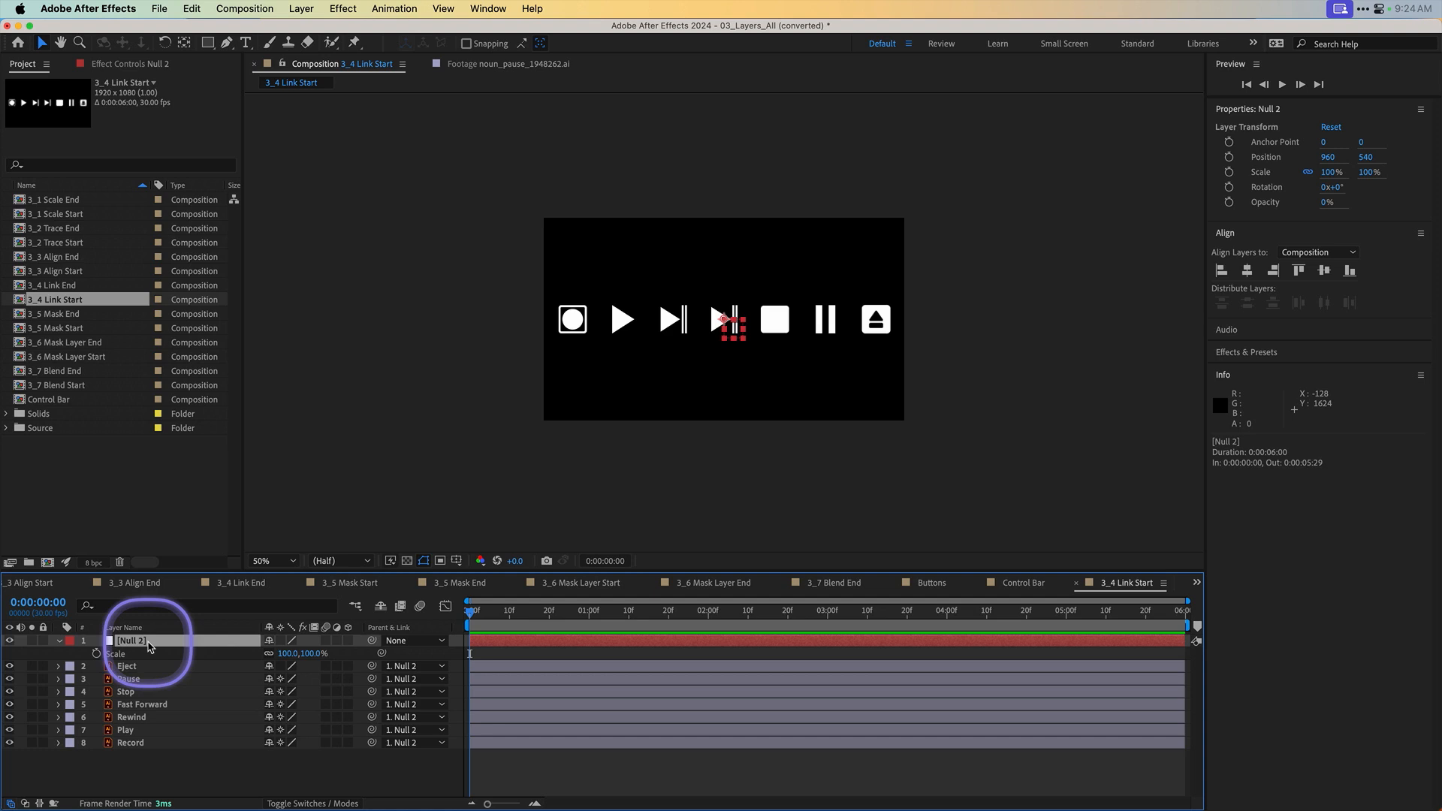
{"action": "left_click", "coordinate": [96, 653]}
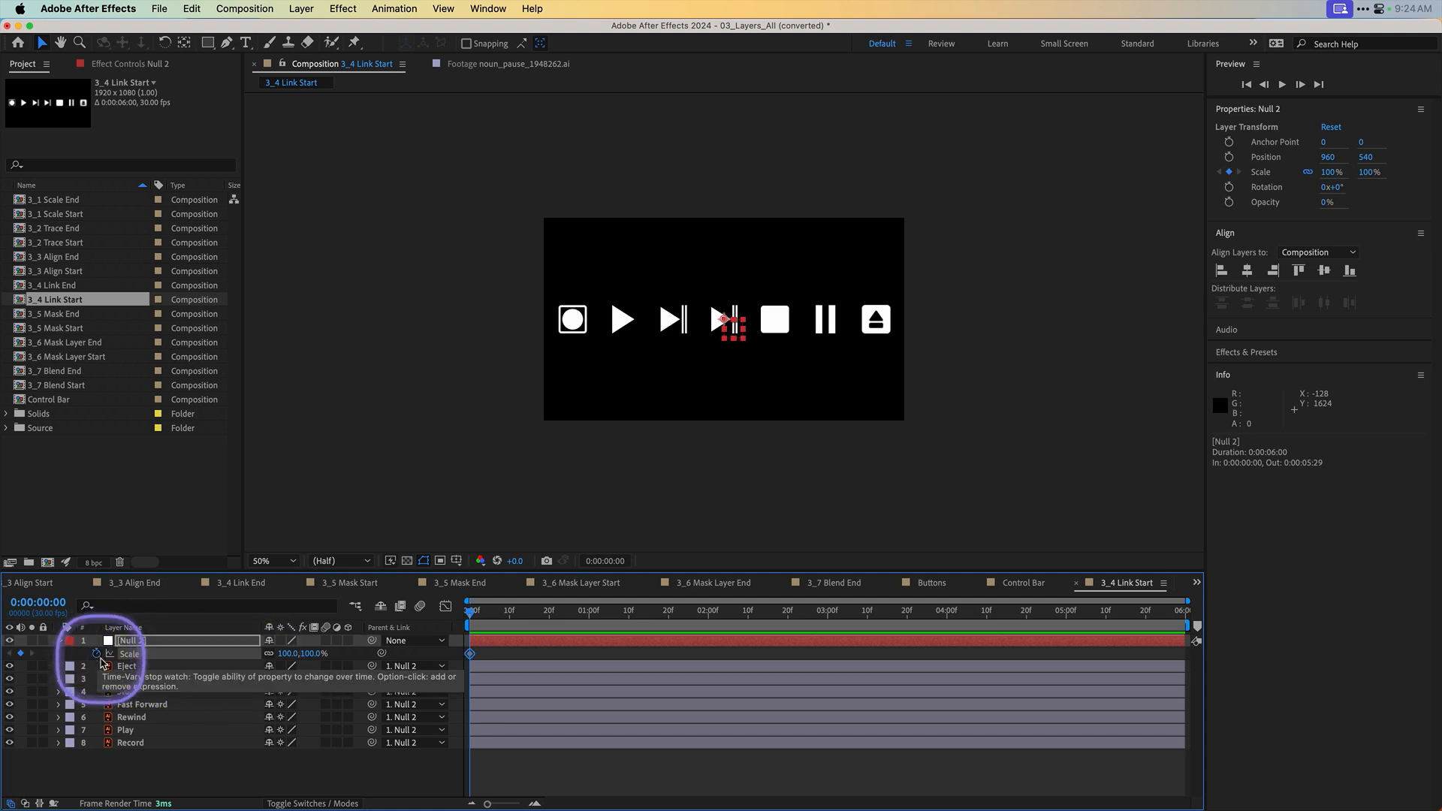
{"action": "key", "text": "shift+p"}
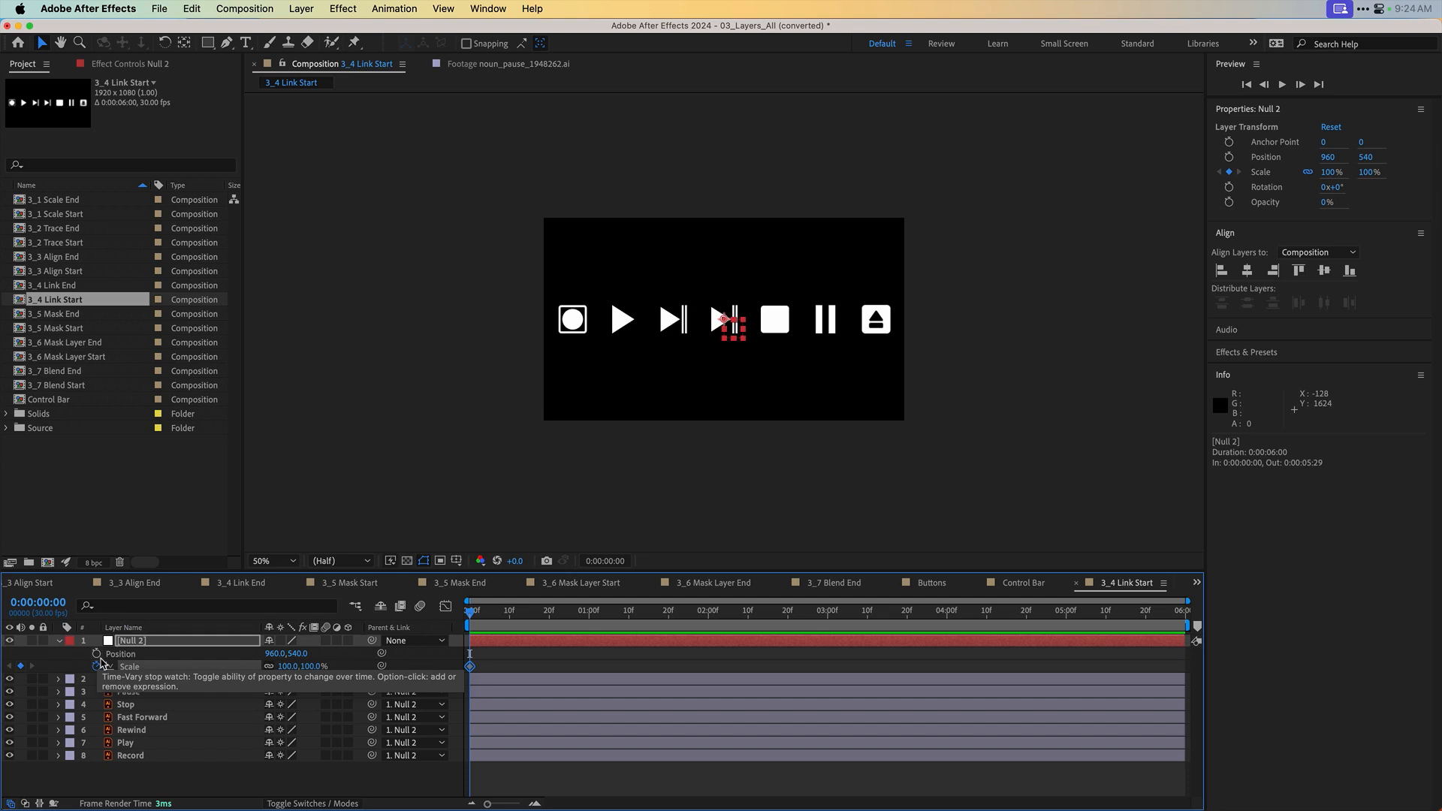
{"action": "left_click", "coordinate": [97, 655]}
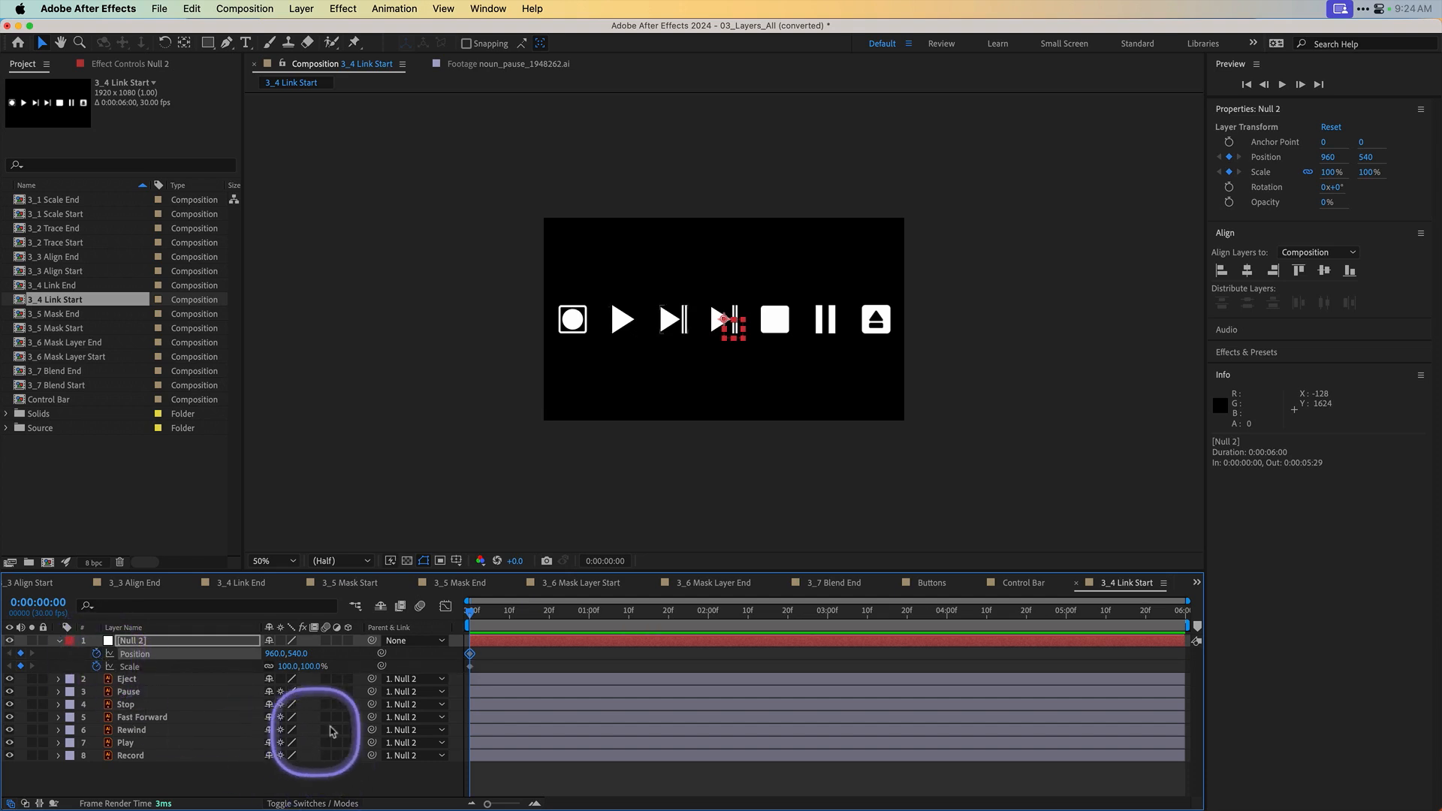
Step: Add Position and Scale keyframes to the null layer at 0:00:01:29, keeping its current values
{"action": "left_click", "coordinate": [707, 623]}
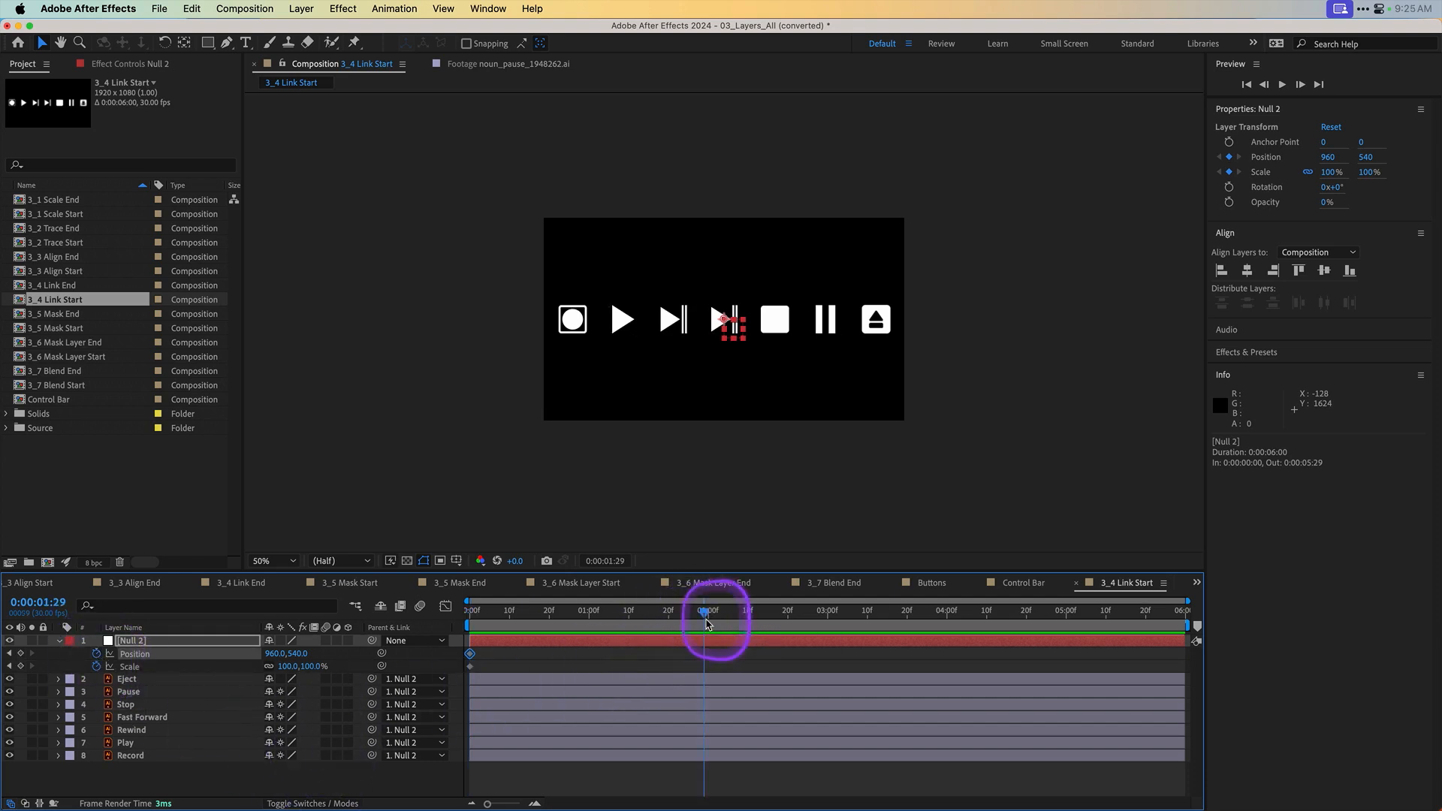
{"action": "left_click", "coordinate": [21, 654]}
{"action": "left_click", "coordinate": [20, 666]}
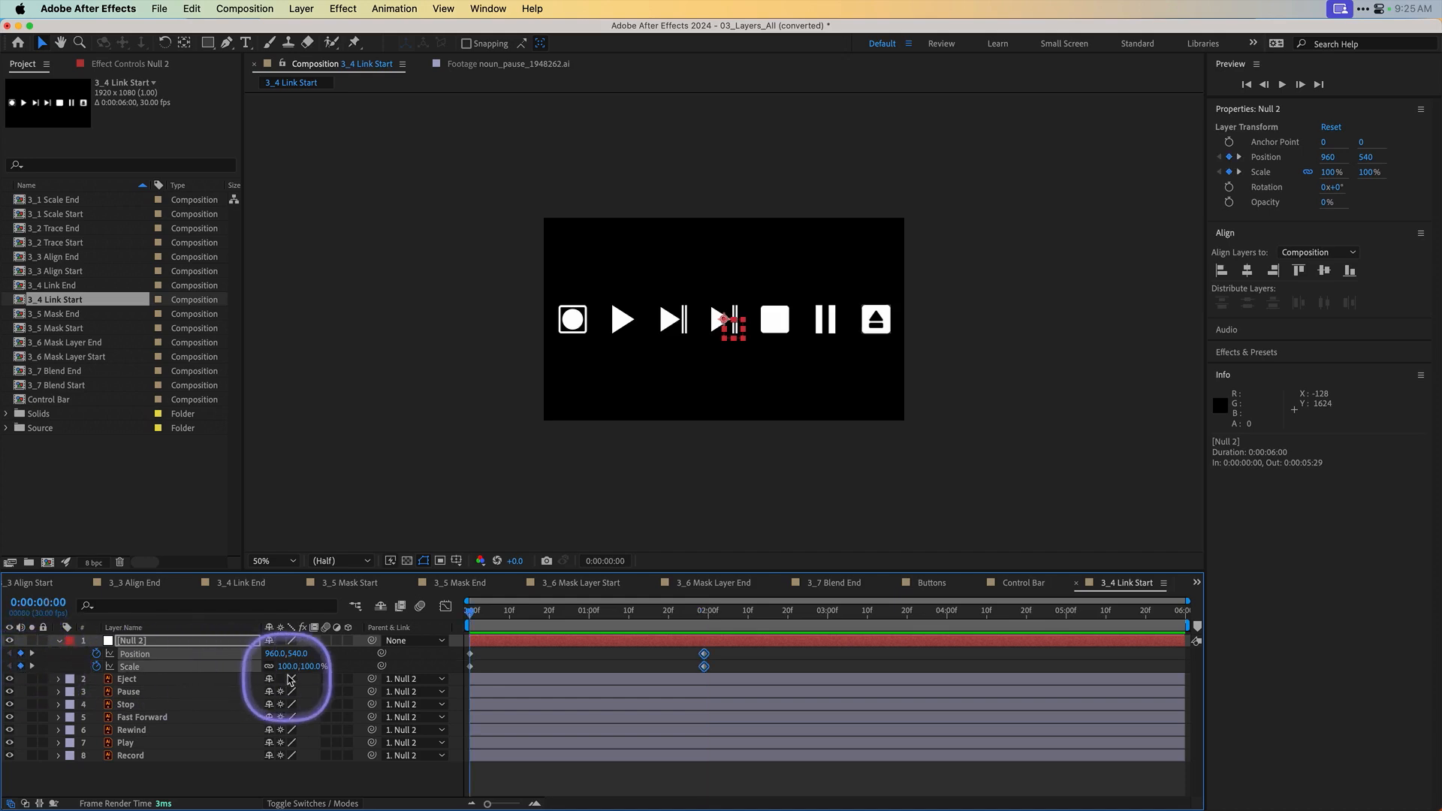
Step: At 0:00:00:00, set the null's Scale to 5% and Position to -160, 1190, and play the animation
{"action": "left_click_drag", "start_coordinate": [297, 667], "coordinate": [197, 662]}
{"action": "left_click_drag", "start_coordinate": [297, 653], "coordinate": [342, 651]}
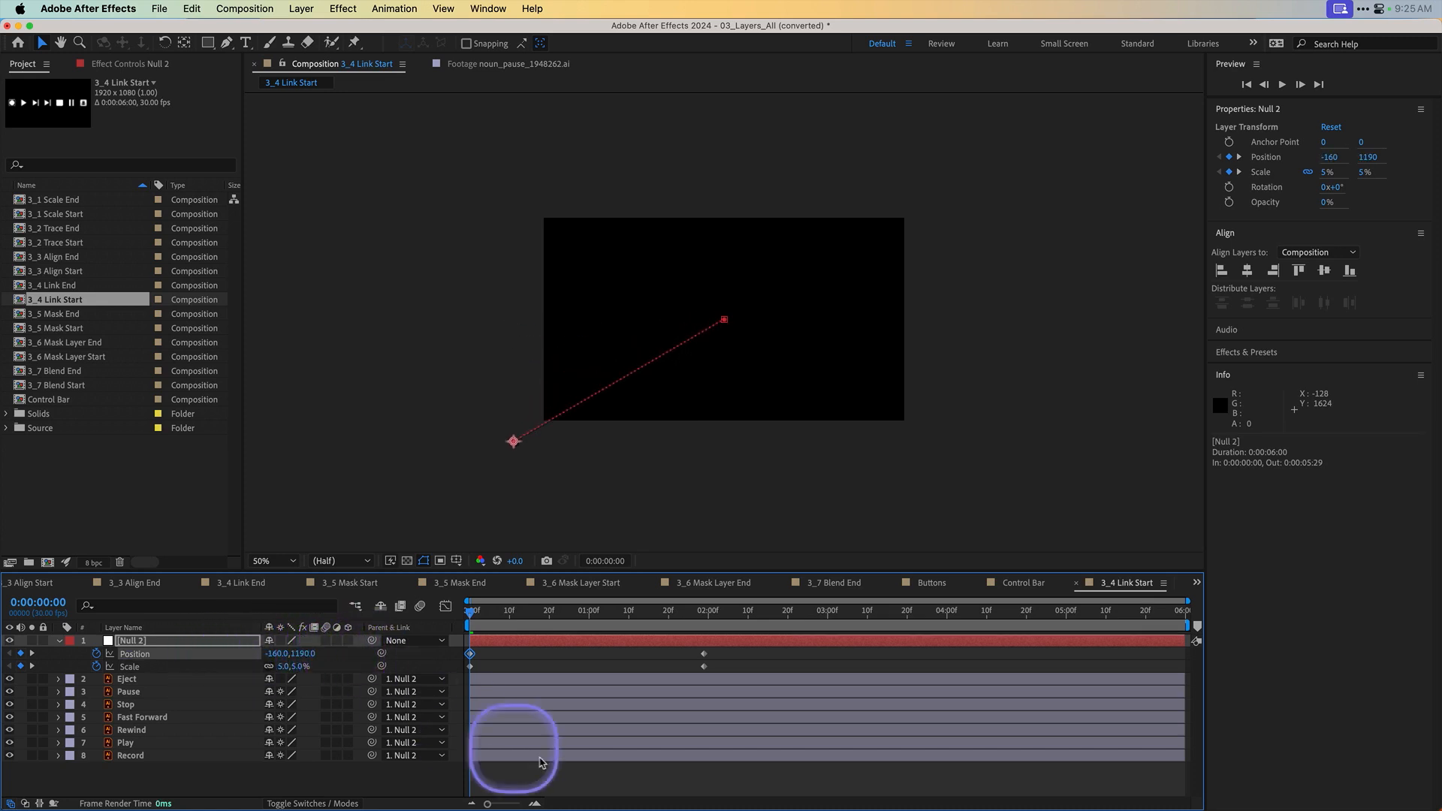
{"action": "key", "text": "space"}
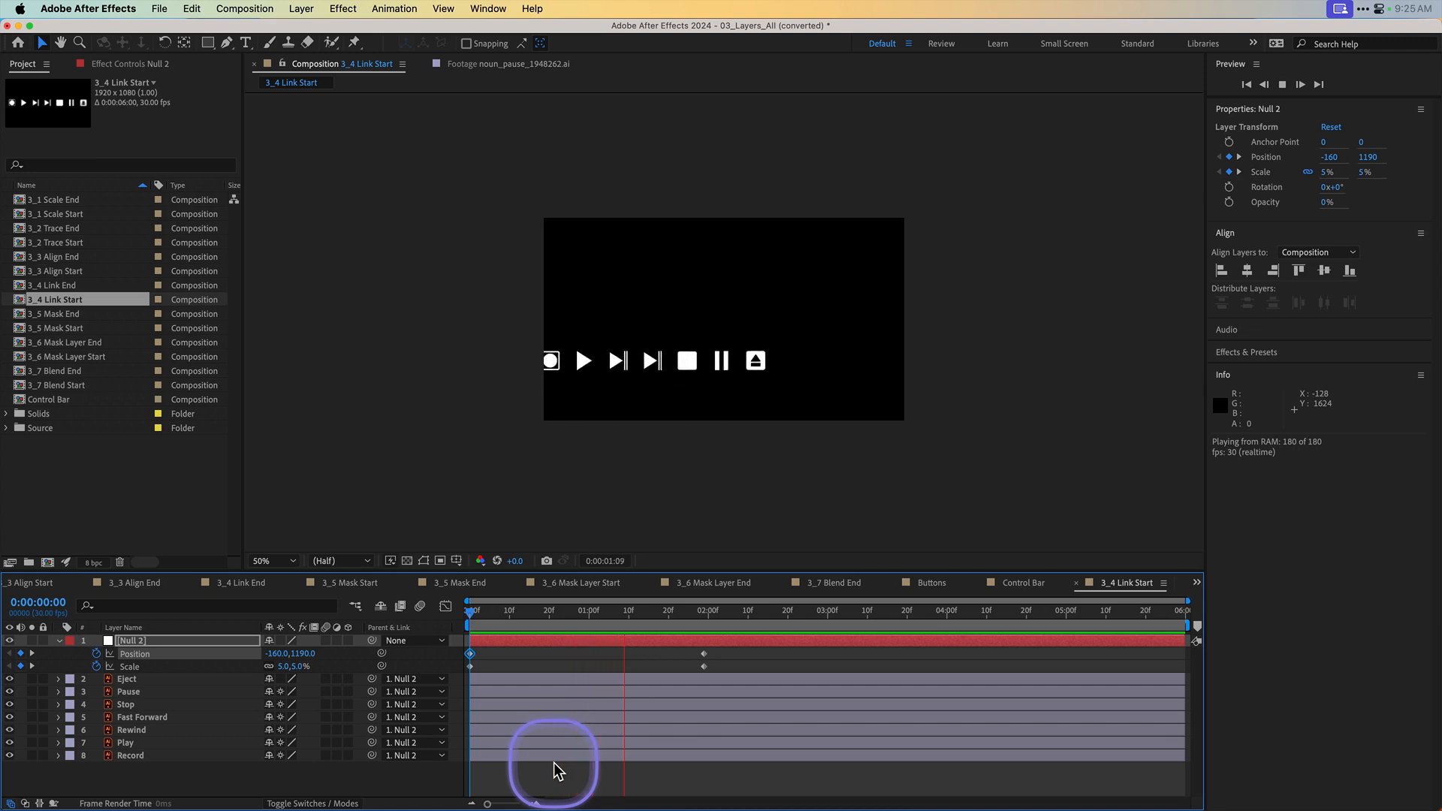
{"action": "key", "text": "space"}
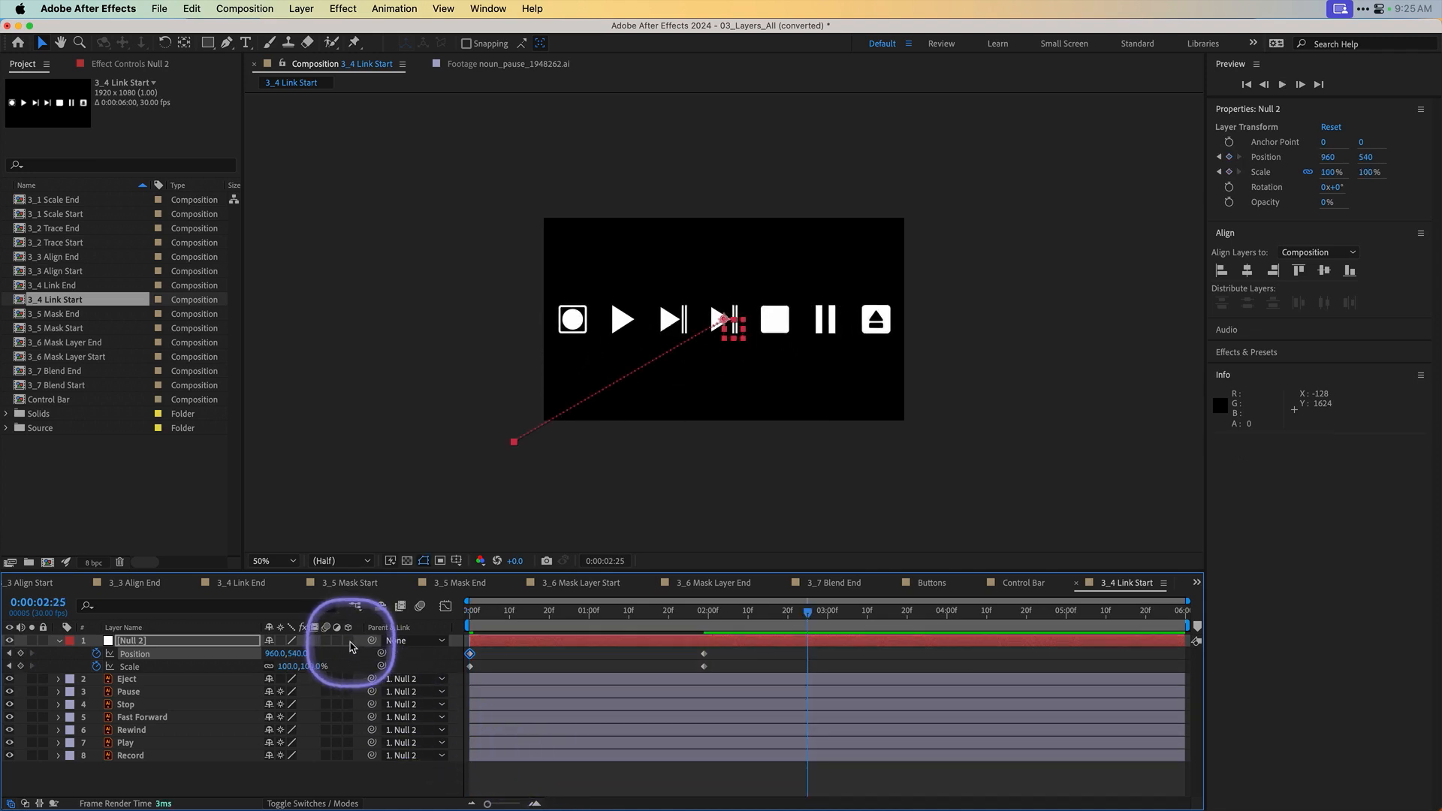
Step: Make the null and all seven icon layers, Eject through Record, 3D layers
{"action": "left_click", "coordinate": [348, 641]}
{"action": "left_click", "coordinate": [348, 729]}
{"action": "left_click", "coordinate": [347, 742]}
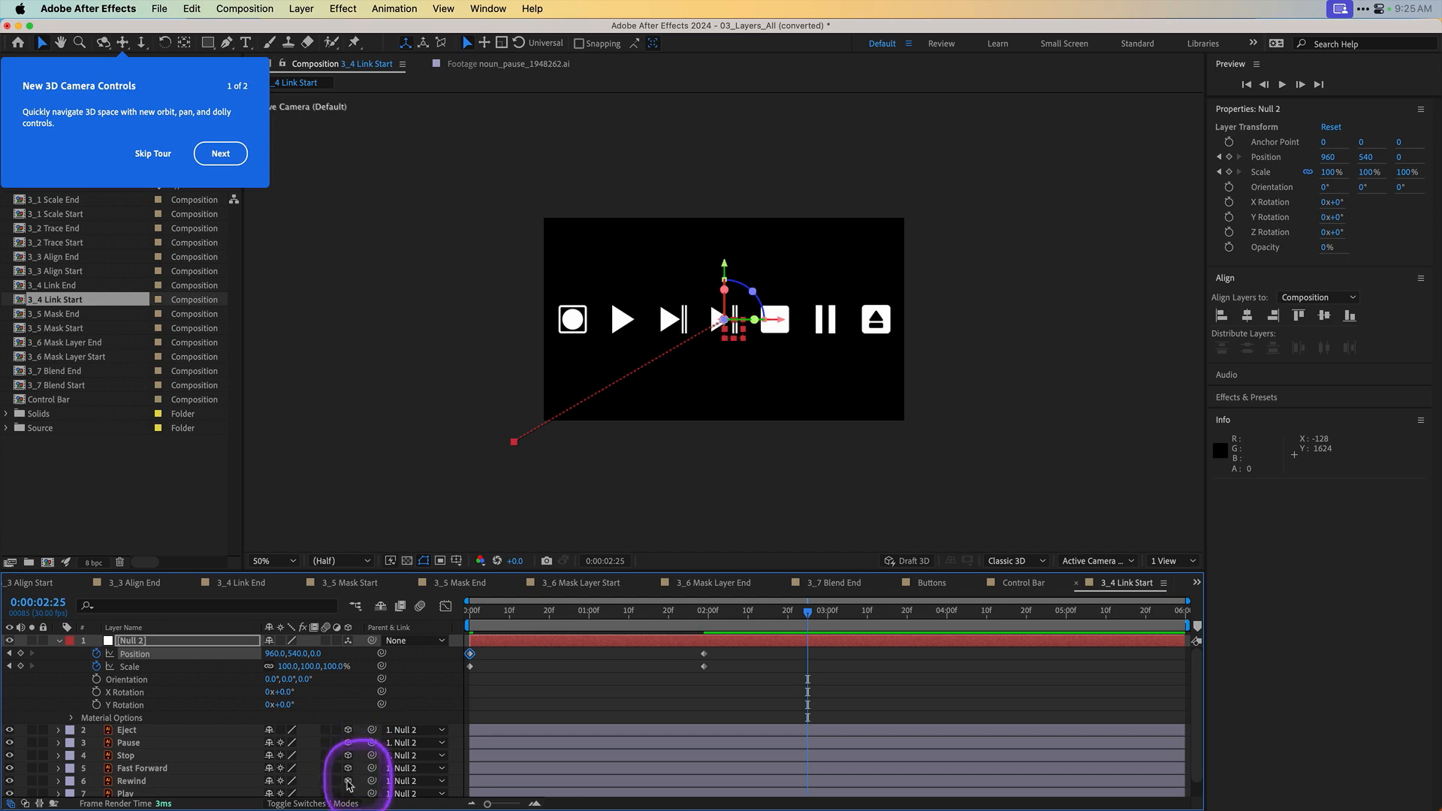
{"action": "scroll", "coordinate": [347, 803], "scroll_direction": "down", "scroll_amount": 1}
Step: Add Y Rotation keyframes to the null layer at 0:00:00:00 and 0:00:01:29, keeping the rotation at 0°
{"action": "left_click_drag", "start_coordinate": [569, 610], "coordinate": [419, 628]}
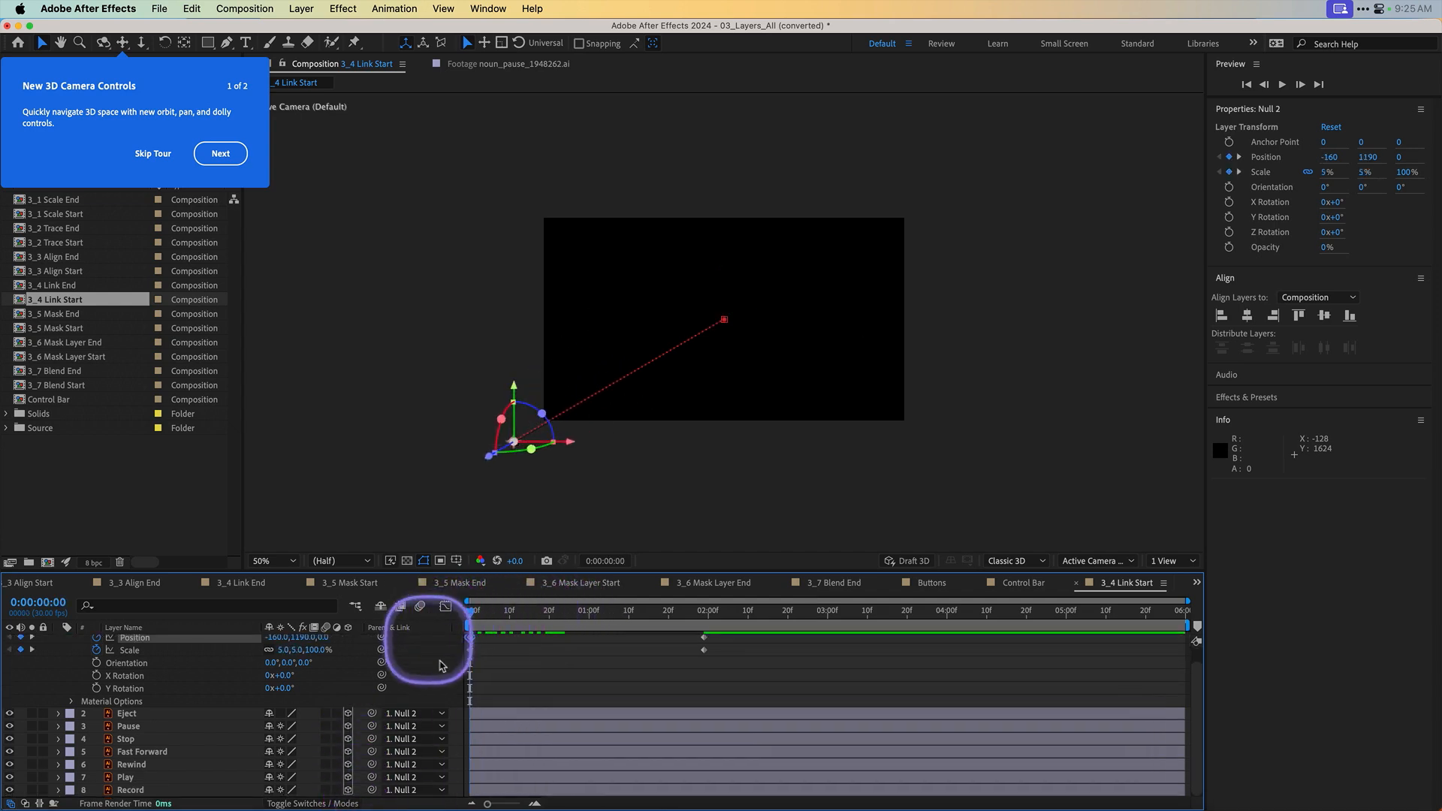
{"action": "left_click", "coordinate": [529, 667]}
{"action": "scroll", "coordinate": [214, 660], "scroll_direction": "up", "scroll_amount": 1}
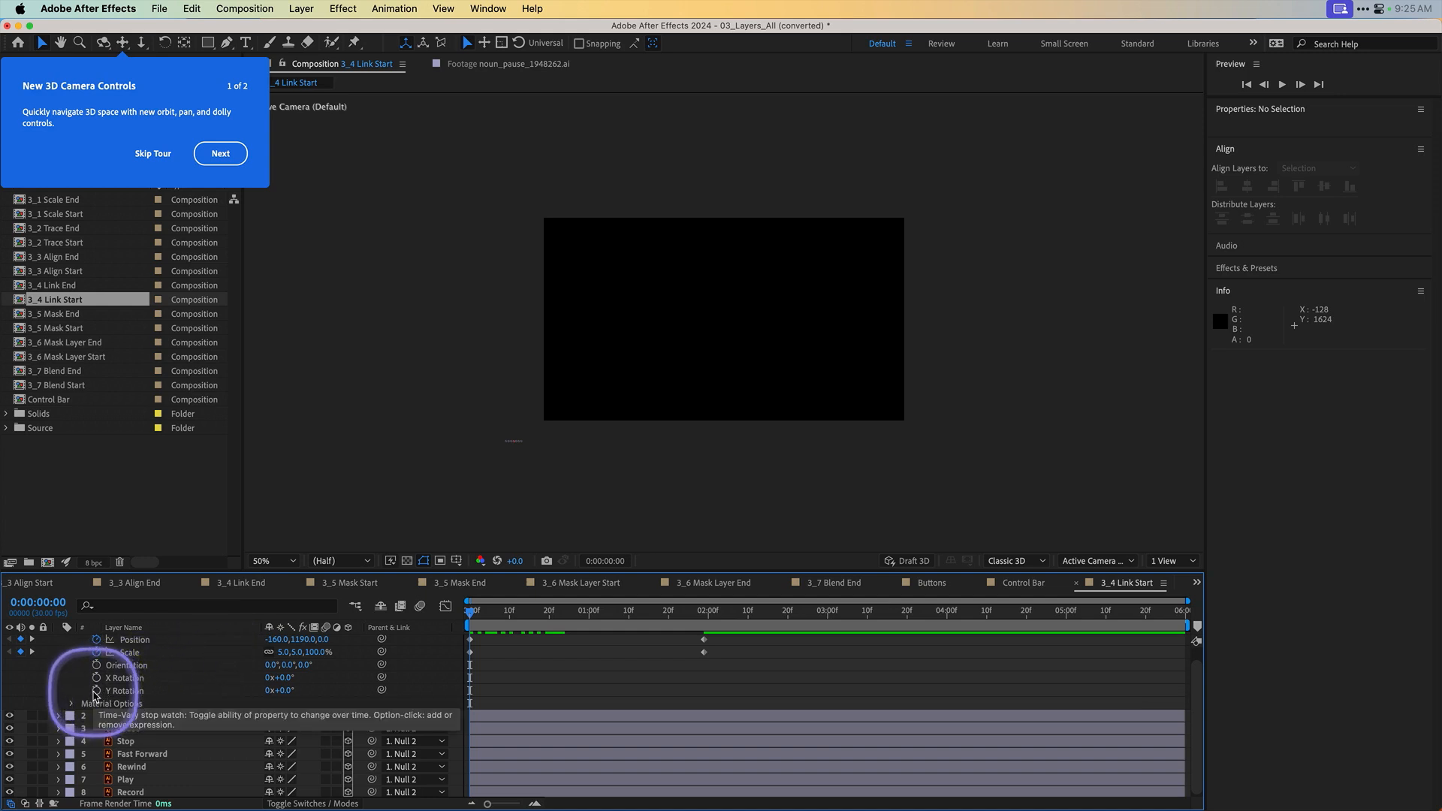
{"action": "left_click", "coordinate": [97, 691]}
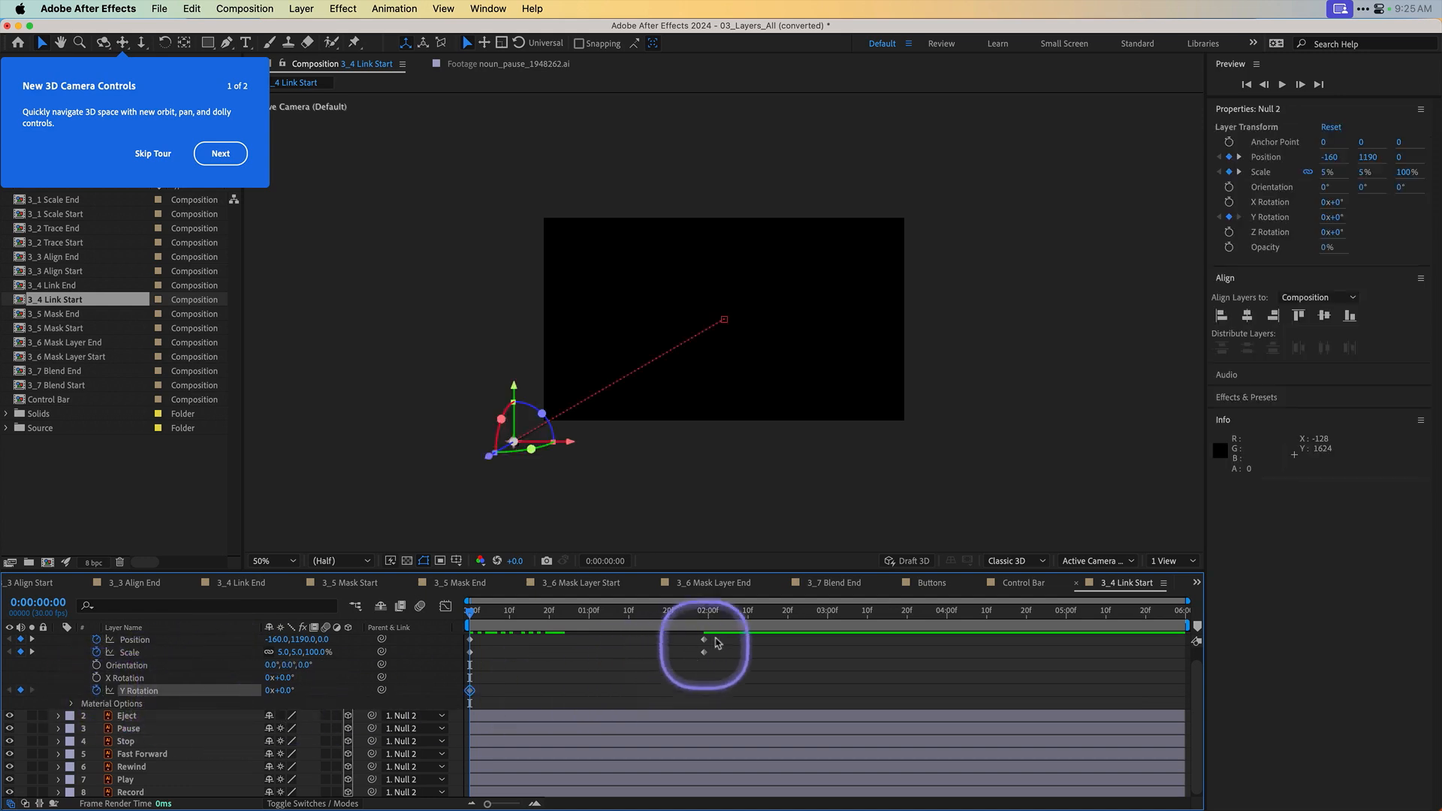
{"action": "left_click", "coordinate": [704, 610]}
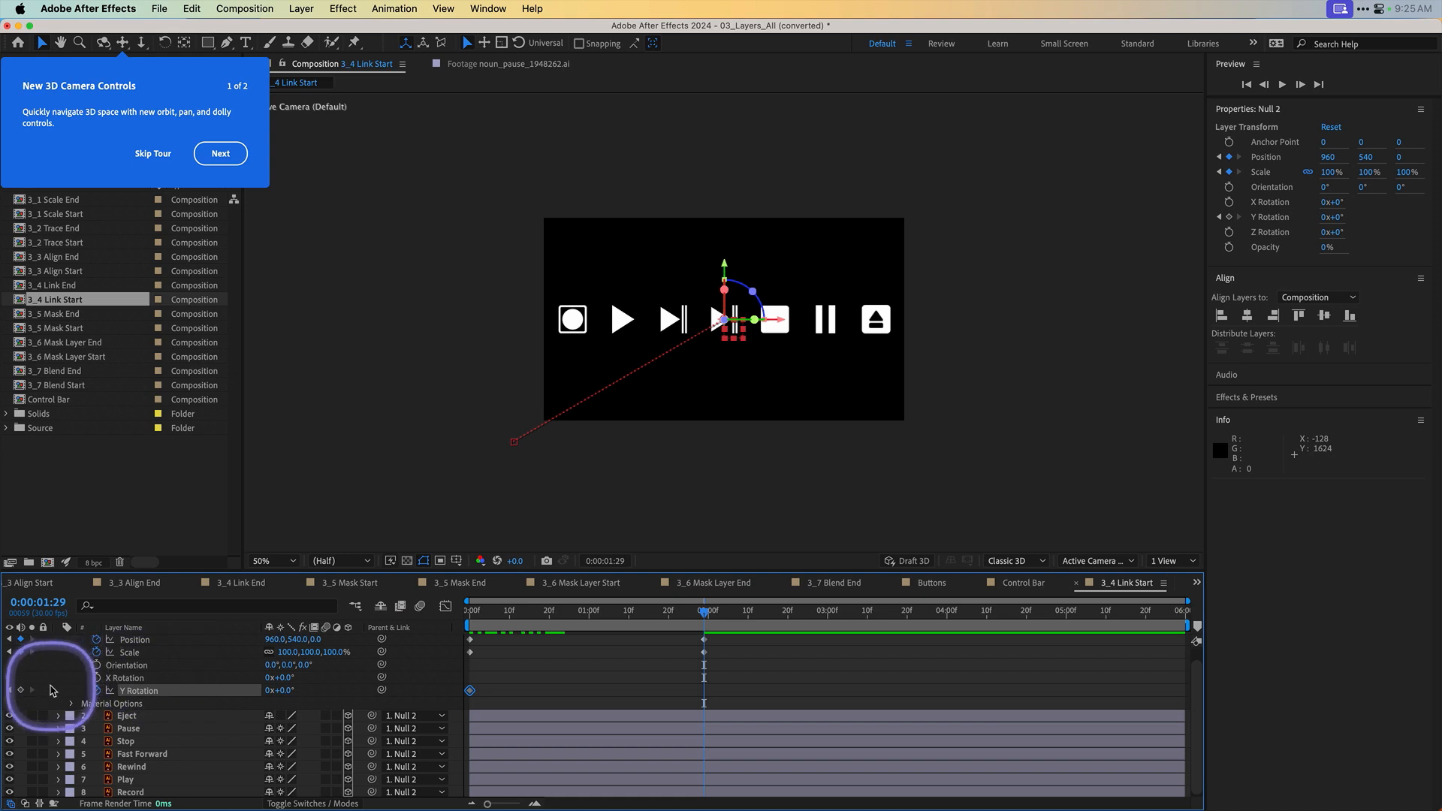
{"action": "left_click", "coordinate": [9, 690]}
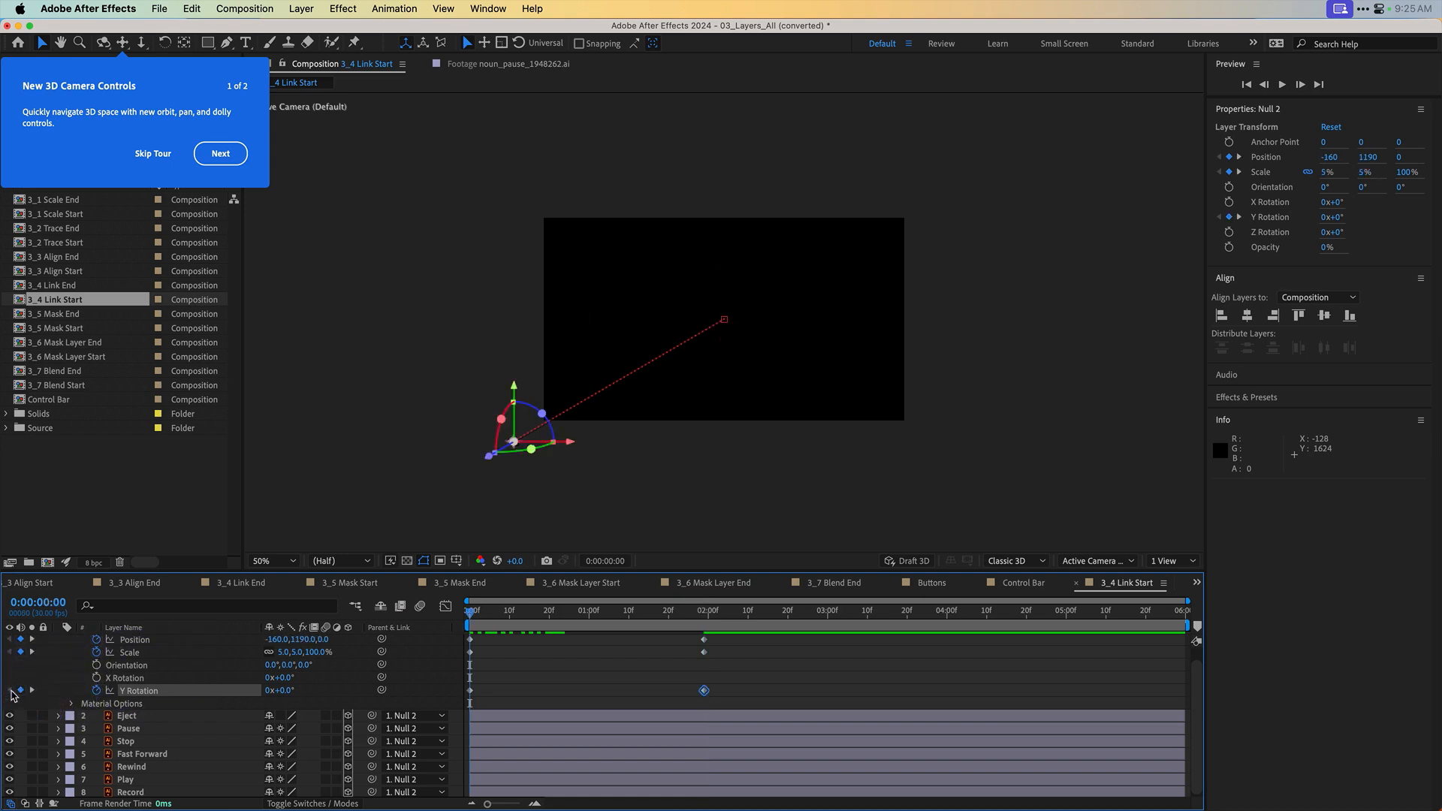
Step: Set the null's Y Rotation to 188° at 0:00:00:00 and play the animation from the start
{"action": "left_click_drag", "start_coordinate": [289, 691], "coordinate": [345, 695]}
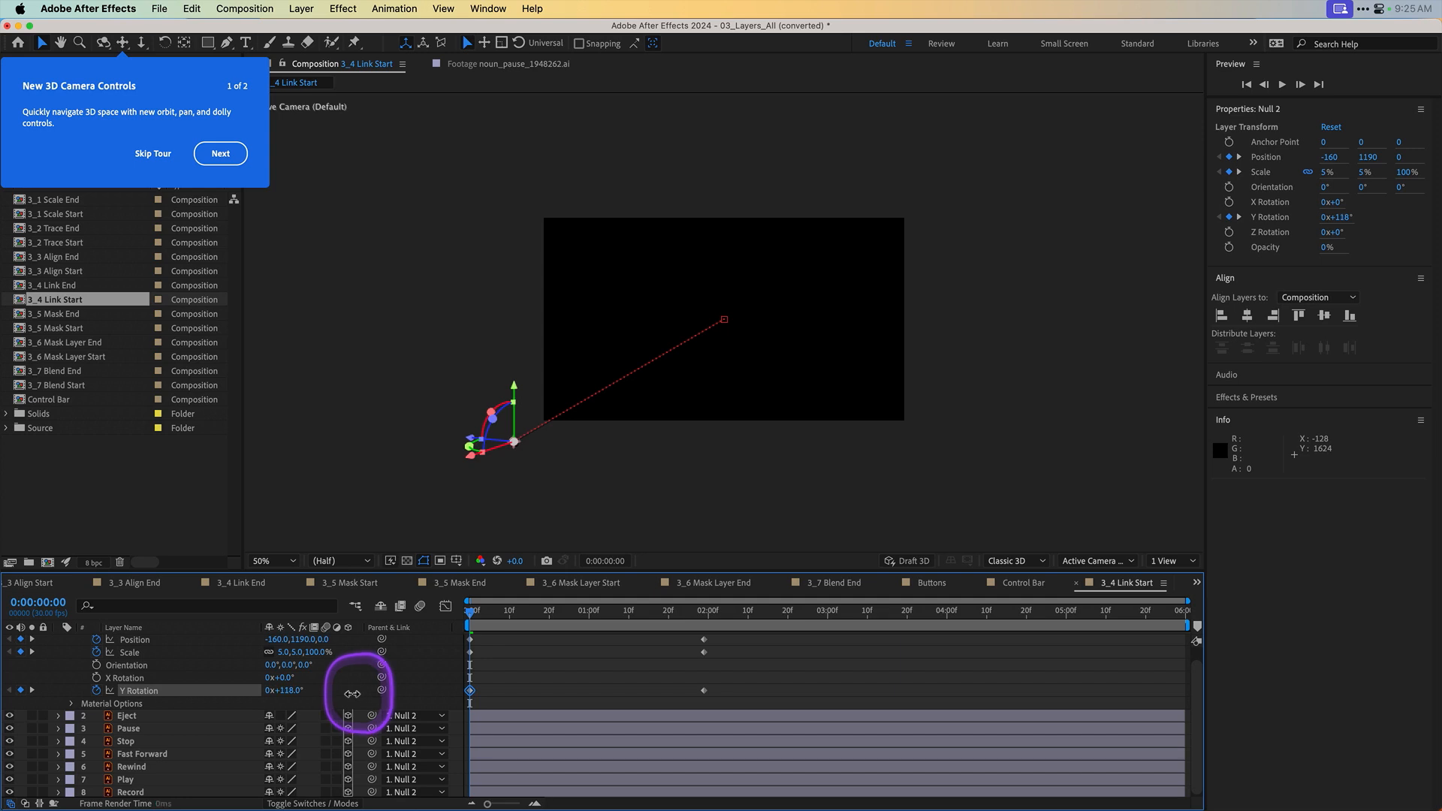
{"action": "key", "text": "space"}
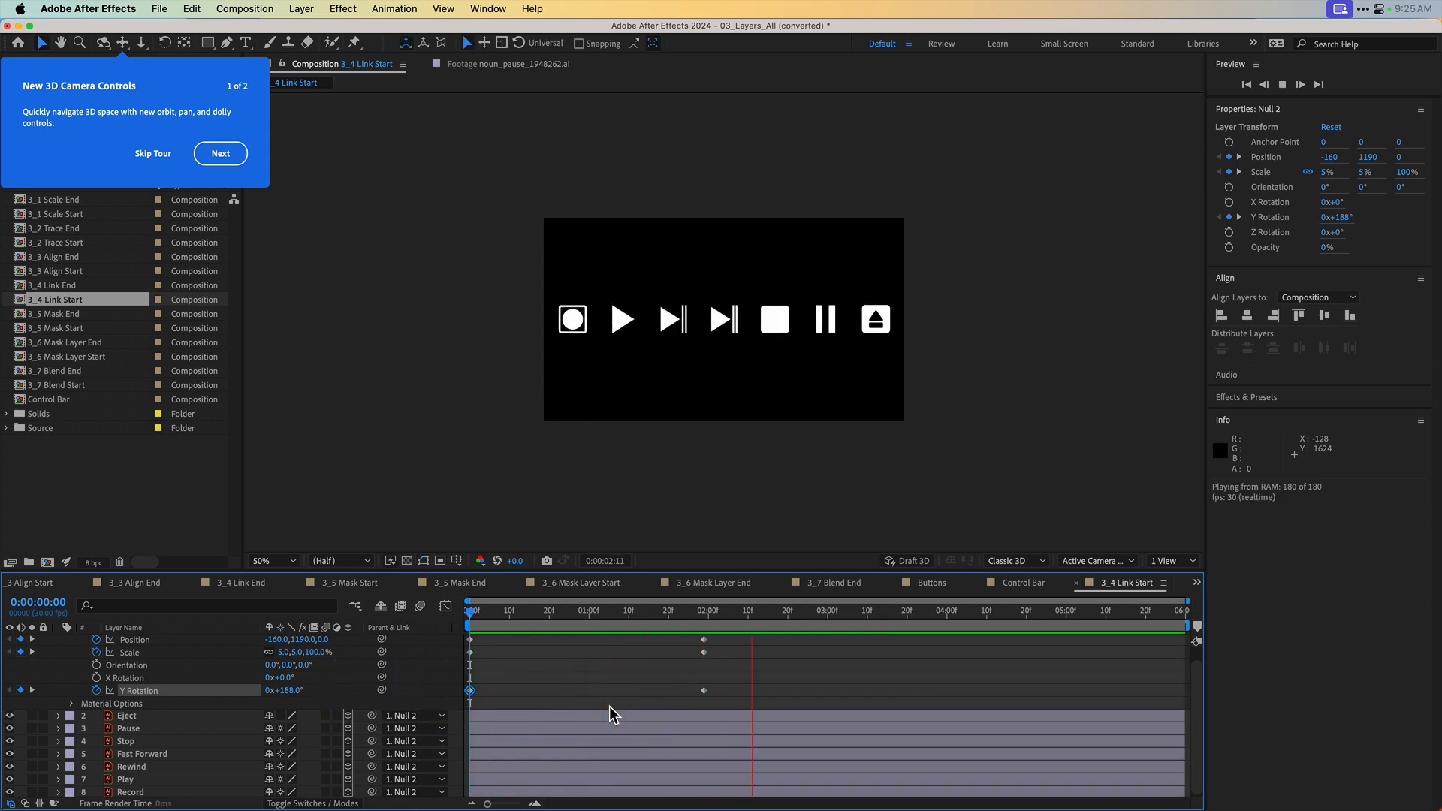
{"action": "left_click_drag", "start_coordinate": [688, 622], "coordinate": [449, 616]}
{"action": "key", "text": "space"}
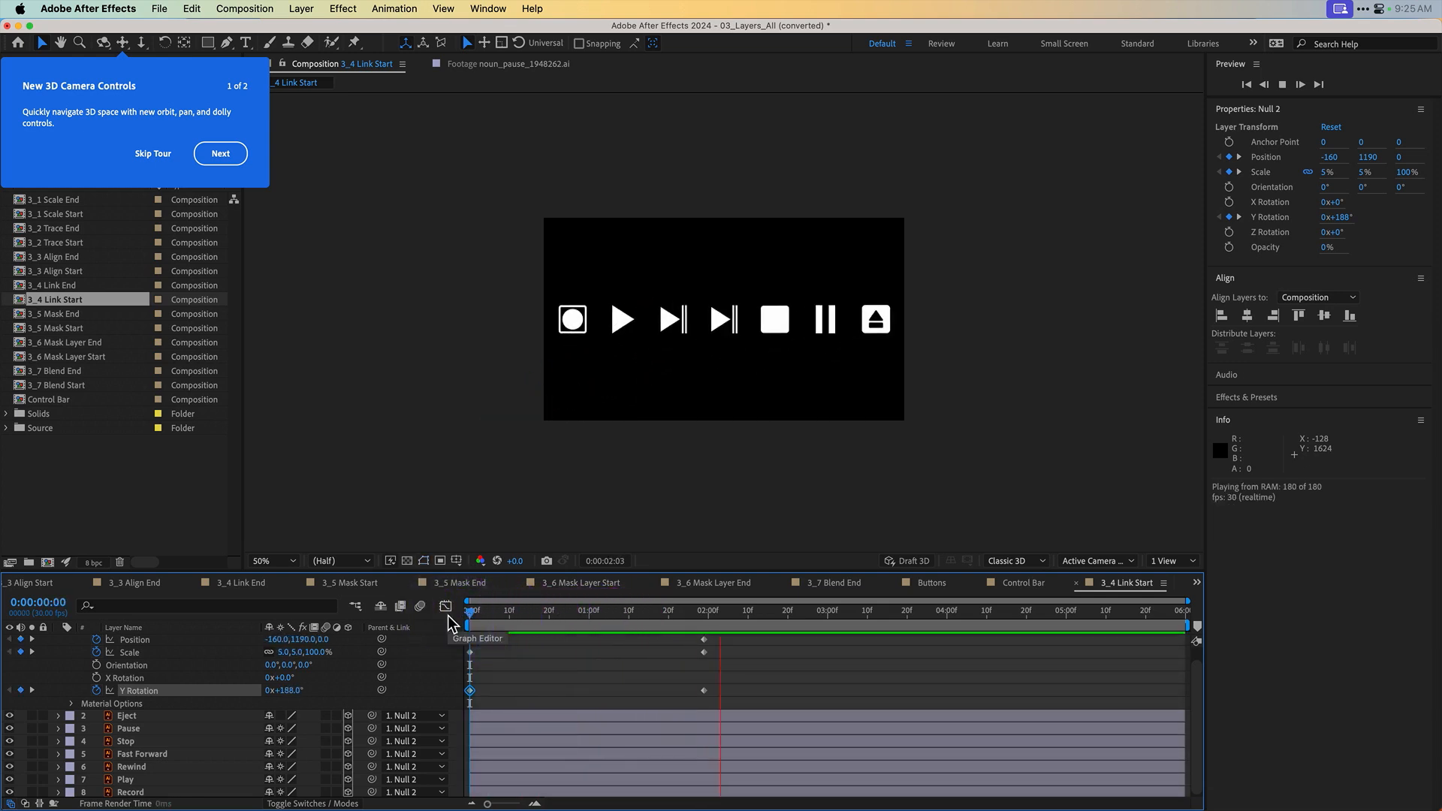
Step: At 0:00:01:29, enable Scale keyframing on all seven icon layers, Eject through Record
{"action": "left_click_drag", "start_coordinate": [468, 614], "coordinate": [707, 599]}
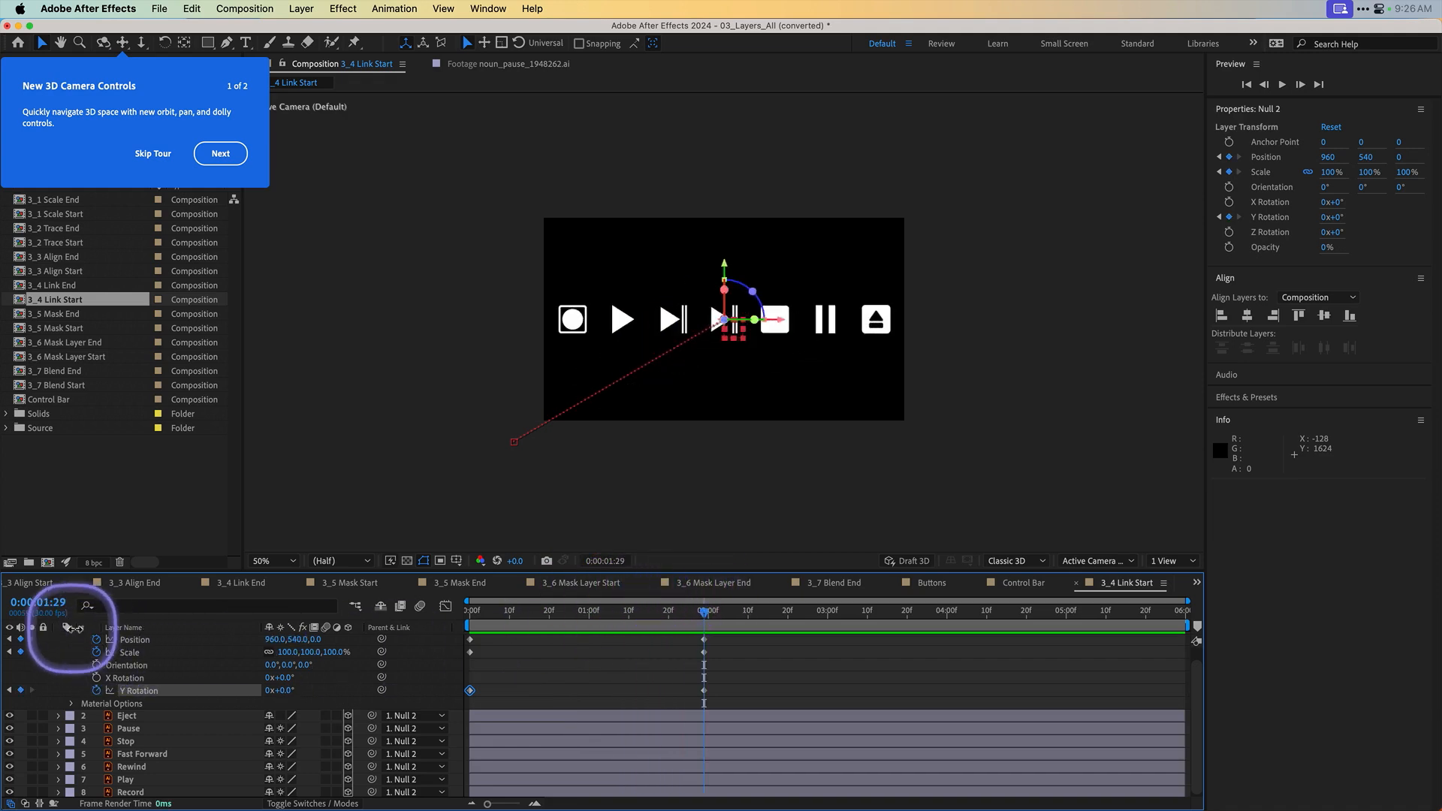
{"action": "left_click", "coordinate": [187, 716]}
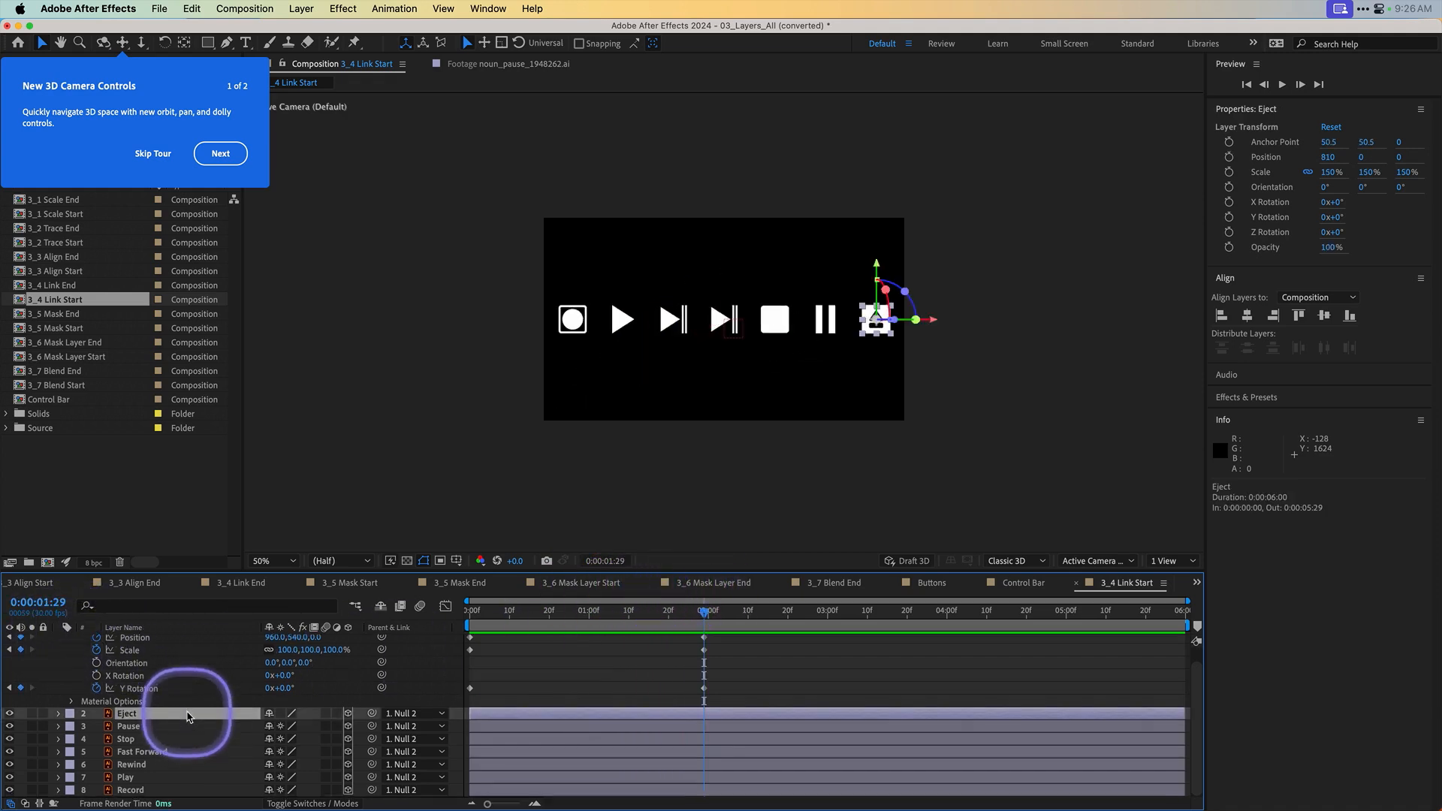
{"action": "left_click", "coordinate": [148, 793], "text": "shift"}
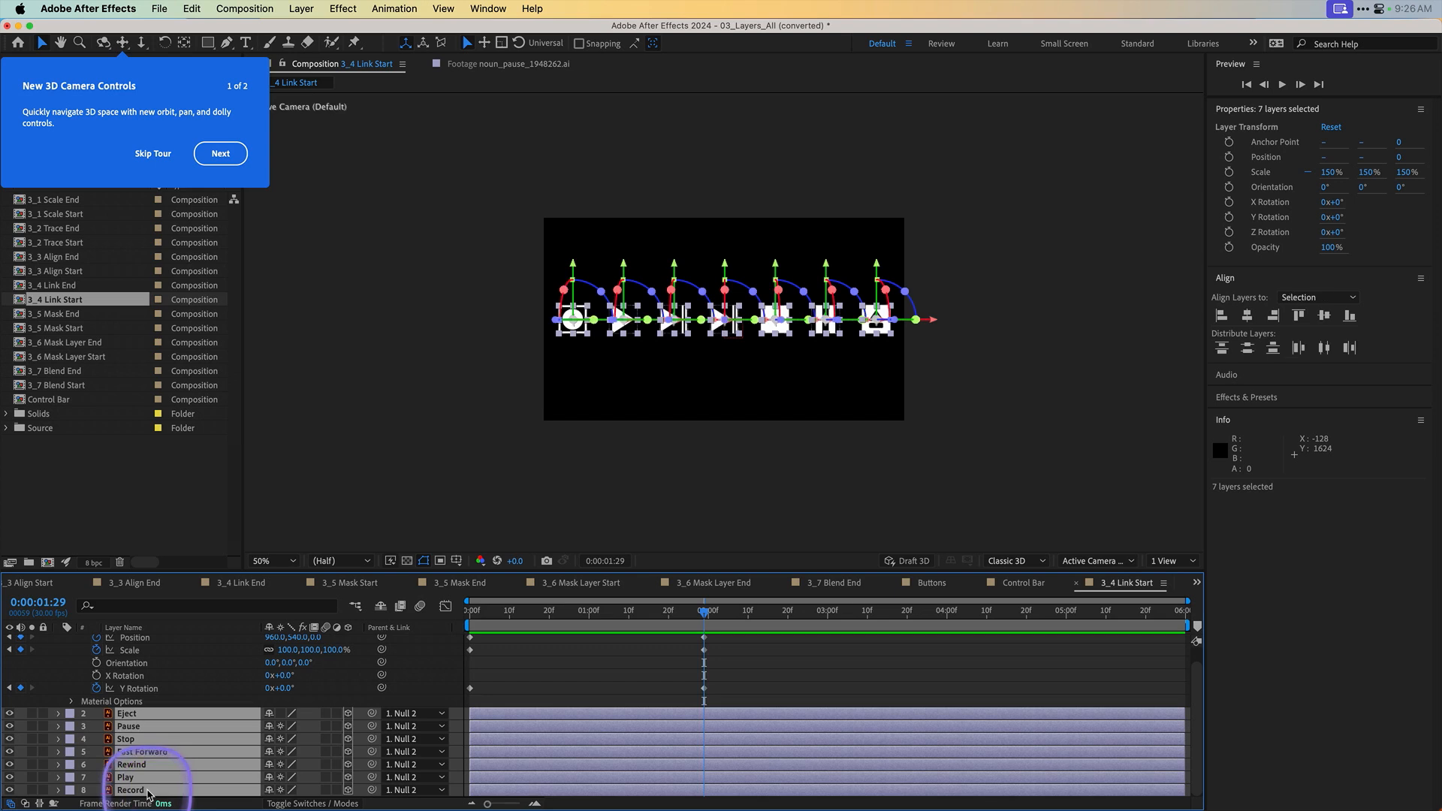
{"action": "key", "text": "s"}
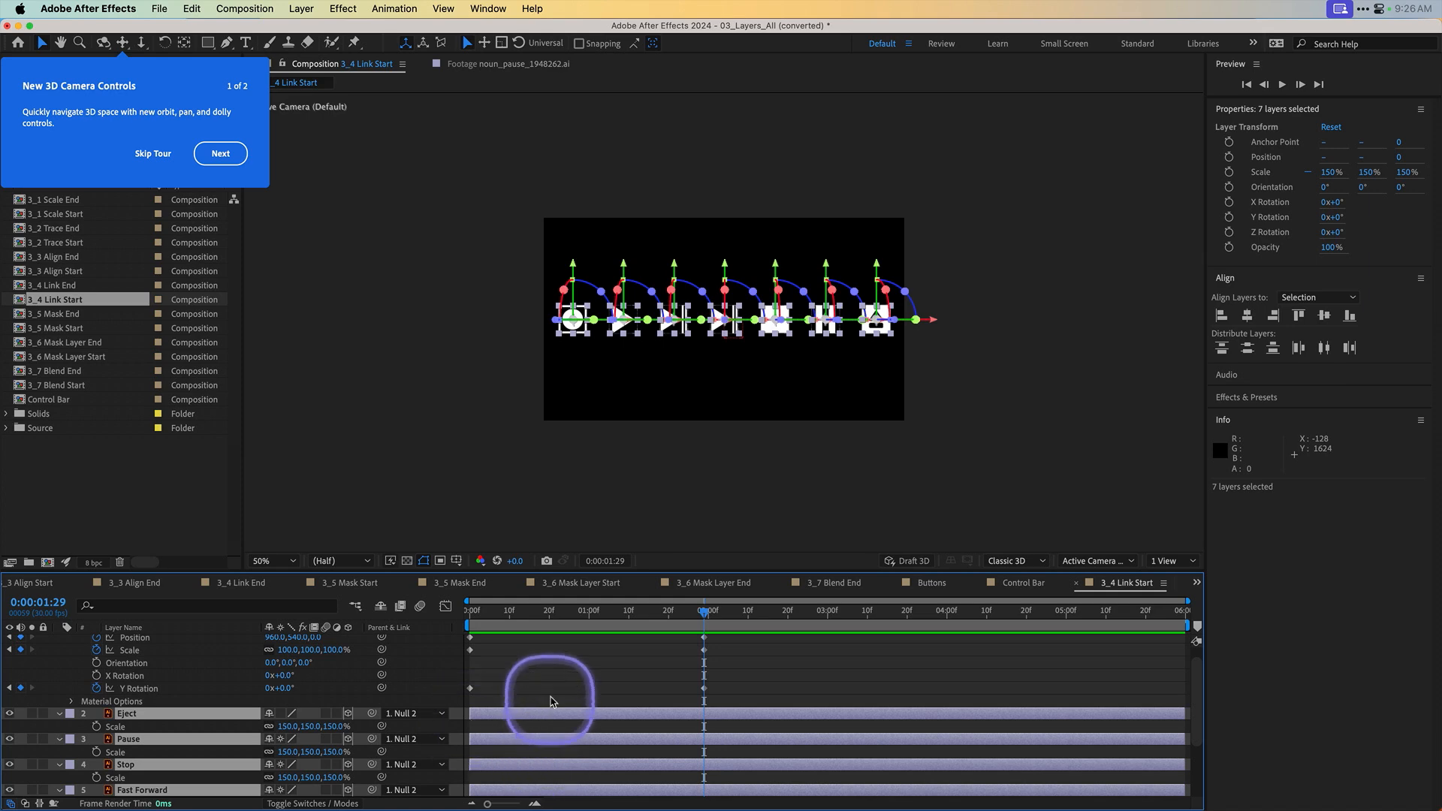
{"action": "key", "text": "grave"}
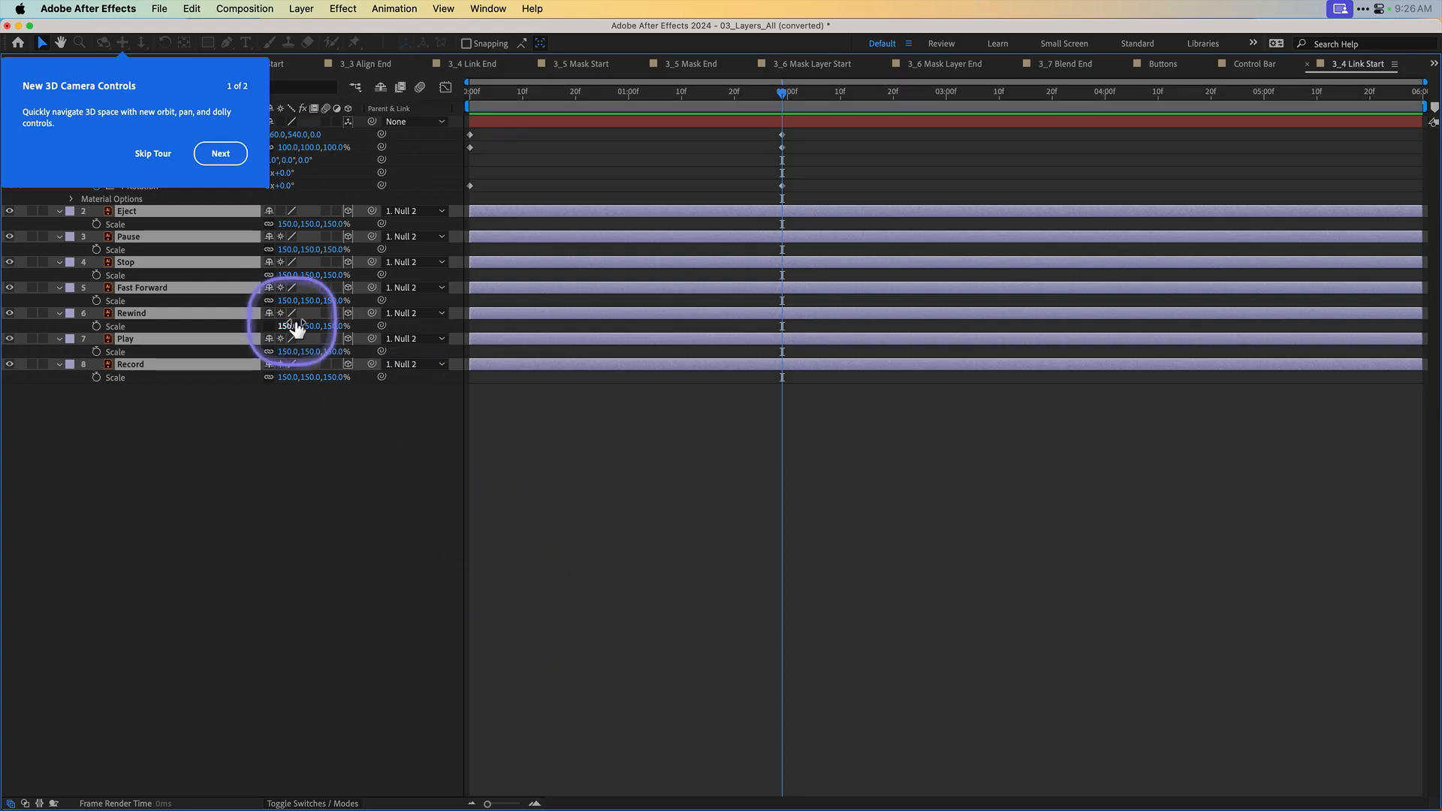
{"action": "left_click", "coordinate": [153, 155]}
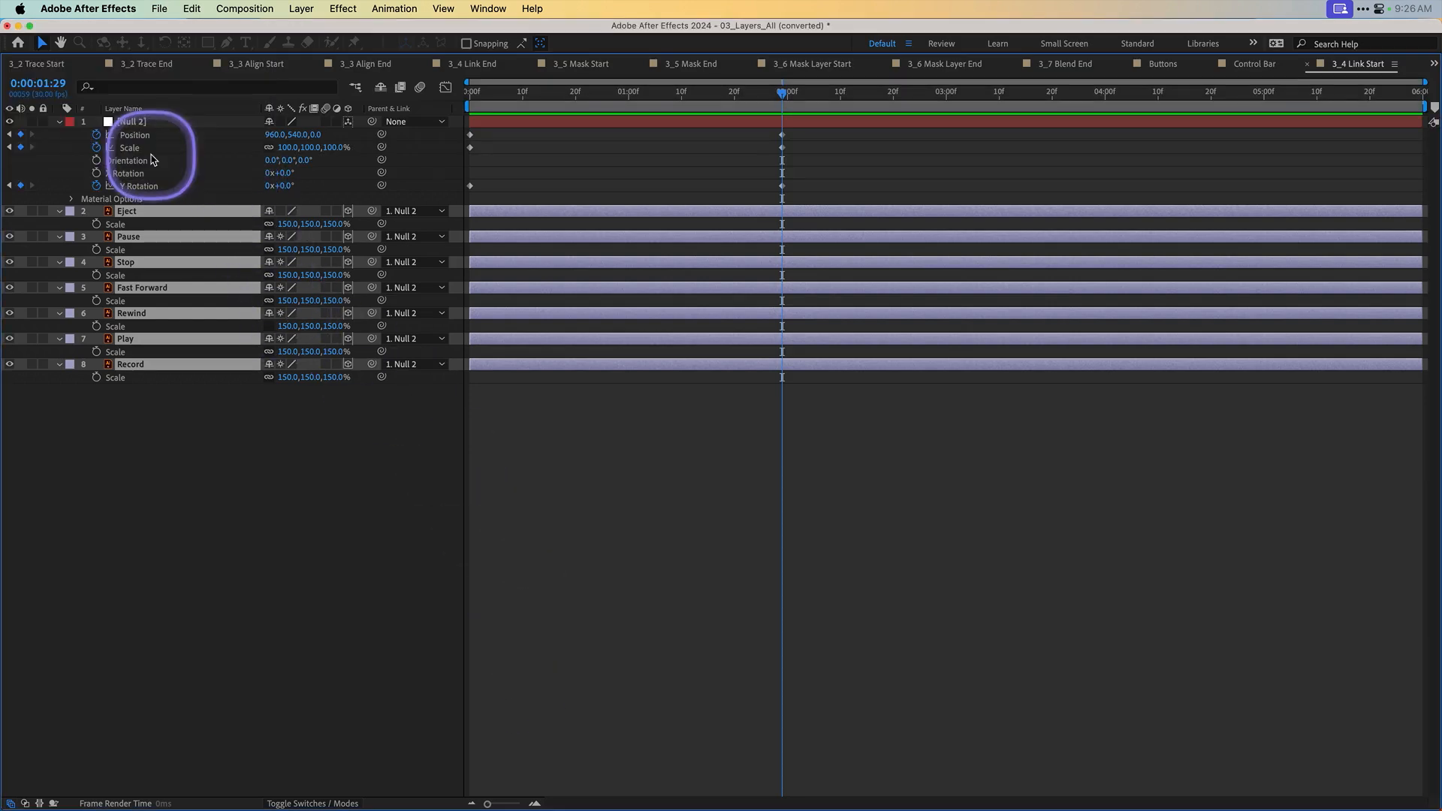
{"action": "left_click_drag", "start_coordinate": [97, 224], "coordinate": [96, 379]}
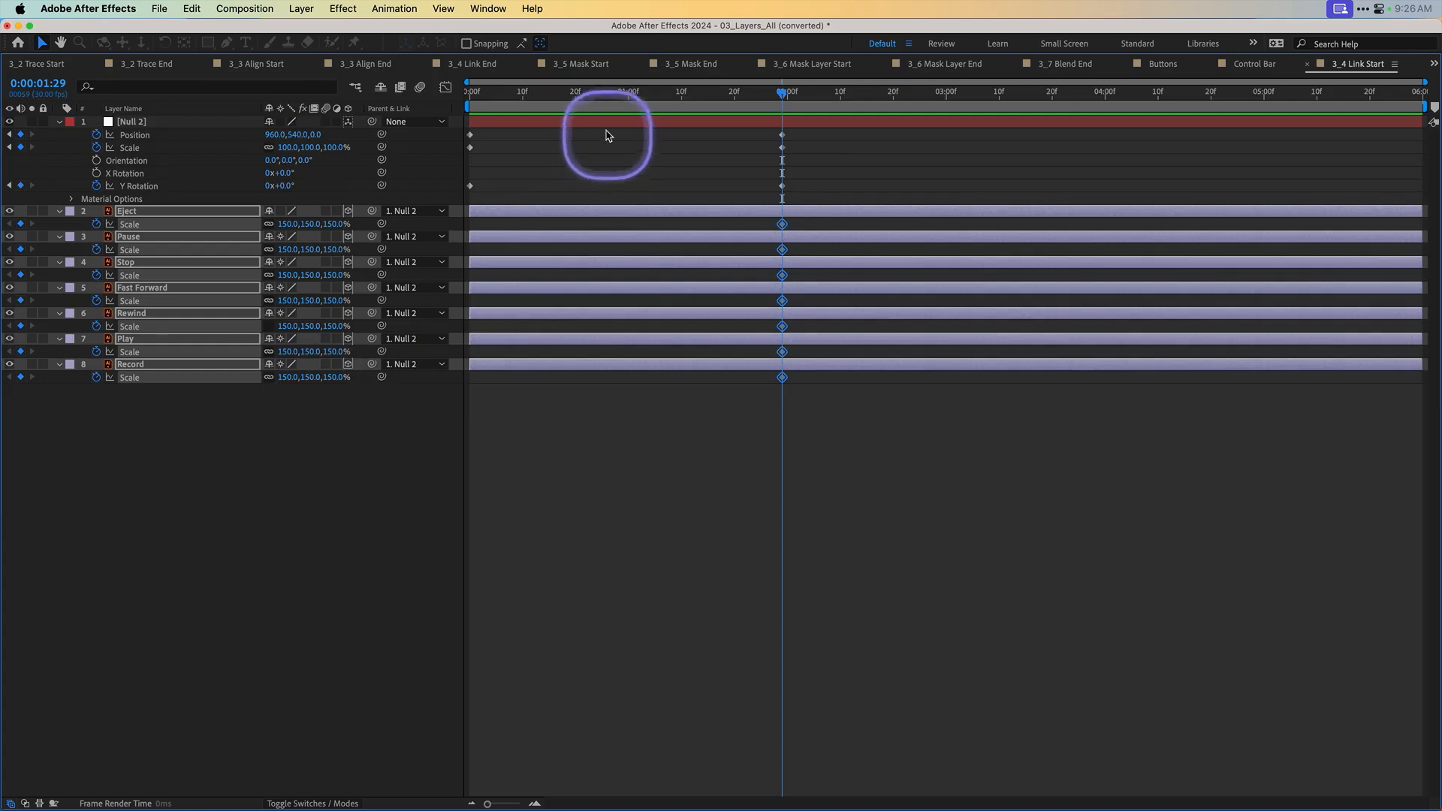
Step: At 0:00:00:00, set the Scale of all seven icon layers to 0% and play the animation
{"action": "left_click_drag", "start_coordinate": [596, 98], "coordinate": [436, 116]}
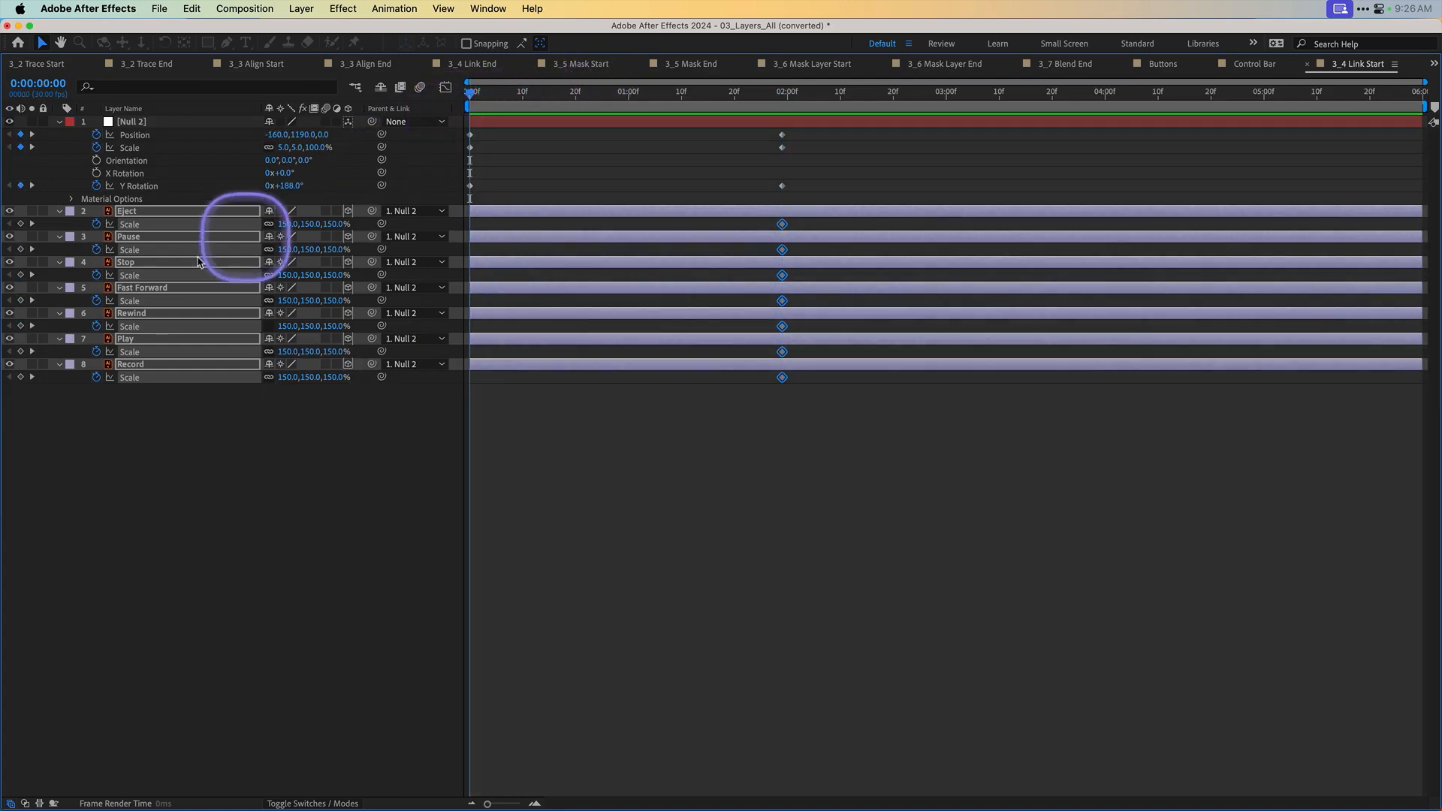
{"action": "left_click_drag", "start_coordinate": [293, 223], "coordinate": [177, 225]}
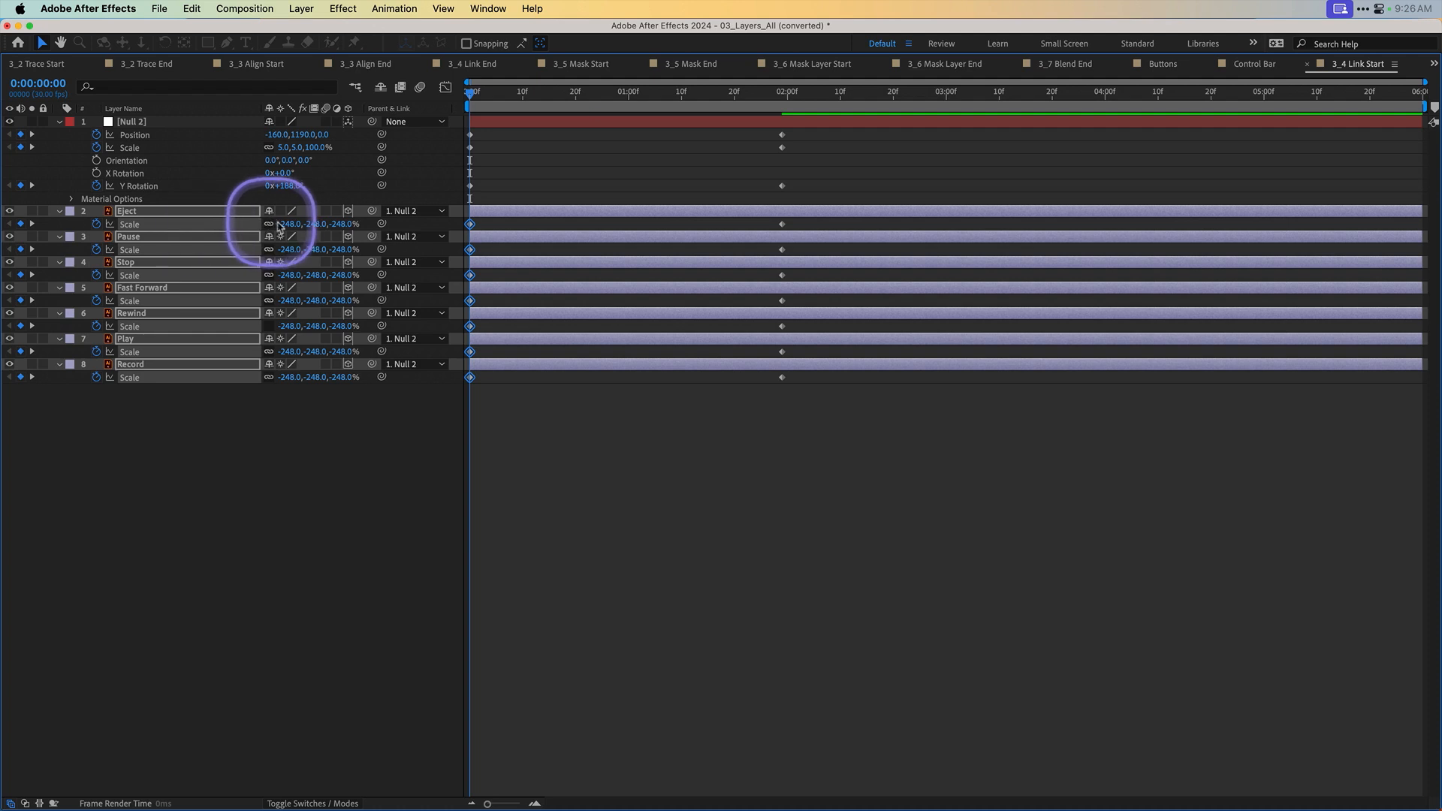
{"action": "left_click", "coordinate": [286, 223]}
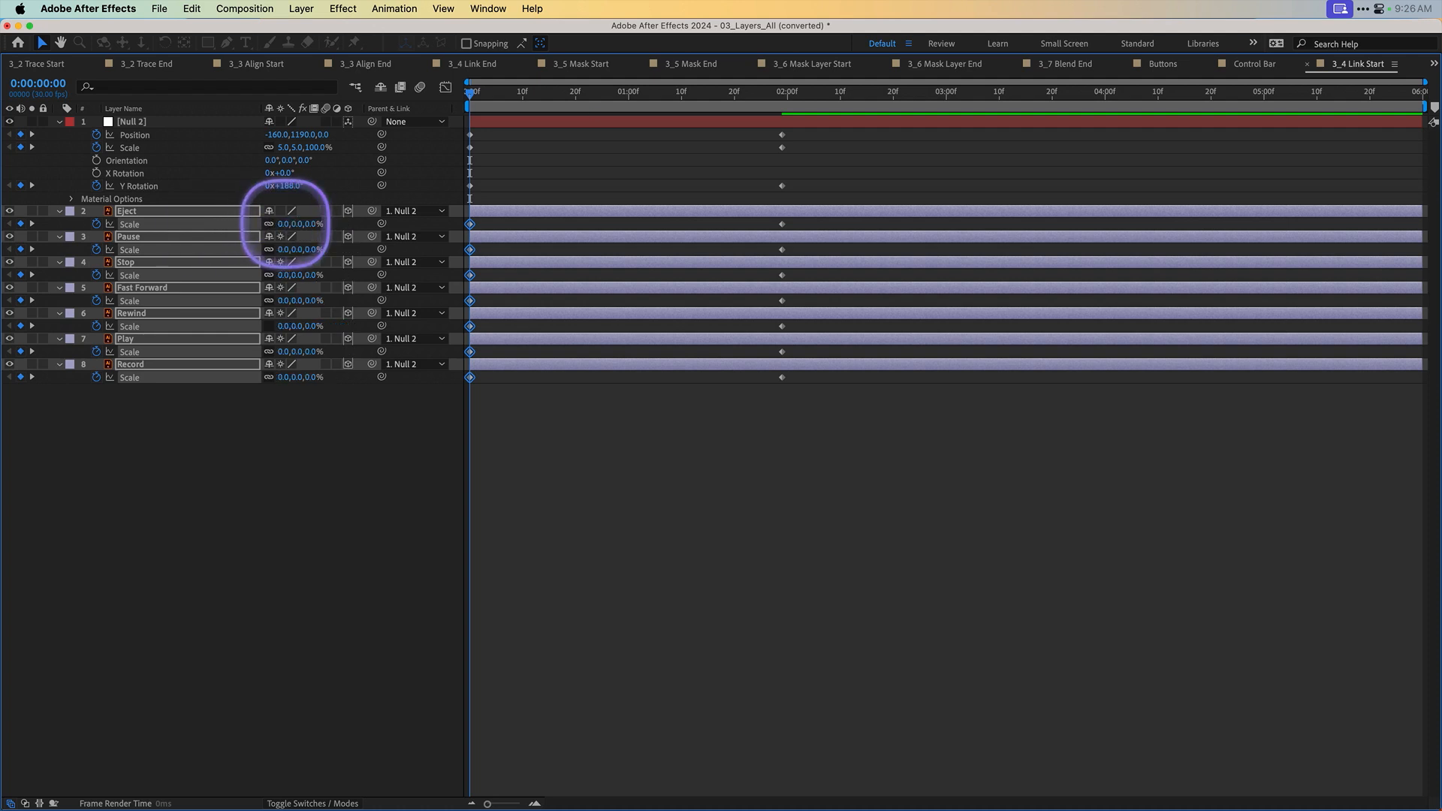
{"action": "left_click_drag", "start_coordinate": [476, 96], "coordinate": [423, 100]}
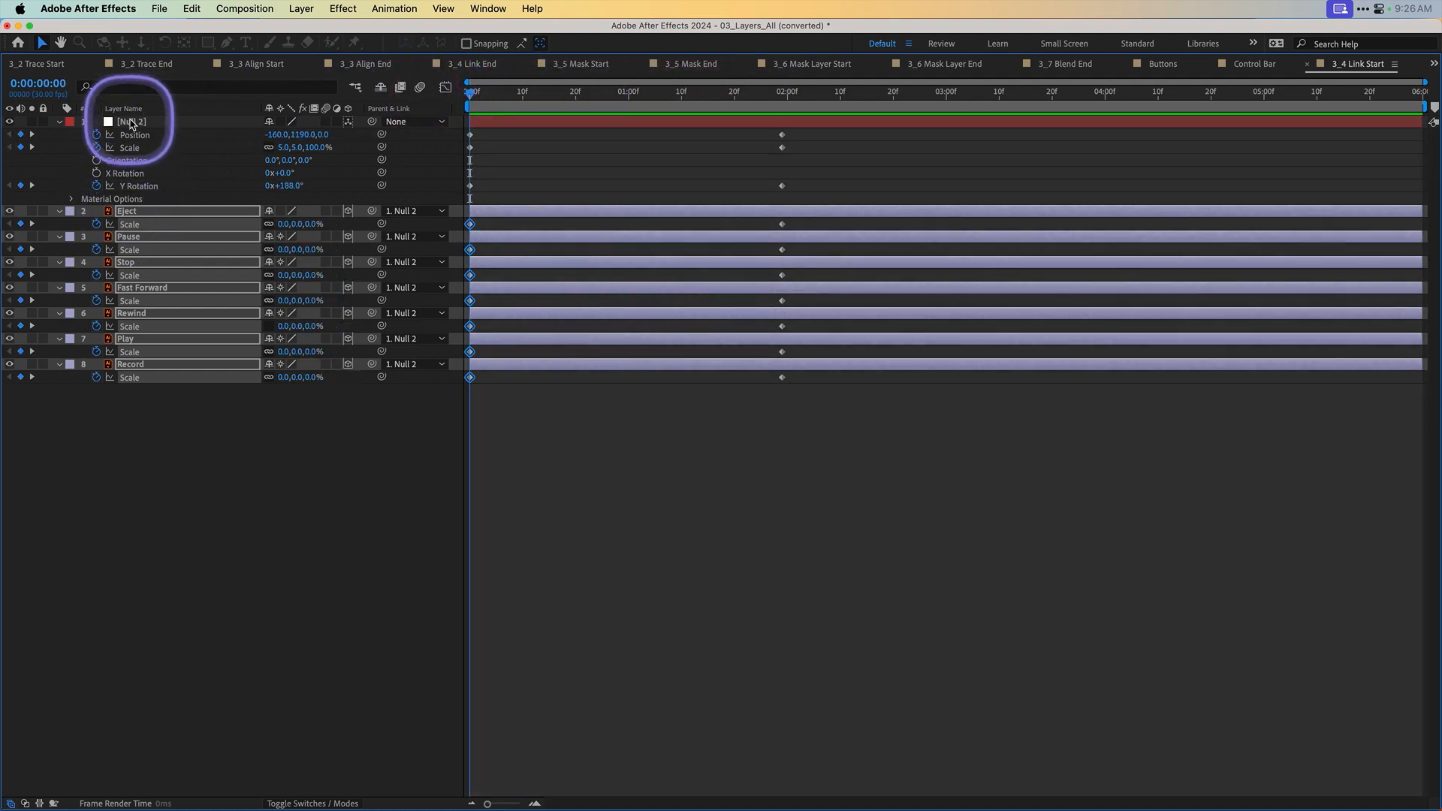
{"action": "key", "text": "grave"}
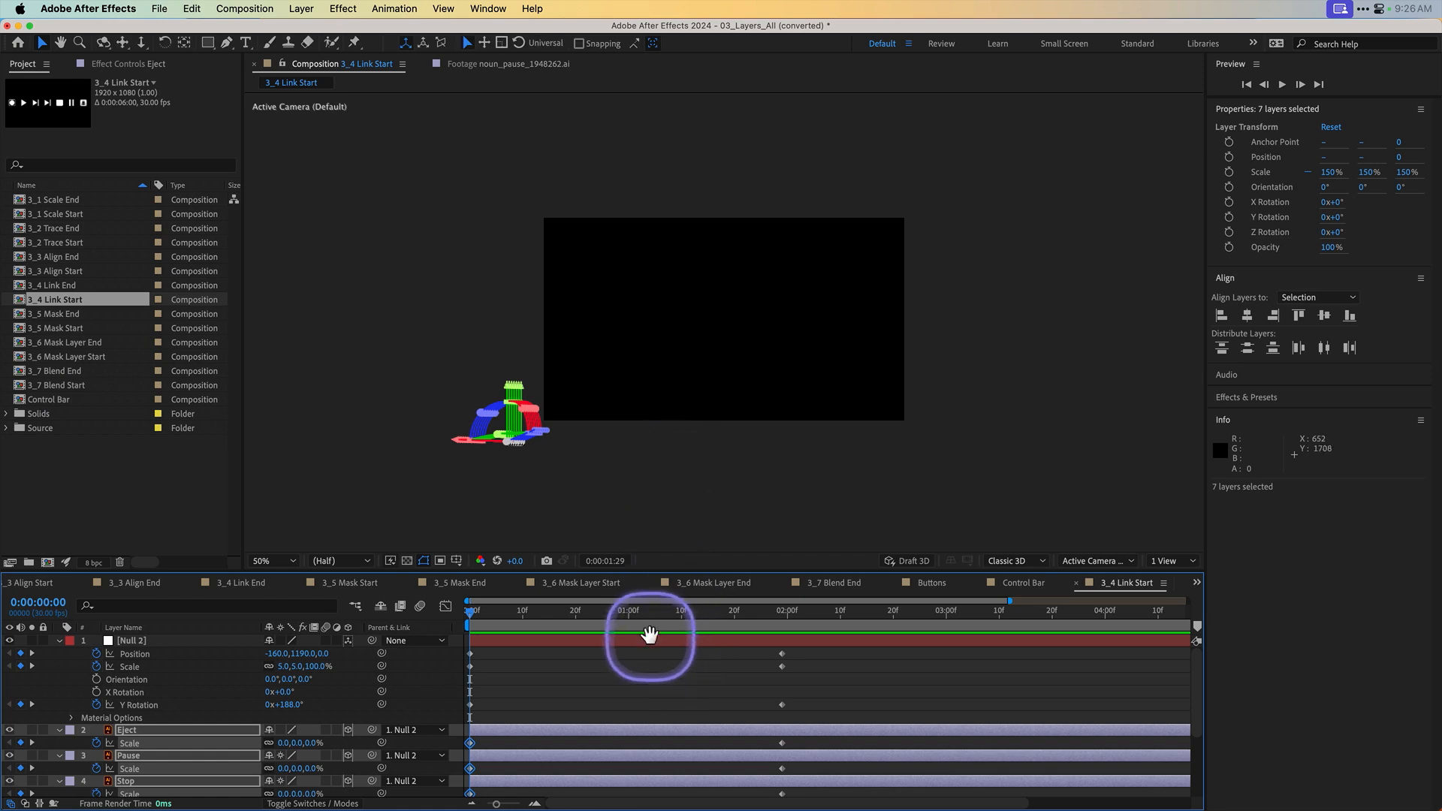
{"action": "key", "text": "space"}
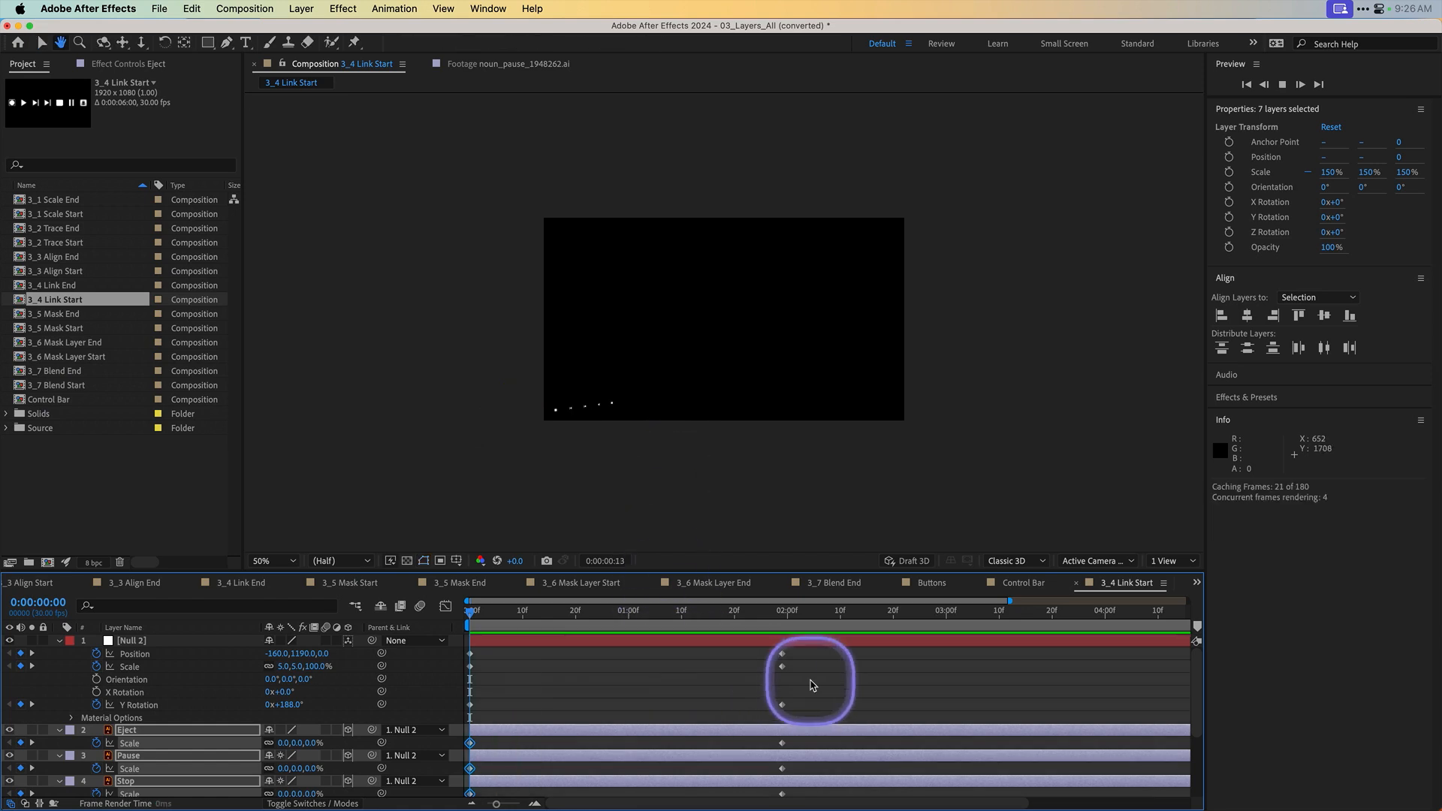
{"action": "left_click_drag", "start_coordinate": [741, 610], "coordinate": [409, 613]}
{"action": "key", "text": "space"}
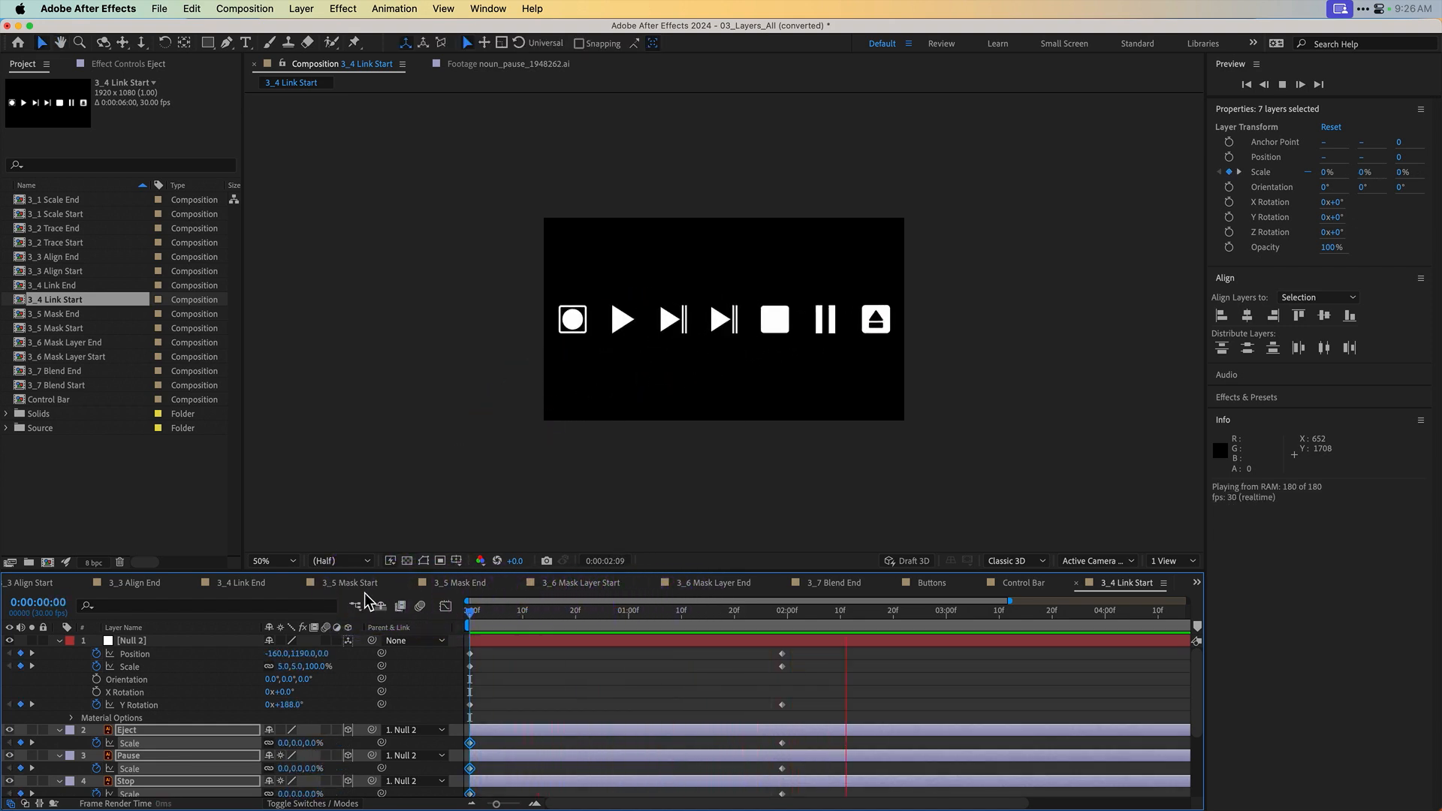
Step: At 0:00:00:00, enable Z Rotation keyframing on all seven icon layers
{"action": "left_click_drag", "start_coordinate": [470, 614], "coordinate": [364, 617]}
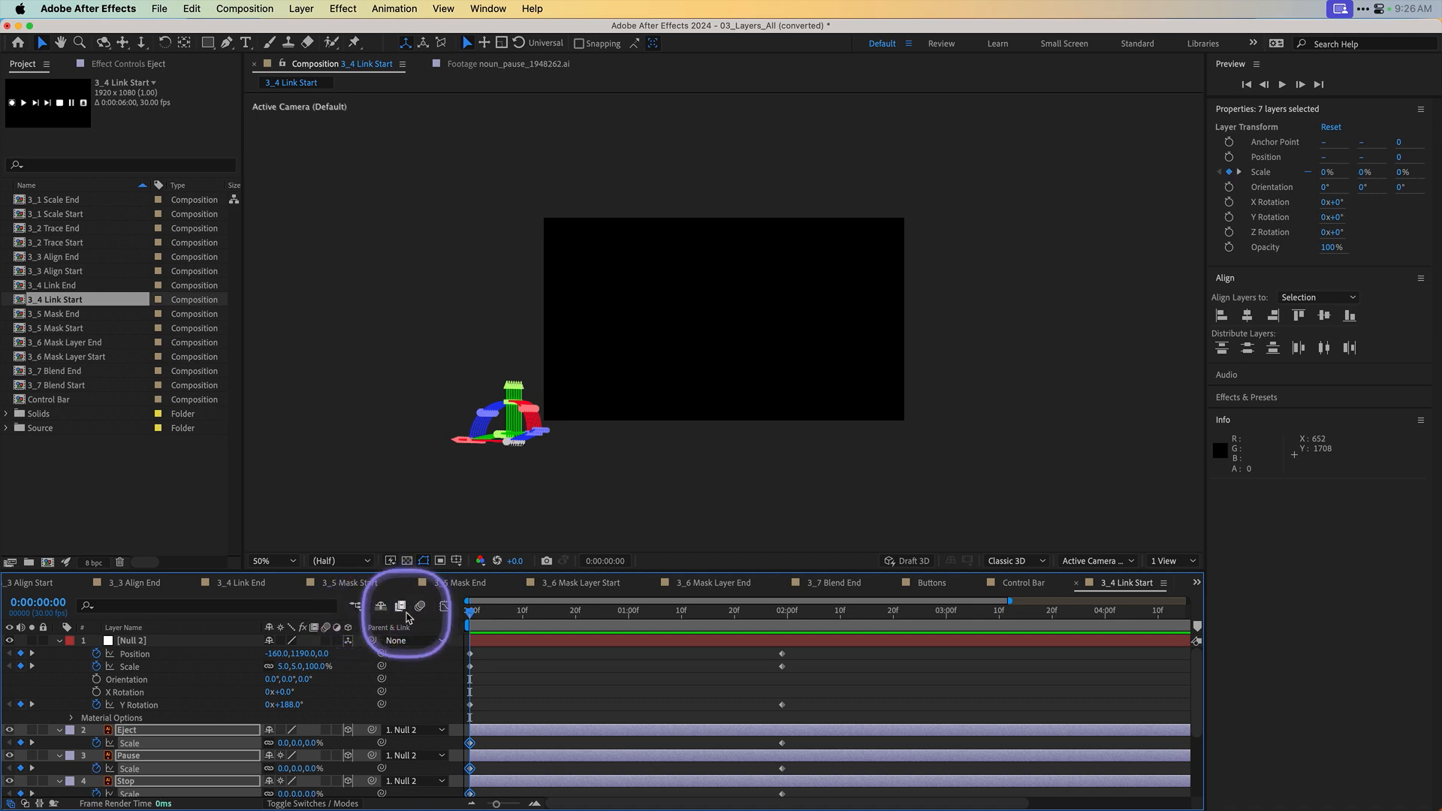
{"action": "key", "text": "r"}
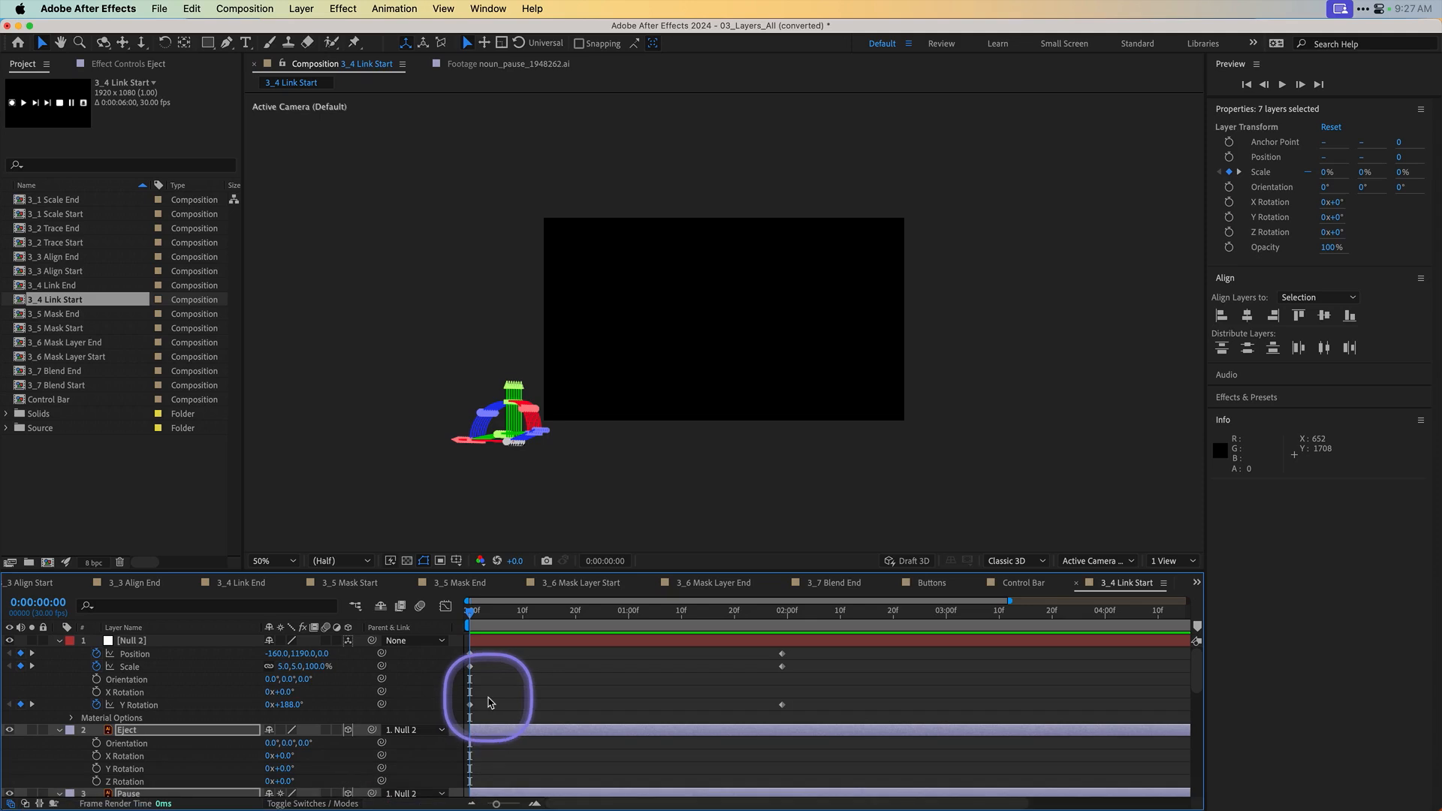
{"action": "key", "text": "grave"}
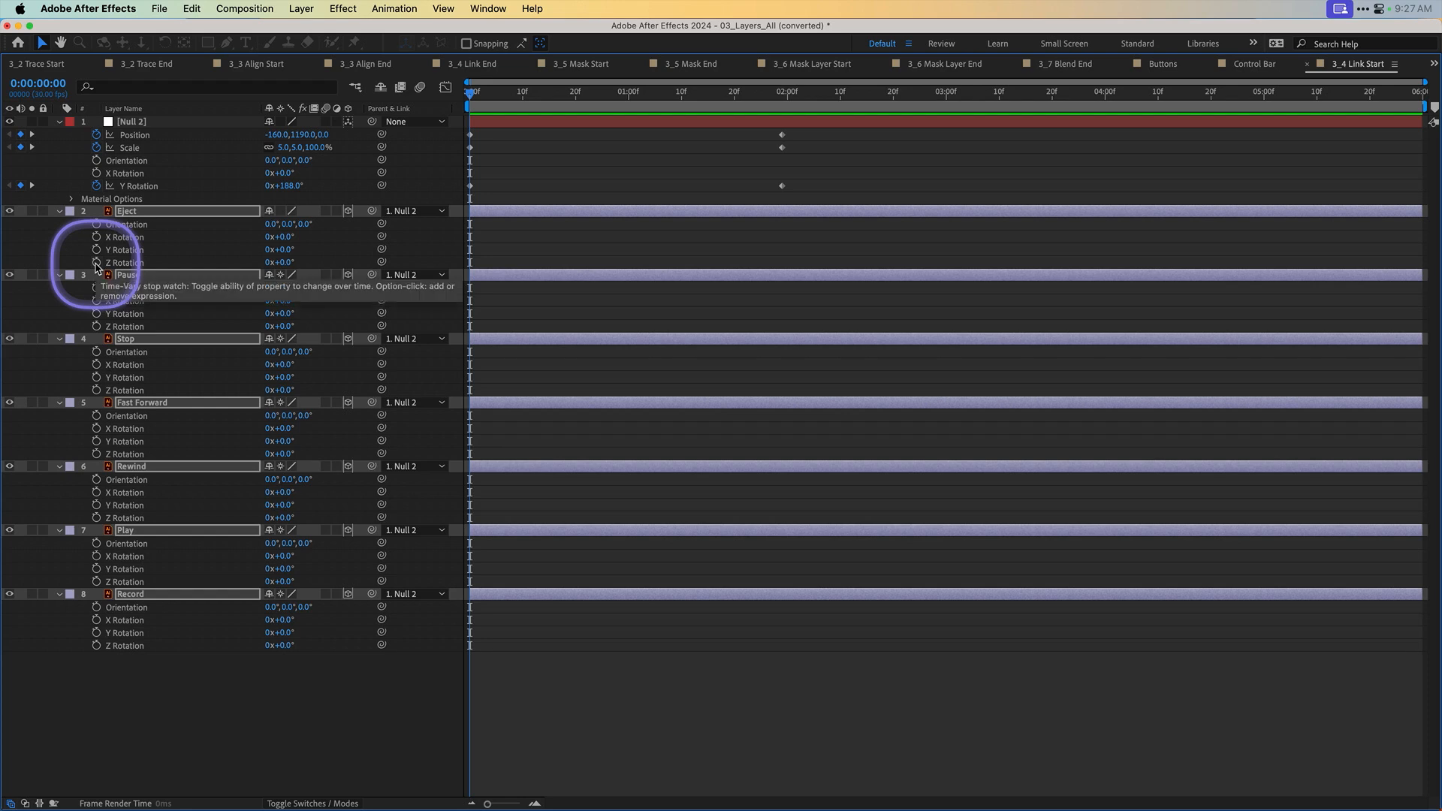
{"action": "left_click", "coordinate": [96, 263]}
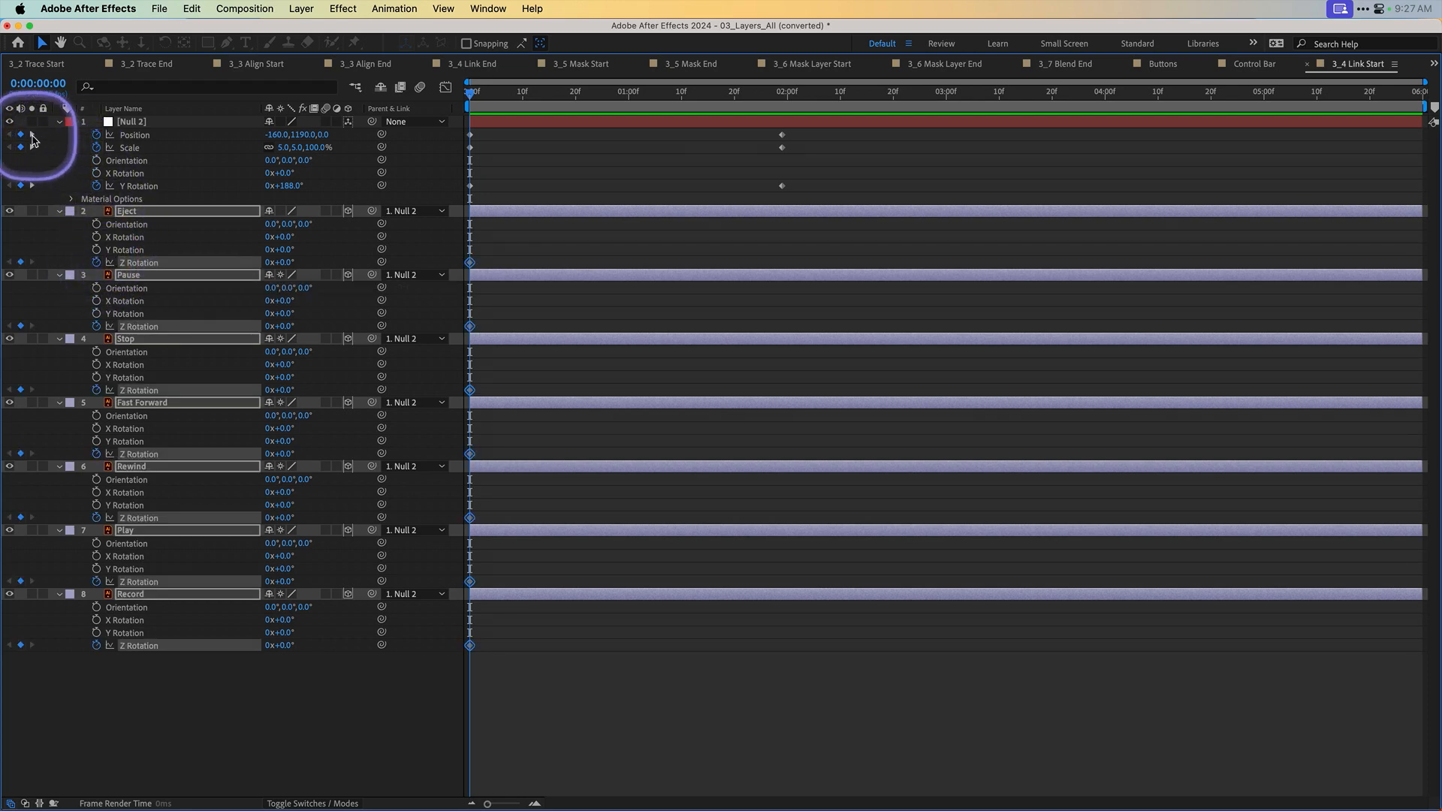
Step: At 0:00:01:29, set the Z Rotation of all seven icon layers to 4 full revolutions and play the animation from the start
{"action": "left_click", "coordinate": [33, 135]}
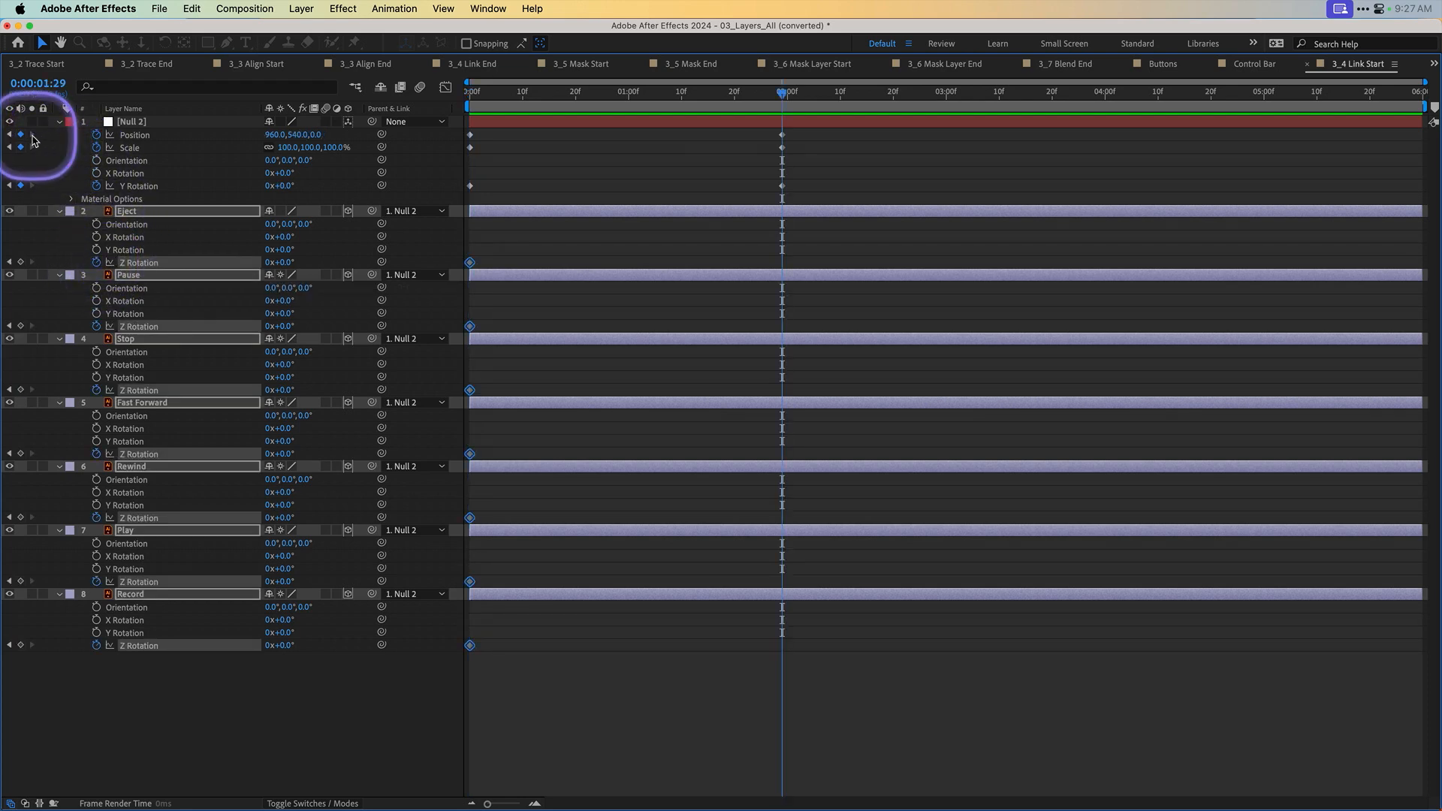
{"action": "left_click", "coordinate": [270, 263]}
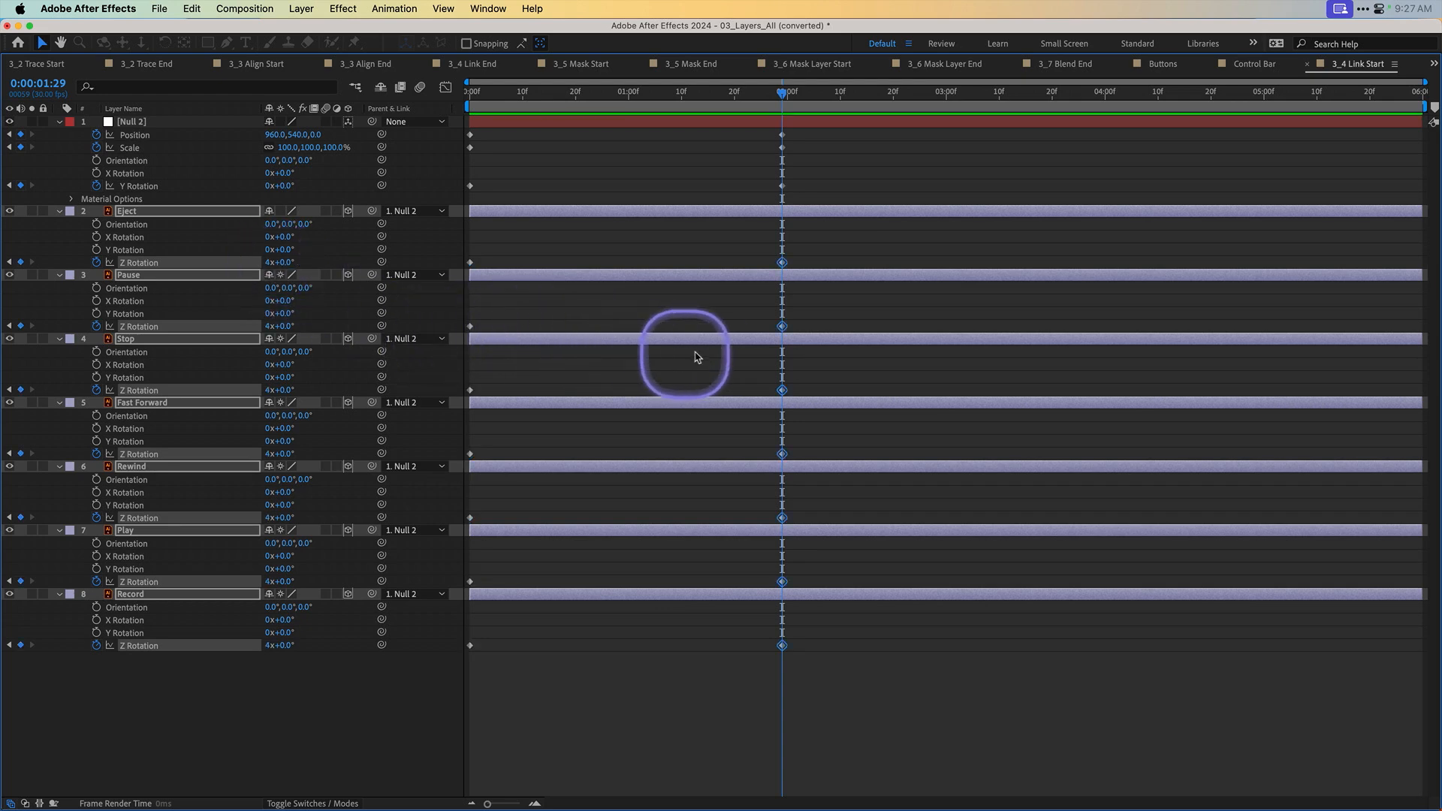
{"action": "key", "text": "grave"}
{"action": "left_click_drag", "start_coordinate": [610, 610], "coordinate": [360, 631]}
{"action": "key", "text": "space"}
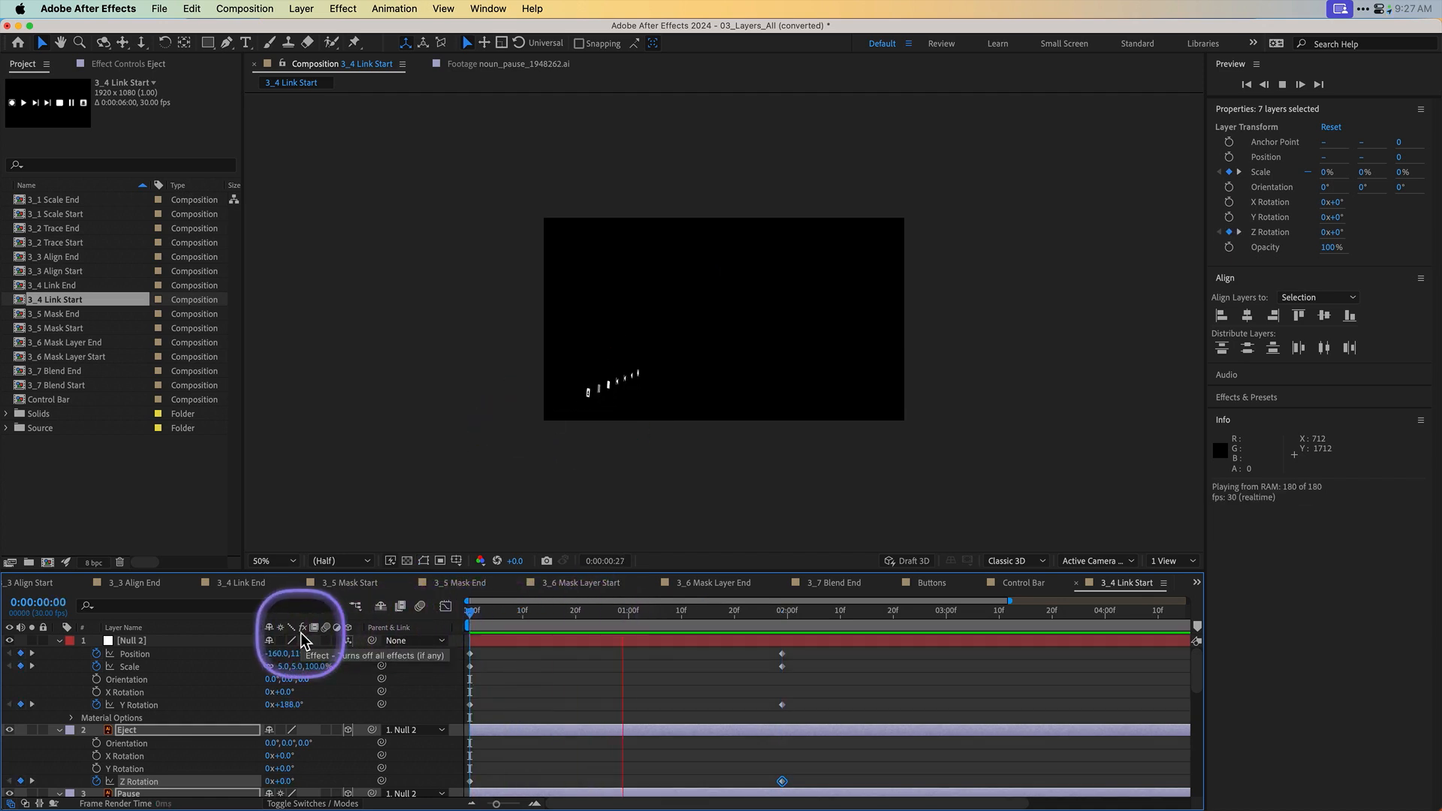
{"action": "left_click_drag", "start_coordinate": [519, 613], "coordinate": [379, 621]}
{"action": "key", "text": "space"}
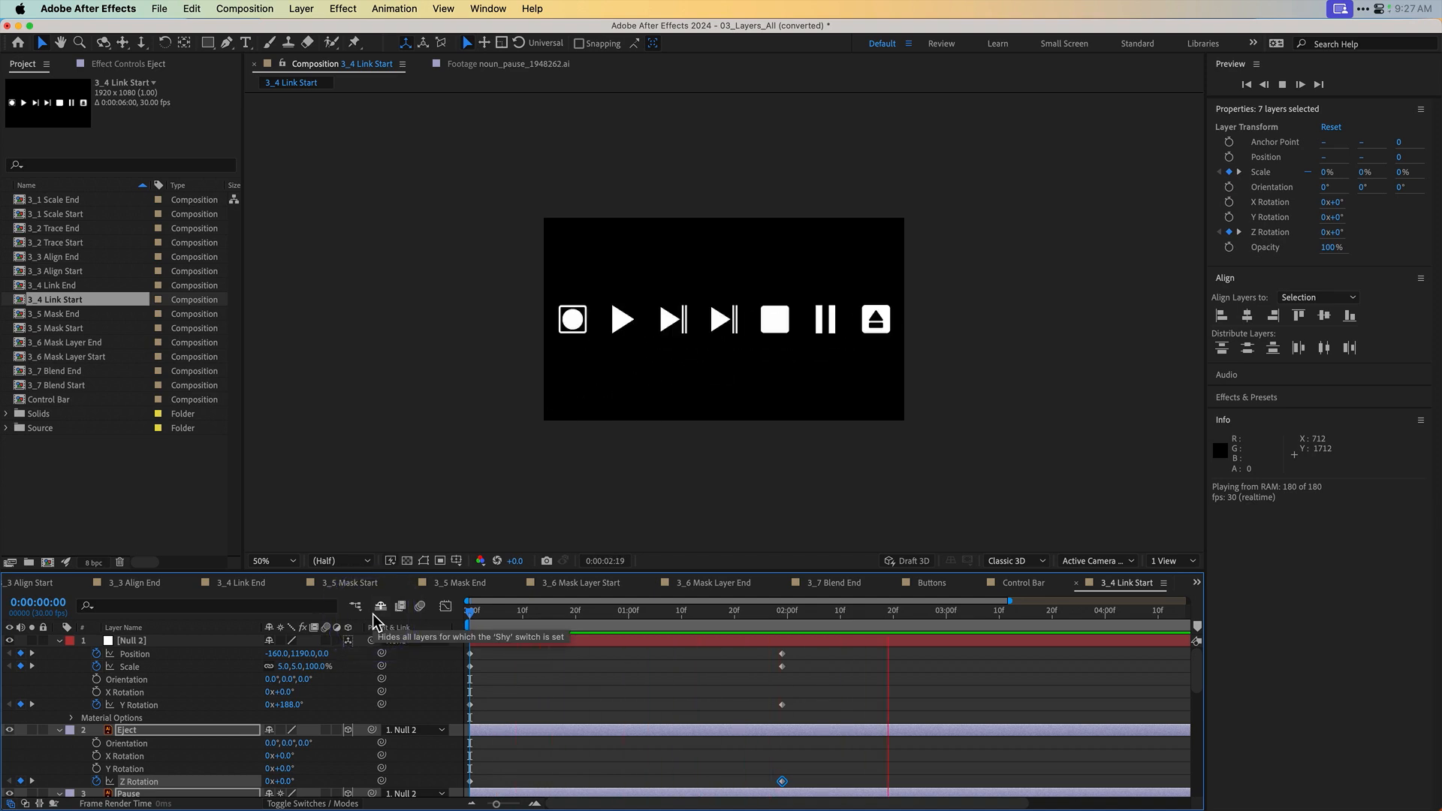
{"action": "key", "text": "space"}
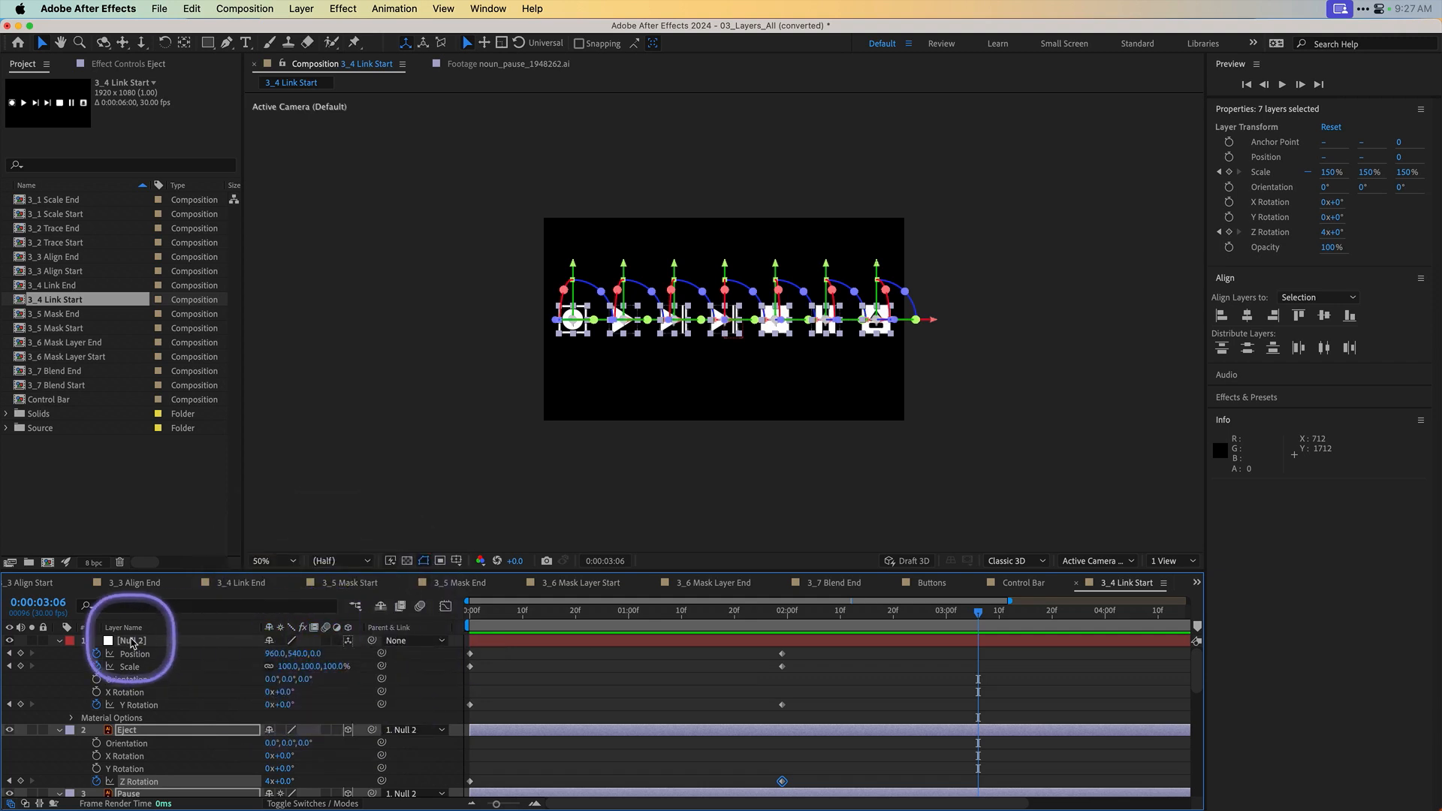
Step: Select the null along with the seven icon layers, collapse their properties, and enable motion blur for all eight layers and the composition
{"action": "left_click", "coordinate": [65, 646], "text": "shift"}
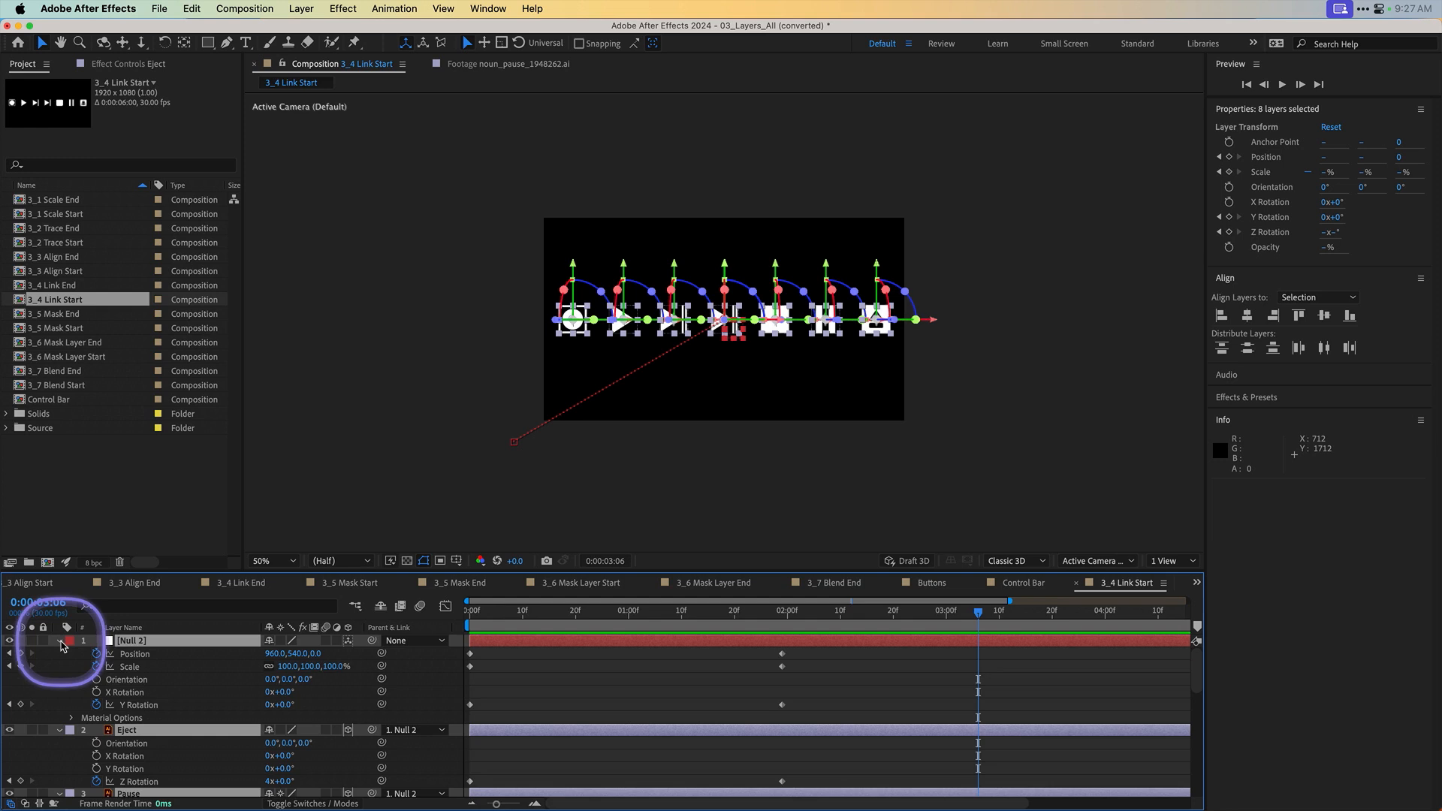
{"action": "left_click", "coordinate": [60, 643]}
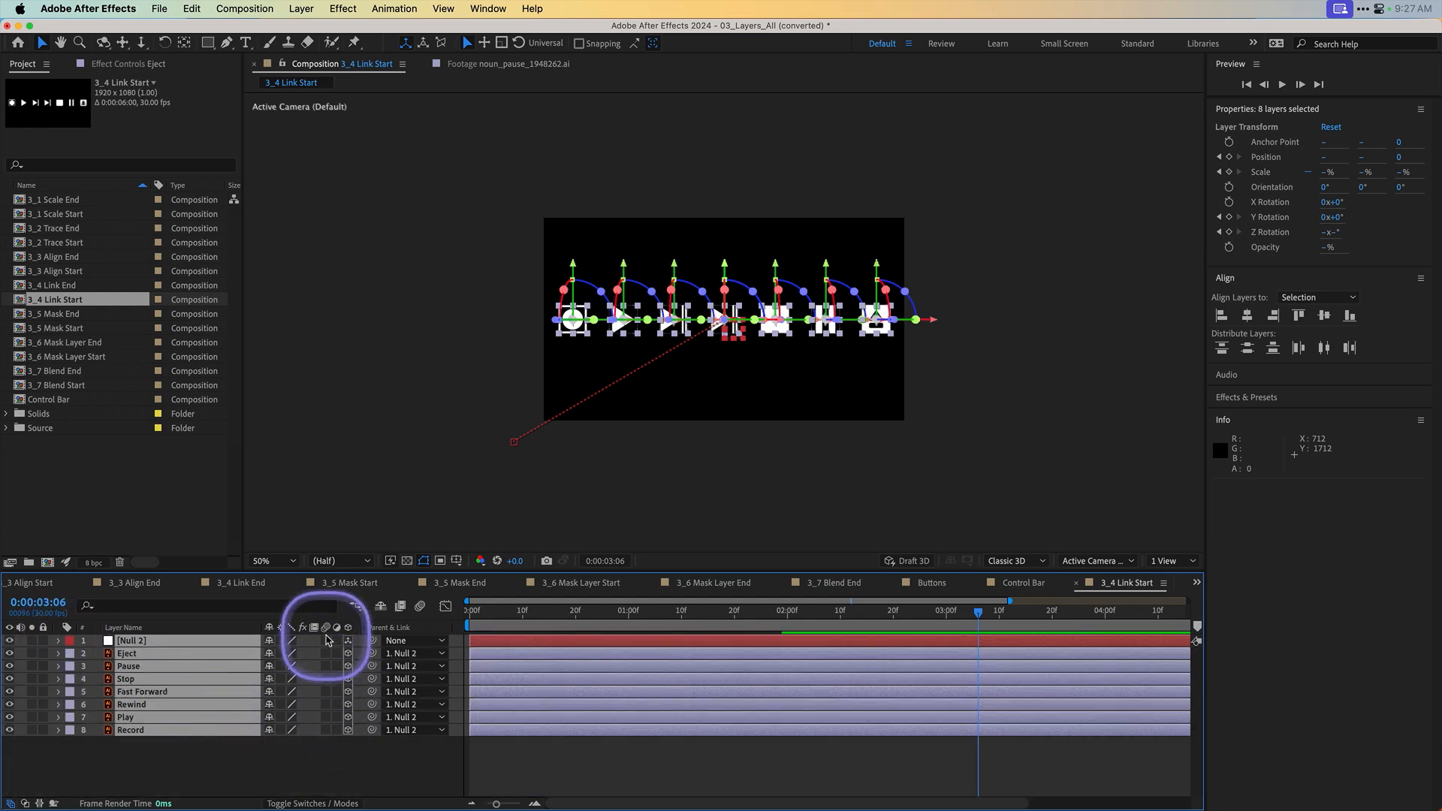
{"action": "left_click_drag", "start_coordinate": [328, 640], "coordinate": [332, 654]}
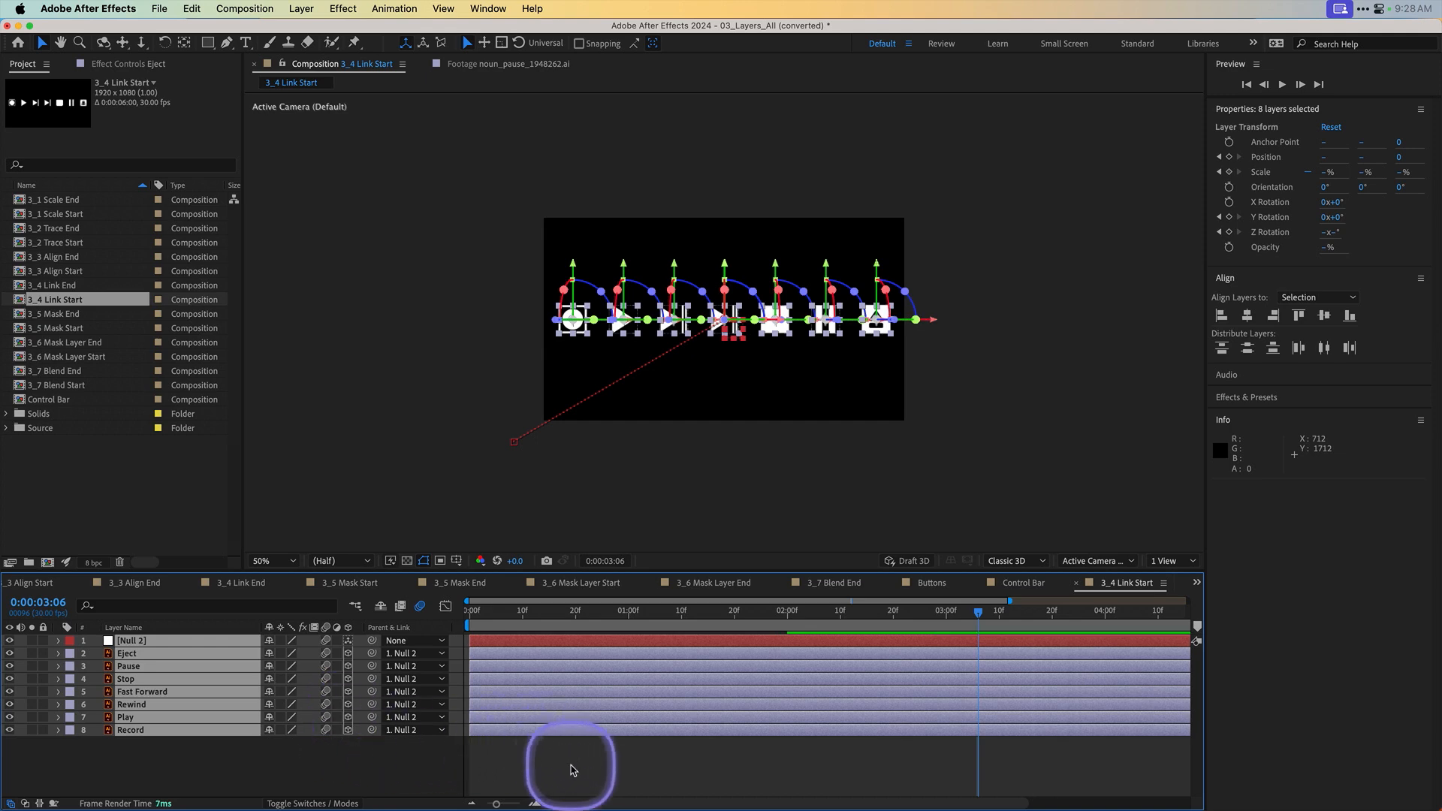
Step: Play the motion-blurred icon animation, scrub to 0:00:01:12 and deselect all layers to inspect the blur
{"action": "key", "text": "space"}
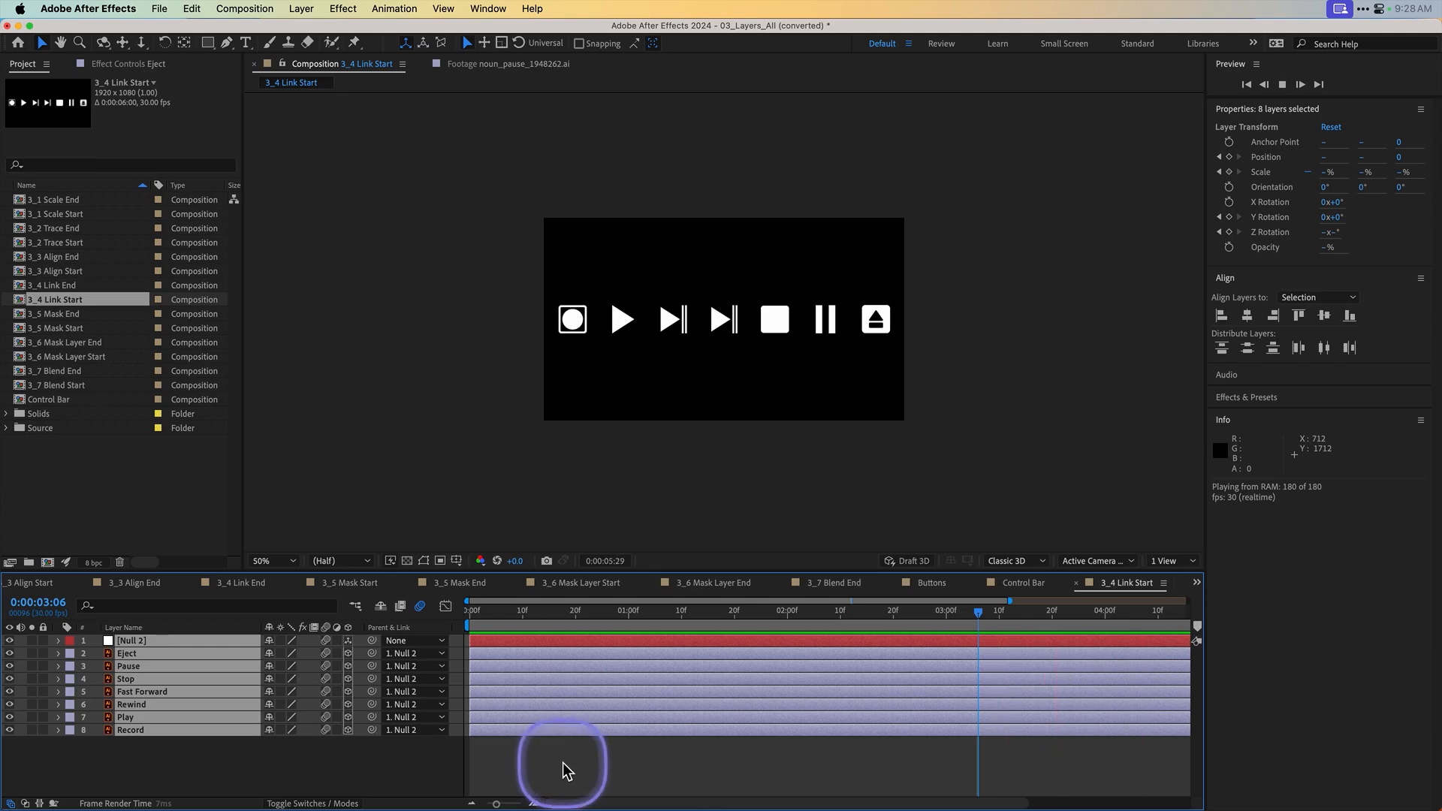
{"action": "left_click", "coordinate": [567, 770]}
{"action": "key", "text": "space"}
{"action": "left_click_drag", "start_coordinate": [554, 613], "coordinate": [694, 610]}
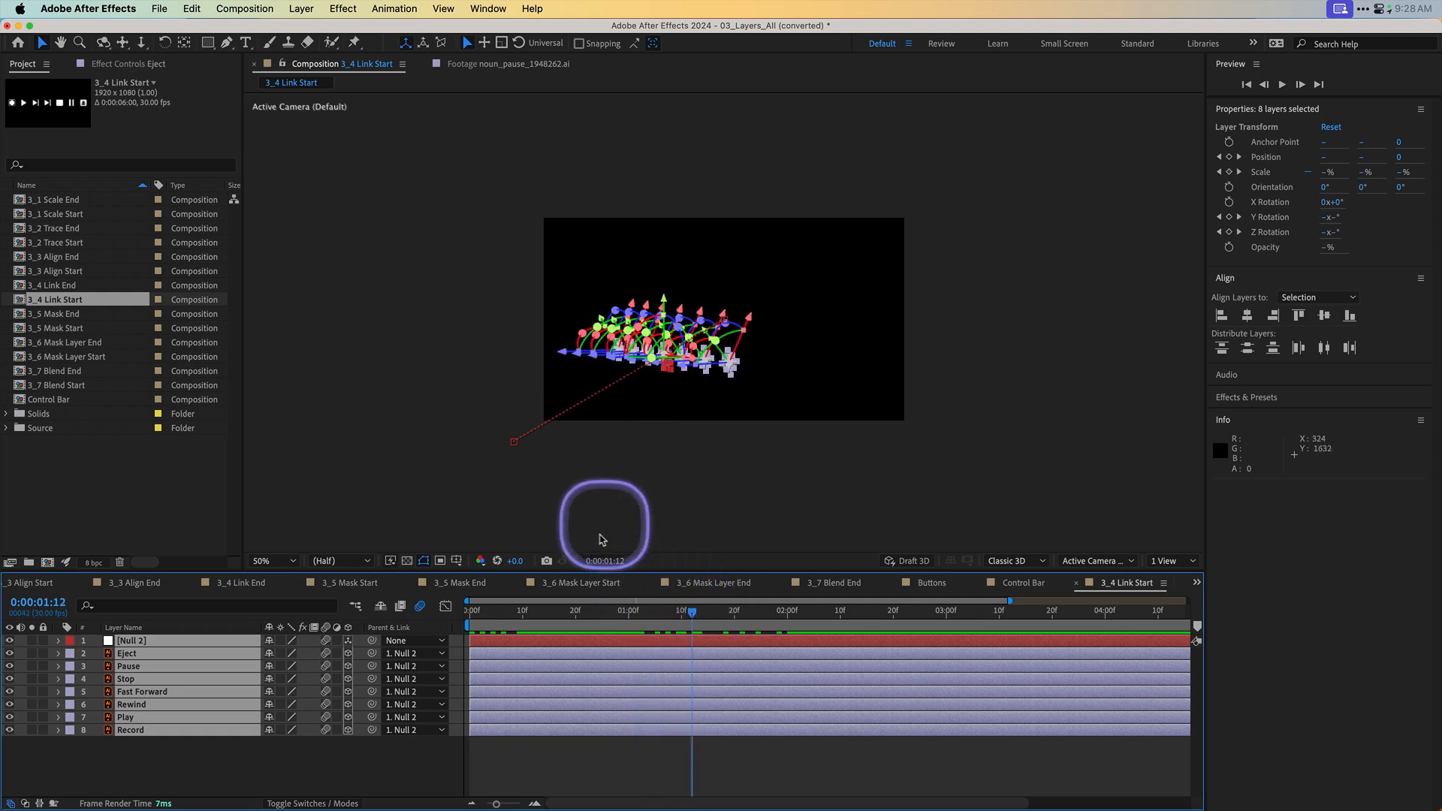
{"action": "left_click", "coordinate": [530, 755]}
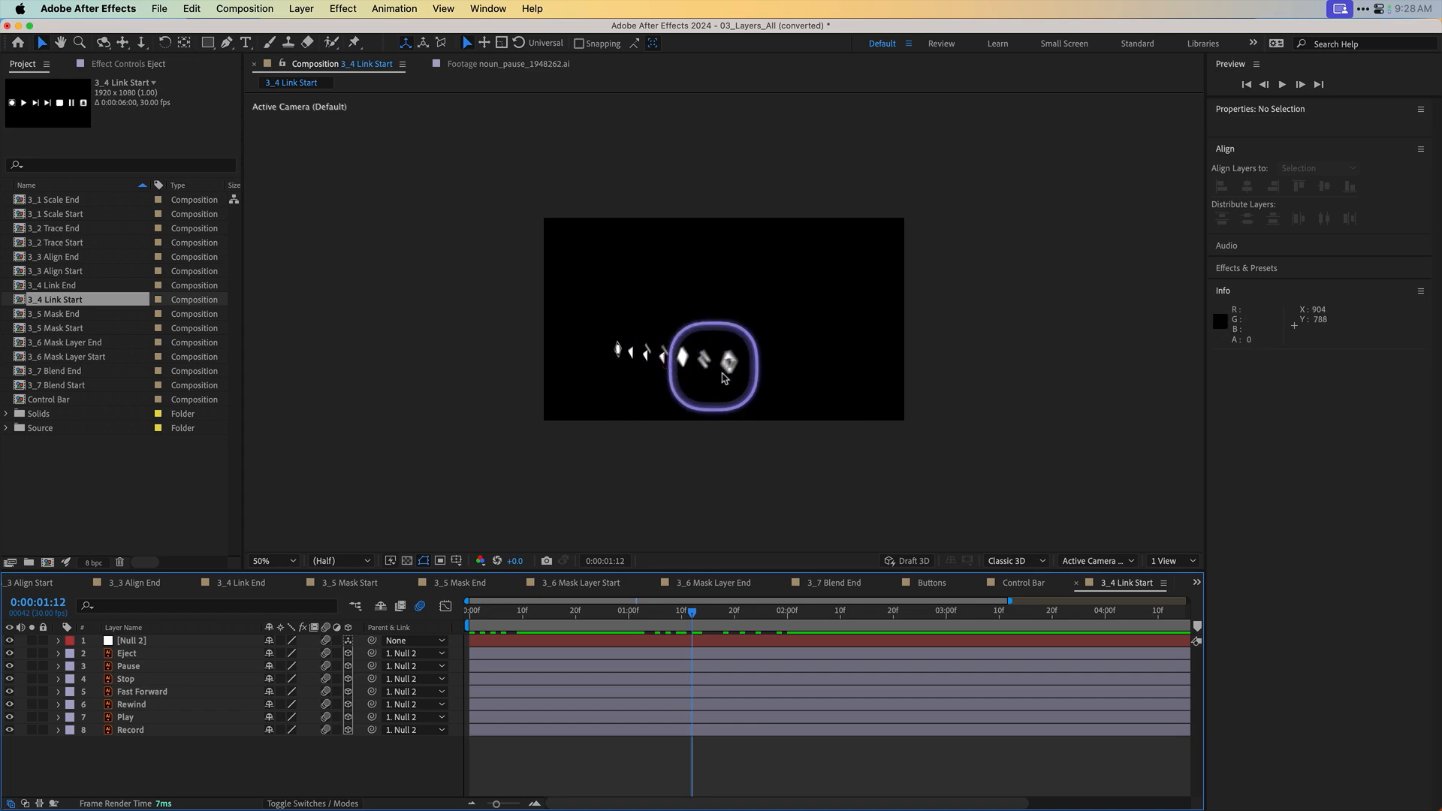
Step: Open the advanced composition settings of 3_4 Link Start, and play the animation again to review the motion blur
{"action": "key", "text": "super+k"}
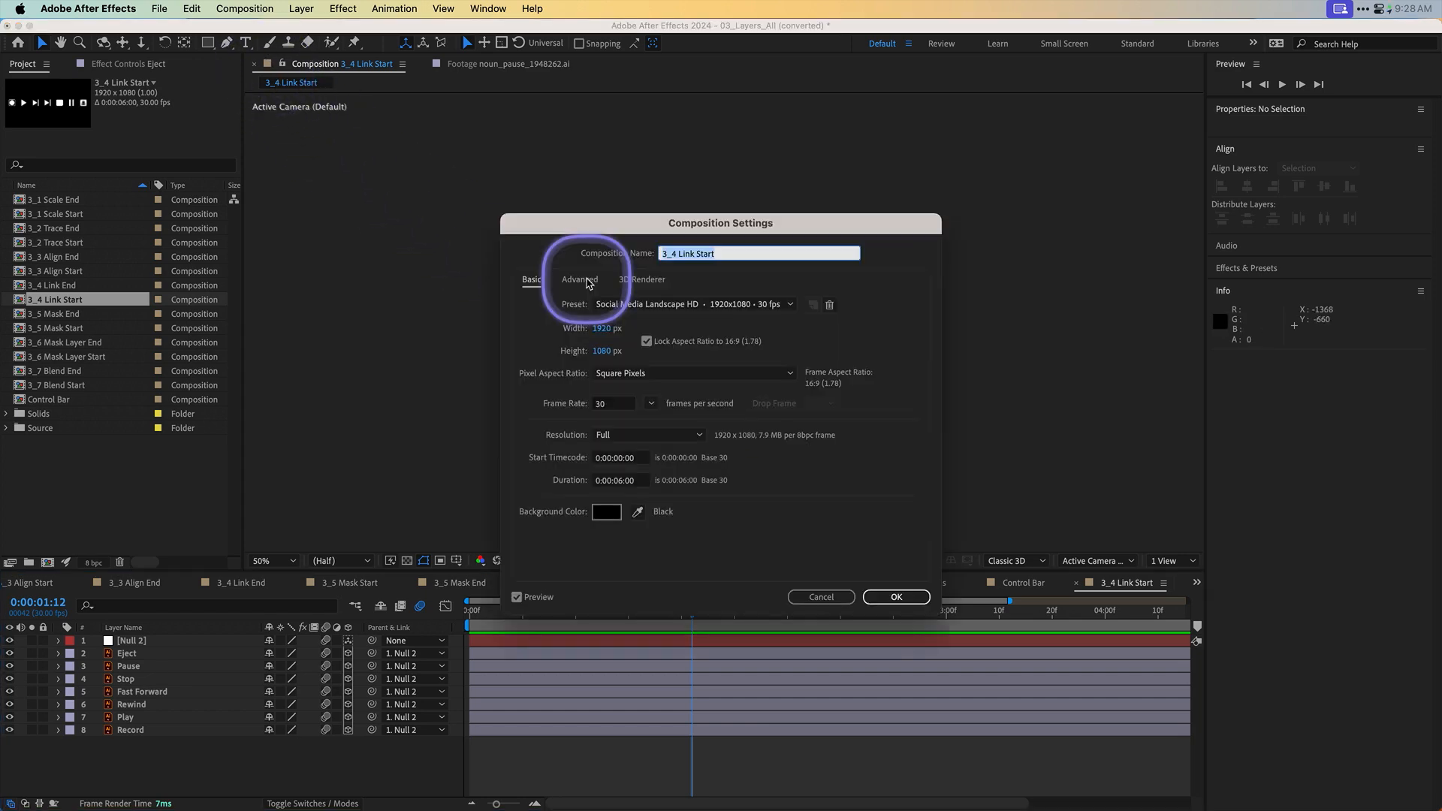
{"action": "left_click", "coordinate": [589, 281]}
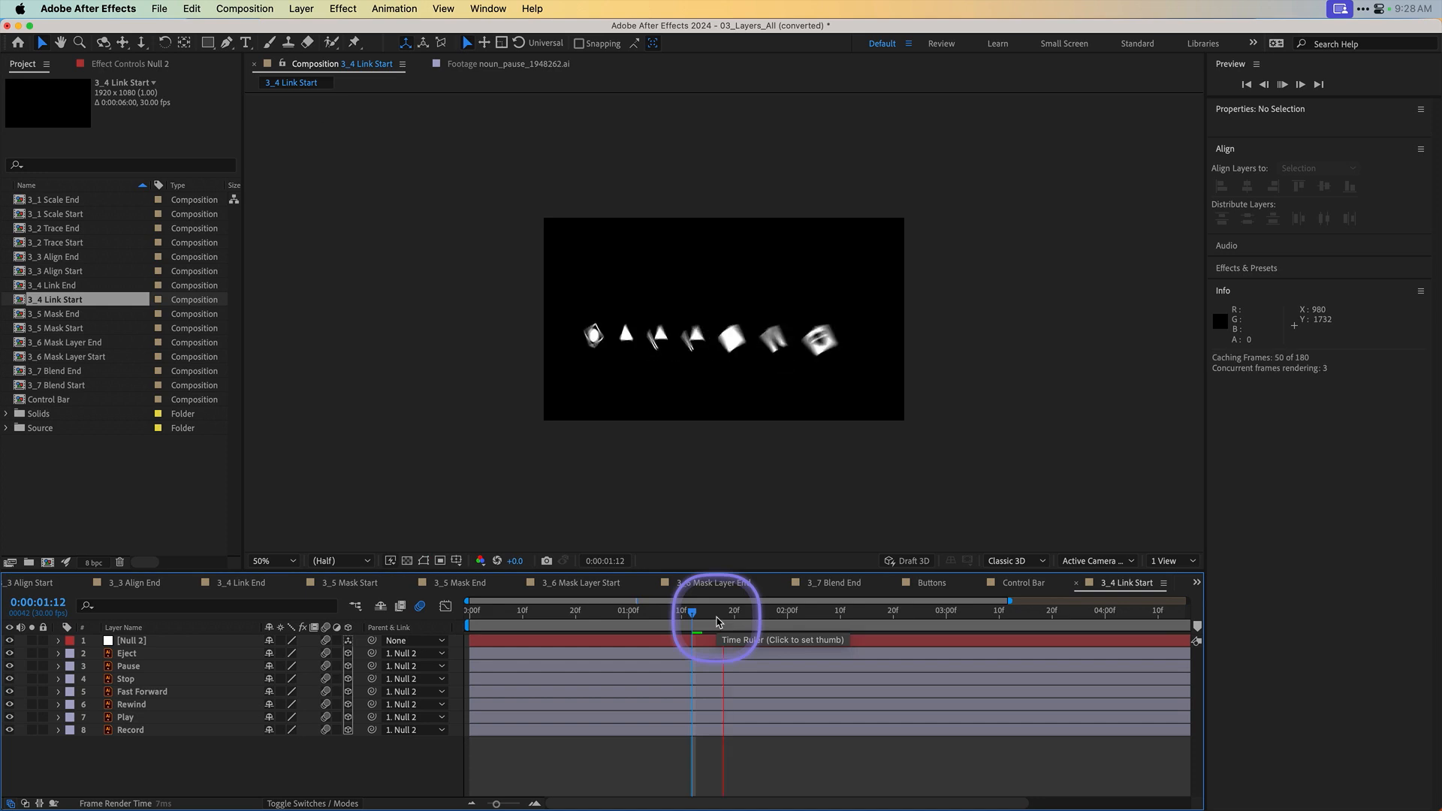
{"action": "key", "text": "space"}
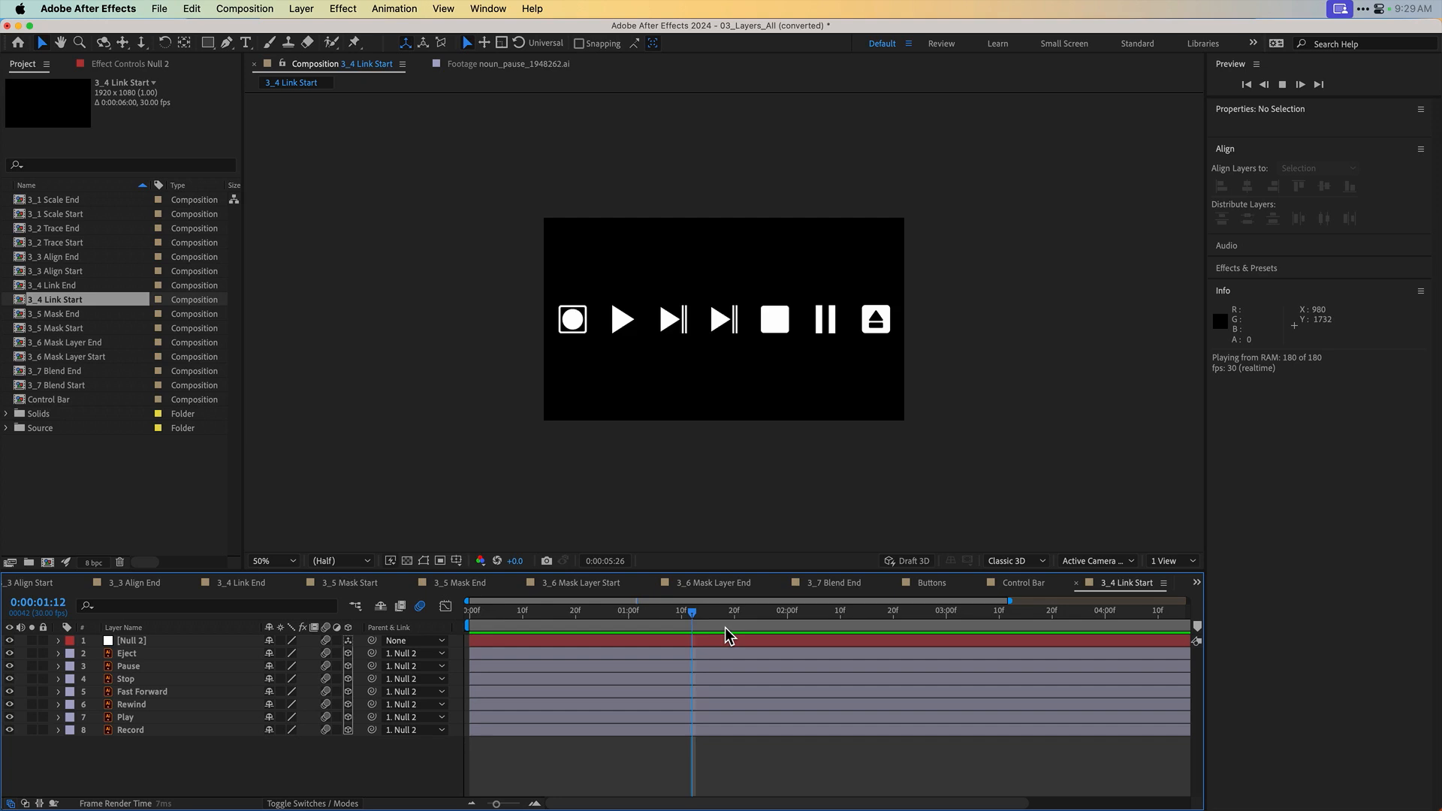
{"action": "key", "text": "space"}
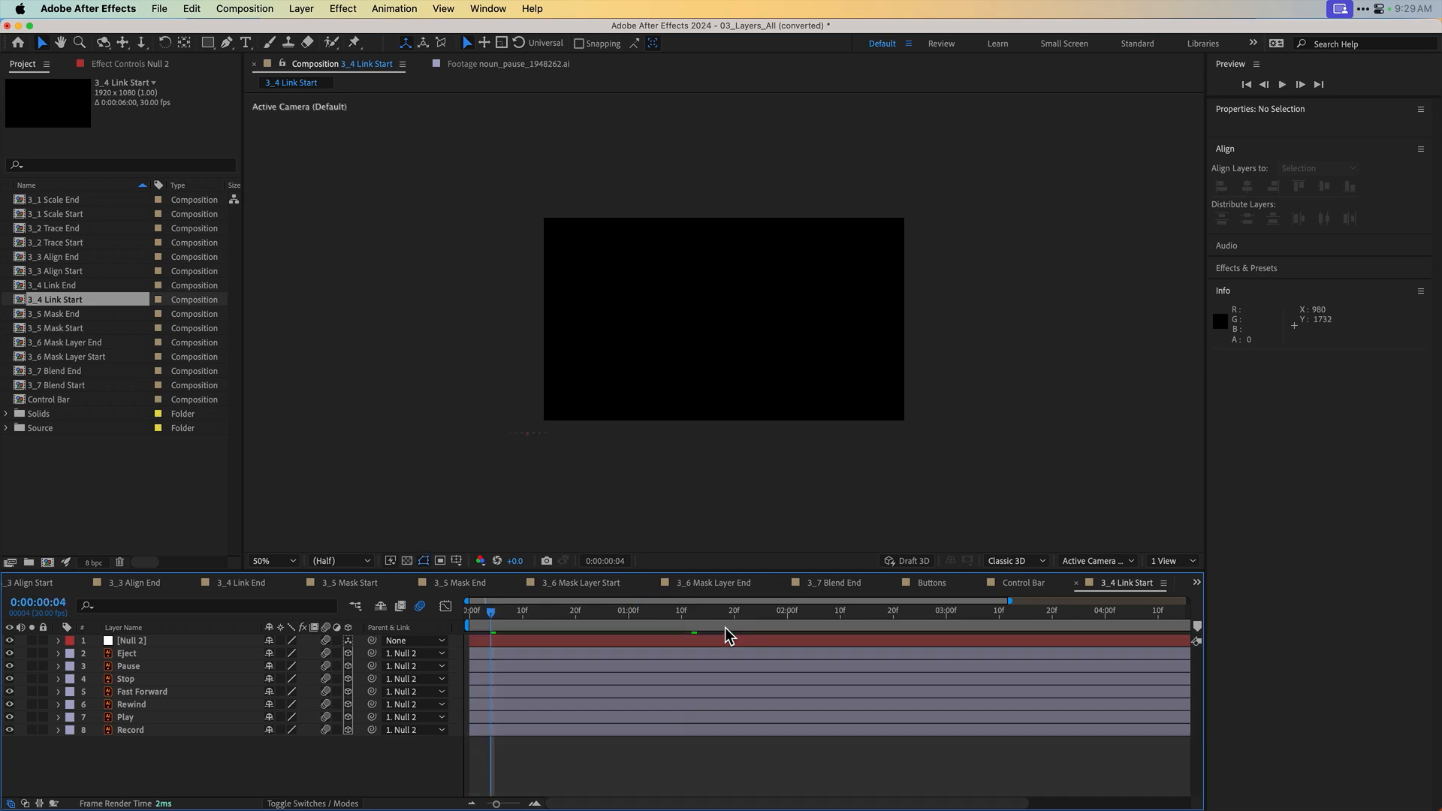
{"action": "key", "text": "space"}
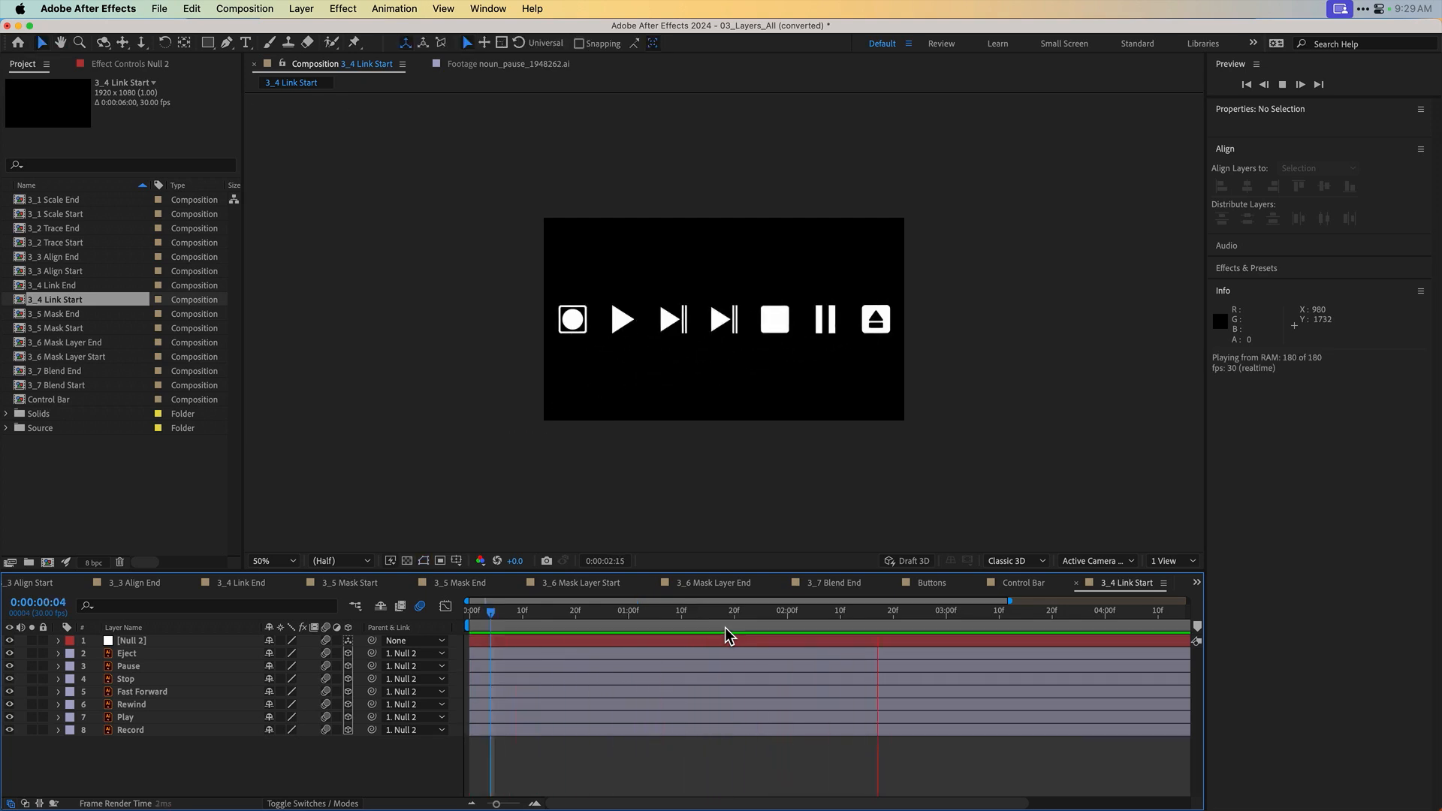
{"action": "key", "text": "space"}
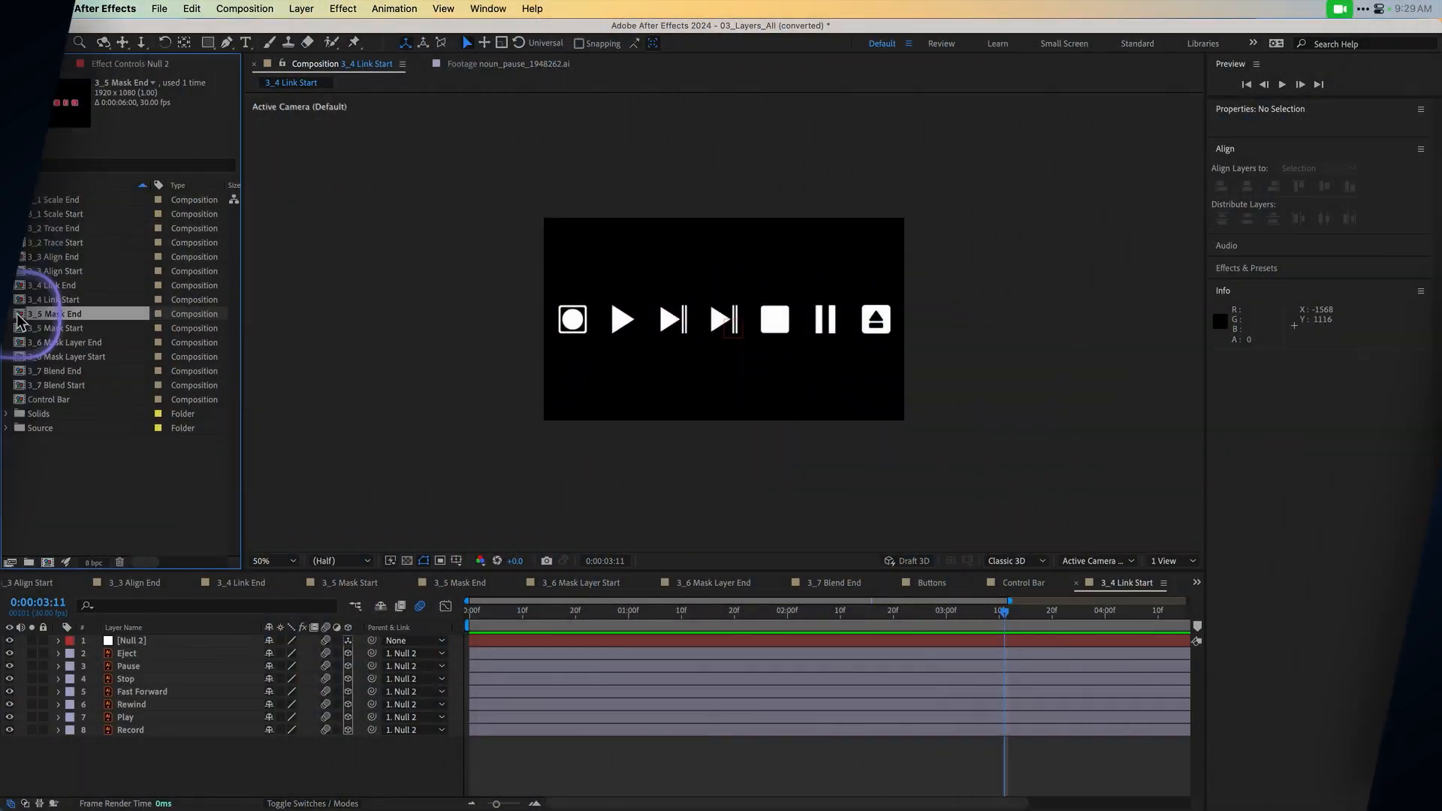
Step: Open the 3_5 Mask End composition, play it and scrub through the masked button animation
{"action": "double_click", "coordinate": [19, 321]}
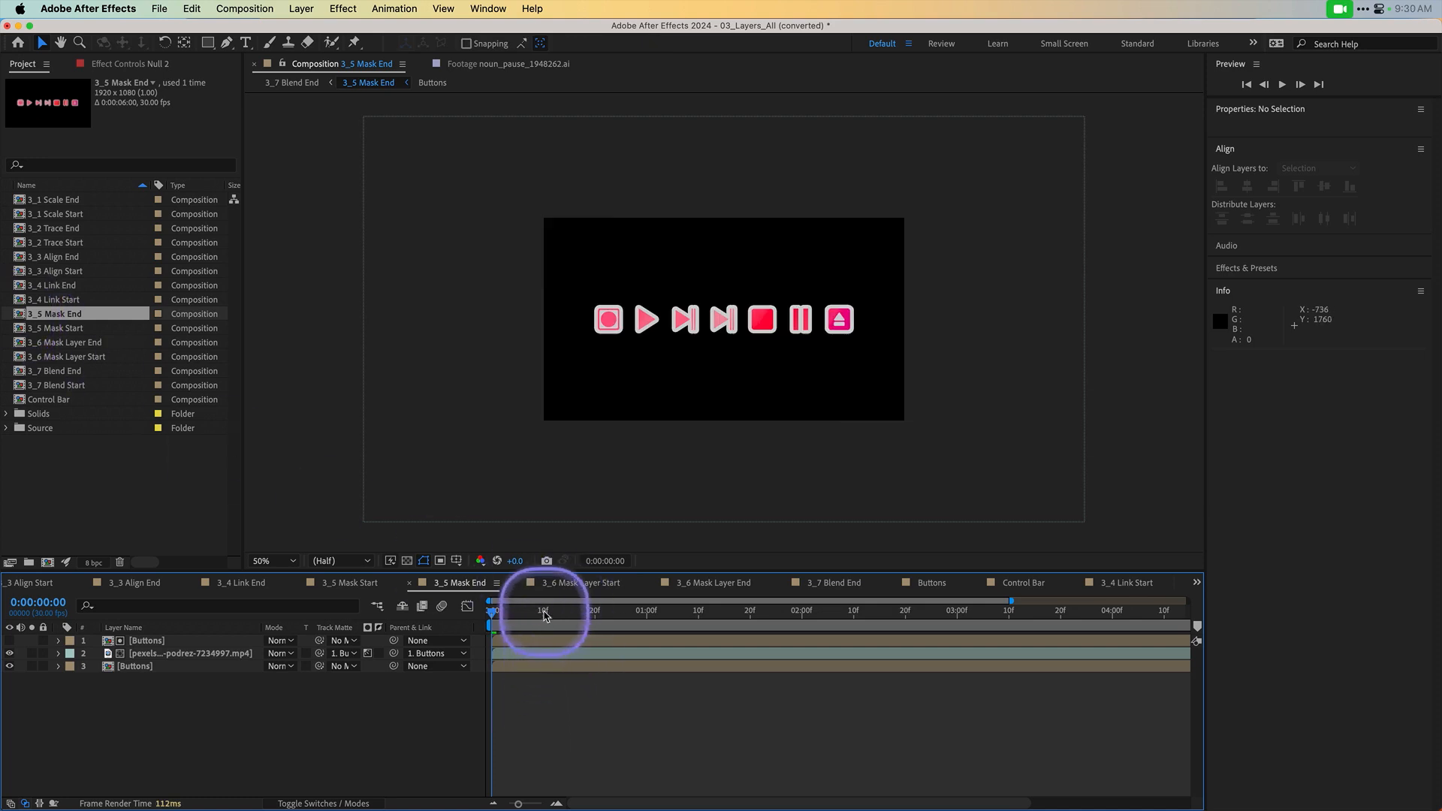
{"action": "key", "text": "space"}
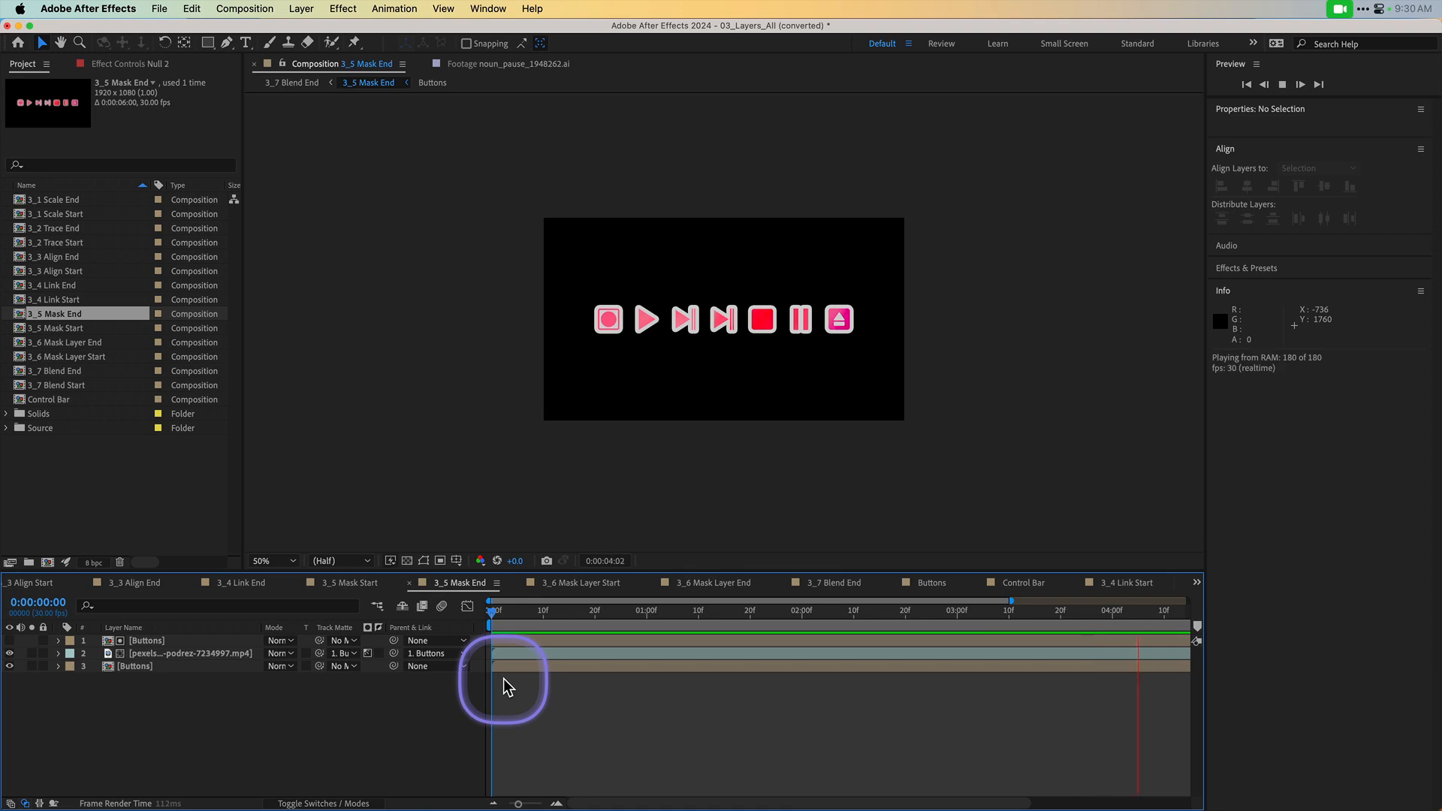
{"action": "key", "text": "space"}
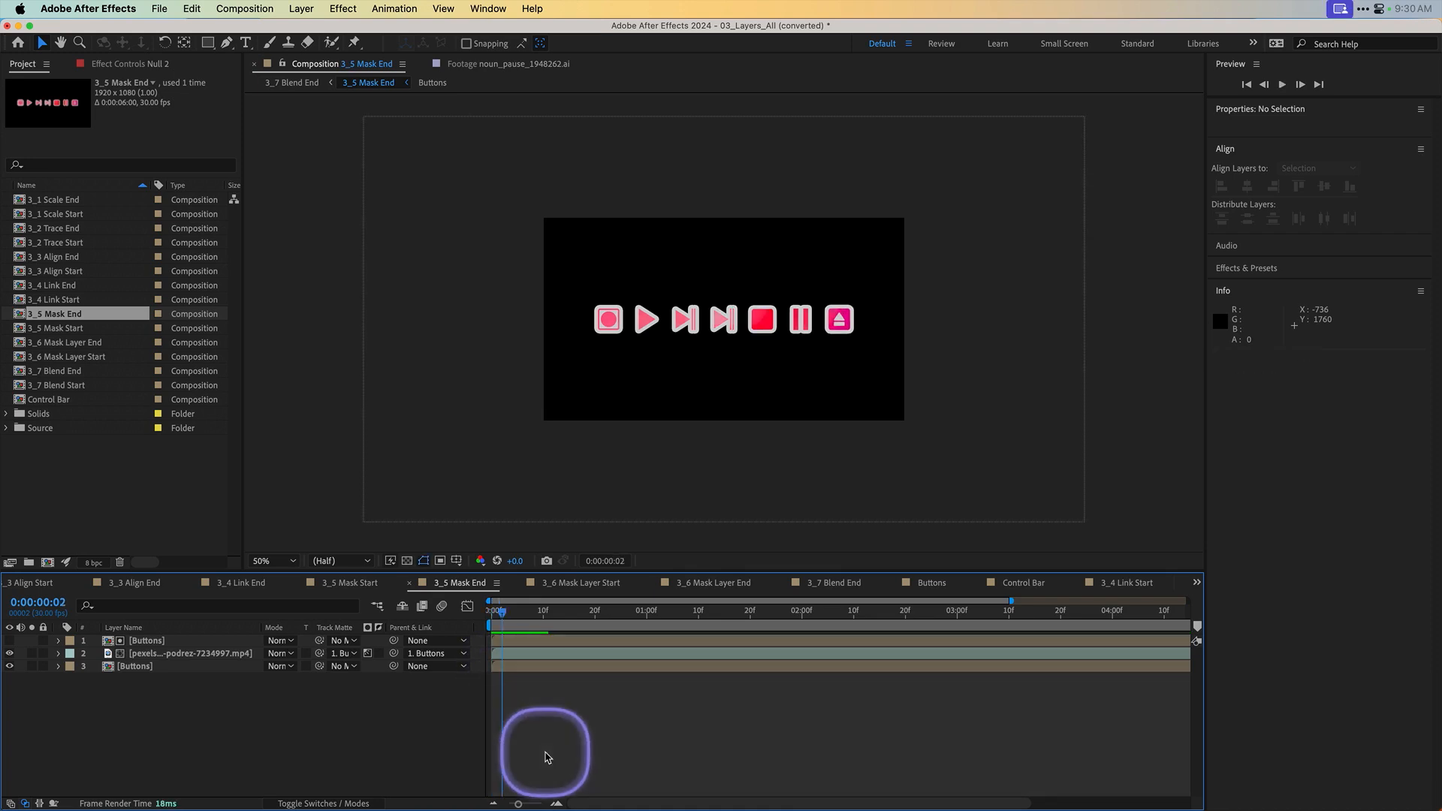
{"action": "key", "text": "space"}
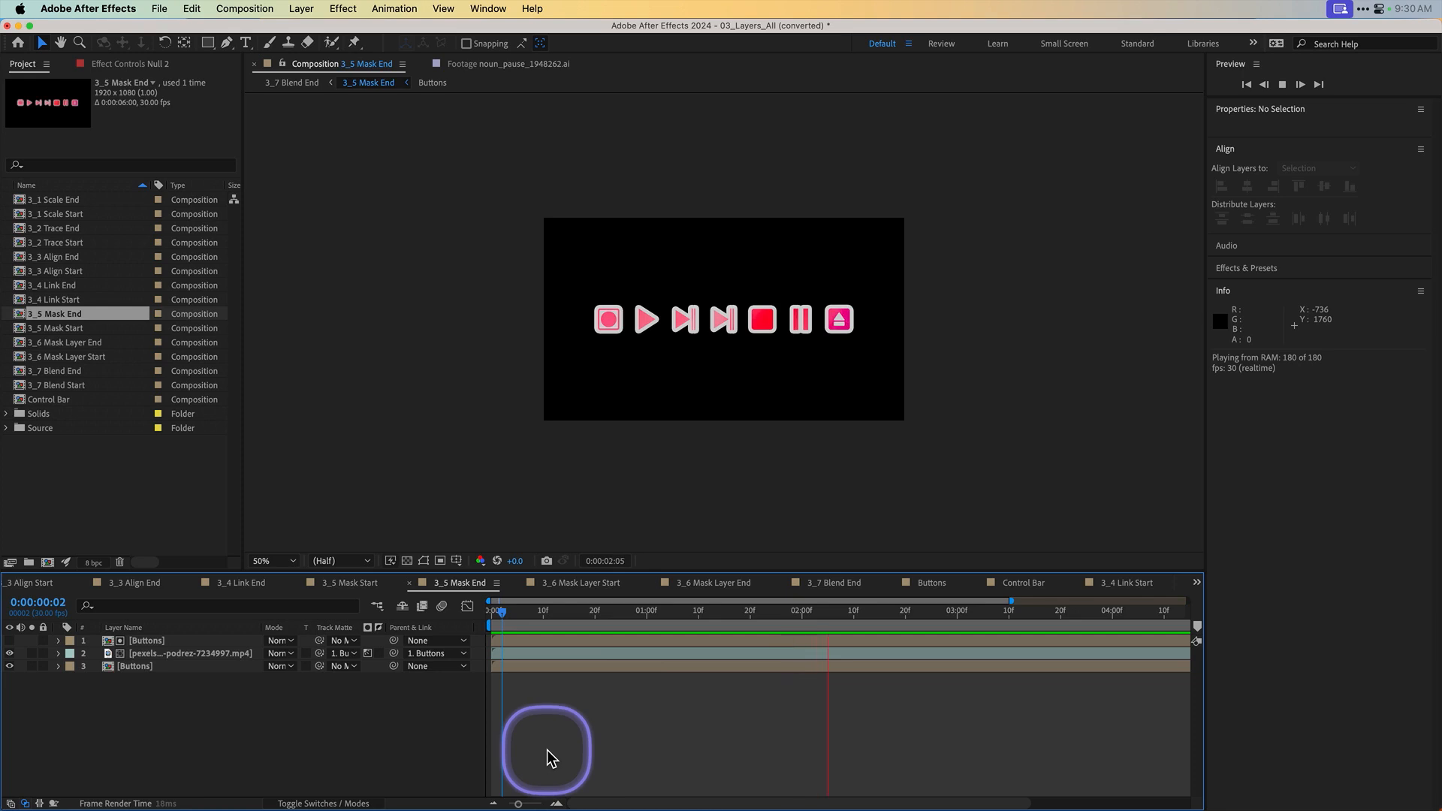
{"action": "key", "text": "space"}
{"action": "left_click_drag", "start_coordinate": [622, 610], "coordinate": [557, 616]}
{"action": "left_click_drag", "start_coordinate": [844, 626], "coordinate": [1050, 627]}
{"action": "left_click_drag", "start_coordinate": [693, 607], "coordinate": [538, 612]}
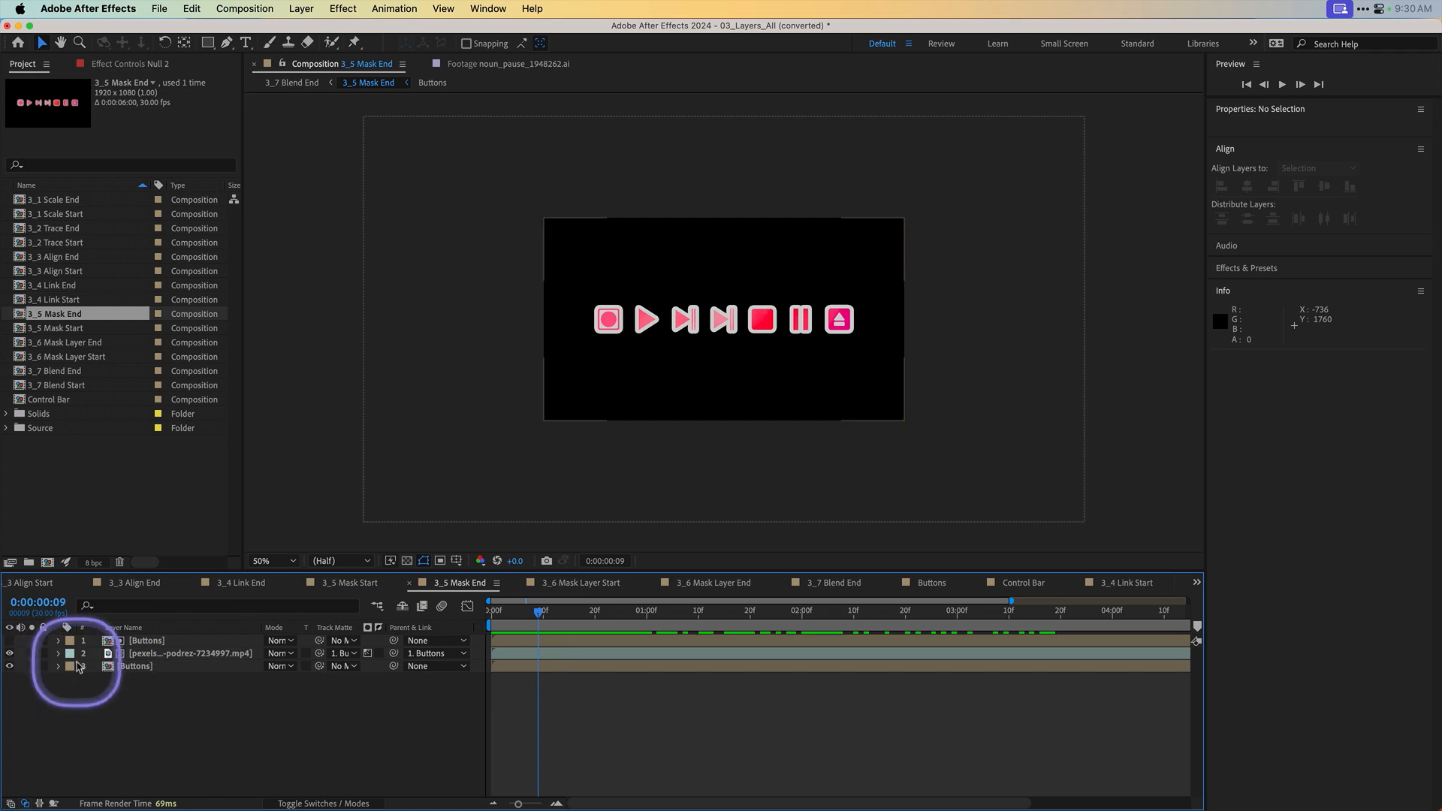
Step: Toggle the top Buttons layer's visibility on and off, and expand and select the three layers to examine the mask setup
{"action": "left_click", "coordinate": [9, 641]}
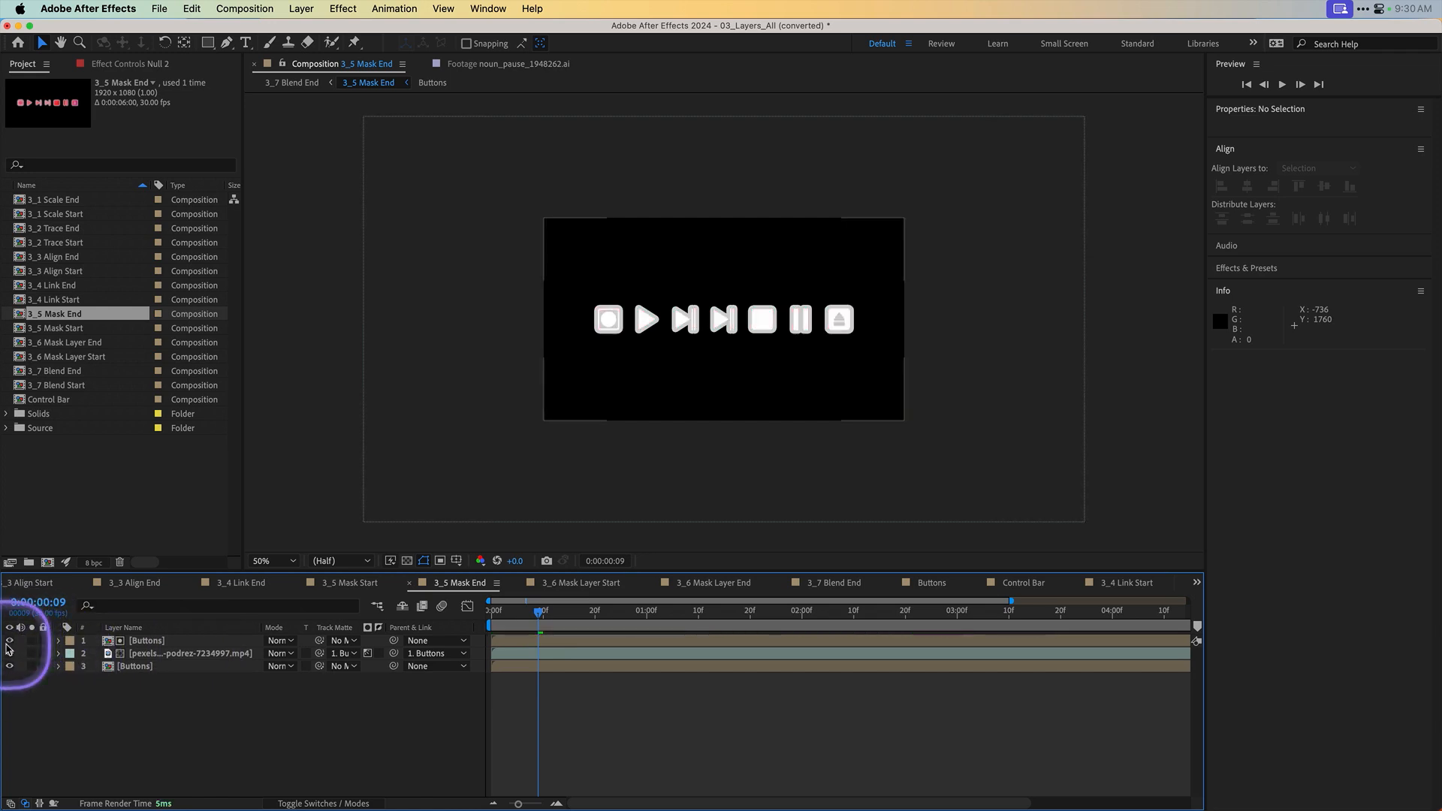
{"action": "left_click", "coordinate": [9, 641]}
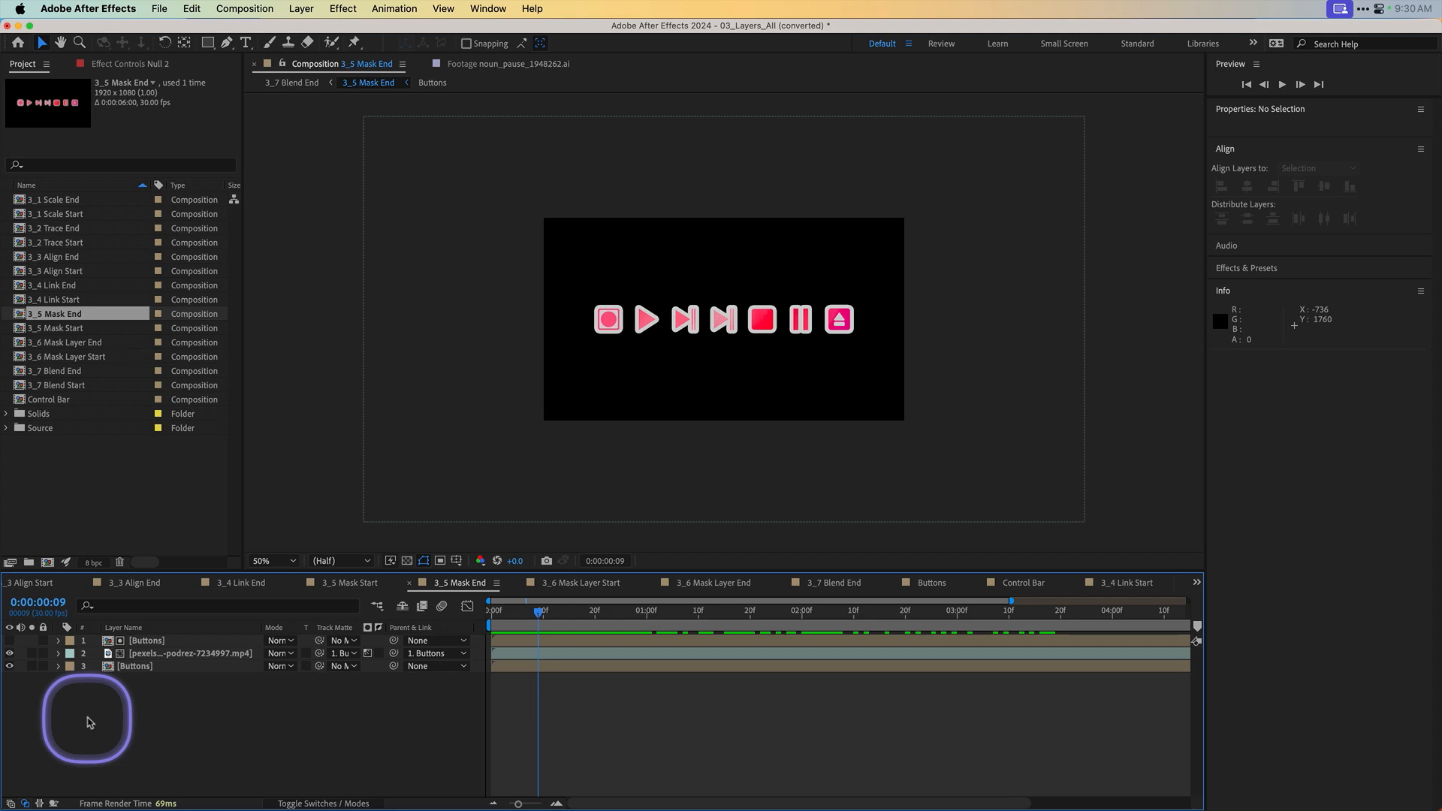
{"action": "left_click", "coordinate": [58, 666]}
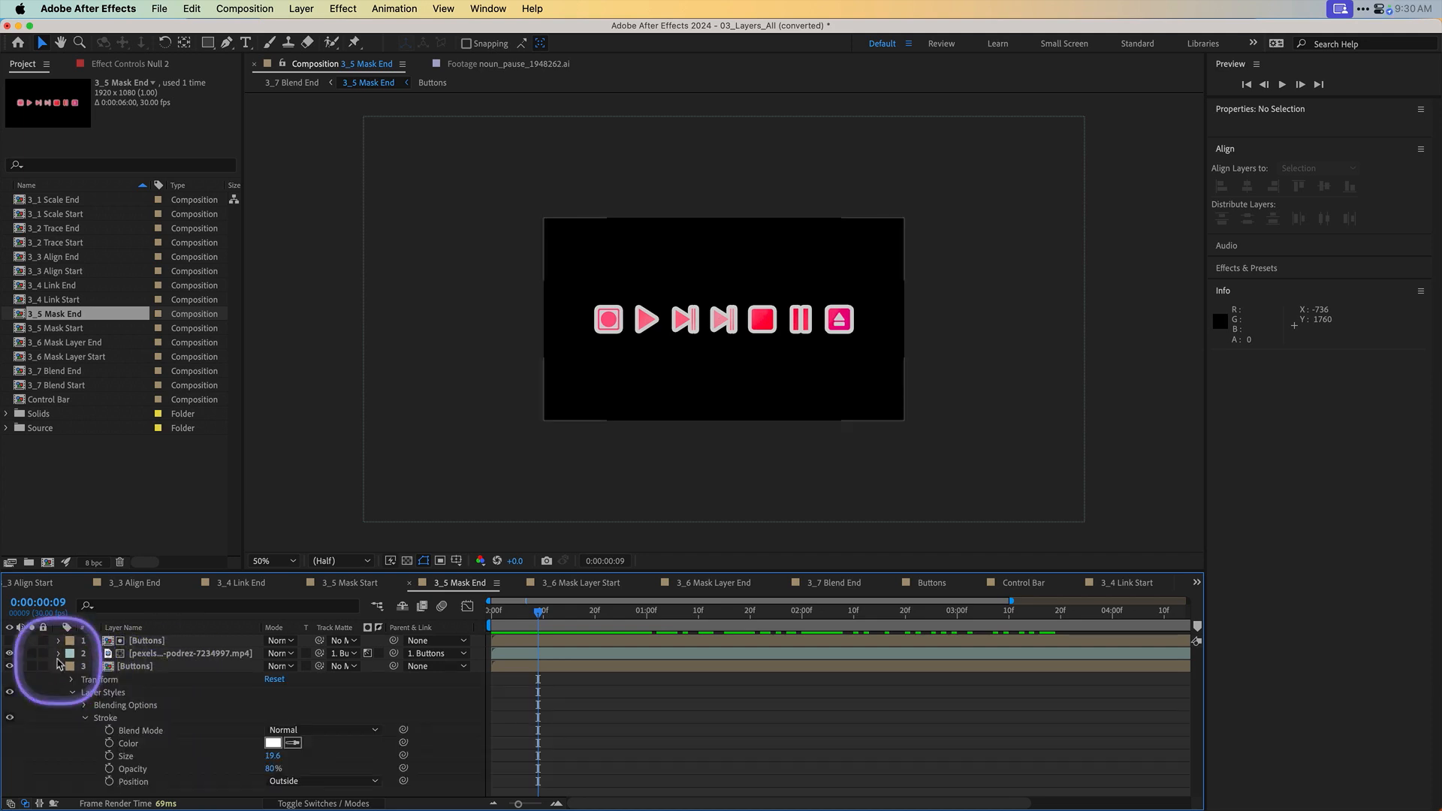
{"action": "left_click", "coordinate": [59, 654]}
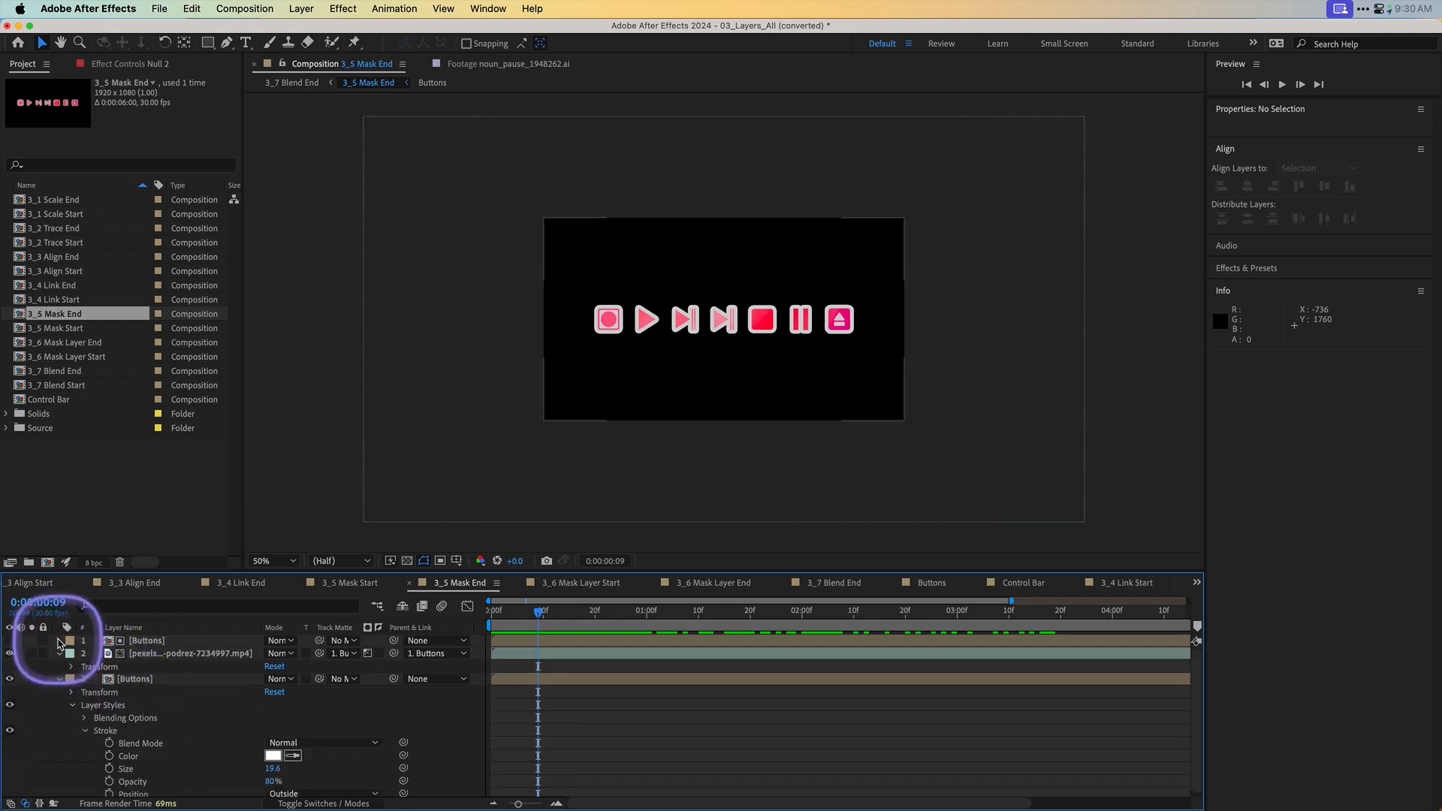
{"action": "left_click", "coordinate": [59, 641]}
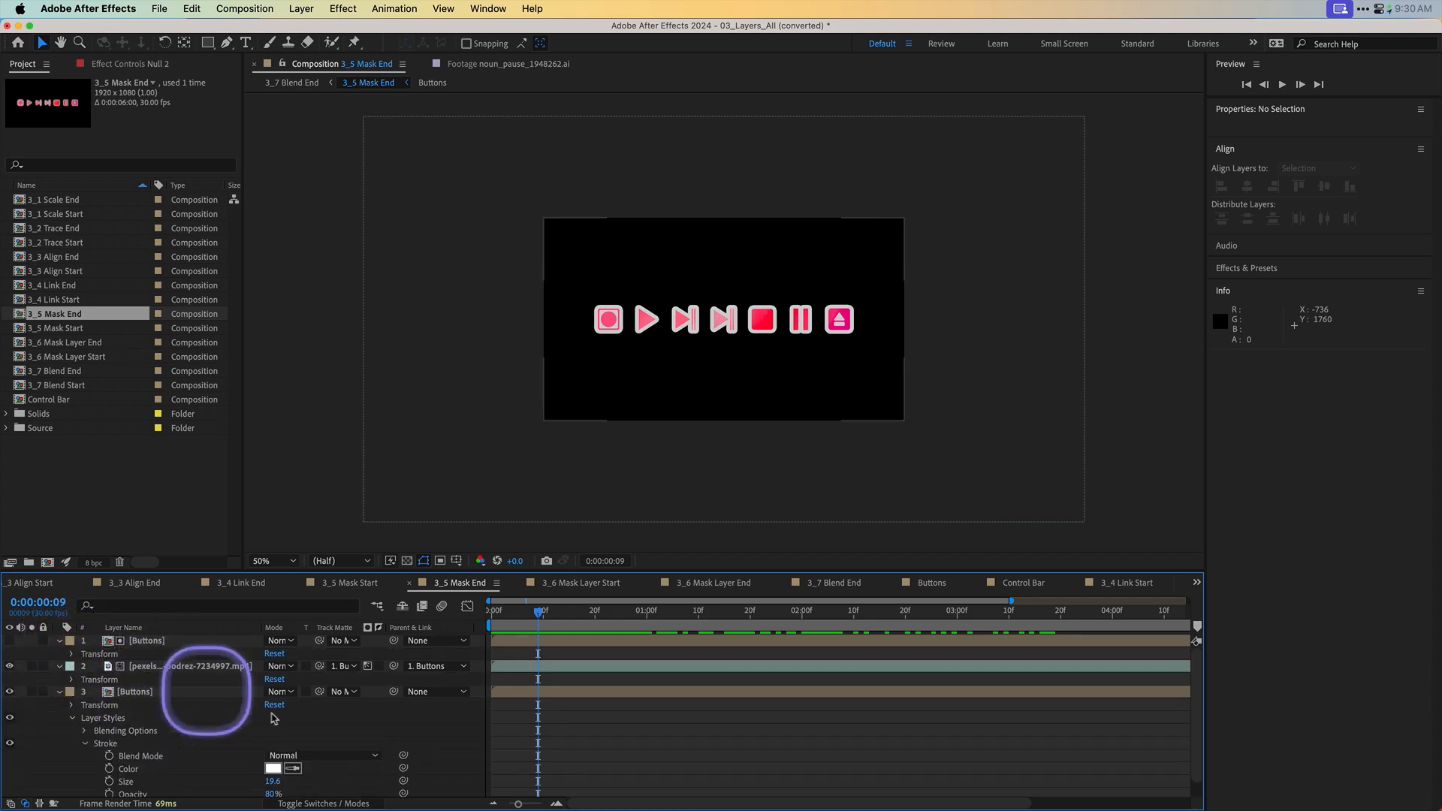
{"action": "left_click", "coordinate": [146, 642]}
{"action": "left_click", "coordinate": [160, 668]}
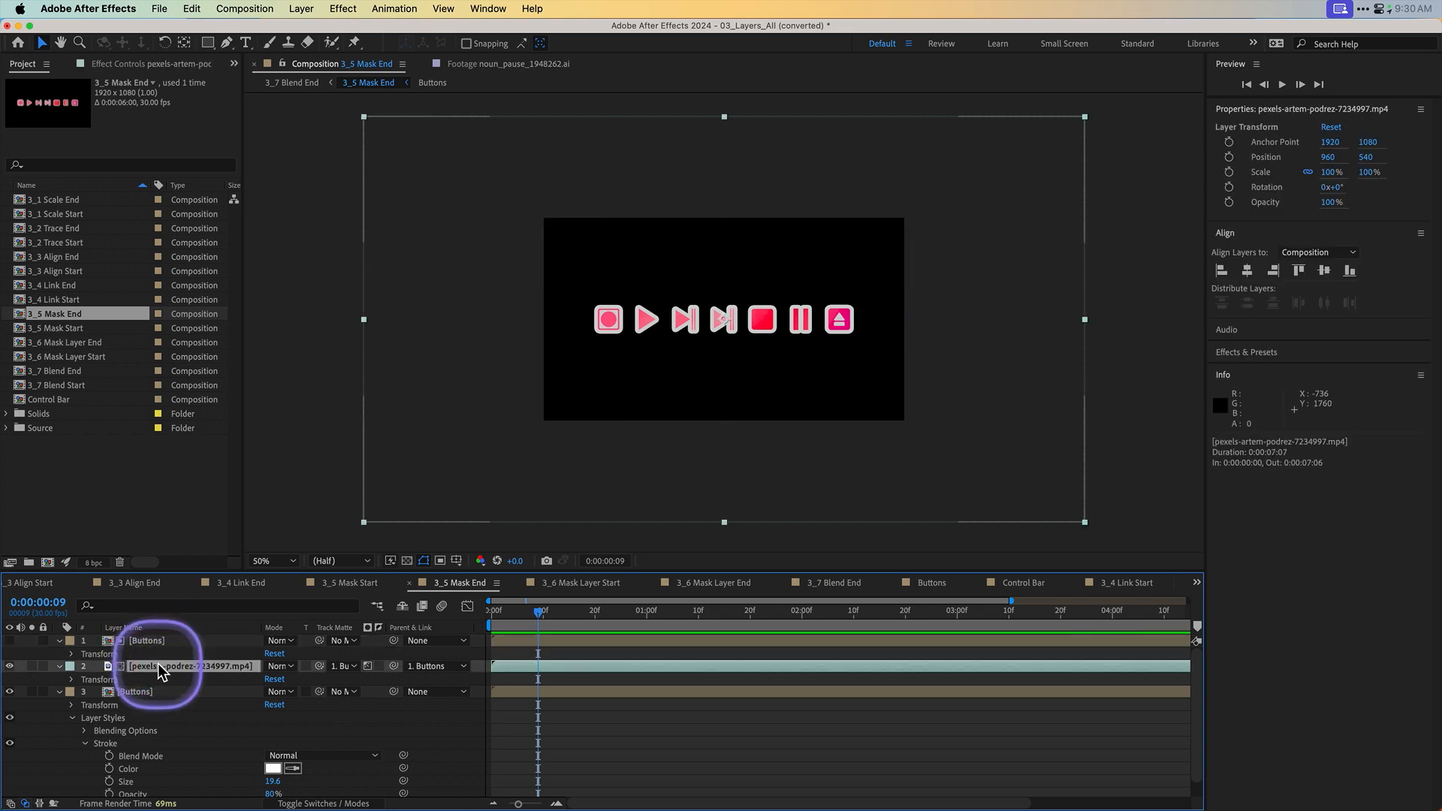
{"action": "left_click", "coordinate": [153, 695]}
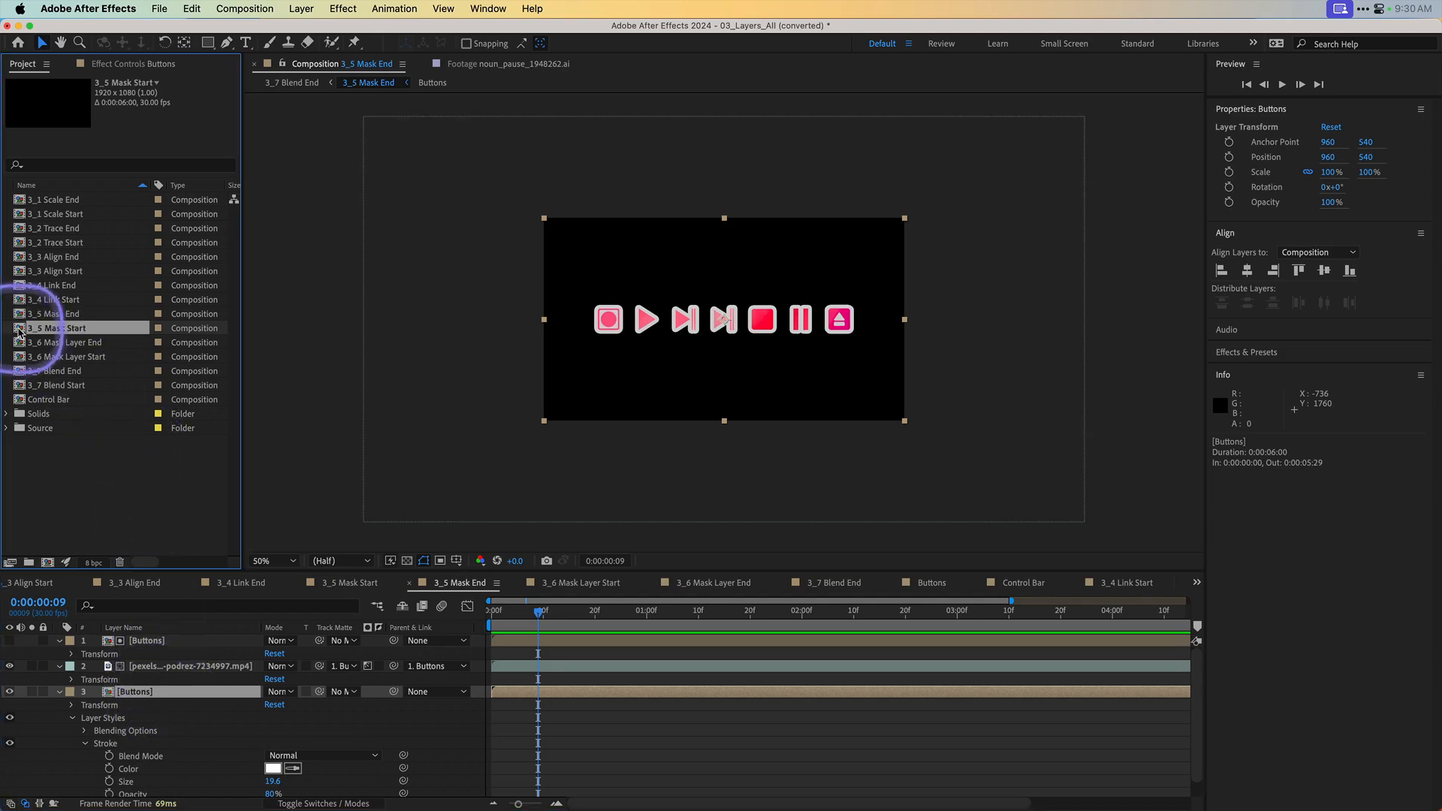
Step: Open the 3_5 Mask Start composition, reveal the Buttons layer's Scale, and try scaling it to 141% before undoing the change
{"action": "double_click", "coordinate": [19, 330]}
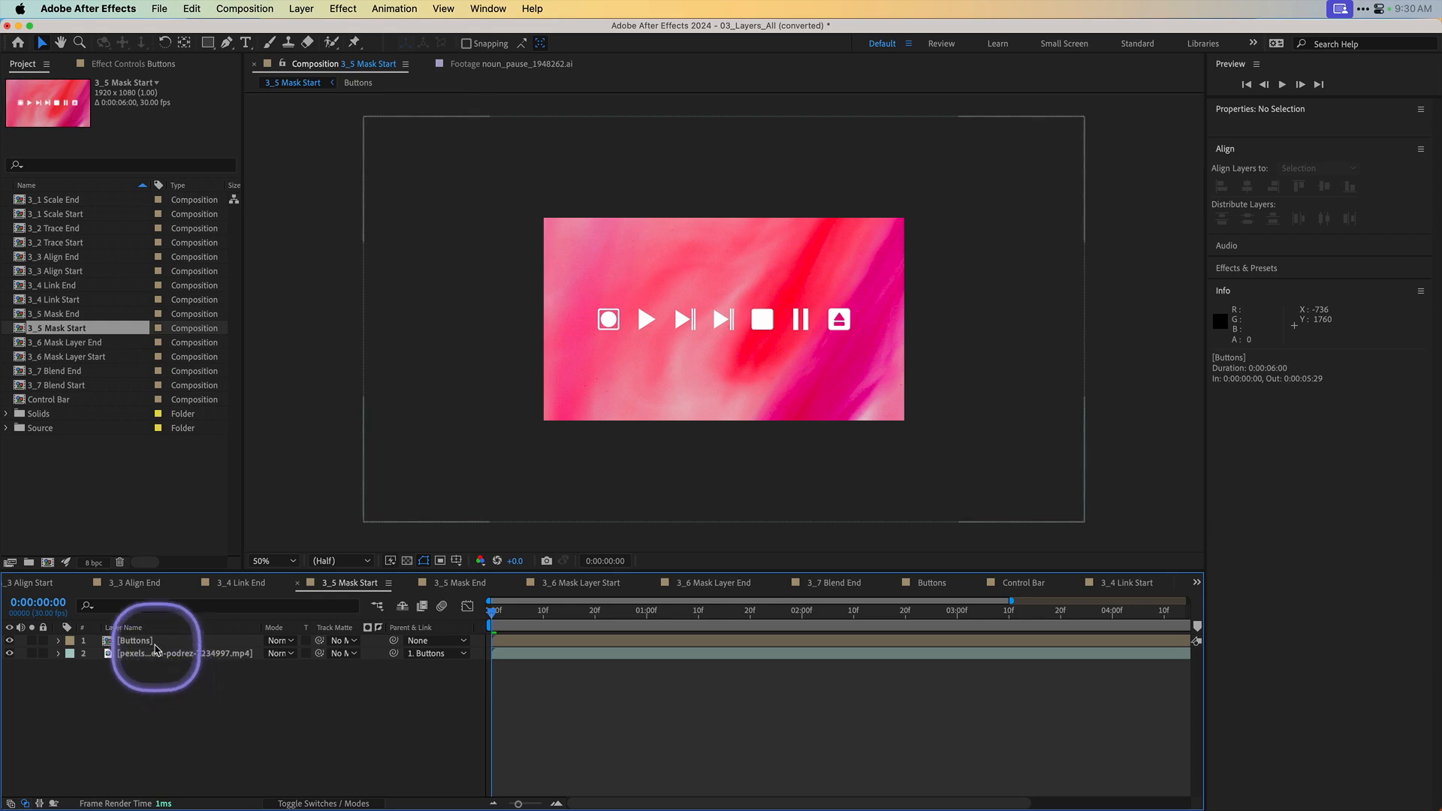
{"action": "left_click", "coordinate": [152, 644]}
{"action": "key", "text": "s"}
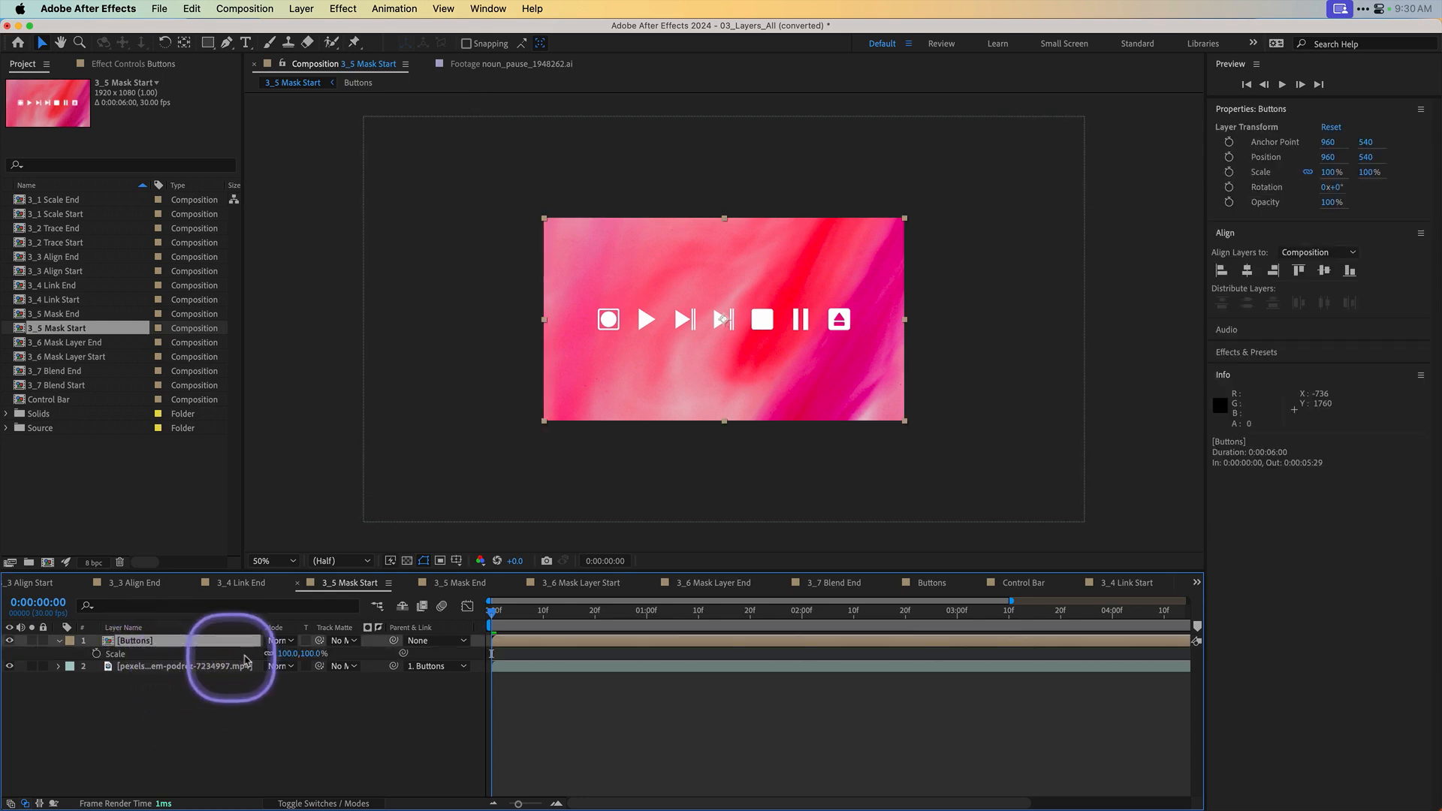
{"action": "left_click_drag", "start_coordinate": [285, 654], "coordinate": [311, 652]}
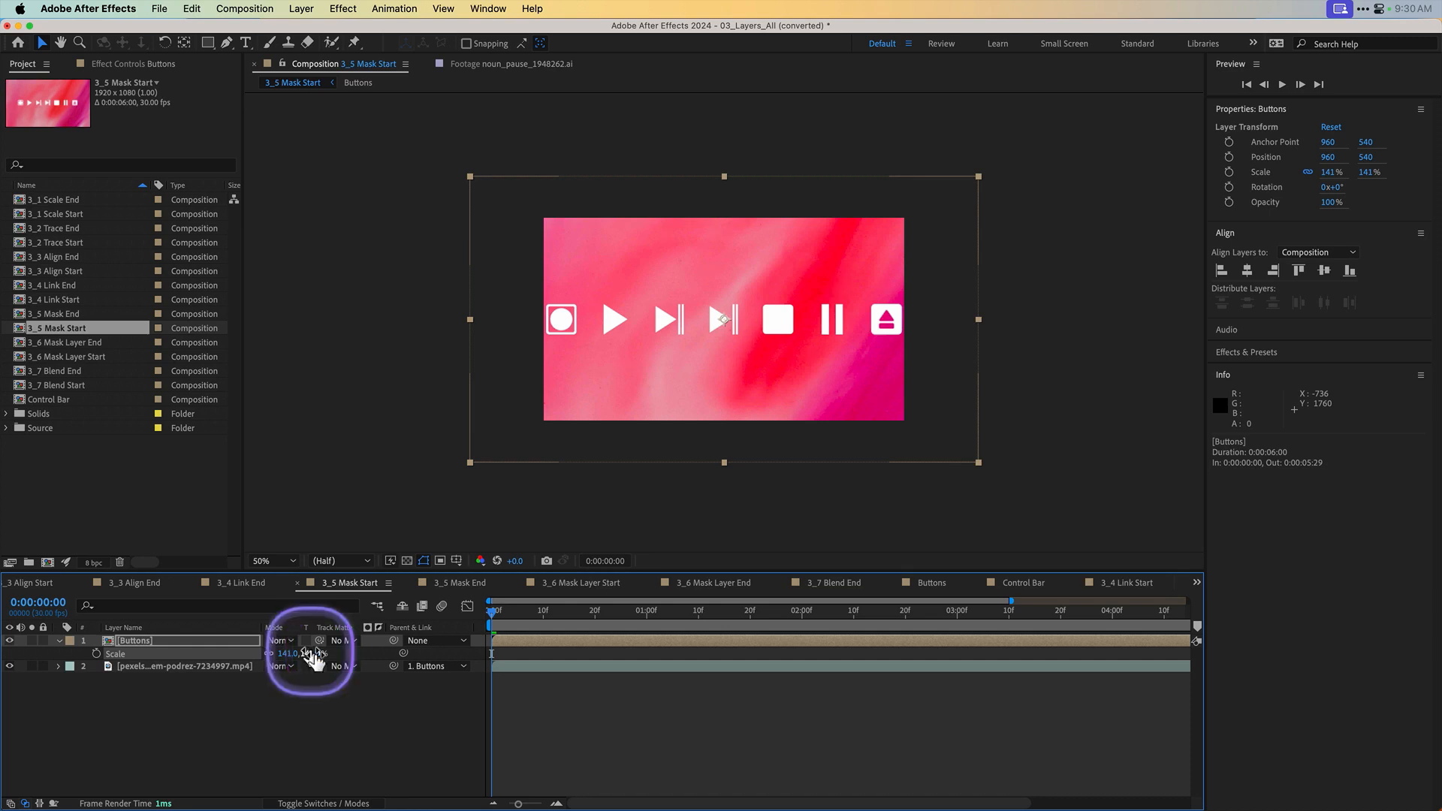
{"action": "key", "text": "super+z"}
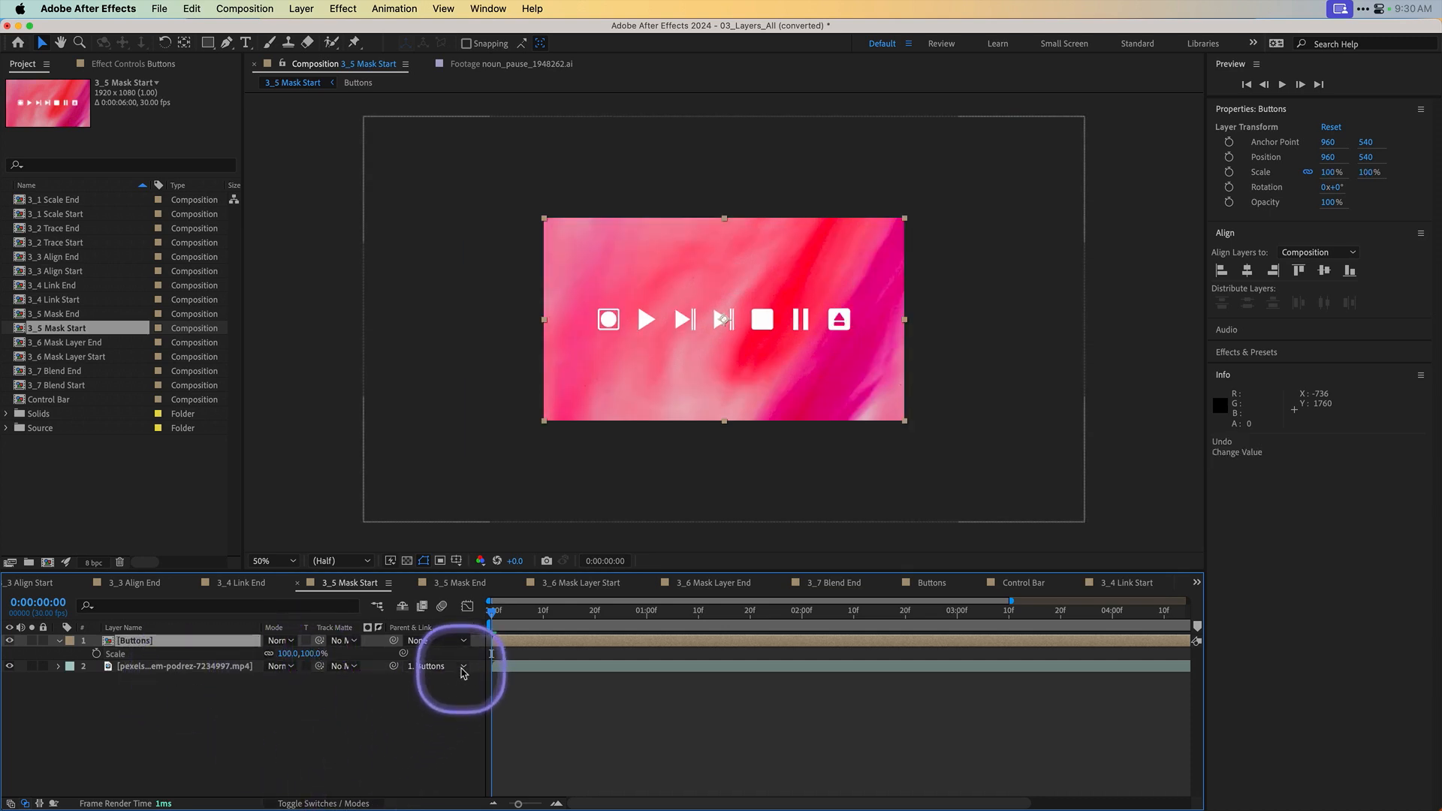
Step: Set the pexels video layer's parent to None and scale the Buttons layer alone to 133%
{"action": "left_click", "coordinate": [460, 667]}
{"action": "left_click", "coordinate": [459, 684]}
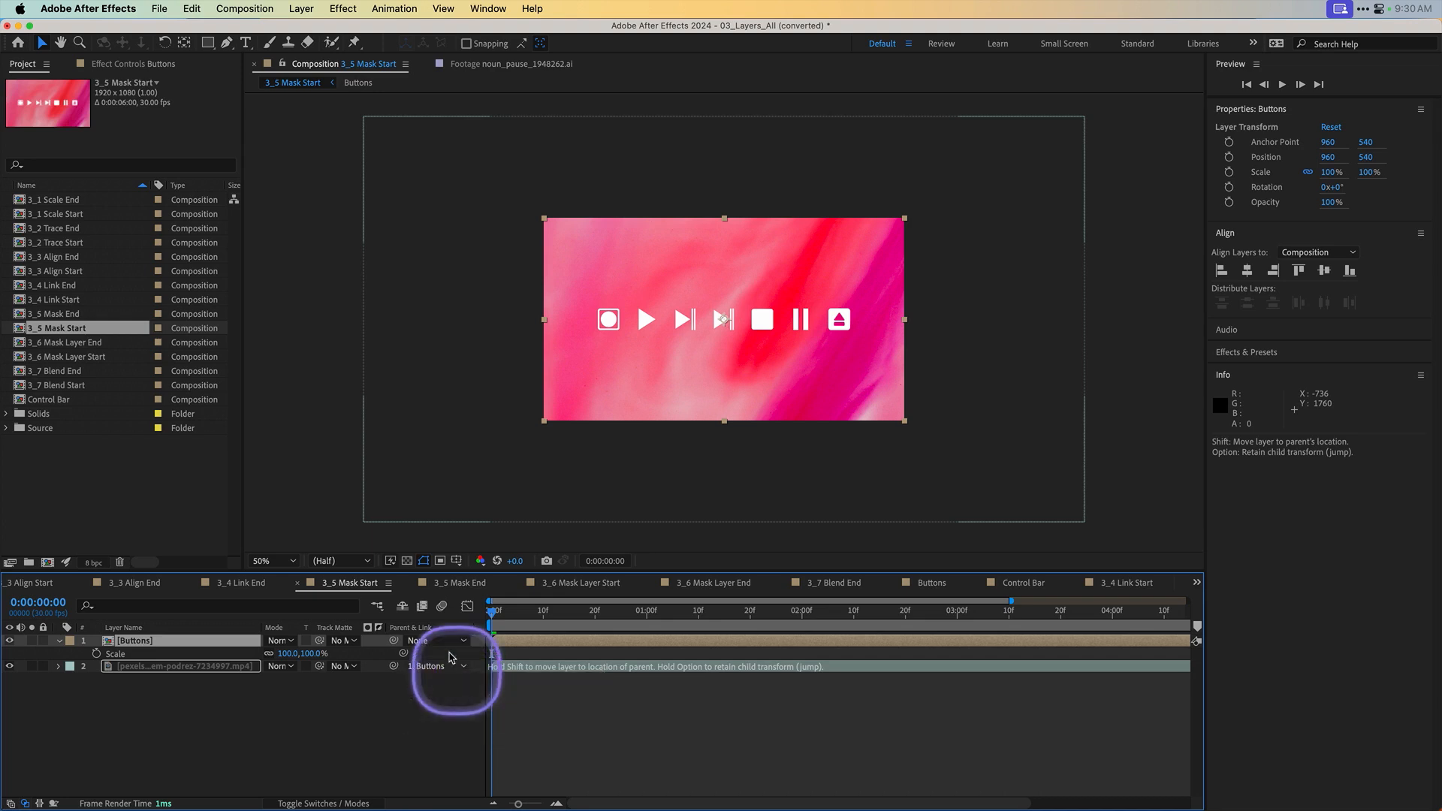
{"action": "left_click", "coordinate": [296, 720]}
{"action": "left_click_drag", "start_coordinate": [289, 654], "coordinate": [314, 654]}
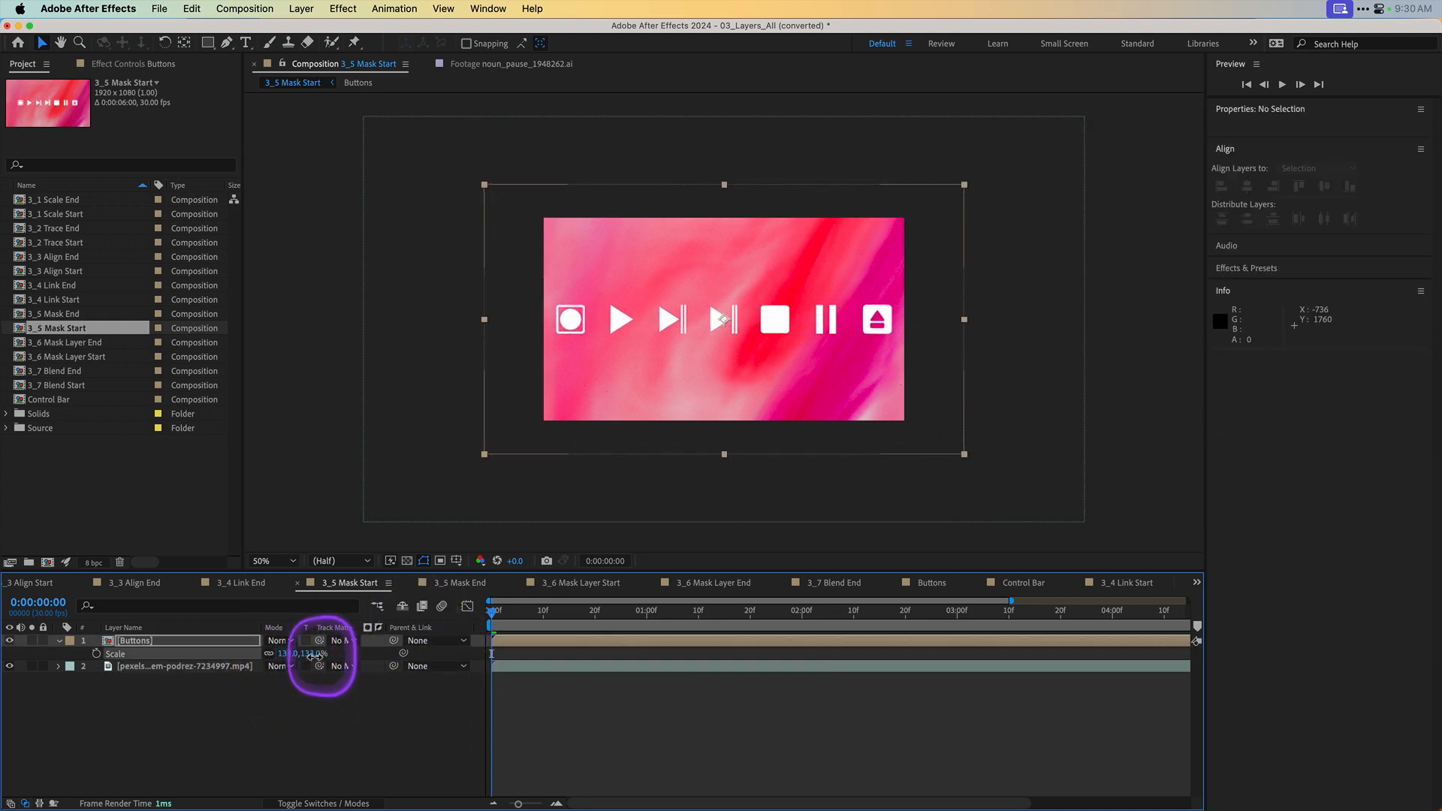
{"action": "left_click", "coordinate": [347, 732]}
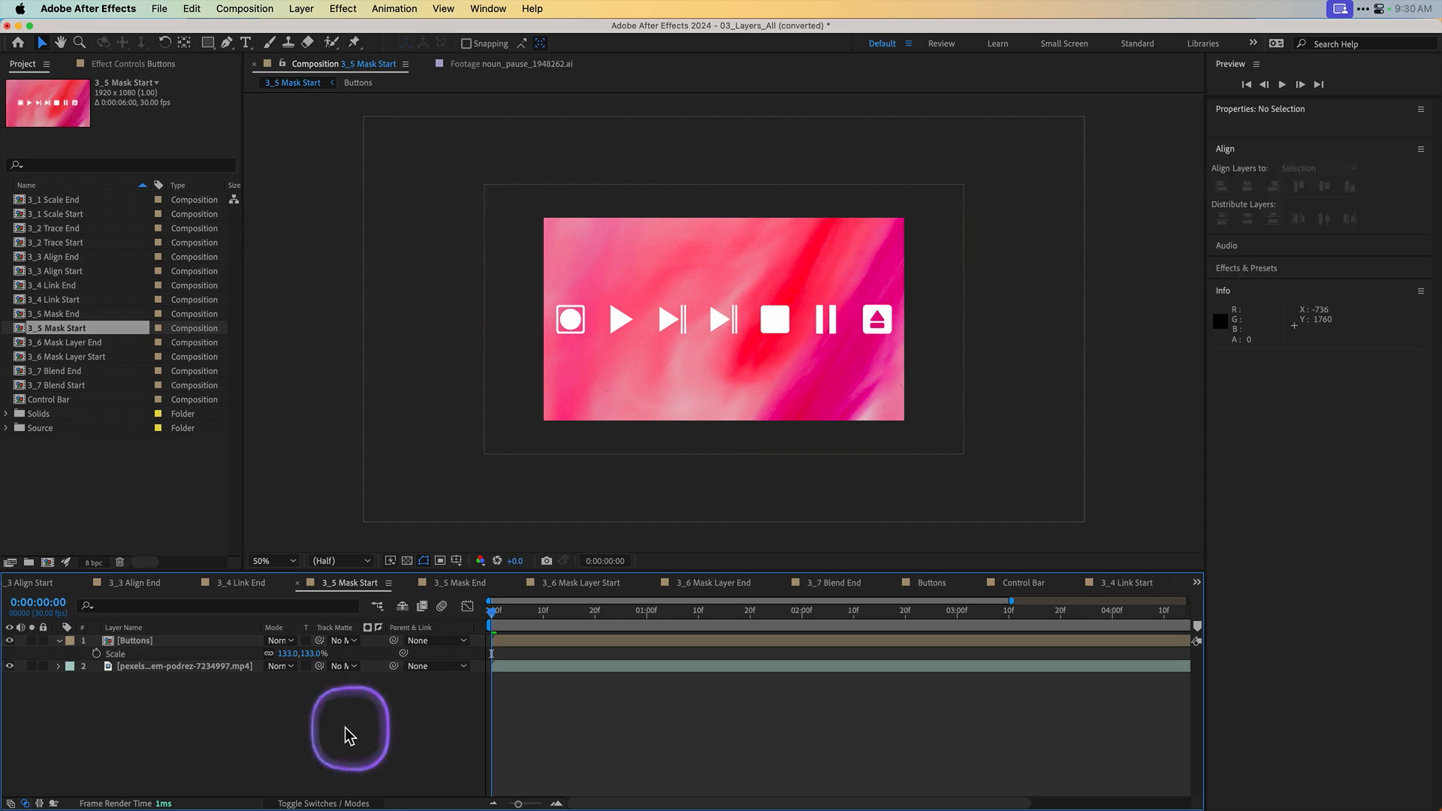
Step: Duplicate the Buttons layer and move the duplicate below the pexels video layer
{"action": "left_click", "coordinate": [134, 646]}
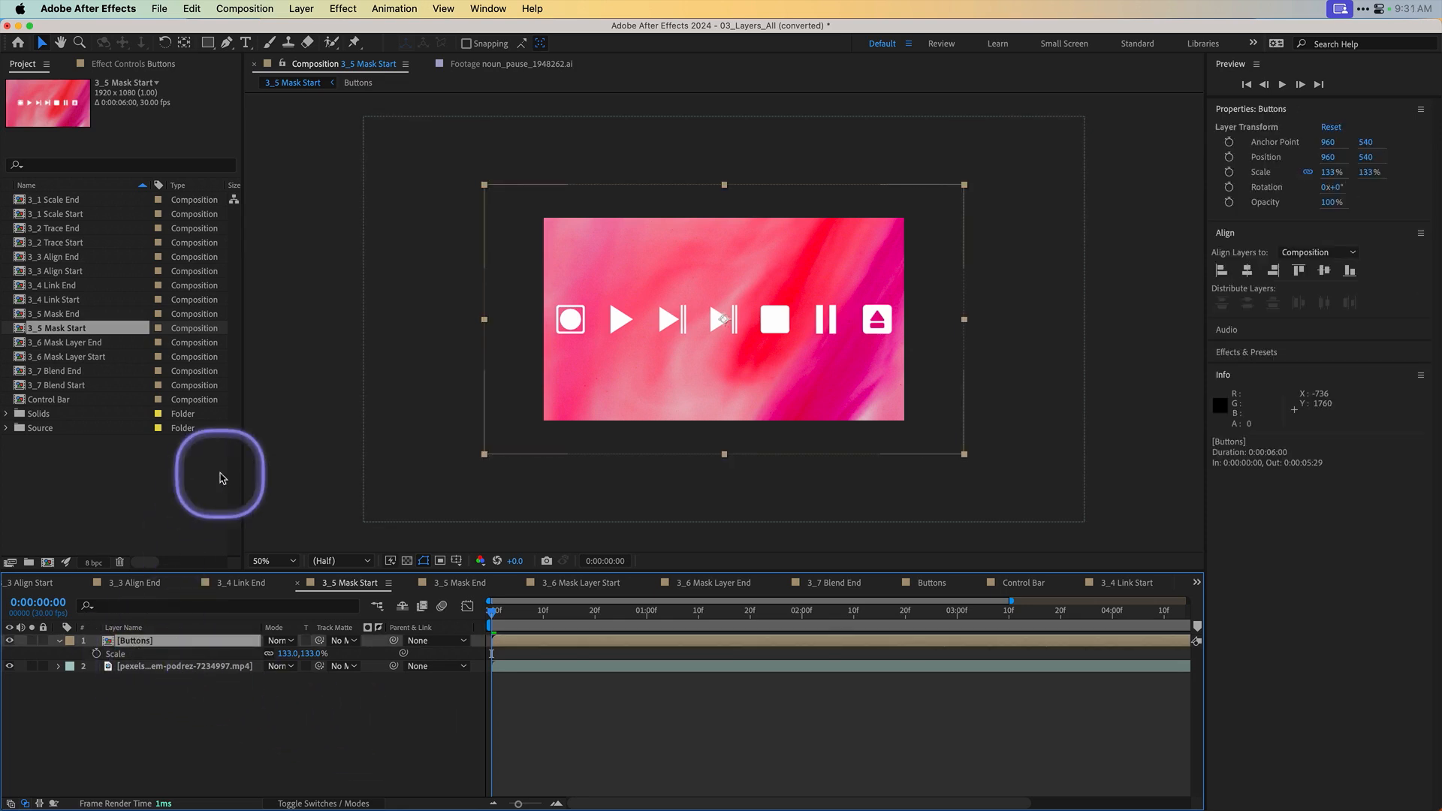
{"action": "left_click", "coordinate": [192, 9]}
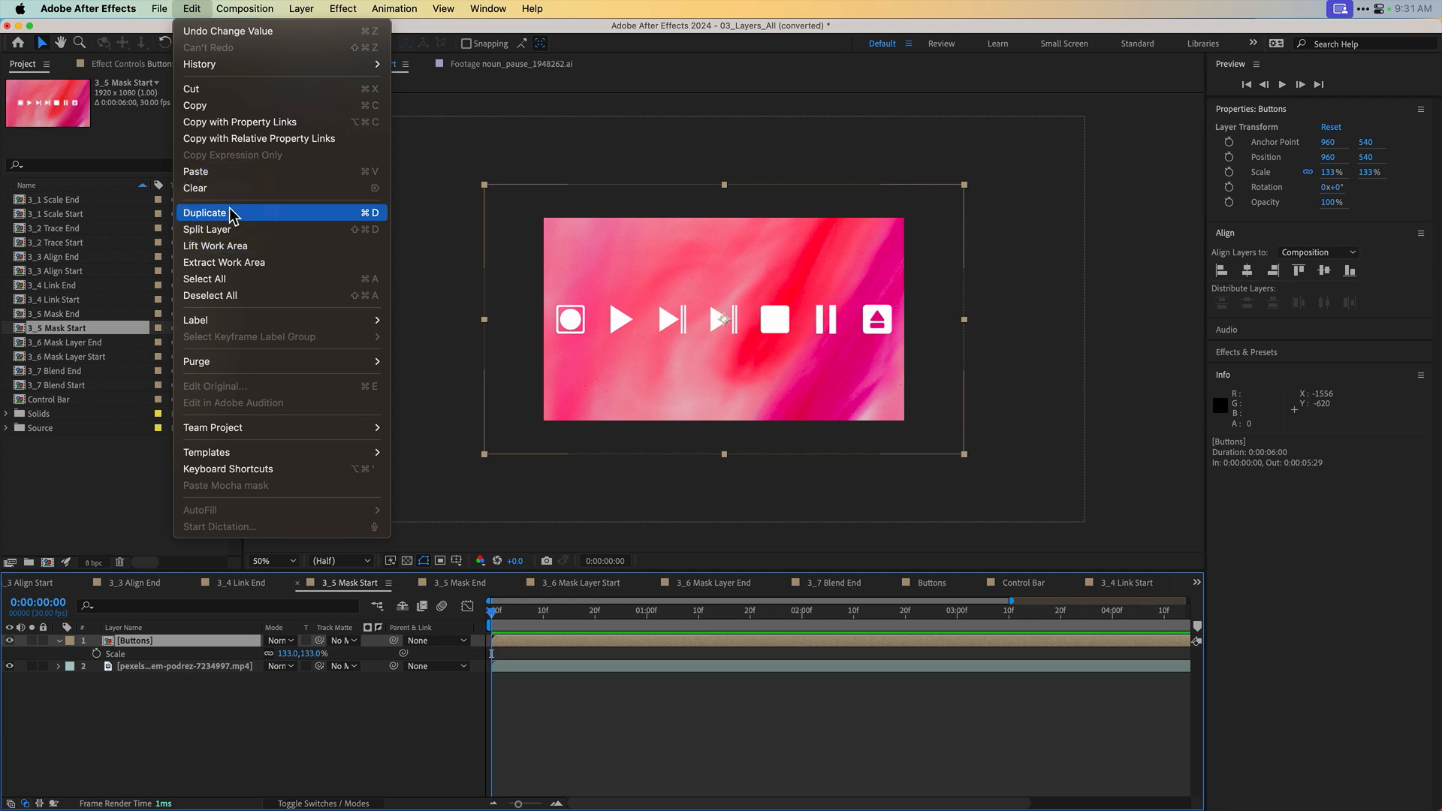
{"action": "left_click", "coordinate": [225, 213]}
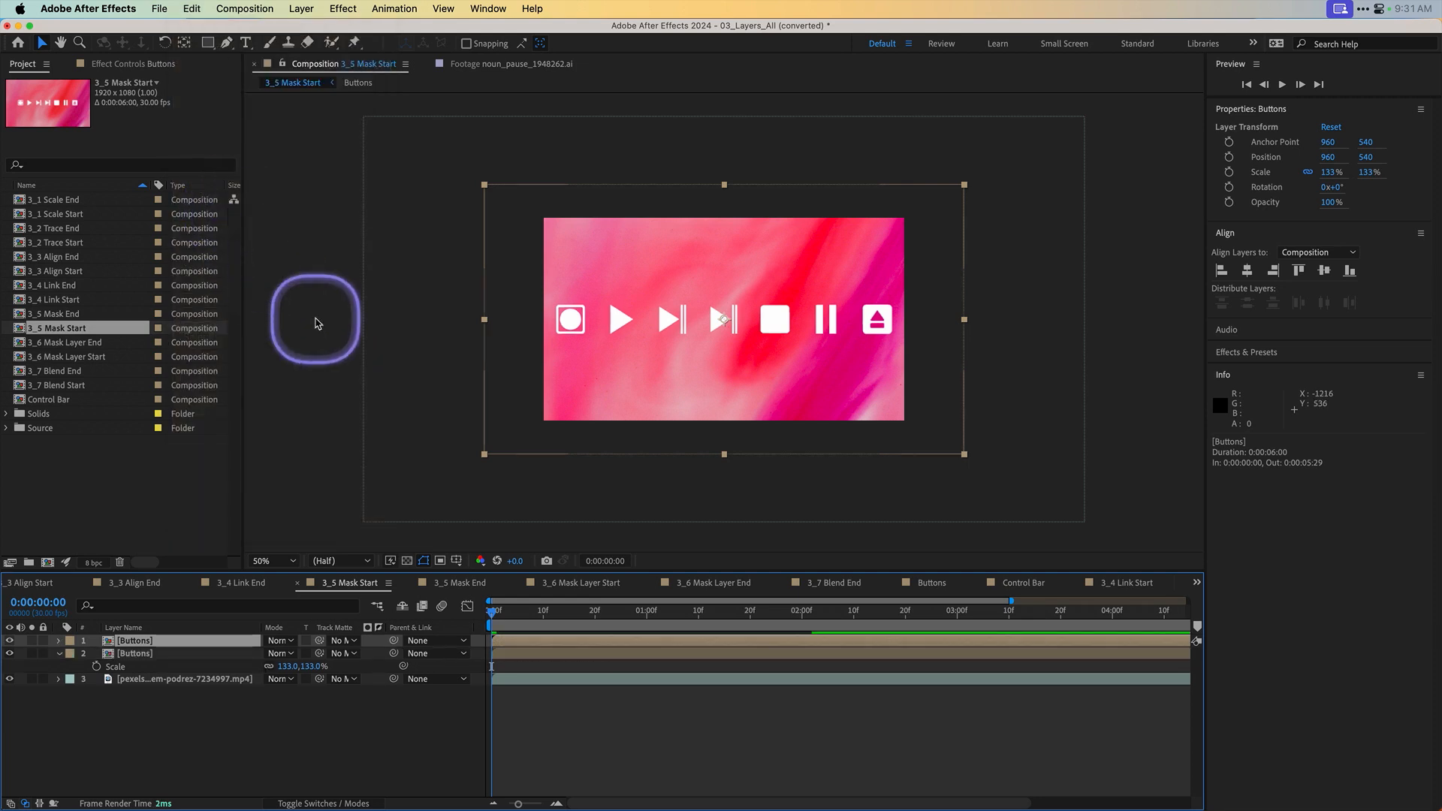
{"action": "left_click_drag", "start_coordinate": [161, 640], "coordinate": [158, 702]}
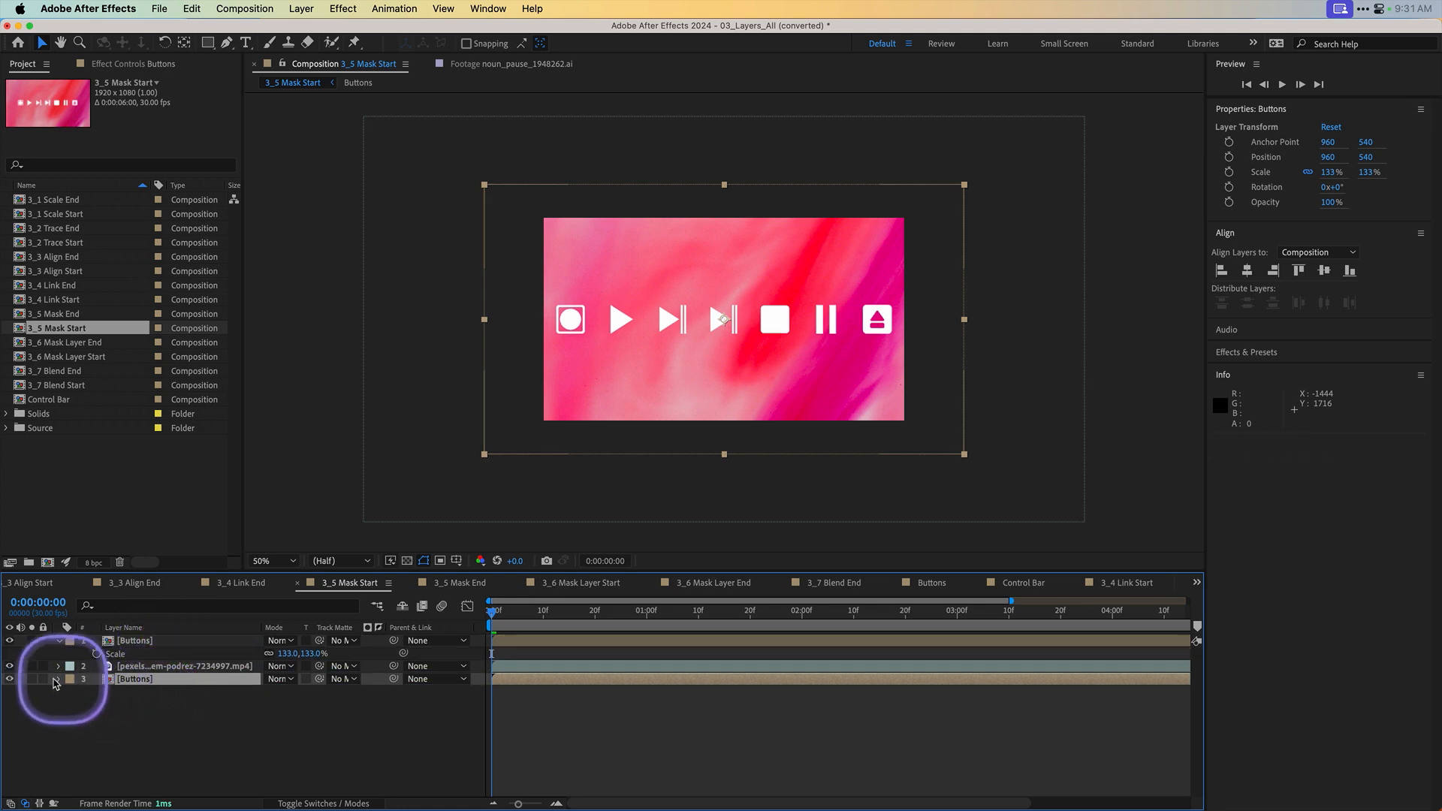
Step: Hide the video layer and the top Buttons layer, and rename the bottom Buttons layer as STROKES
{"action": "left_click", "coordinate": [9, 667]}
{"action": "left_click", "coordinate": [10, 641]}
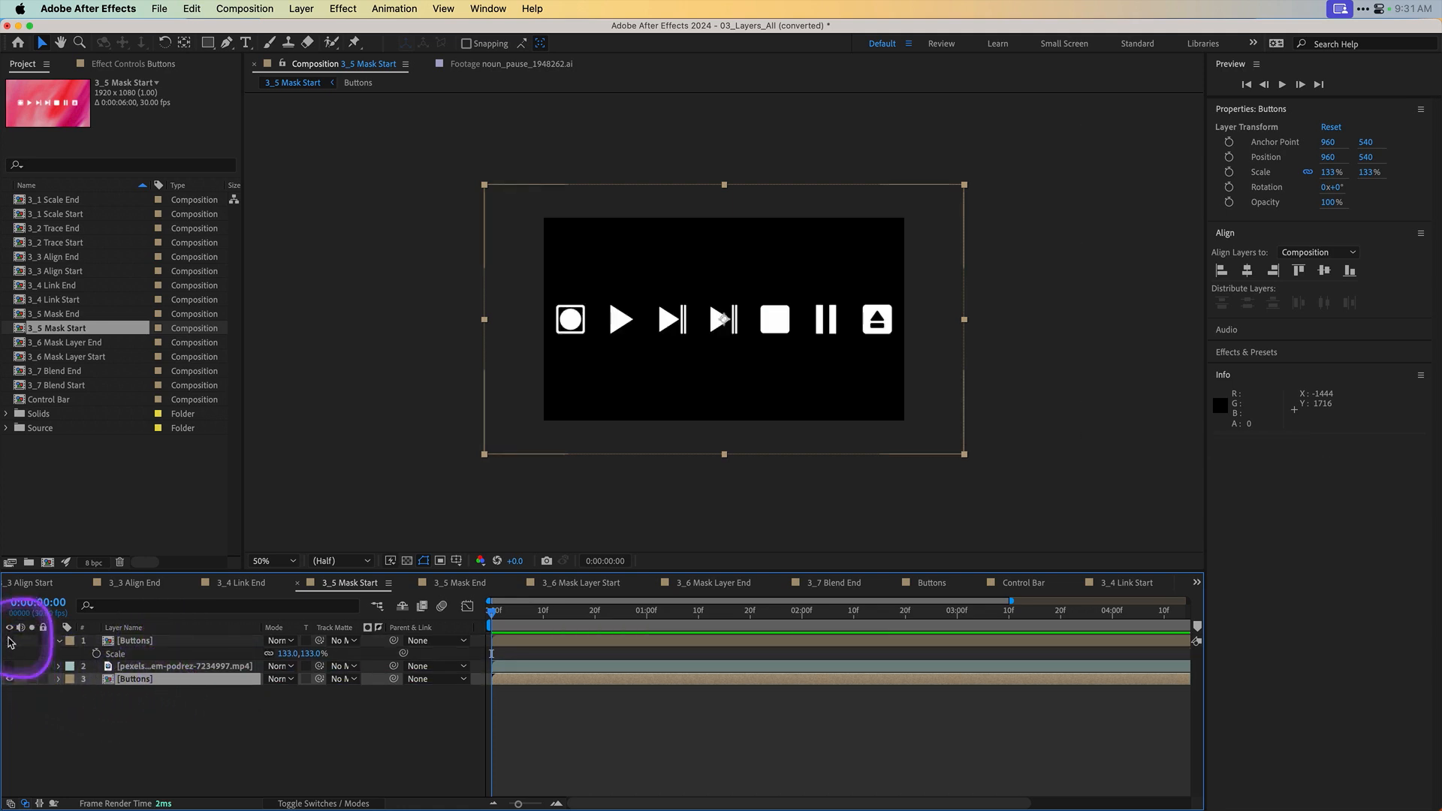
{"action": "left_click", "coordinate": [150, 717]}
{"action": "left_click", "coordinate": [128, 680]}
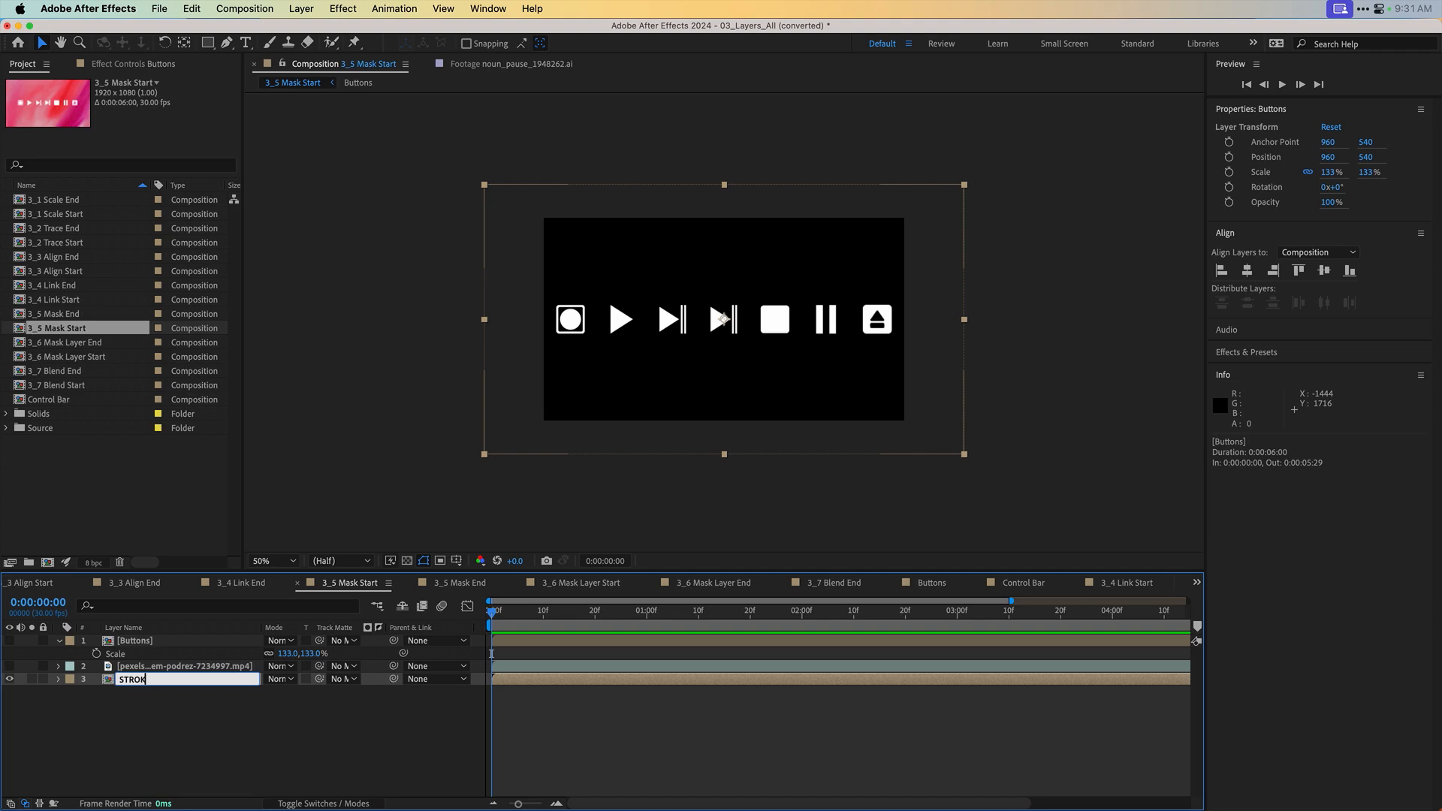
{"action": "key", "text": "Return"}
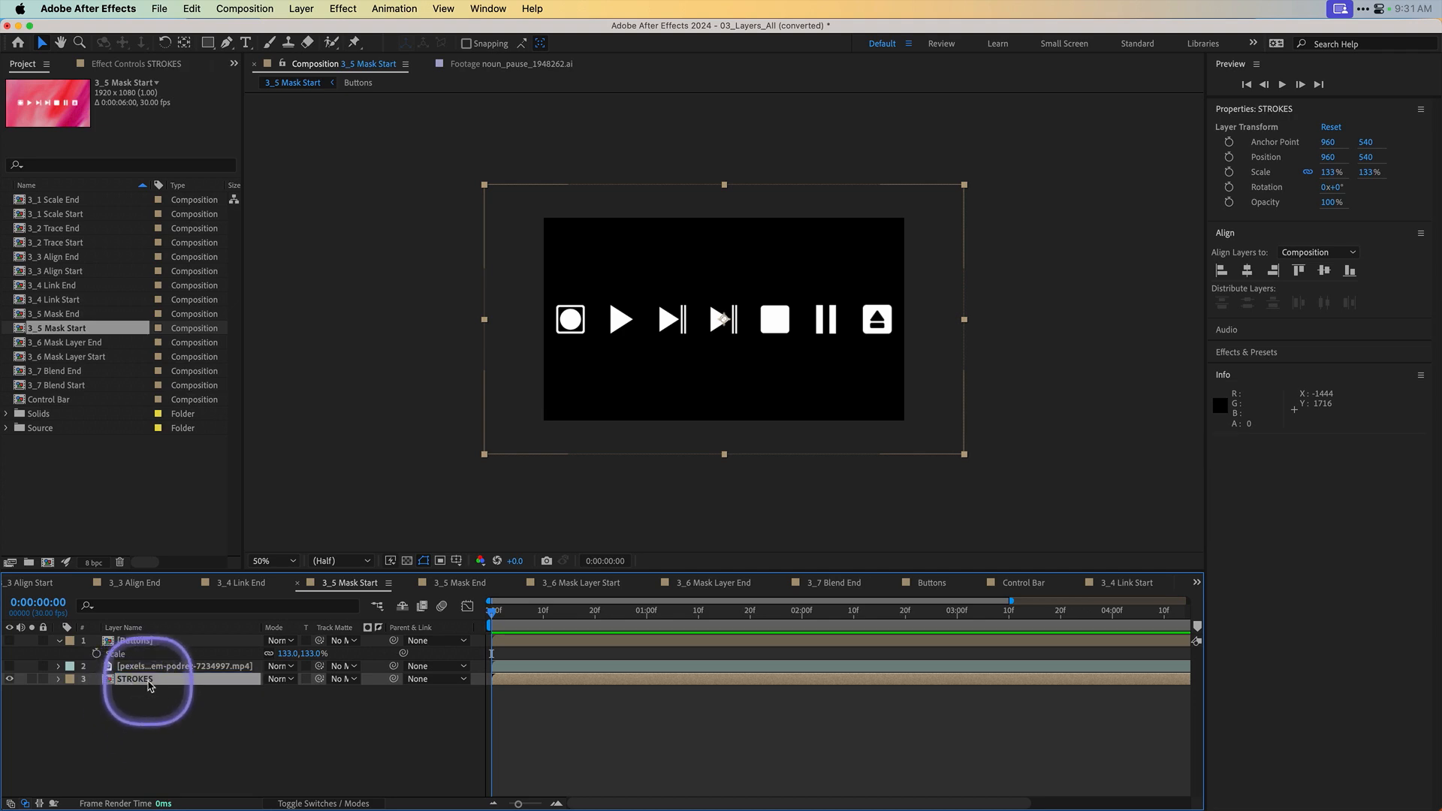
Step: Add a Stroke layer style to the STROKES layer
{"action": "left_click", "coordinate": [302, 9]}
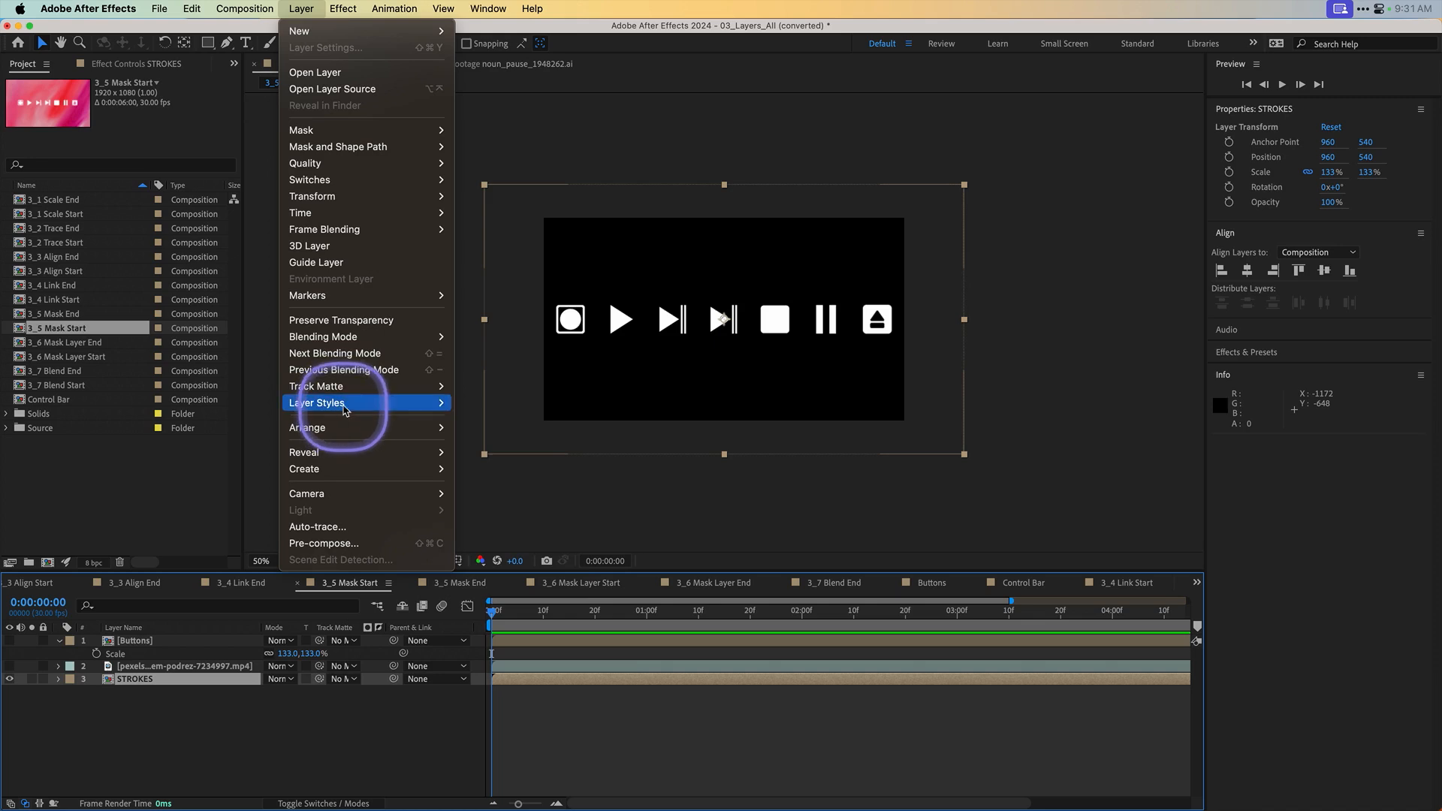
{"action": "mouse_move", "coordinate": [349, 405]}
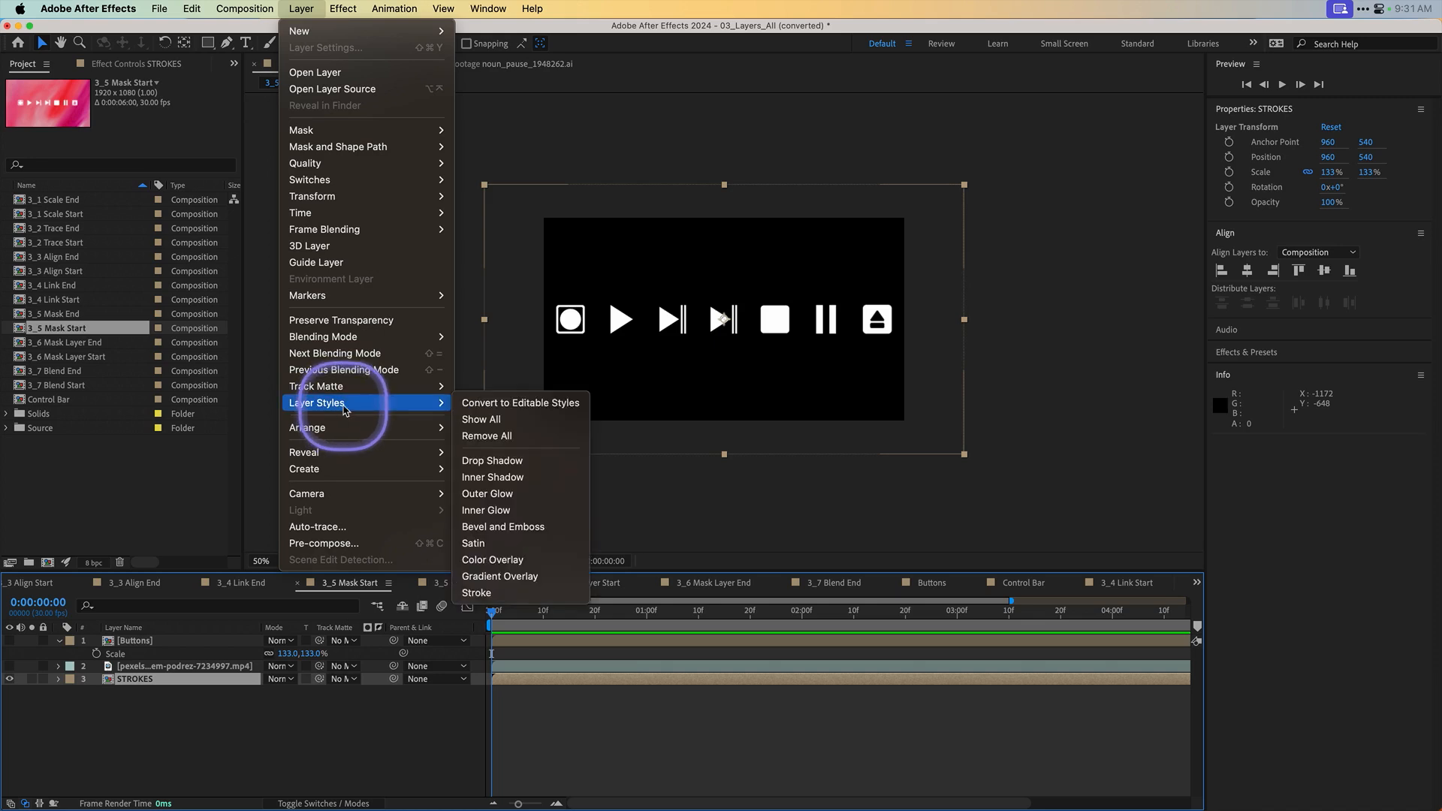
{"action": "left_click", "coordinate": [538, 594]}
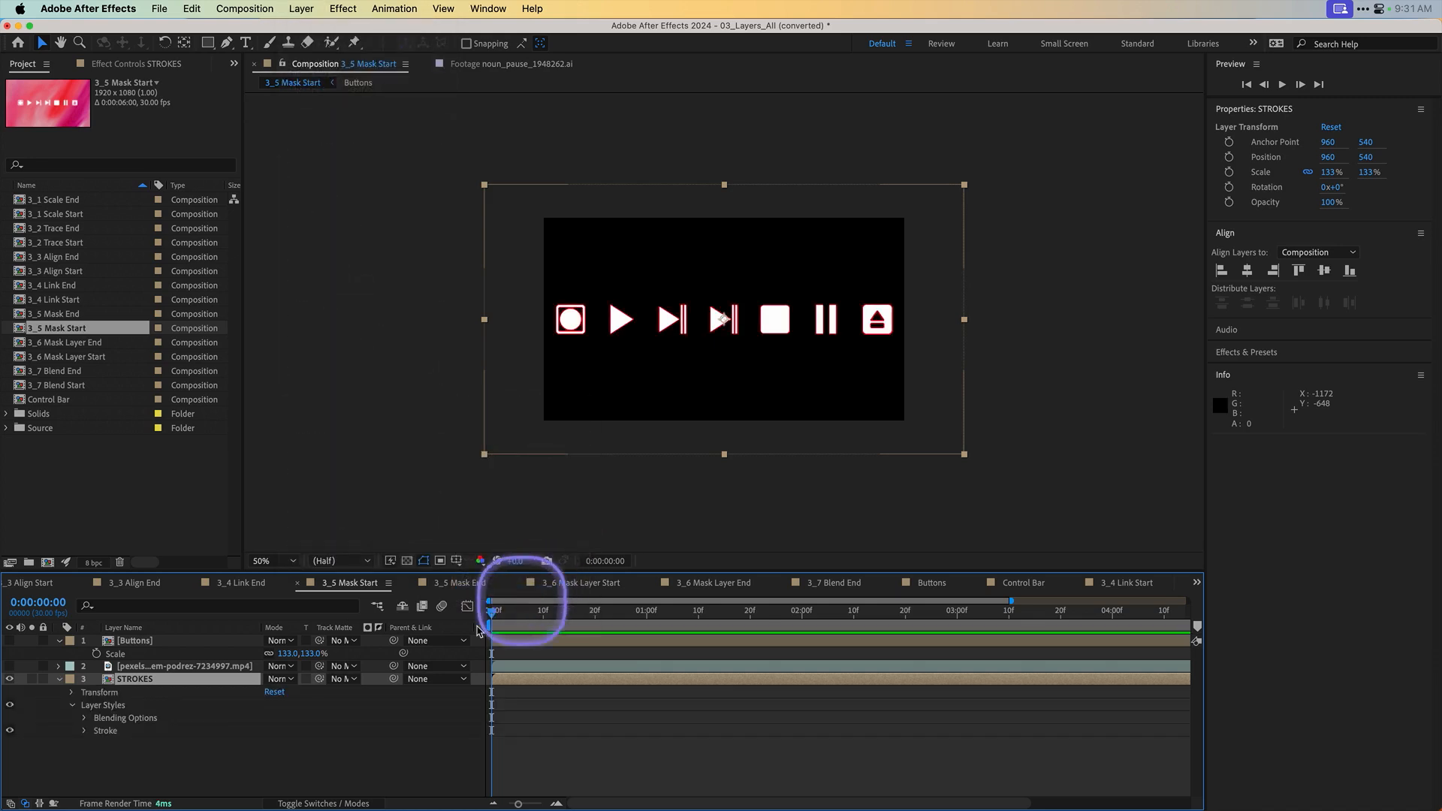
Step: Reveal the Stroke settings of the STROKES layer and change the stroke colour to light grey
{"action": "left_click", "coordinate": [84, 732]}
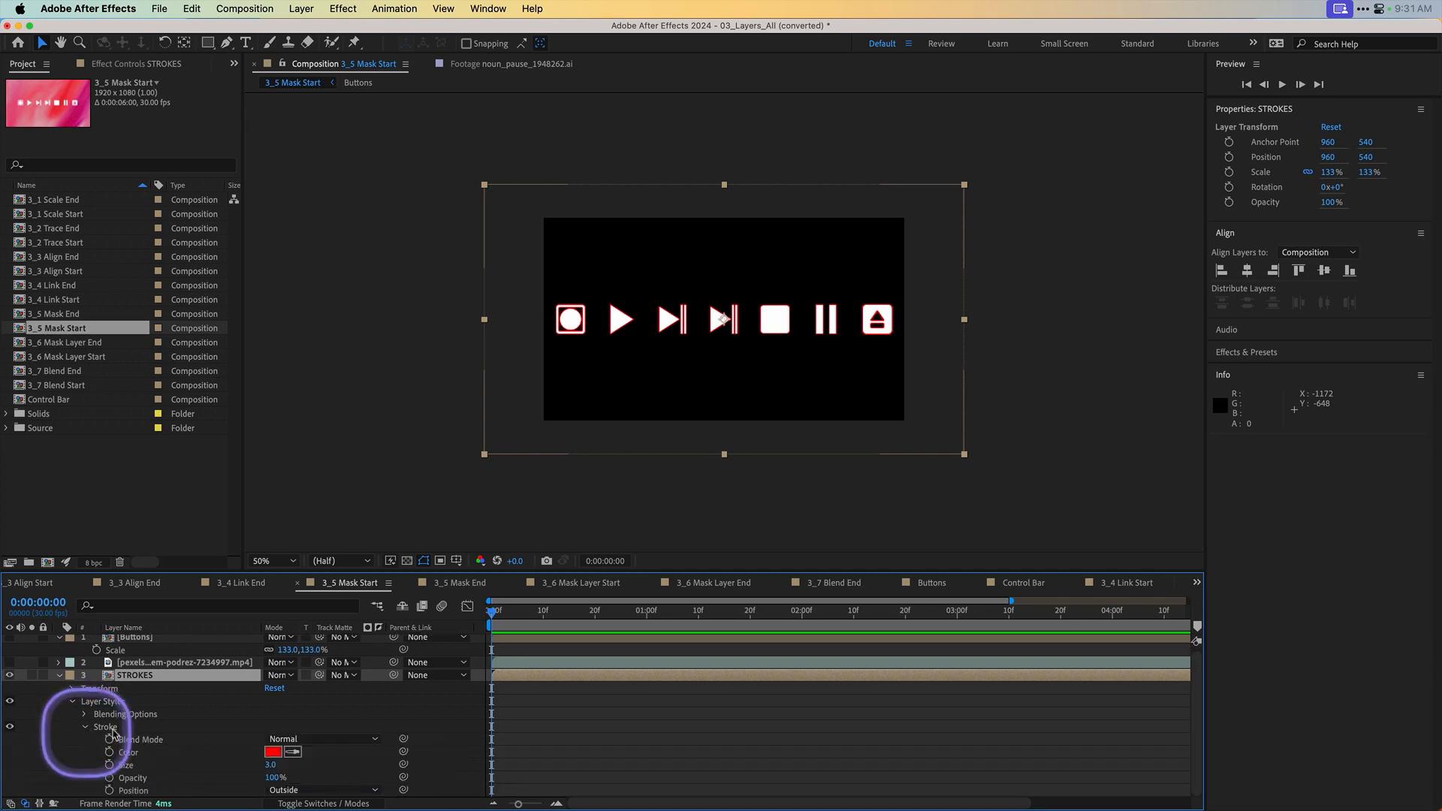
{"action": "left_click", "coordinate": [272, 752]}
{"action": "left_click", "coordinate": [568, 414]}
{"action": "left_click_drag", "start_coordinate": [568, 414], "coordinate": [540, 329]}
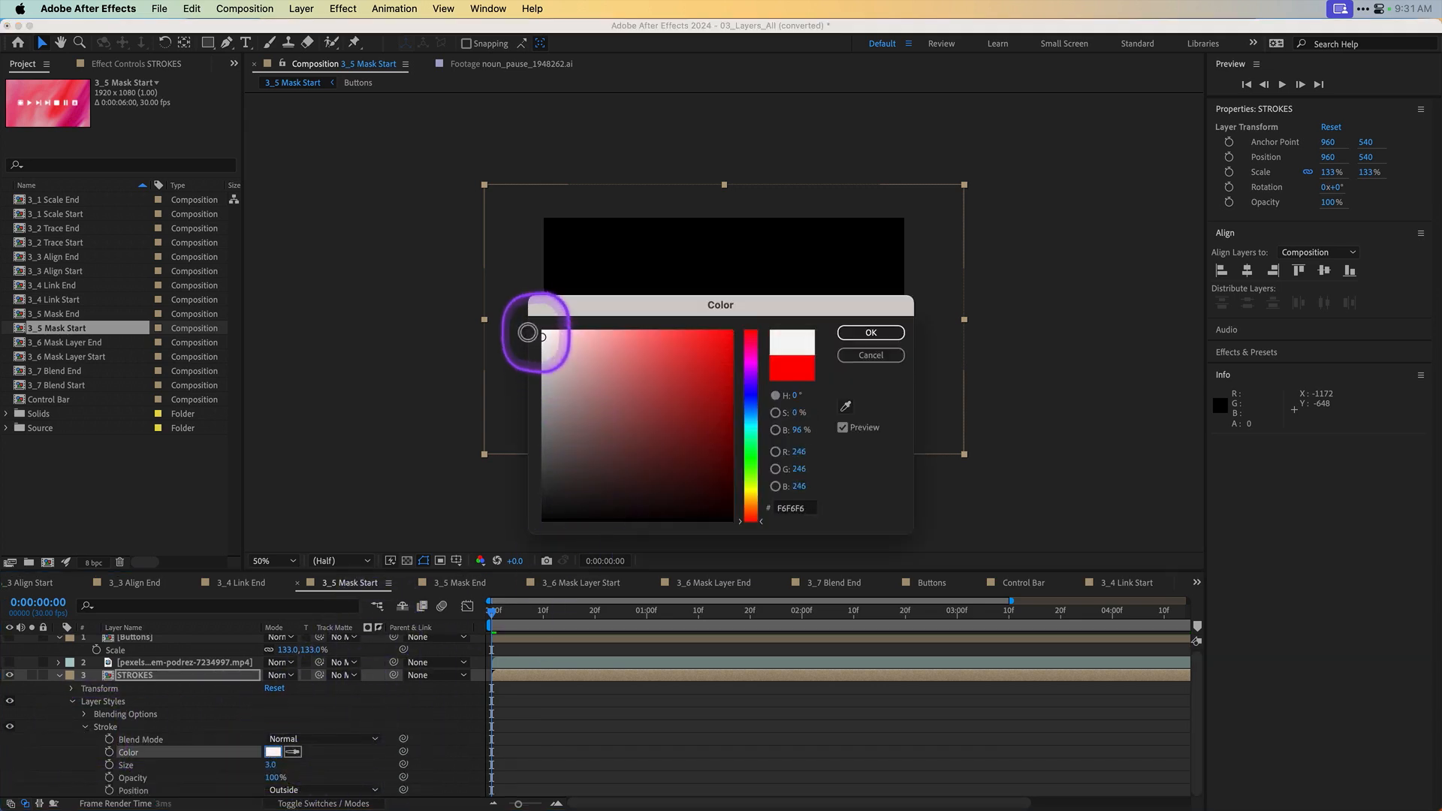
{"action": "left_click_drag", "start_coordinate": [546, 391], "coordinate": [543, 377]}
{"action": "left_click", "coordinate": [872, 333]}
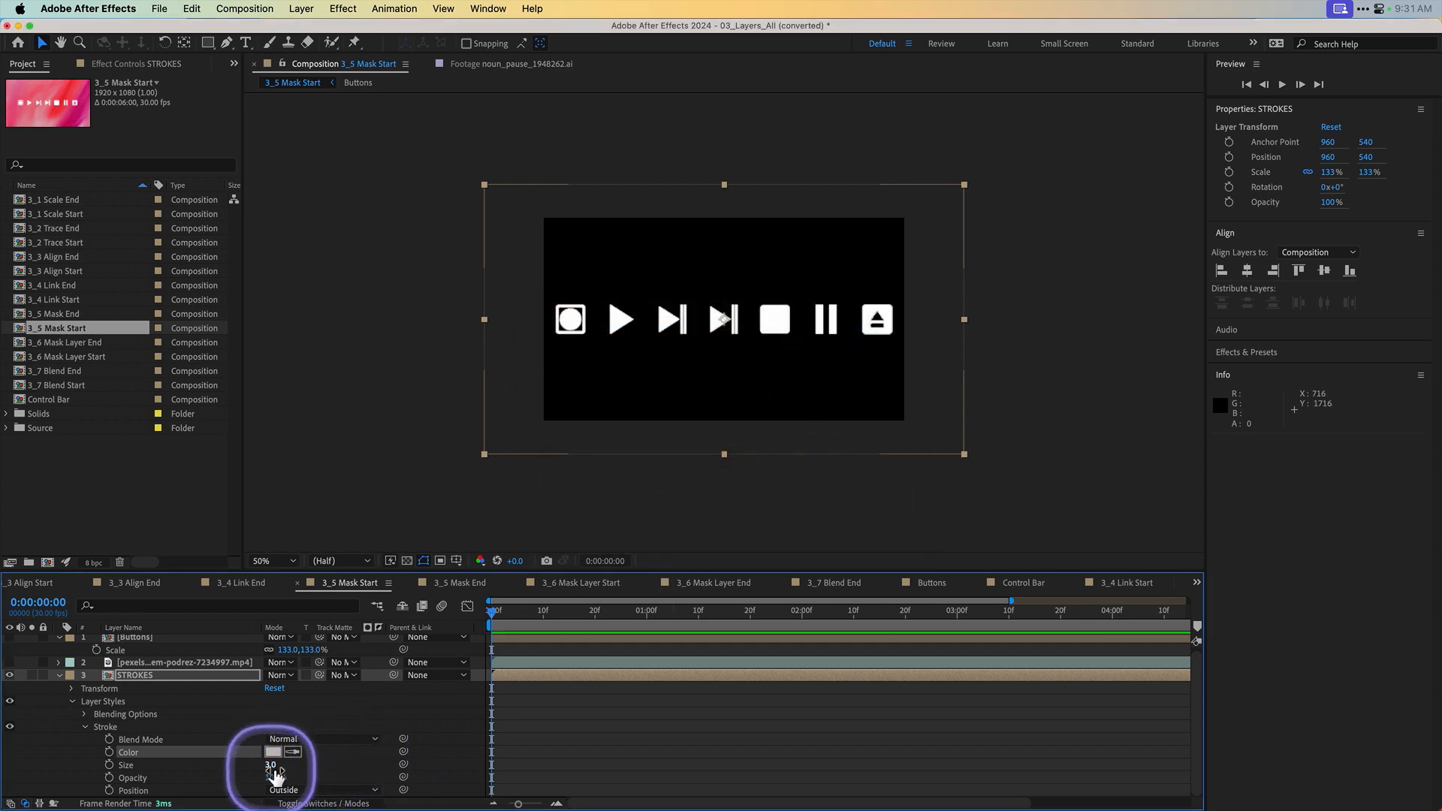
Step: Set the stroke size on the STROKES layer to 15 with its position at Outside
{"action": "left_click_drag", "start_coordinate": [272, 765], "coordinate": [343, 773]}
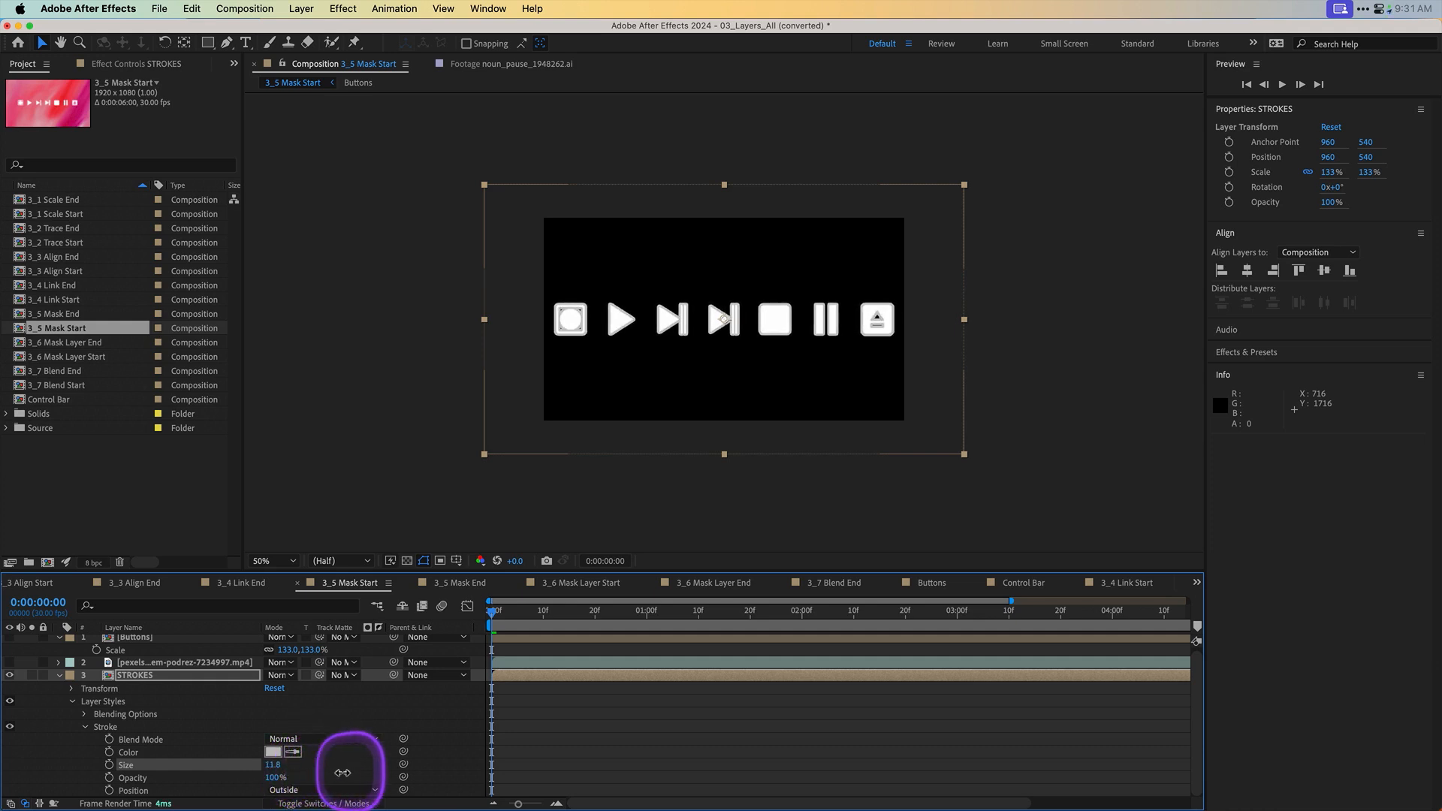
{"action": "left_click", "coordinate": [274, 765]}
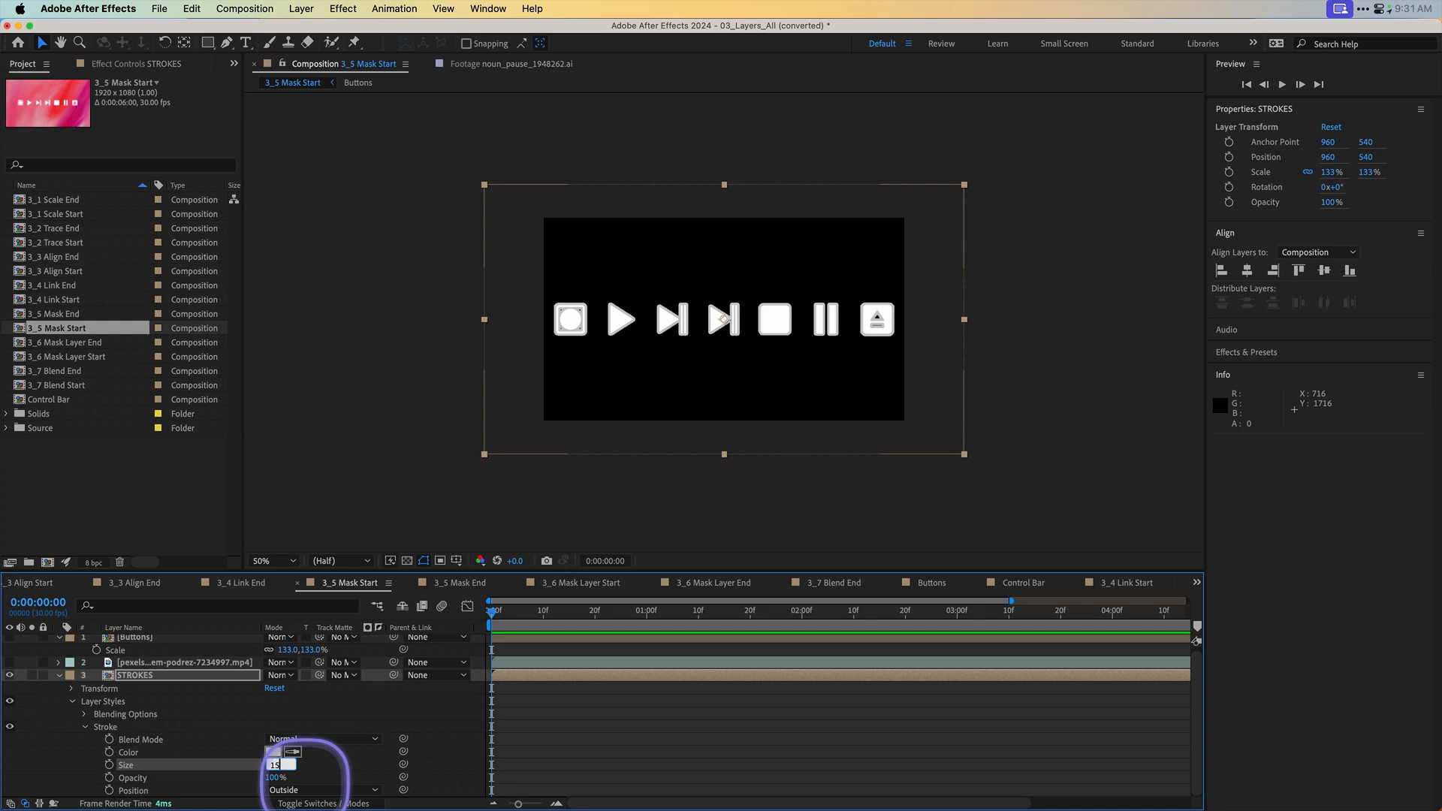
{"action": "left_click", "coordinate": [316, 792]}
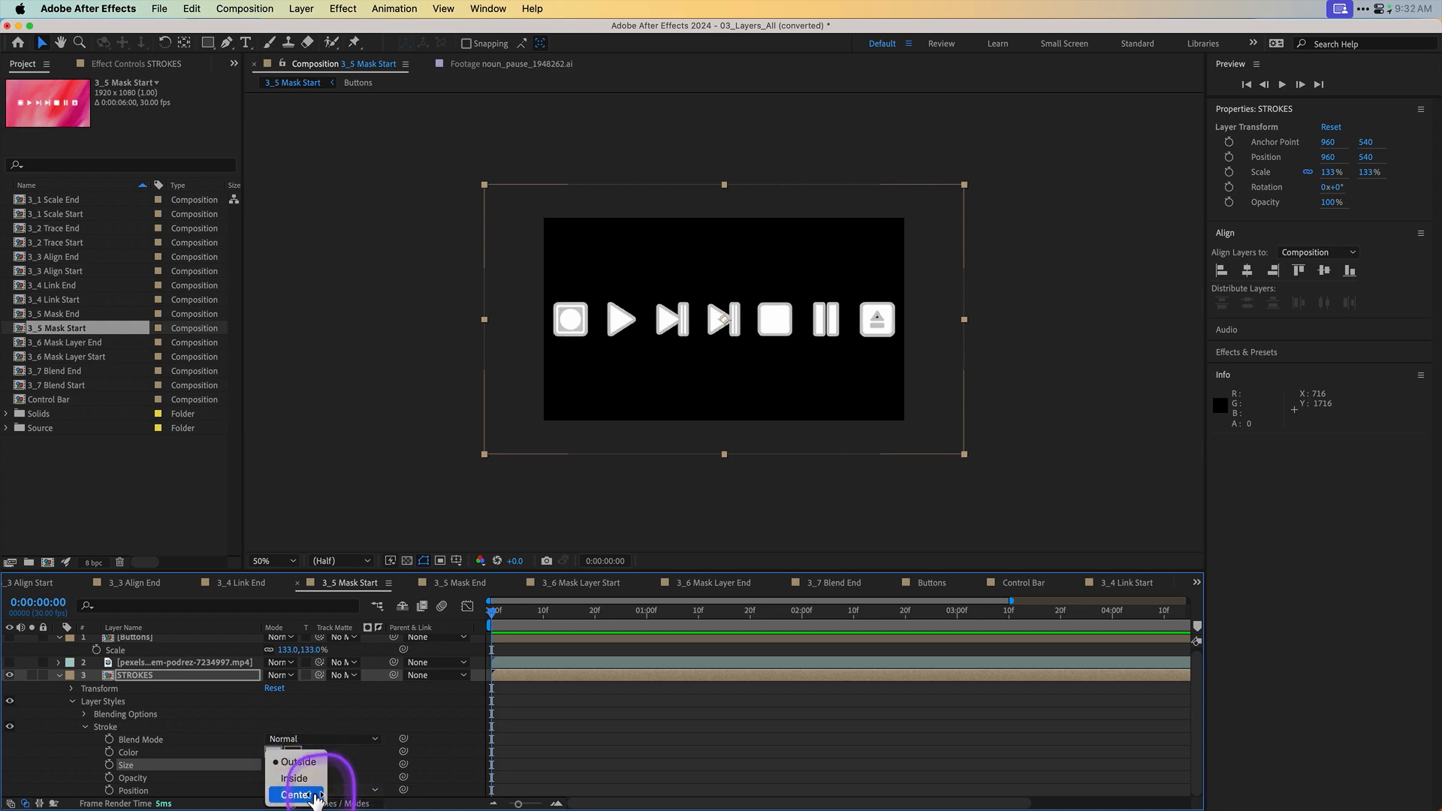
{"action": "left_click", "coordinate": [306, 762]}
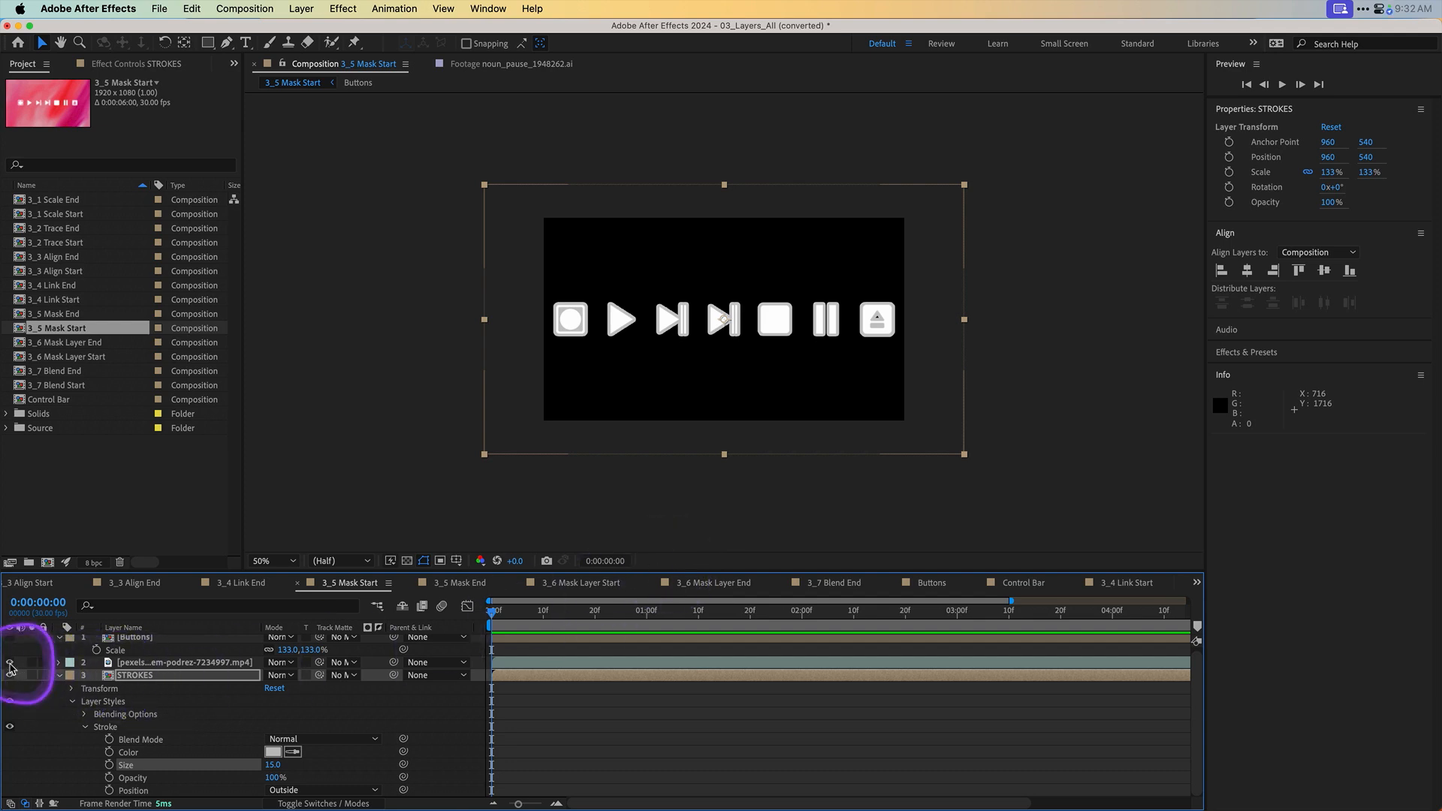
Step: Make the pexels video layer and the top Buttons layer visible again
{"action": "left_click", "coordinate": [10, 663]}
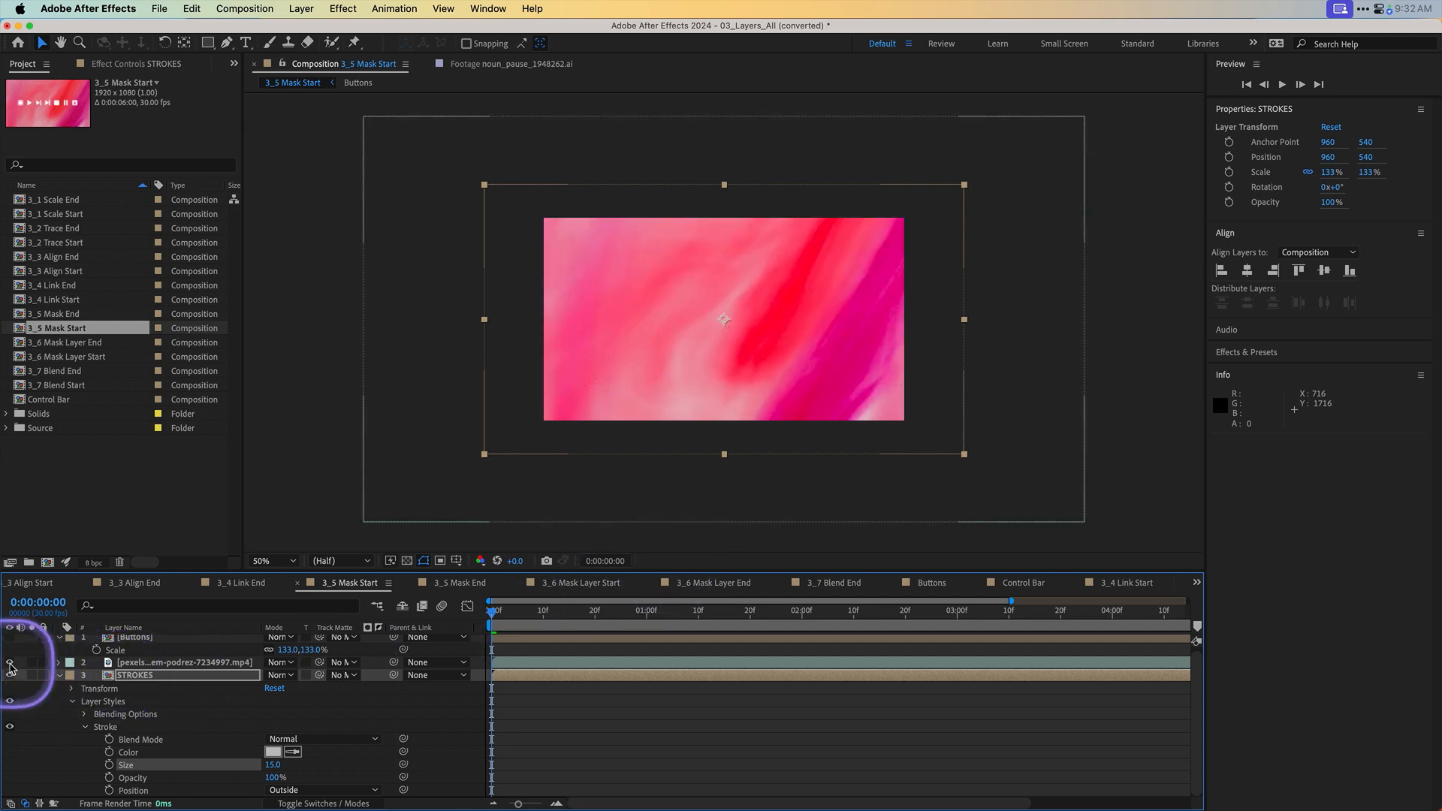
{"action": "left_click", "coordinate": [133, 664]}
{"action": "left_click", "coordinate": [151, 642]}
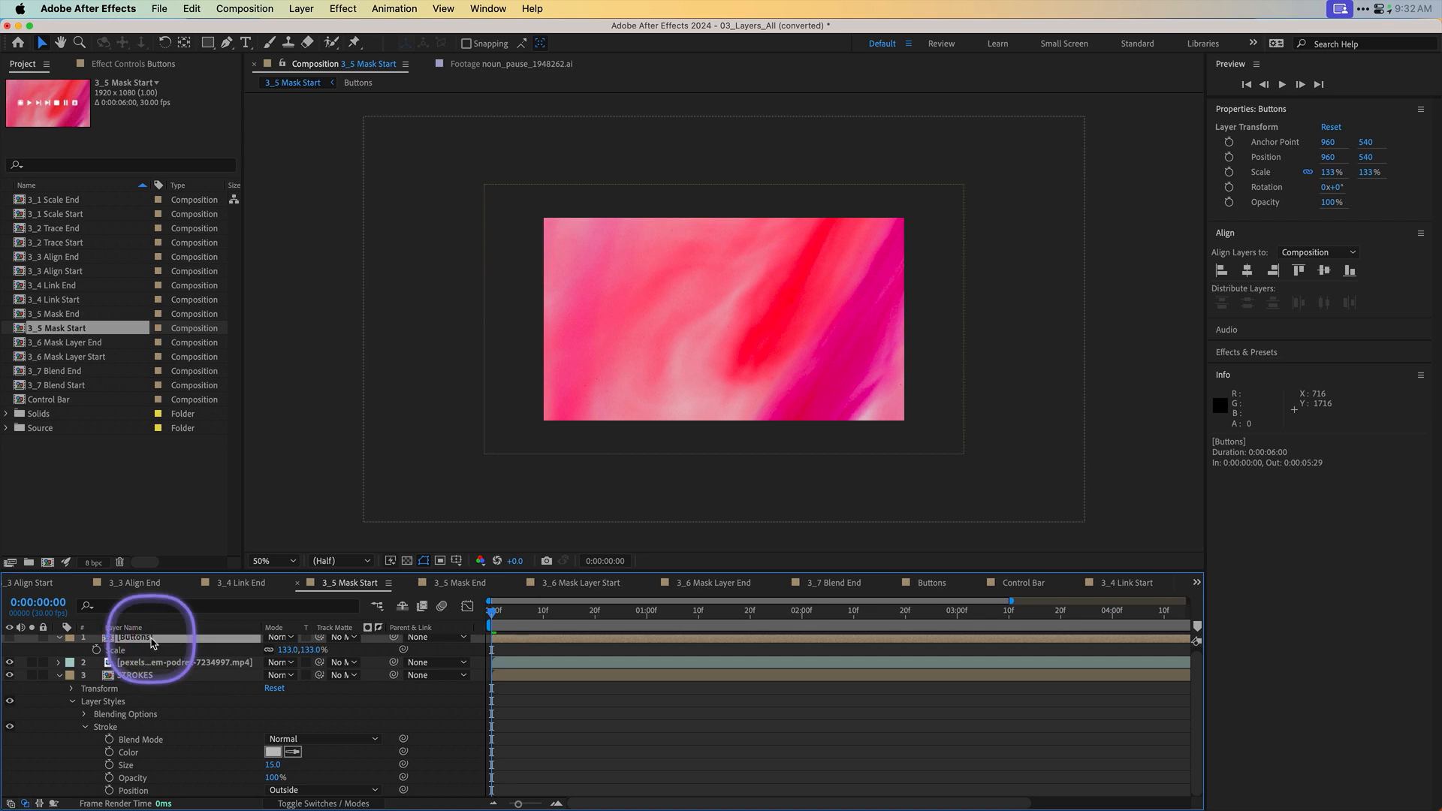
{"action": "left_click", "coordinate": [11, 647]}
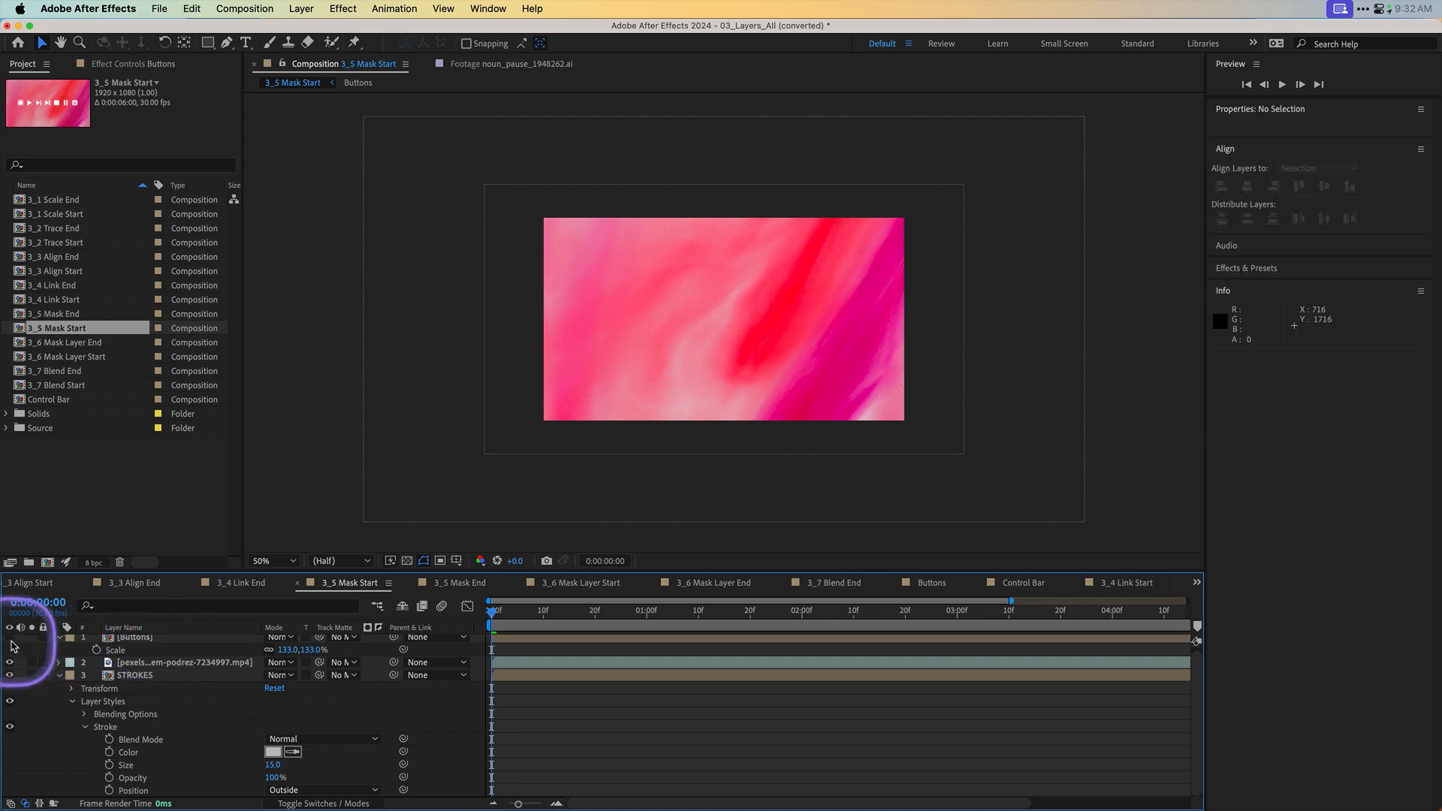
{"action": "left_click", "coordinate": [11, 639]}
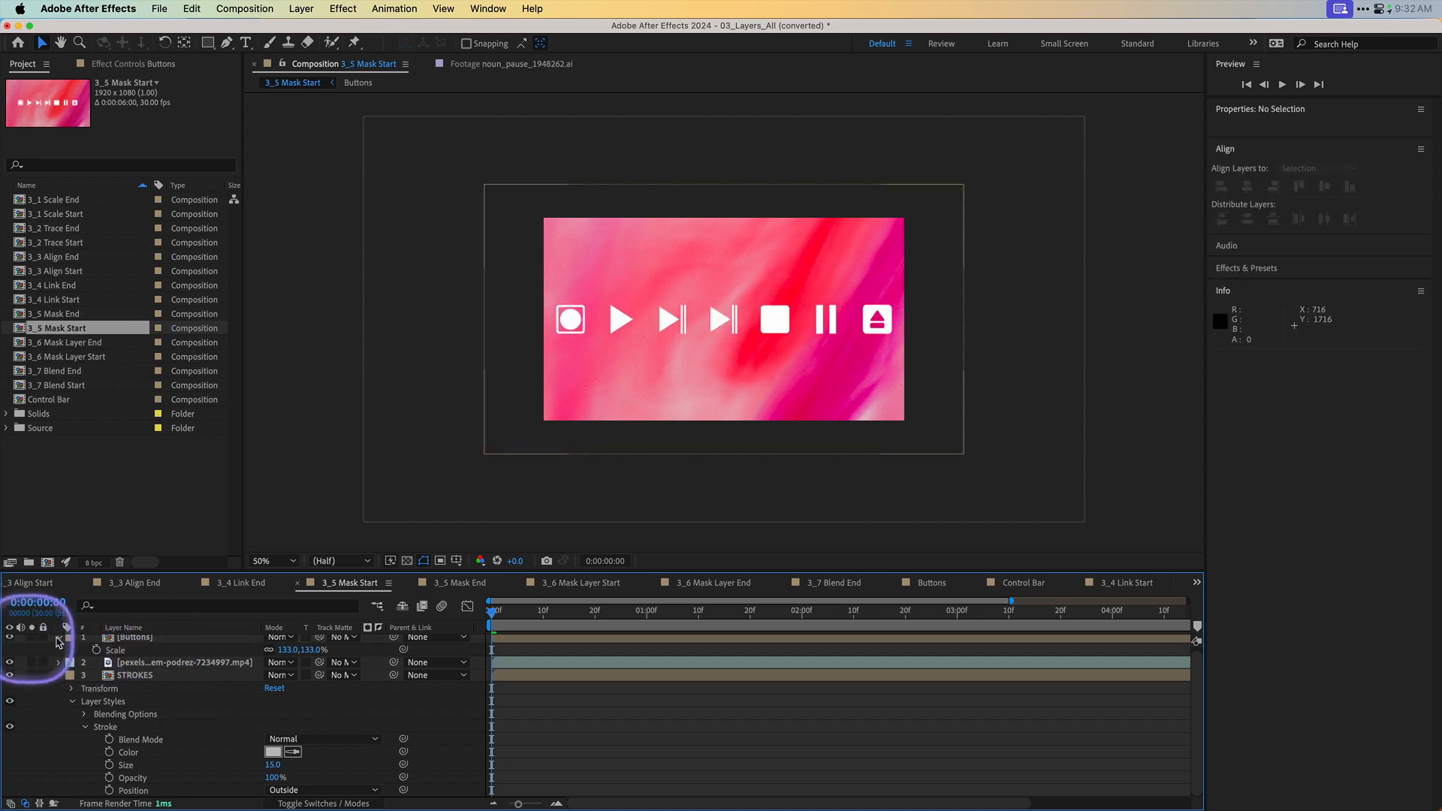
Step: Set the pexels video layer's track matte to the Buttons layer so the video fills the icons
{"action": "left_click", "coordinate": [136, 640]}
{"action": "left_click", "coordinate": [144, 664]}
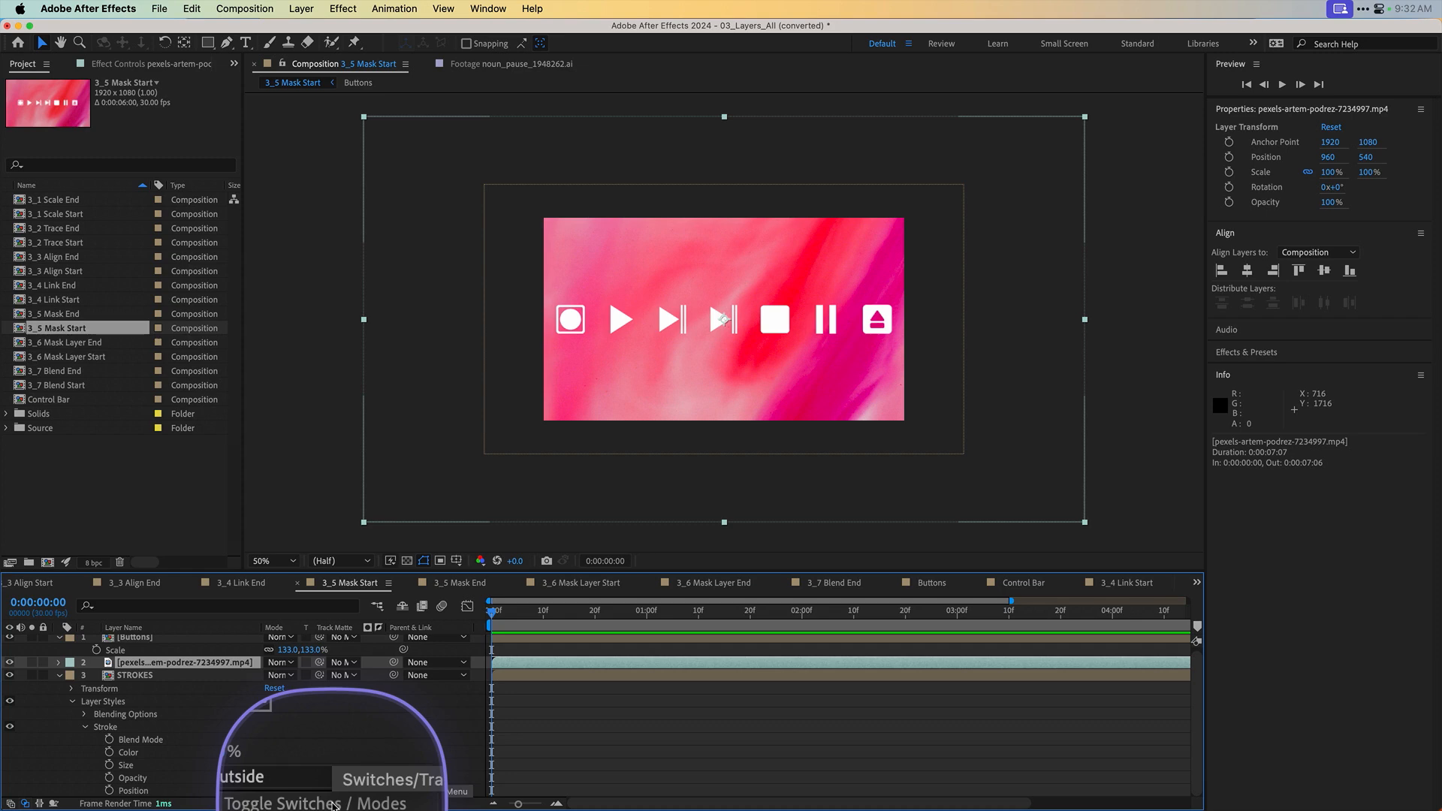
{"action": "left_click", "coordinate": [333, 805]}
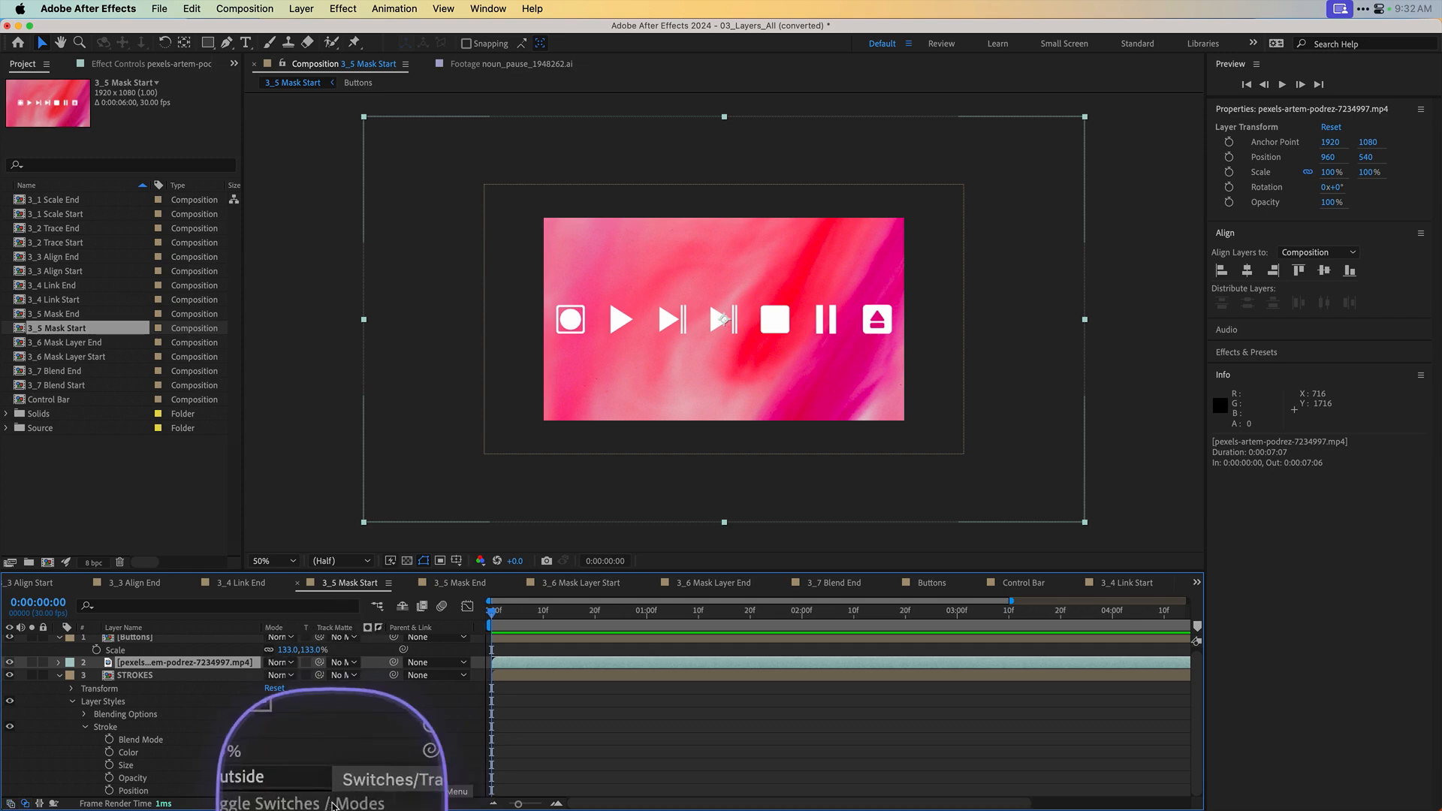
{"action": "left_click", "coordinate": [334, 805]}
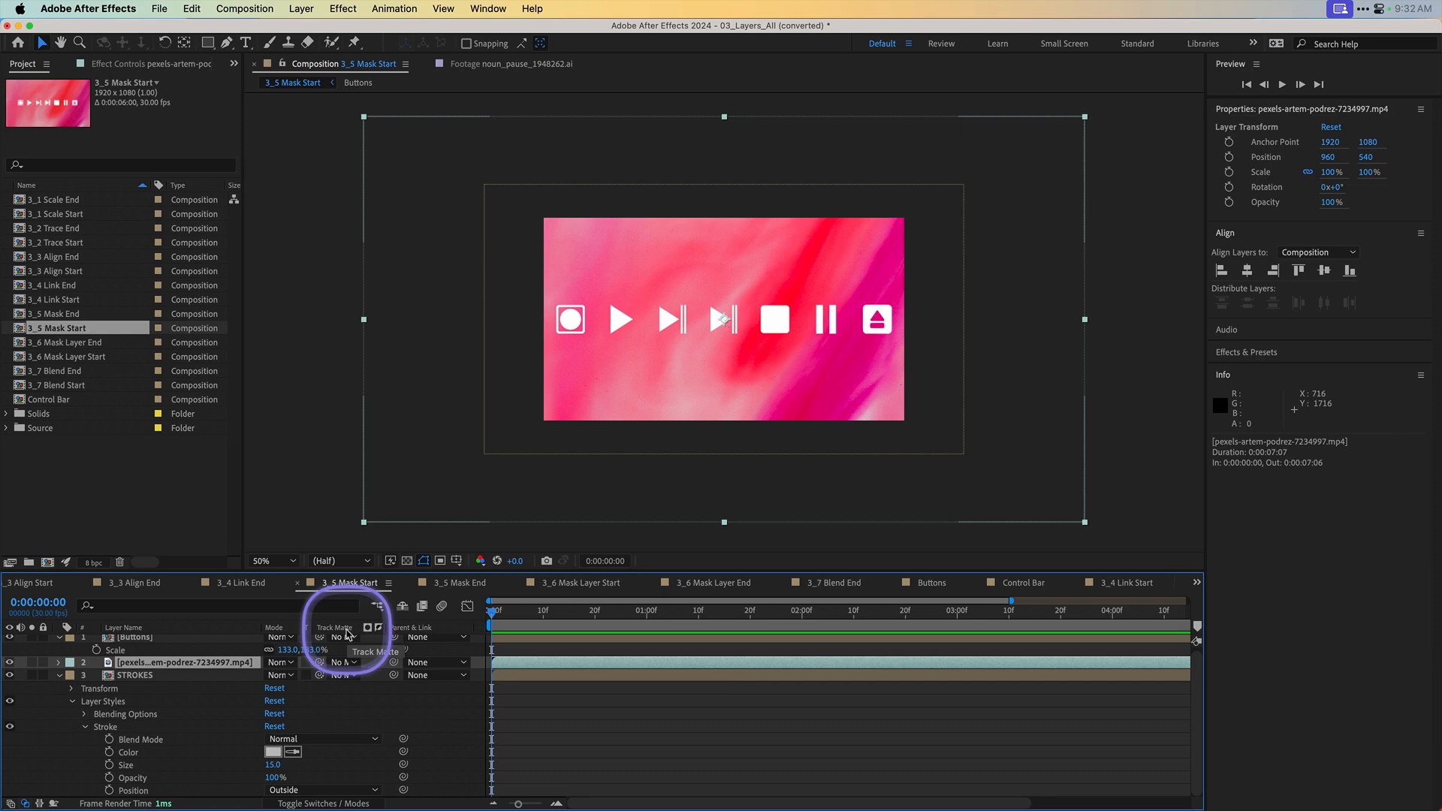
{"action": "left_click", "coordinate": [344, 662]}
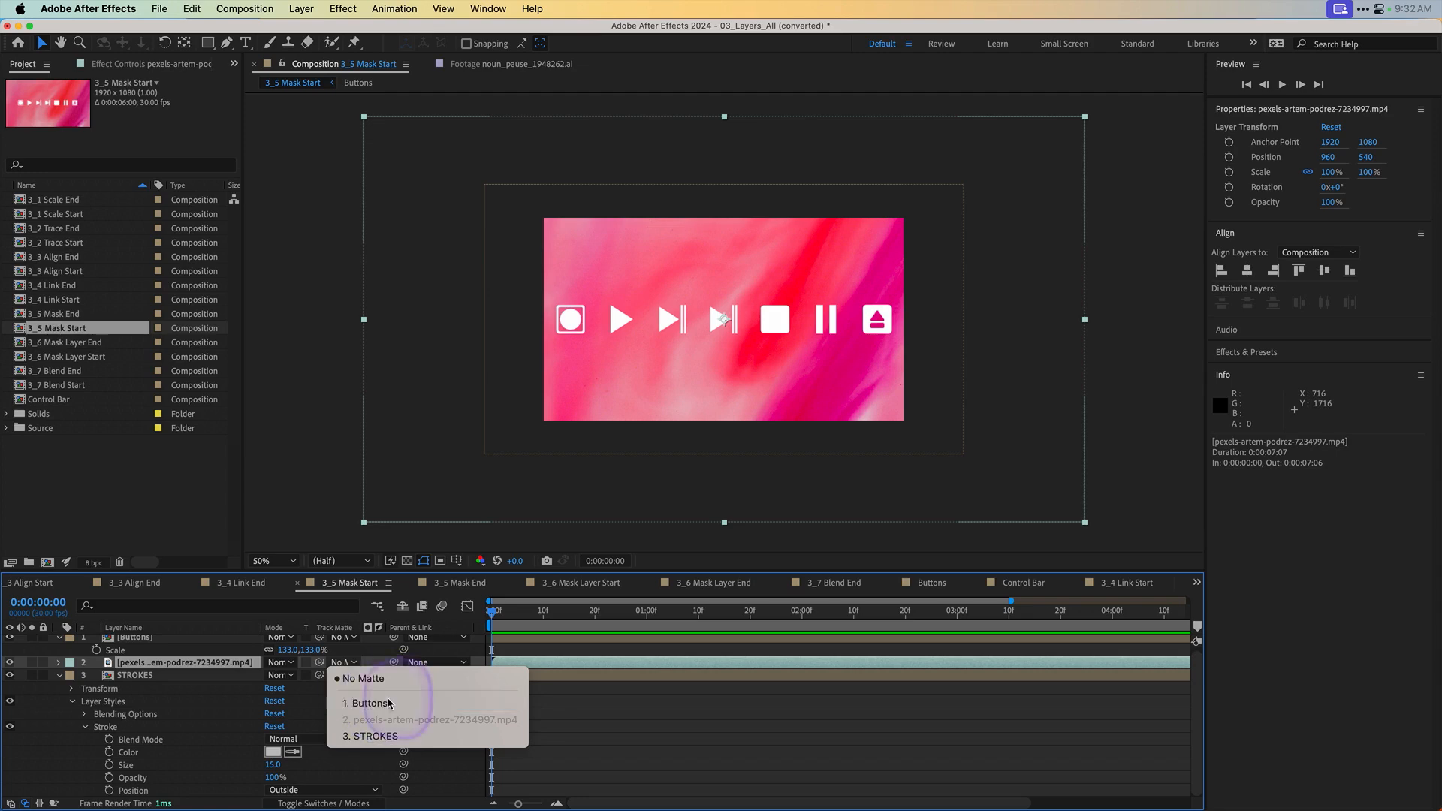
{"action": "left_click", "coordinate": [389, 704]}
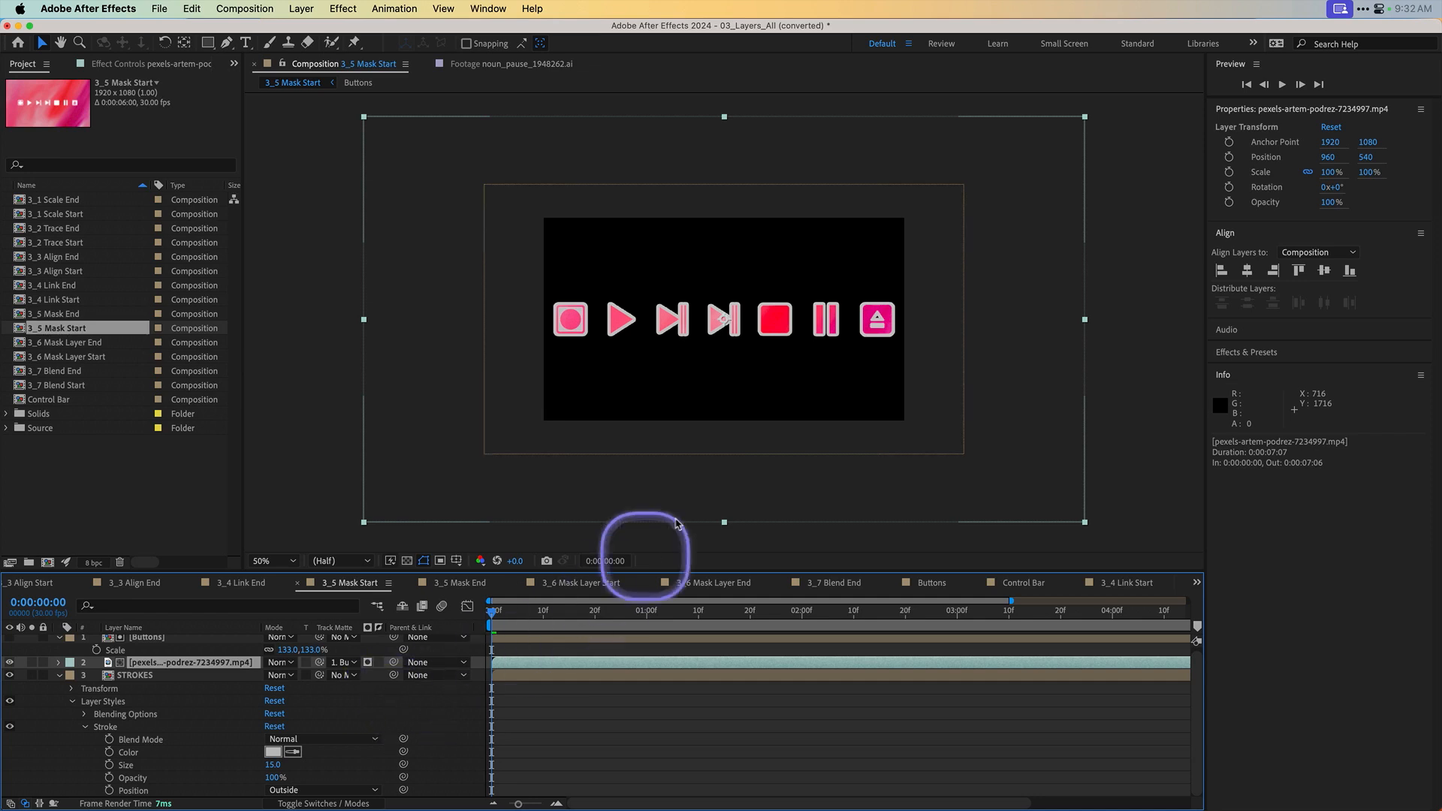
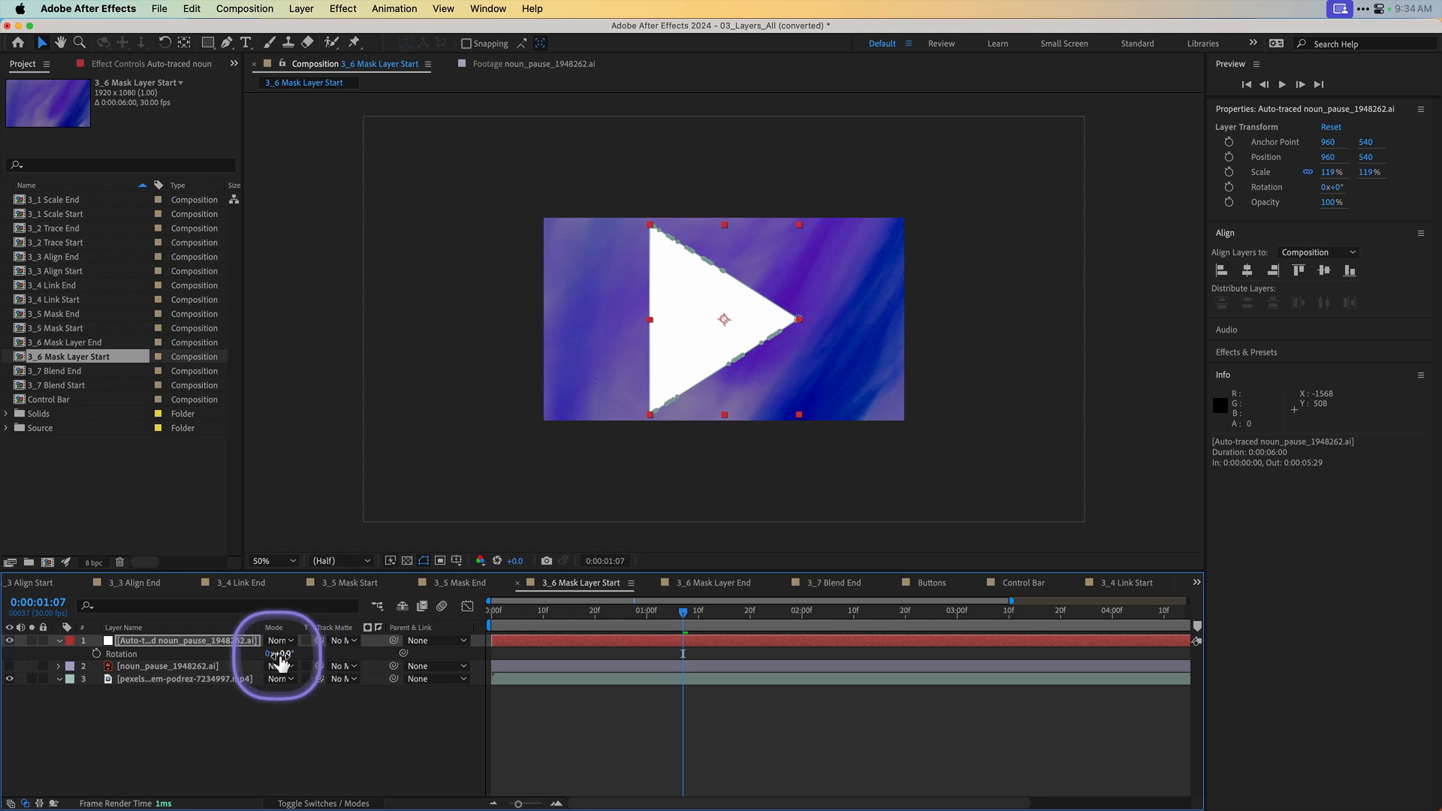
Step: Try rotating the auto-traced play icon layer to 17° and undo its trial transform changes
{"action": "left_click_drag", "start_coordinate": [284, 655], "coordinate": [302, 667]}
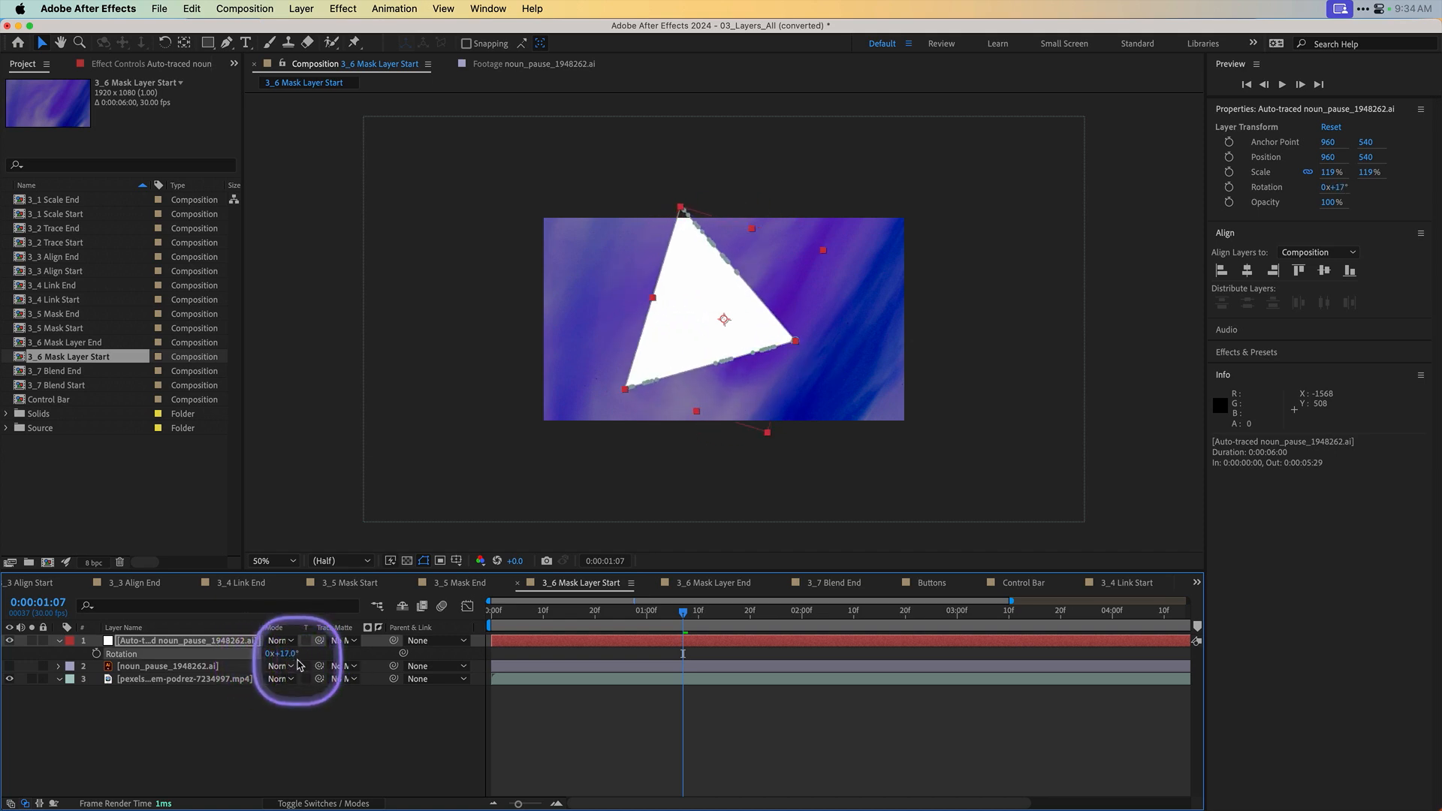
{"action": "key", "text": "super+z"}
{"action": "left_click", "coordinate": [192, 727]}
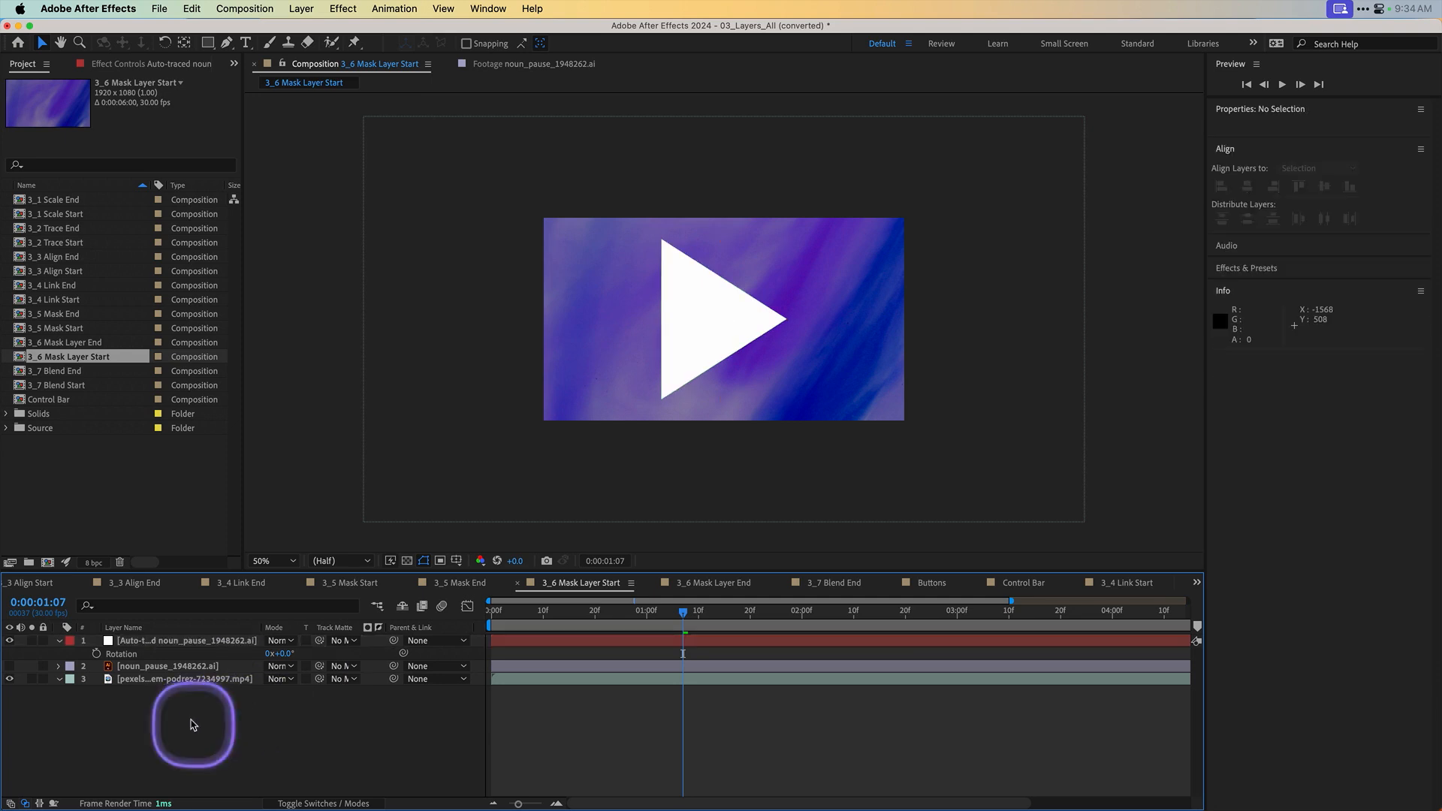
Step: Reveal all mask properties of the auto-traced play icon layer and copy its Mask 1
{"action": "left_click", "coordinate": [173, 643]}
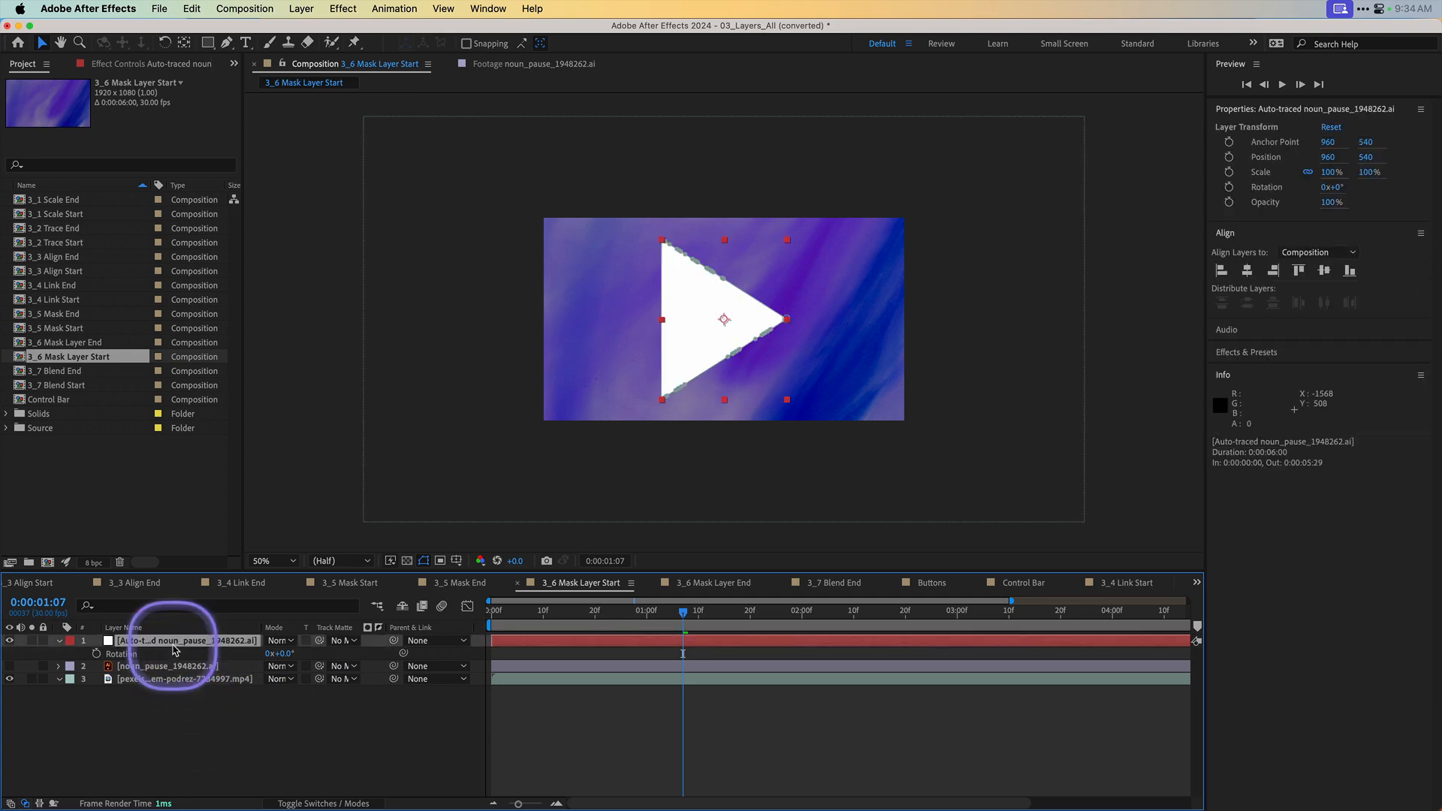
{"action": "key", "text": "m"}
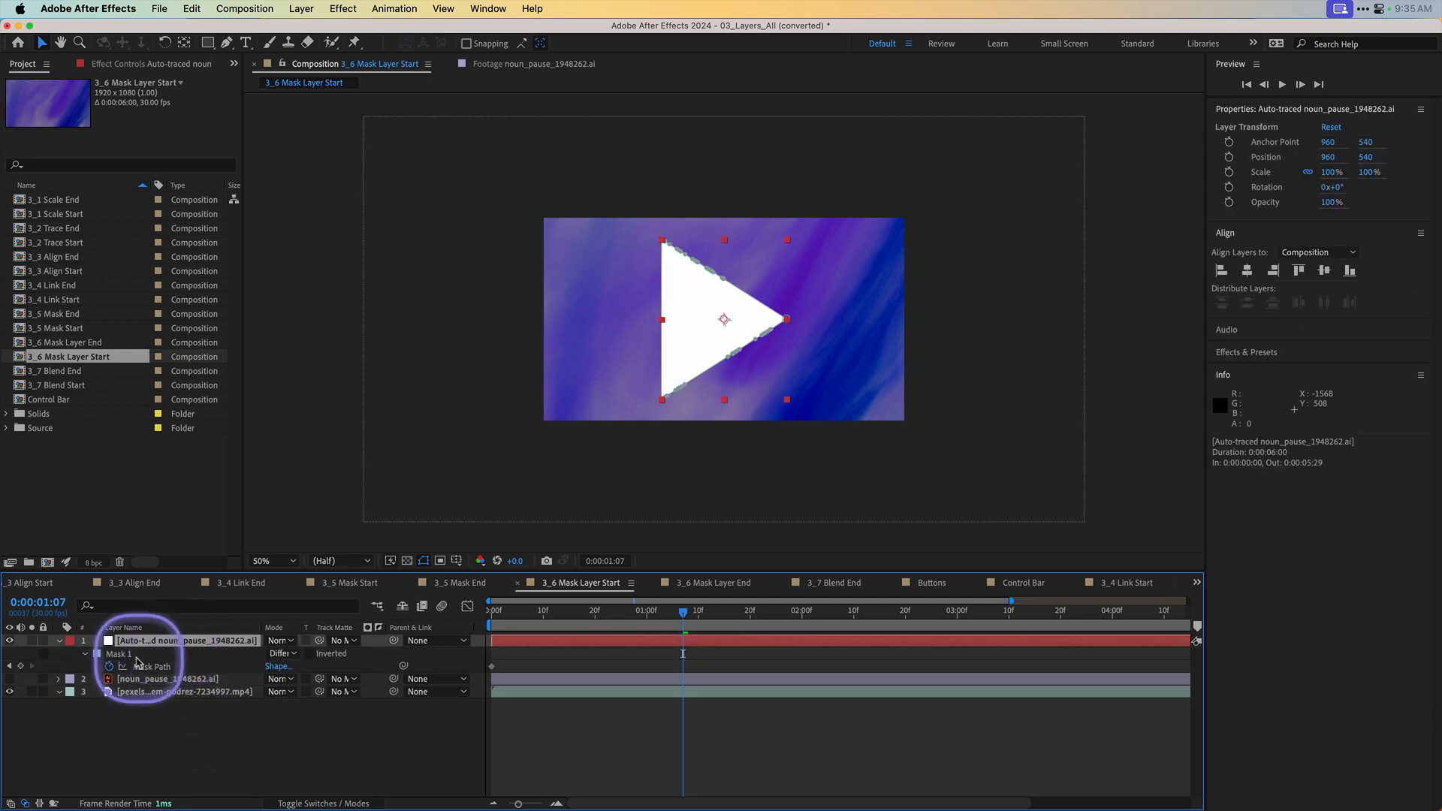
{"action": "key", "text": "m"}
{"action": "key", "text": "m"}
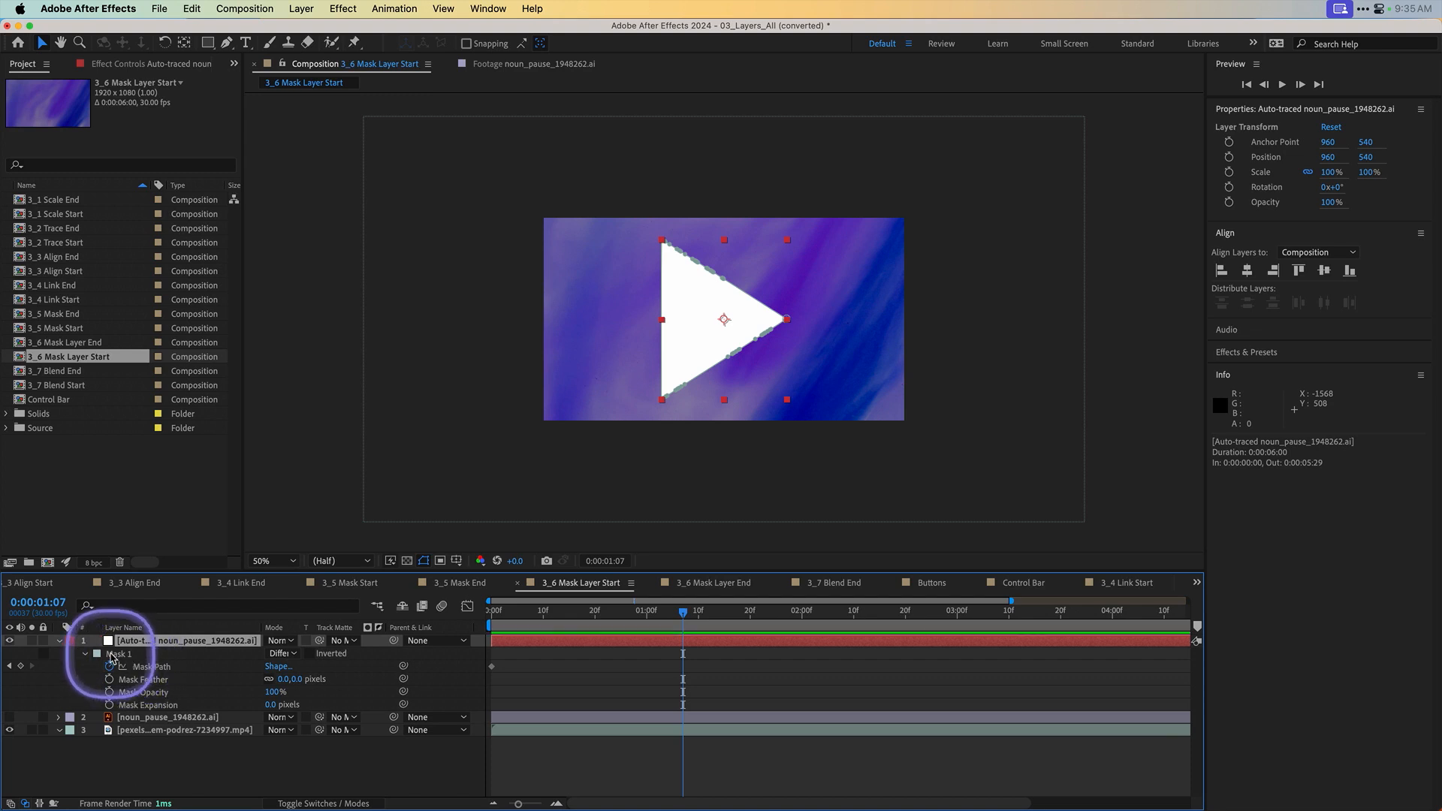
{"action": "left_click", "coordinate": [82, 678]}
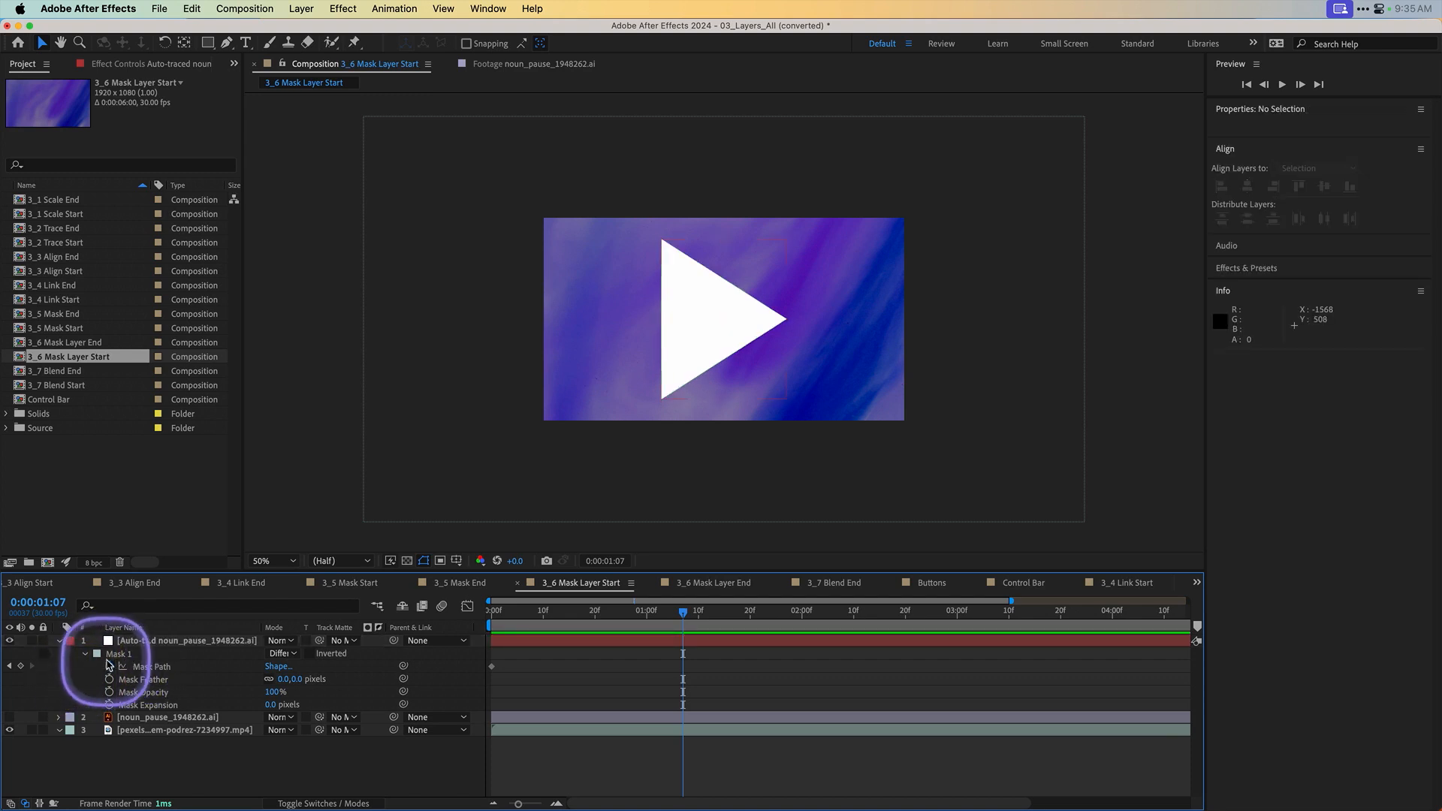
{"action": "left_click", "coordinate": [114, 656]}
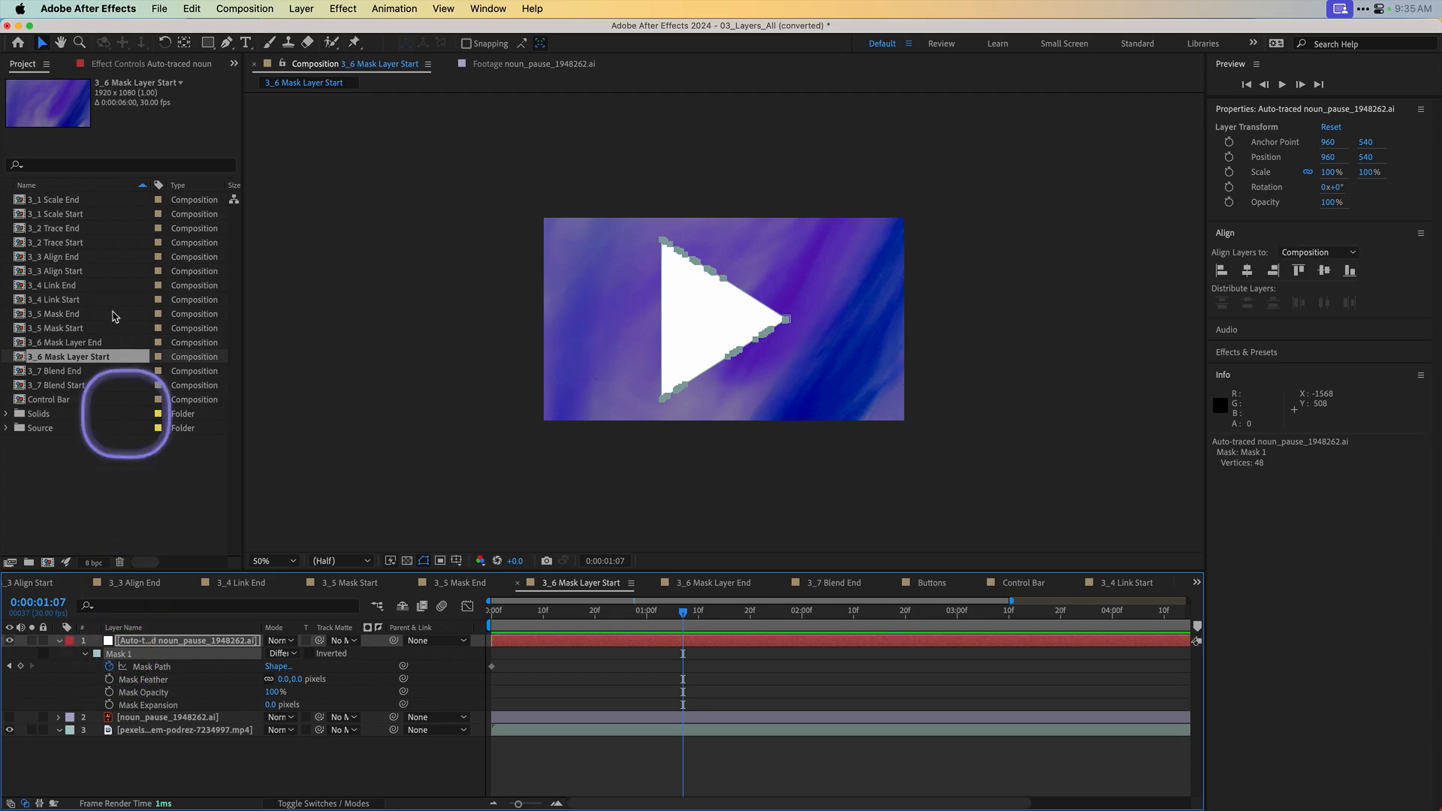
{"action": "left_click", "coordinate": [197, 9]}
{"action": "left_click", "coordinate": [197, 106]}
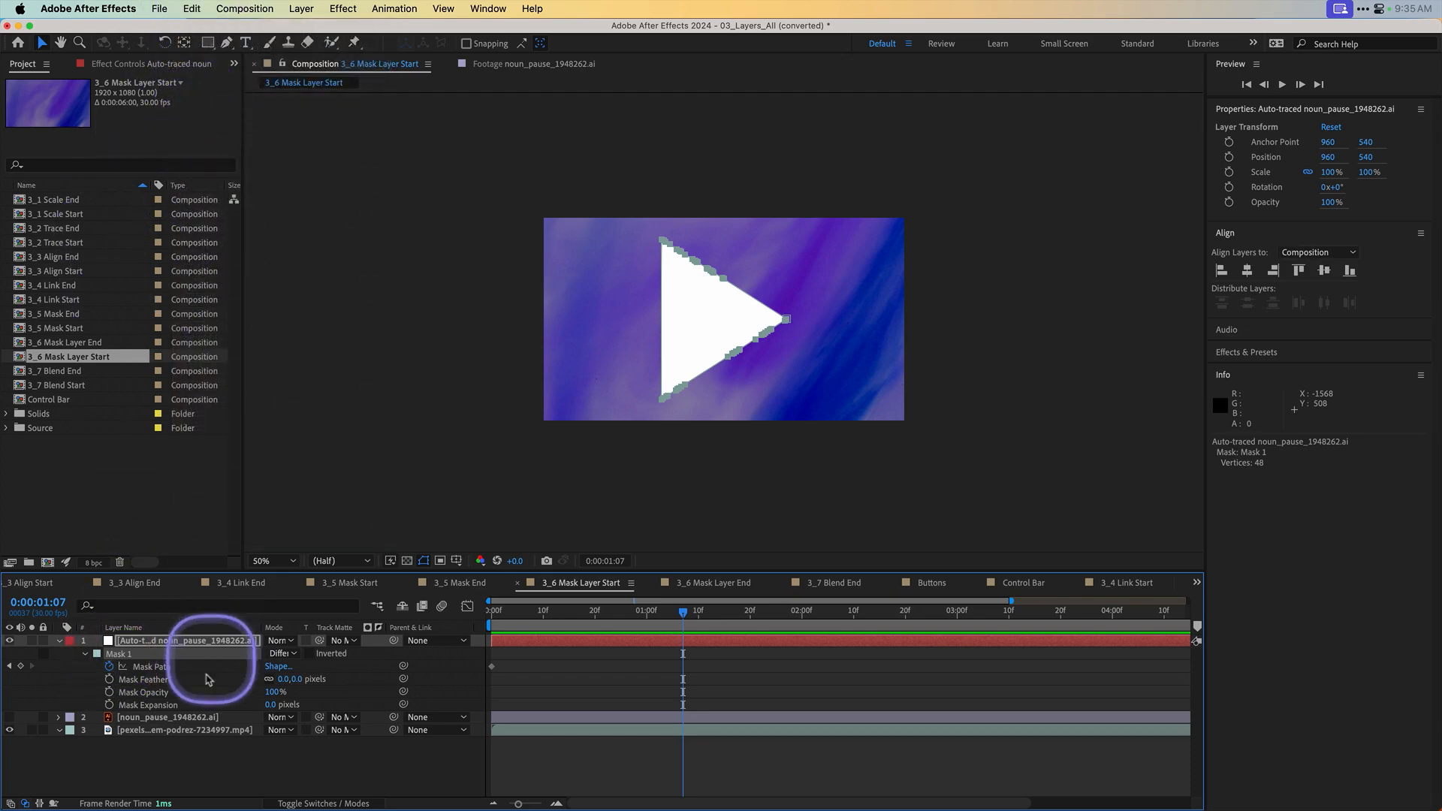
Step: Preview the video clips in the project's Source folder and scrub through production ID_3944248.mp4
{"action": "left_click", "coordinate": [160, 732]}
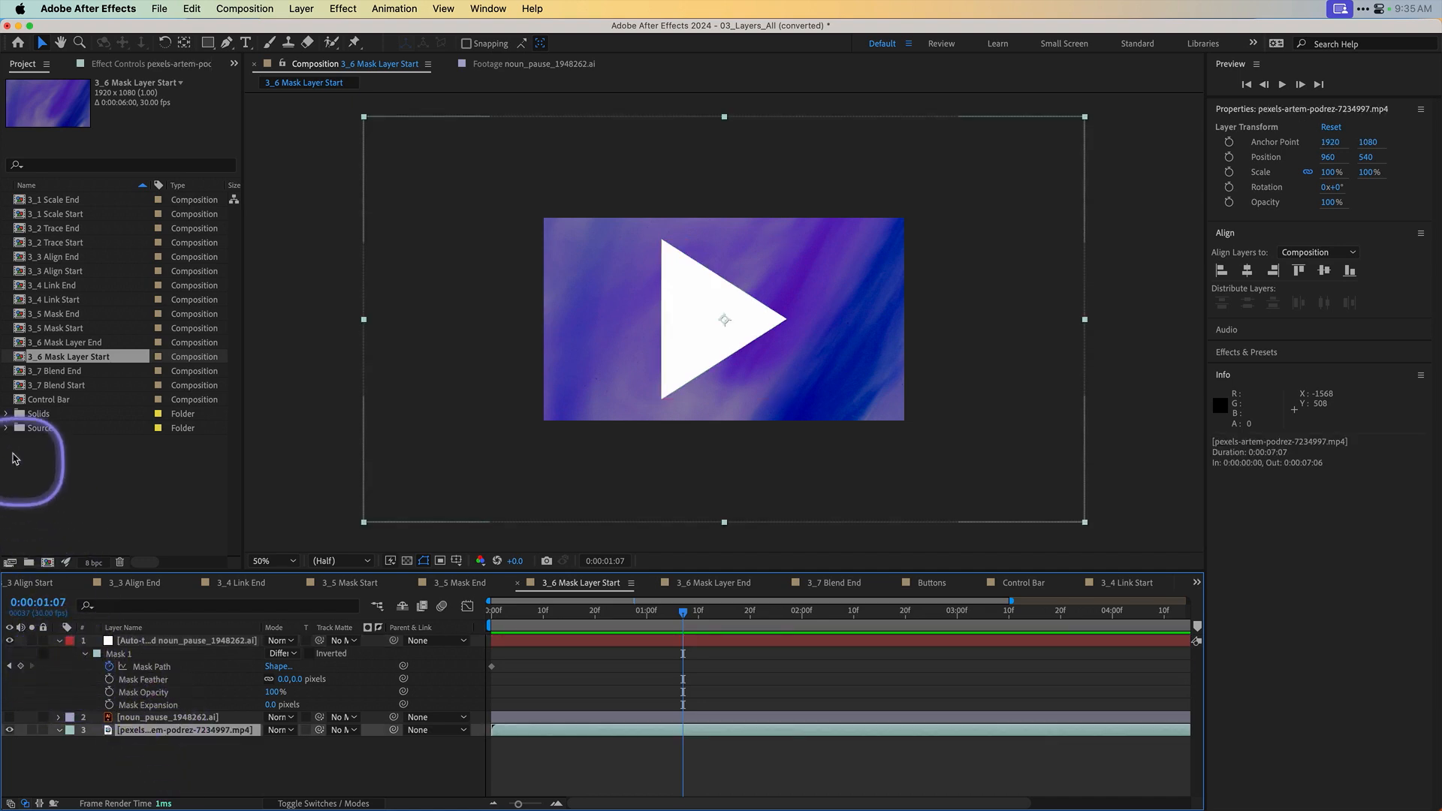
{"action": "left_click", "coordinate": [5, 429]}
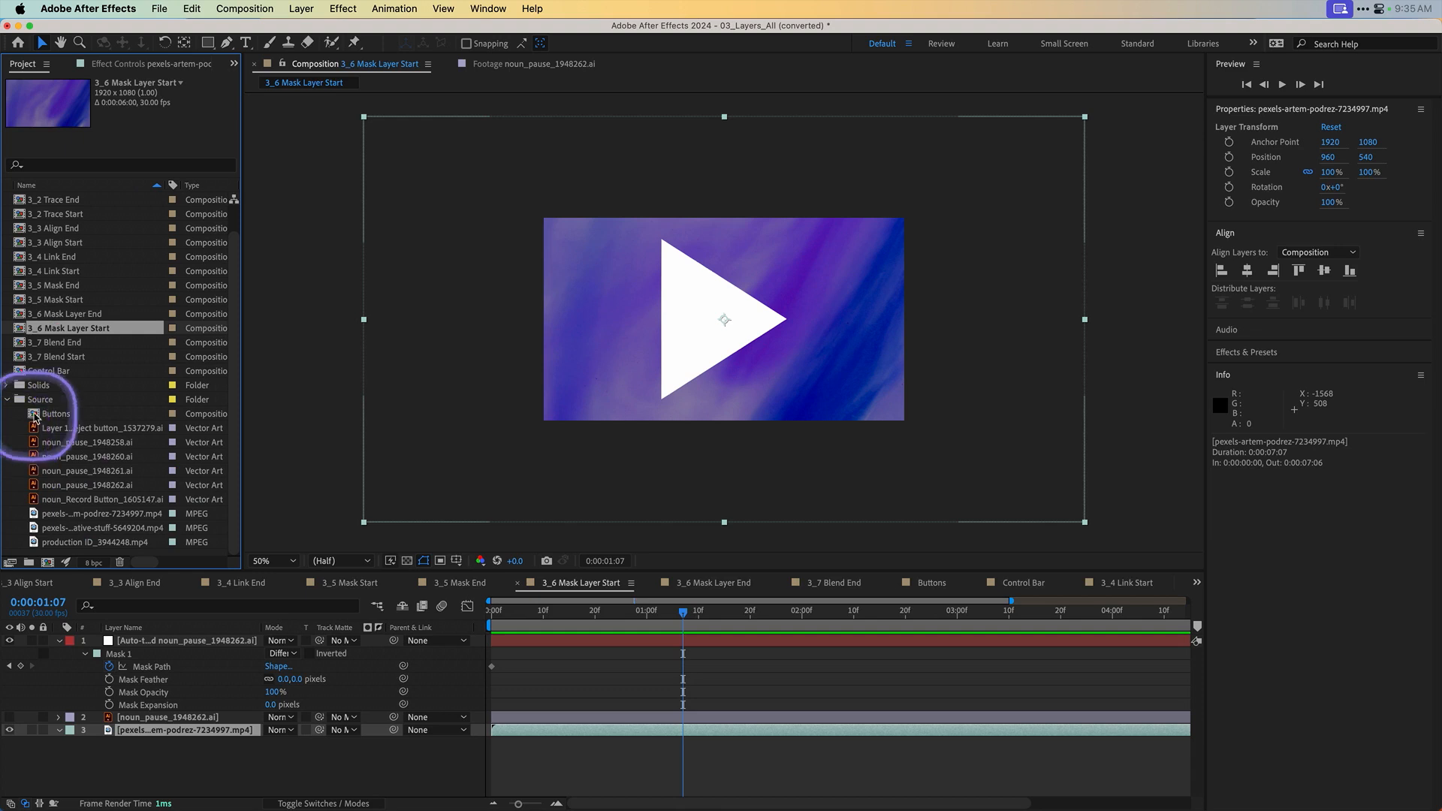
{"action": "left_click", "coordinate": [132, 541]}
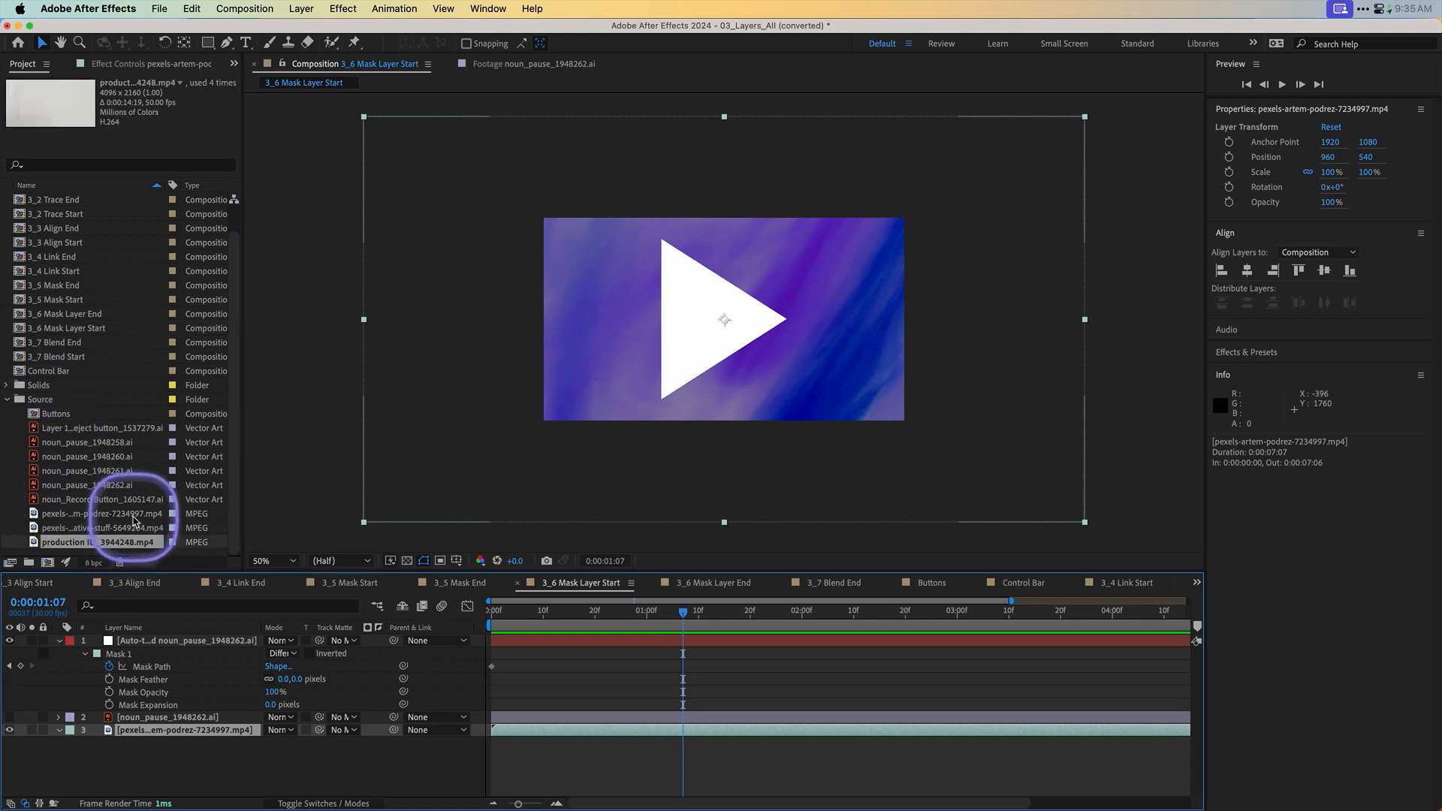
{"action": "left_click", "coordinate": [113, 514]}
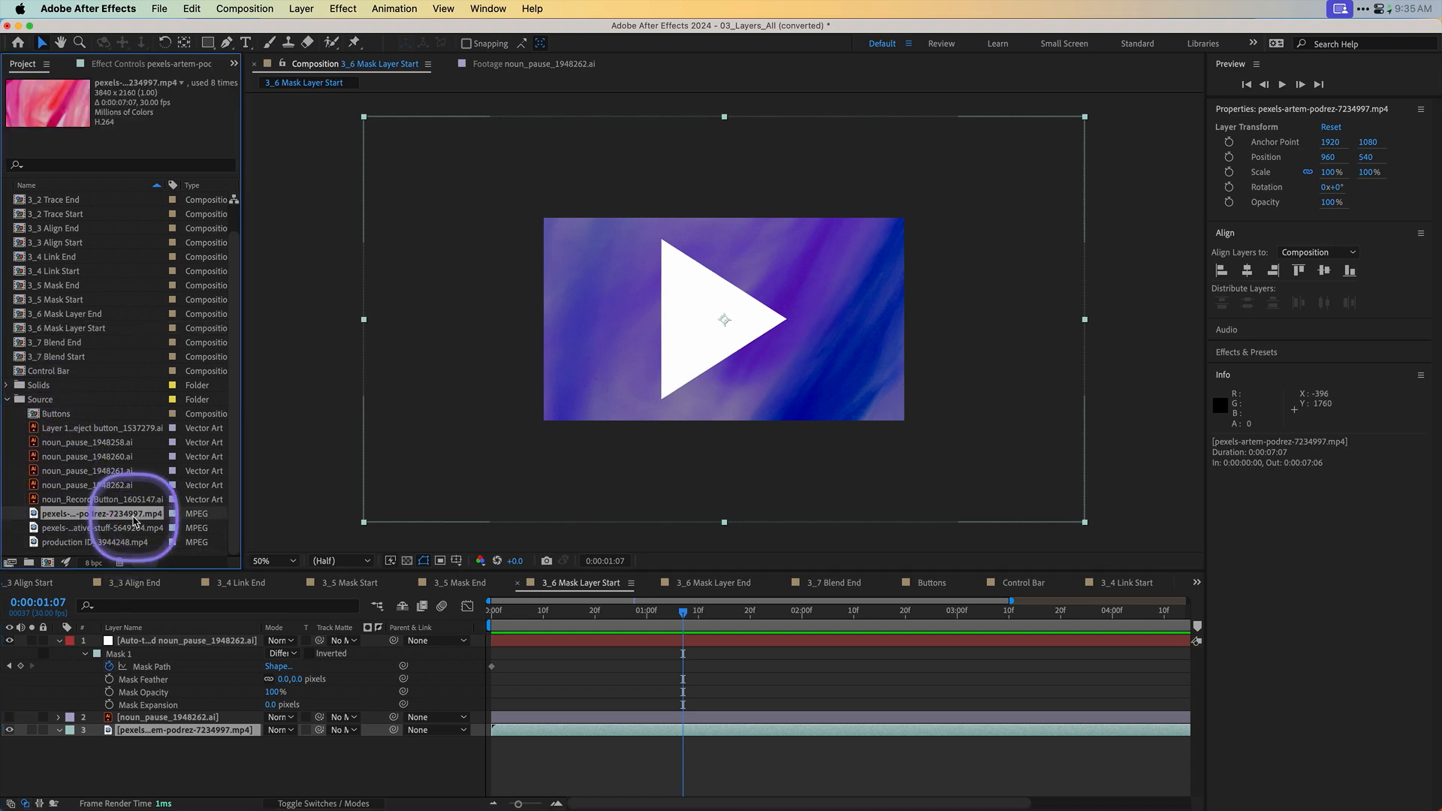
{"action": "double_click", "coordinate": [32, 515]}
{"action": "double_click", "coordinate": [105, 528]}
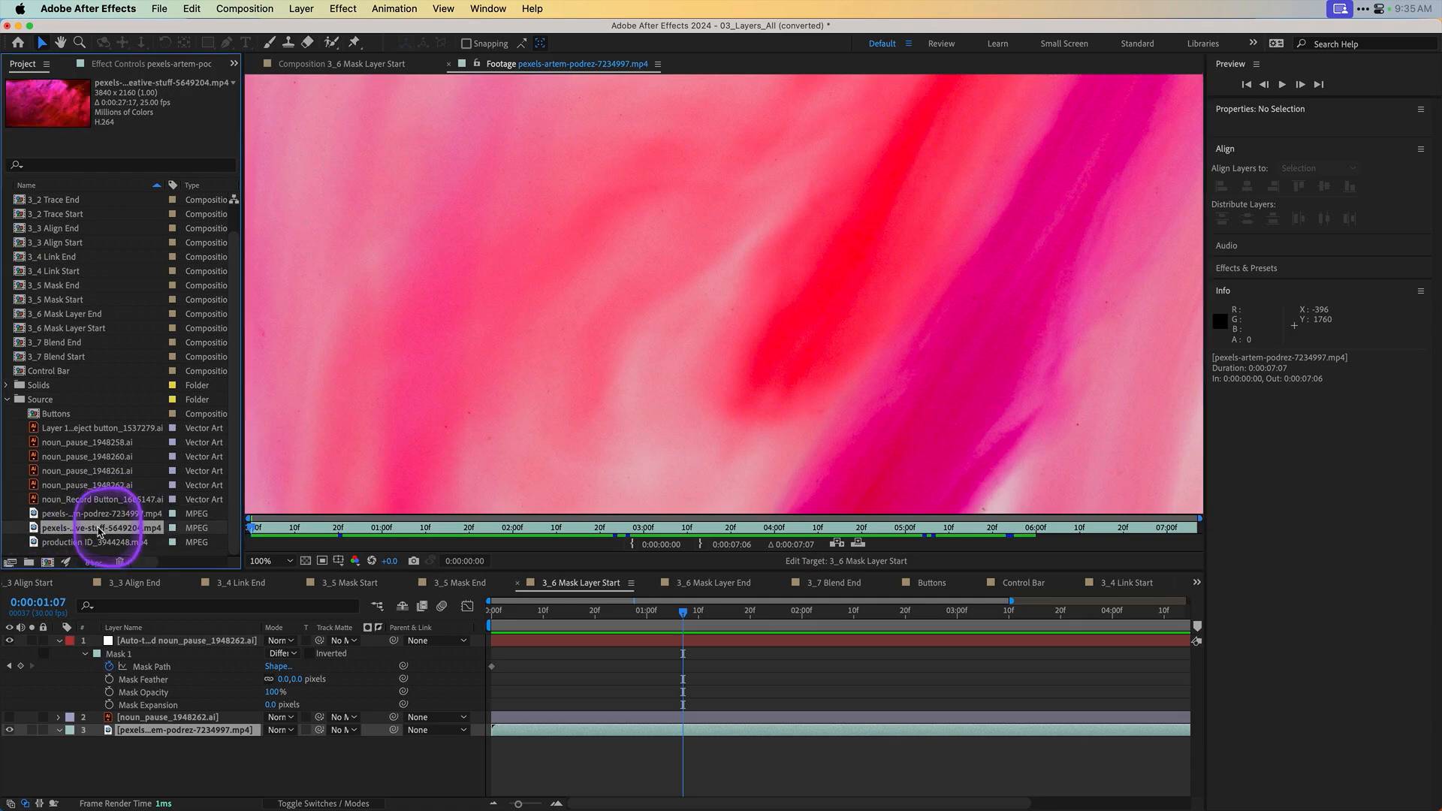
{"action": "double_click", "coordinate": [76, 542]}
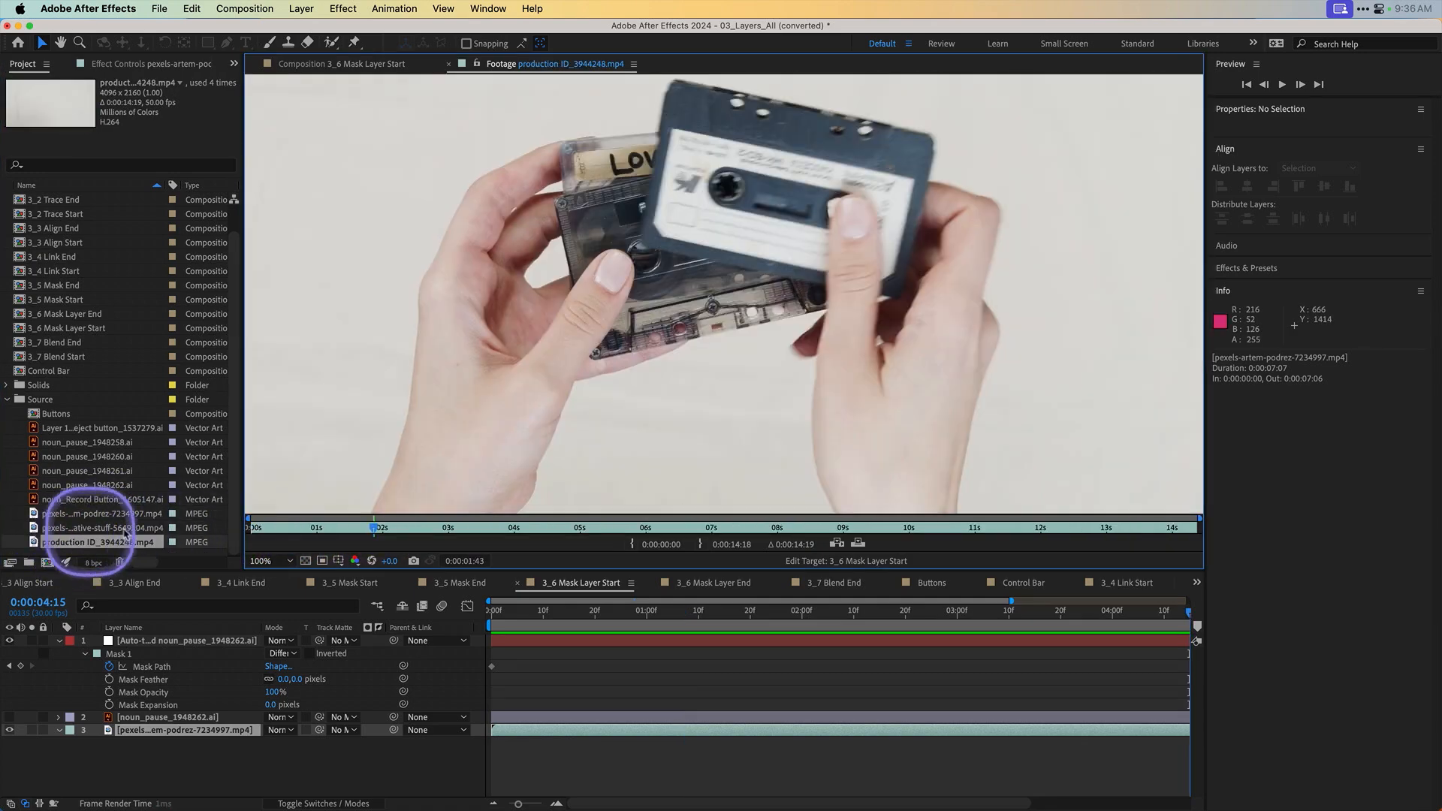
{"action": "left_click_drag", "start_coordinate": [346, 527], "coordinate": [453, 526]}
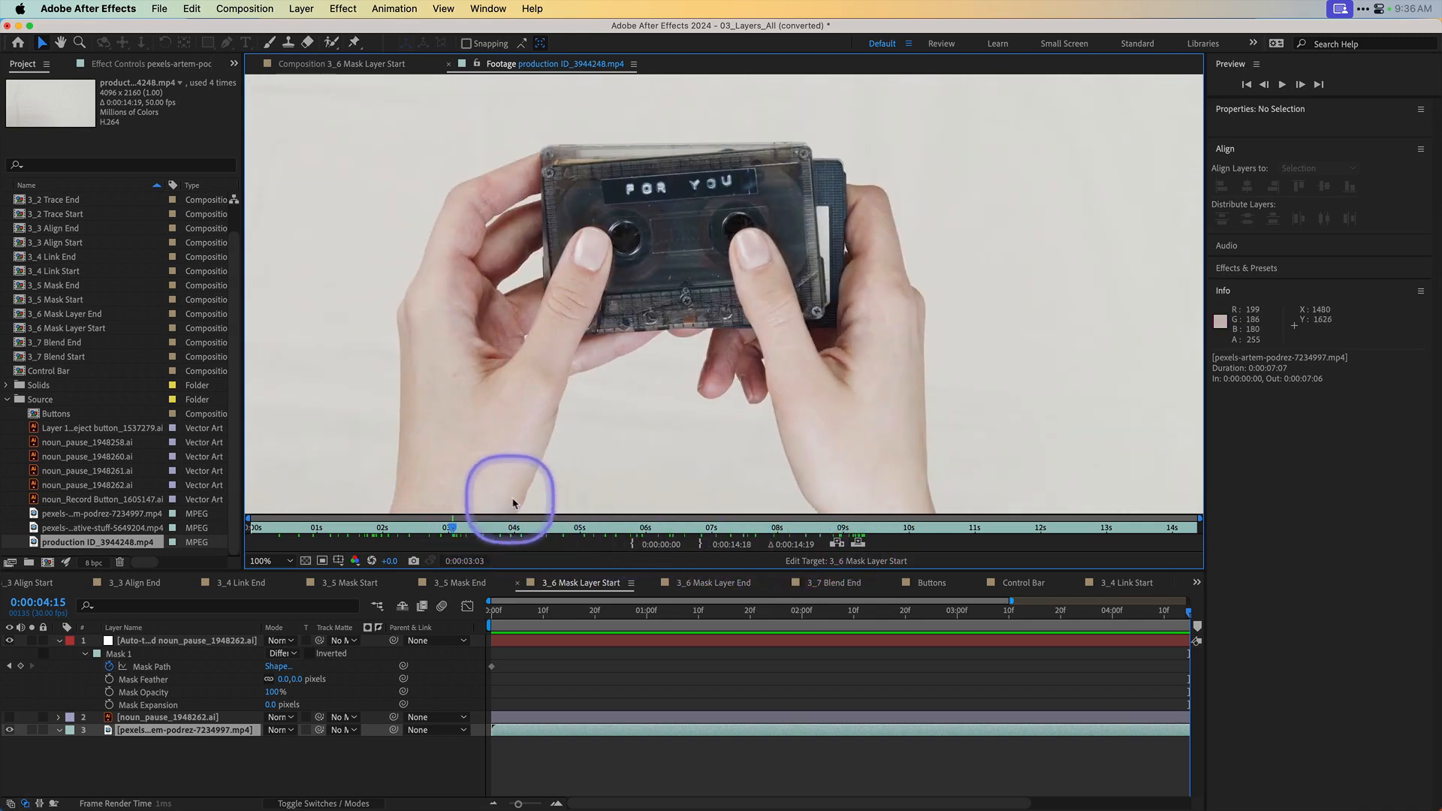
Step: Add production ID_3944248.mp4 directly above the pexels video layer and paste the auto-traced play icon layer's Mask 1 onto it
{"action": "left_click_drag", "start_coordinate": [51, 543], "coordinate": [81, 731]}
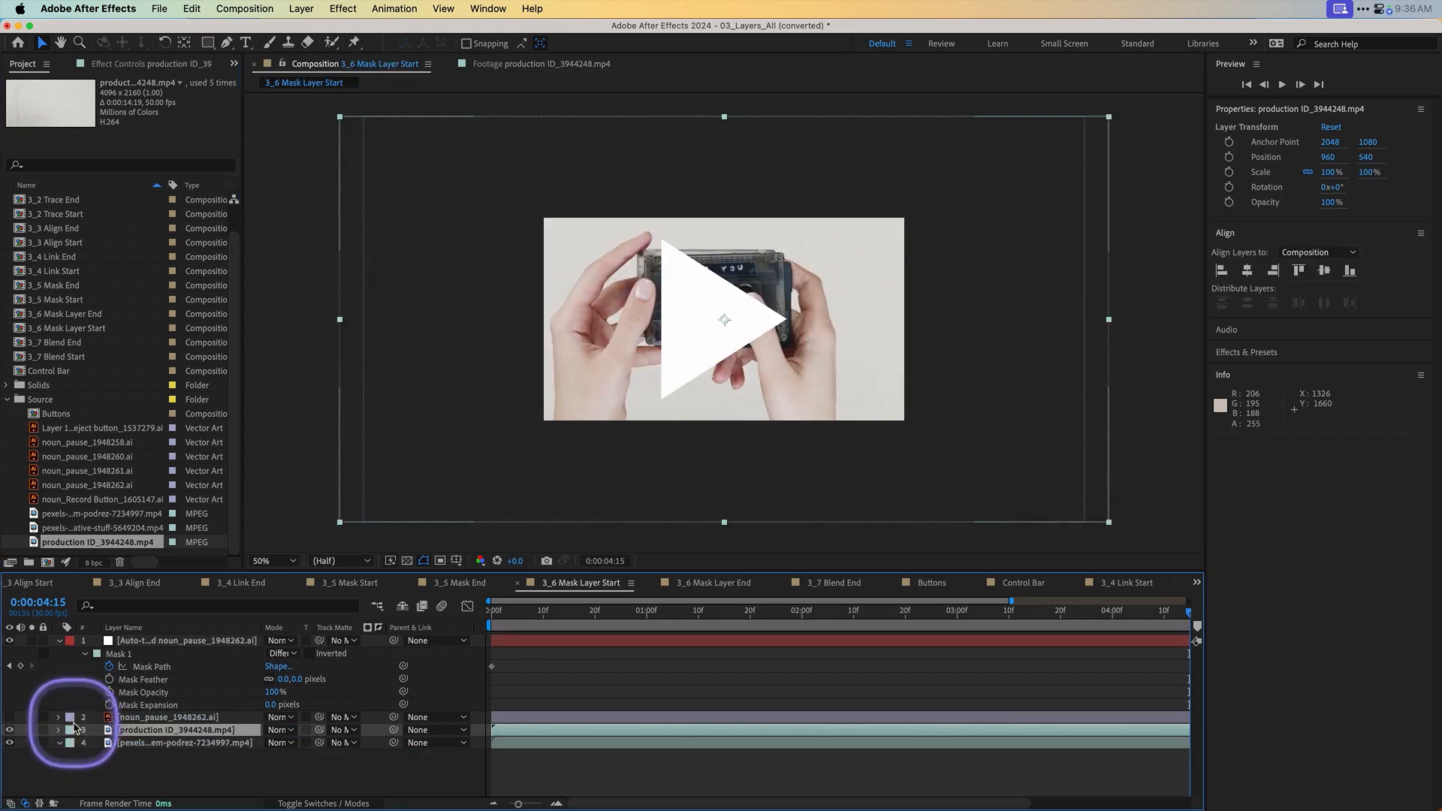
{"action": "left_click", "coordinate": [120, 656]}
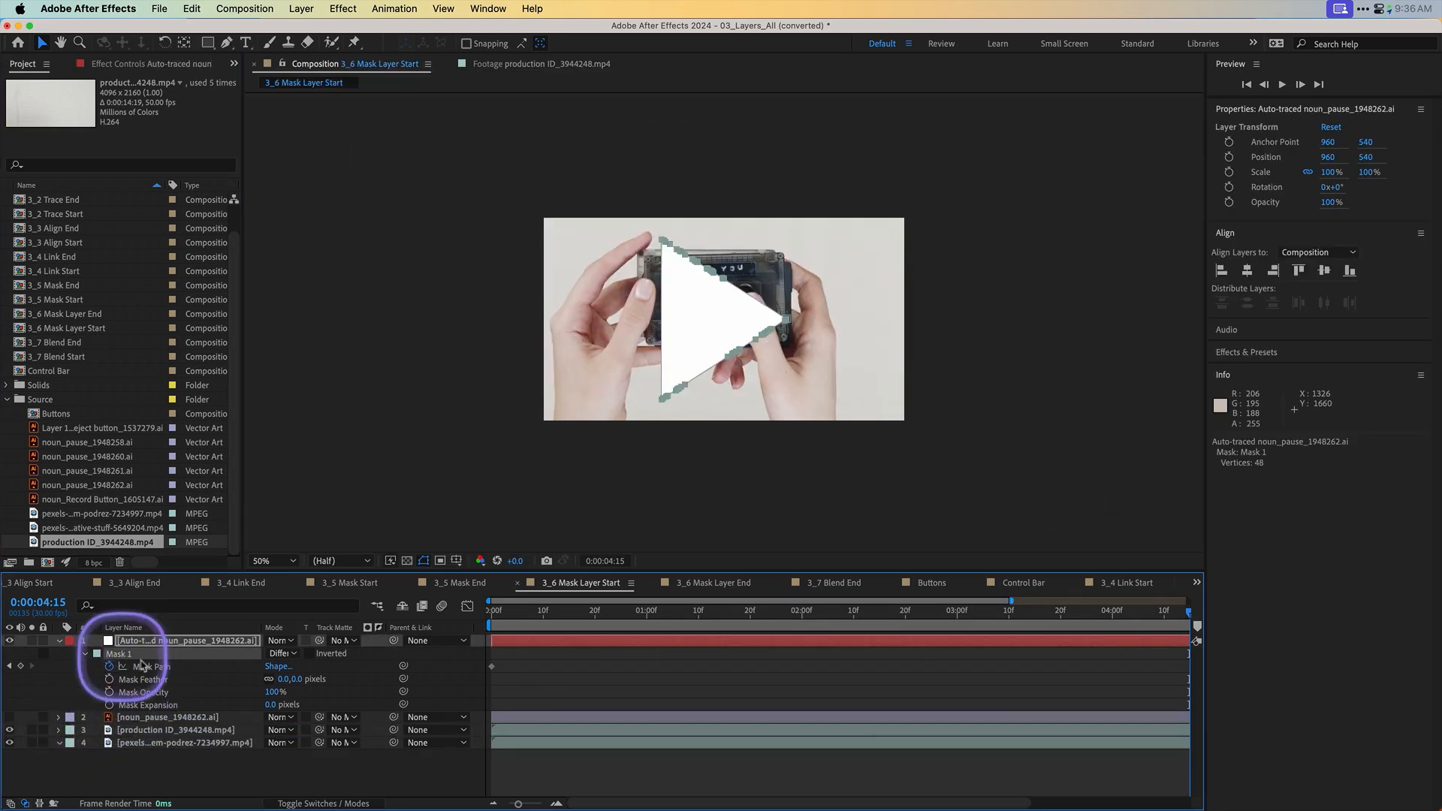
{"action": "left_click", "coordinate": [199, 8]}
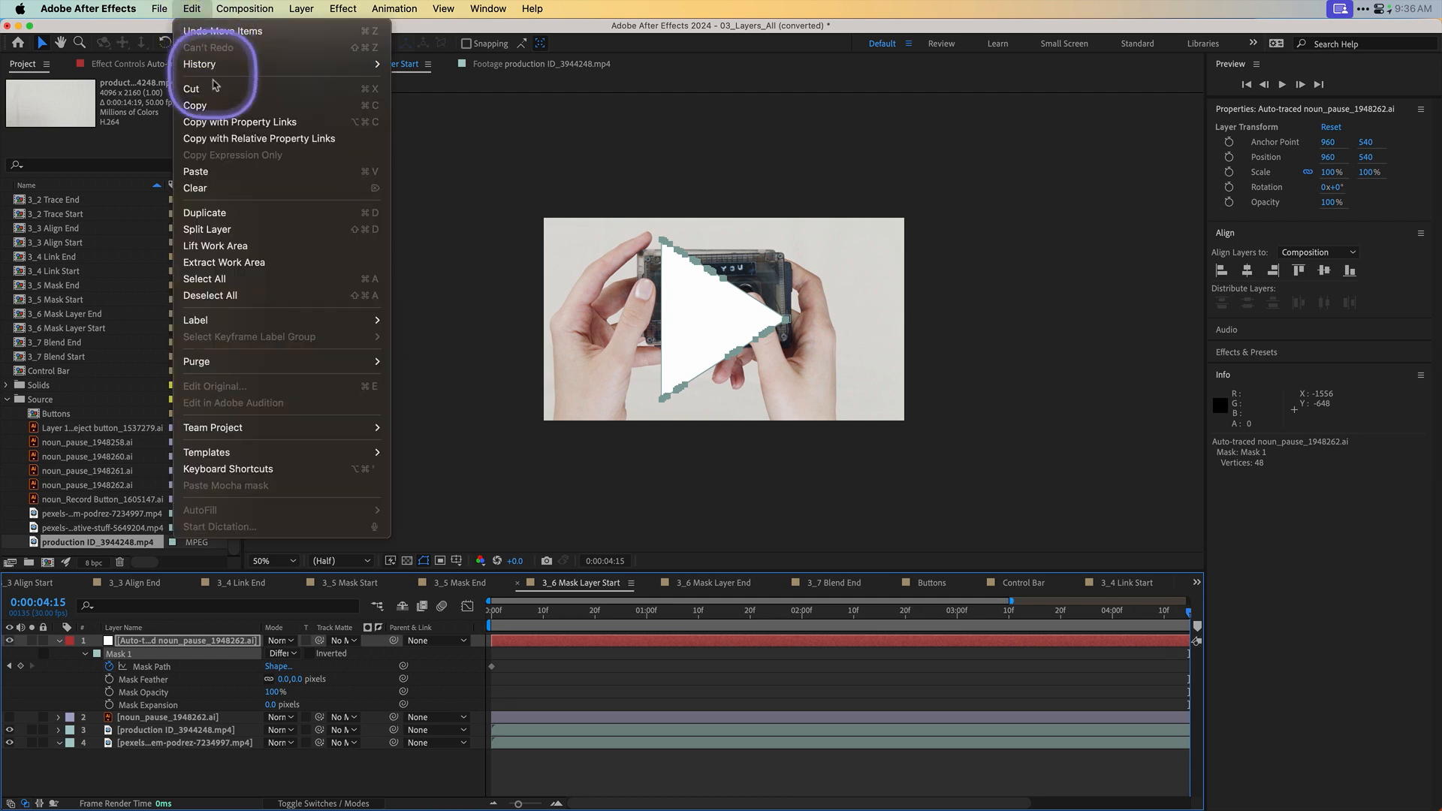
{"action": "left_click", "coordinate": [216, 105]}
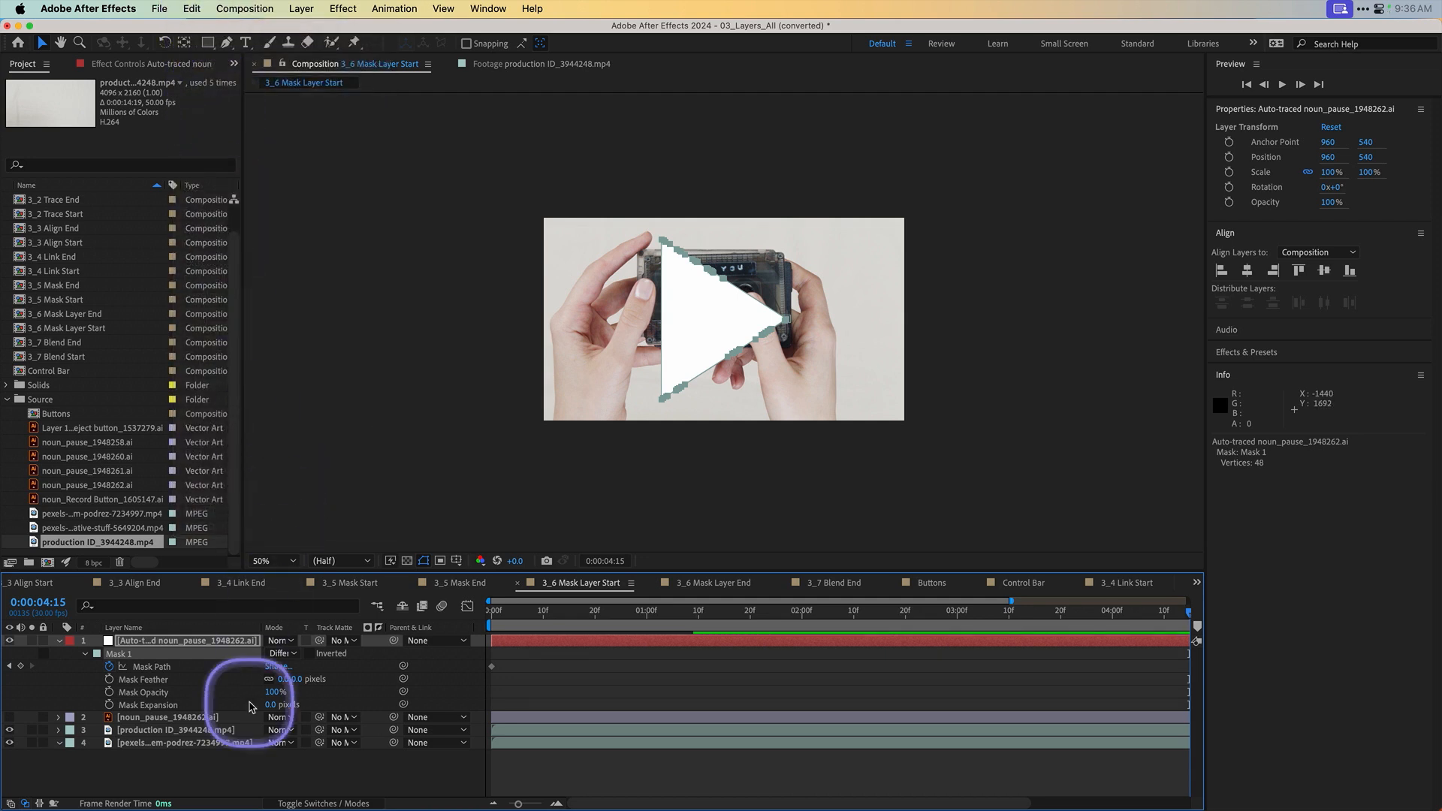
{"action": "left_click", "coordinate": [205, 731]}
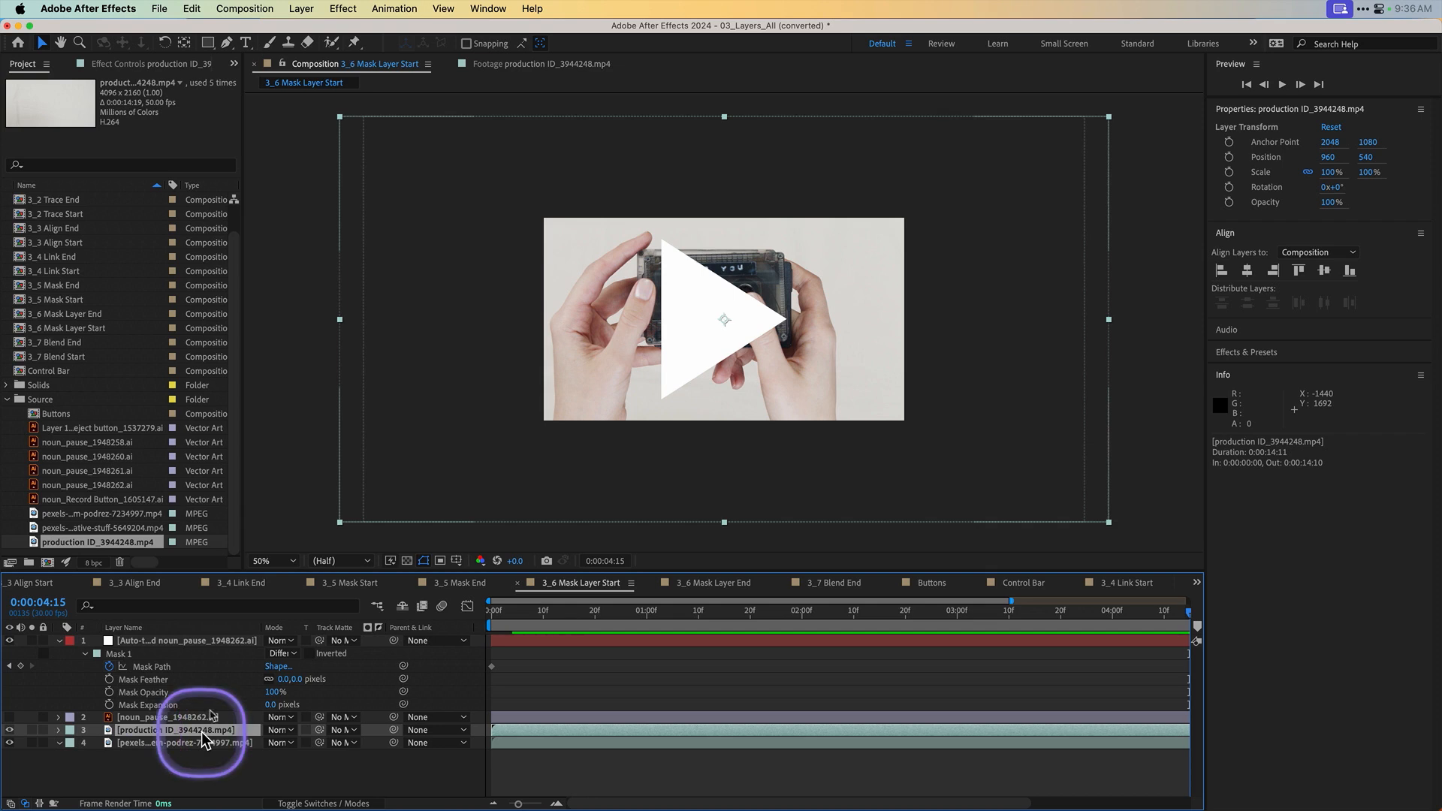
{"action": "left_click", "coordinate": [192, 8]}
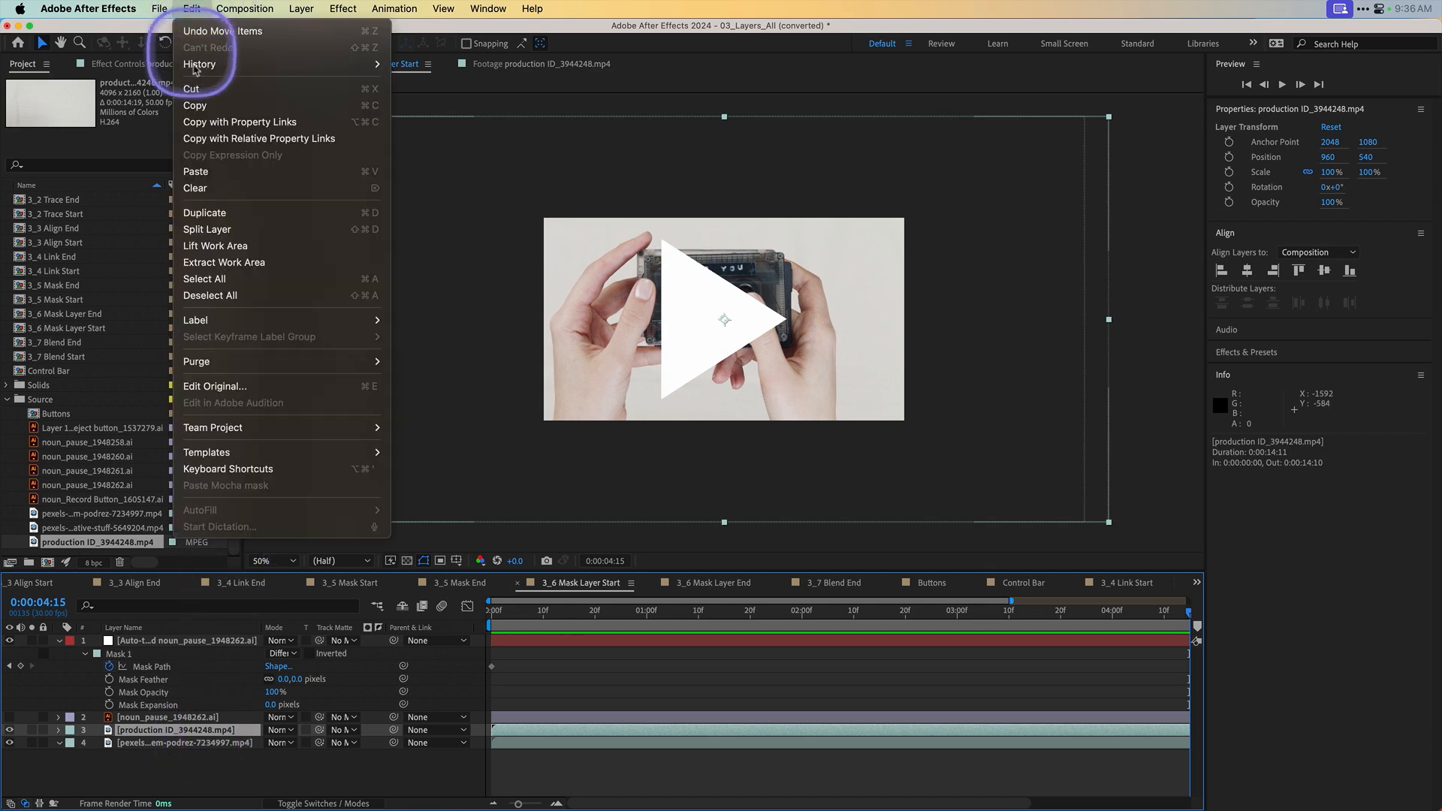
{"action": "left_click", "coordinate": [203, 171]}
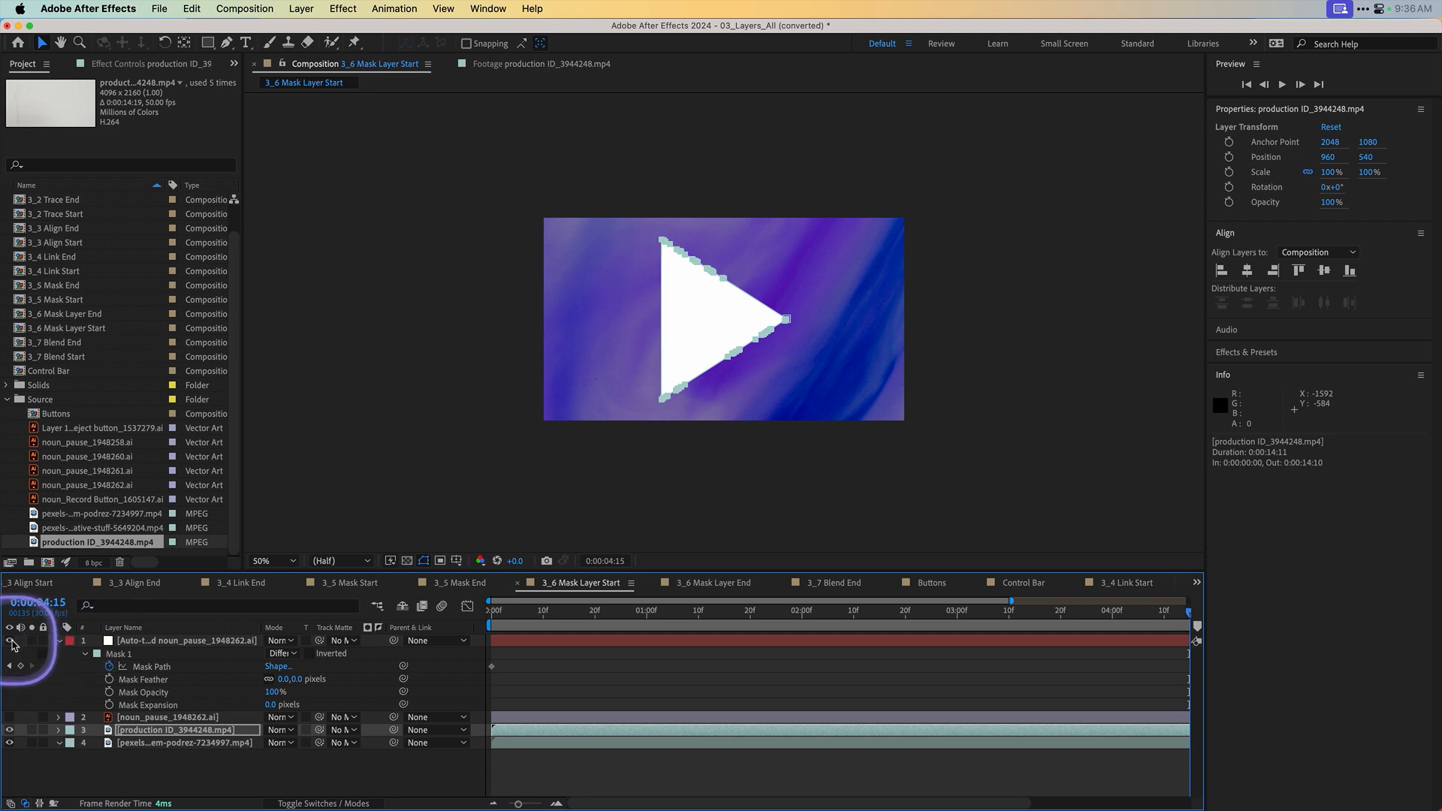
Step: Hide the auto-traced play icon layer and scrub the timeline to 0:00:00:23 to check the masked cassette video
{"action": "left_click", "coordinate": [9, 641]}
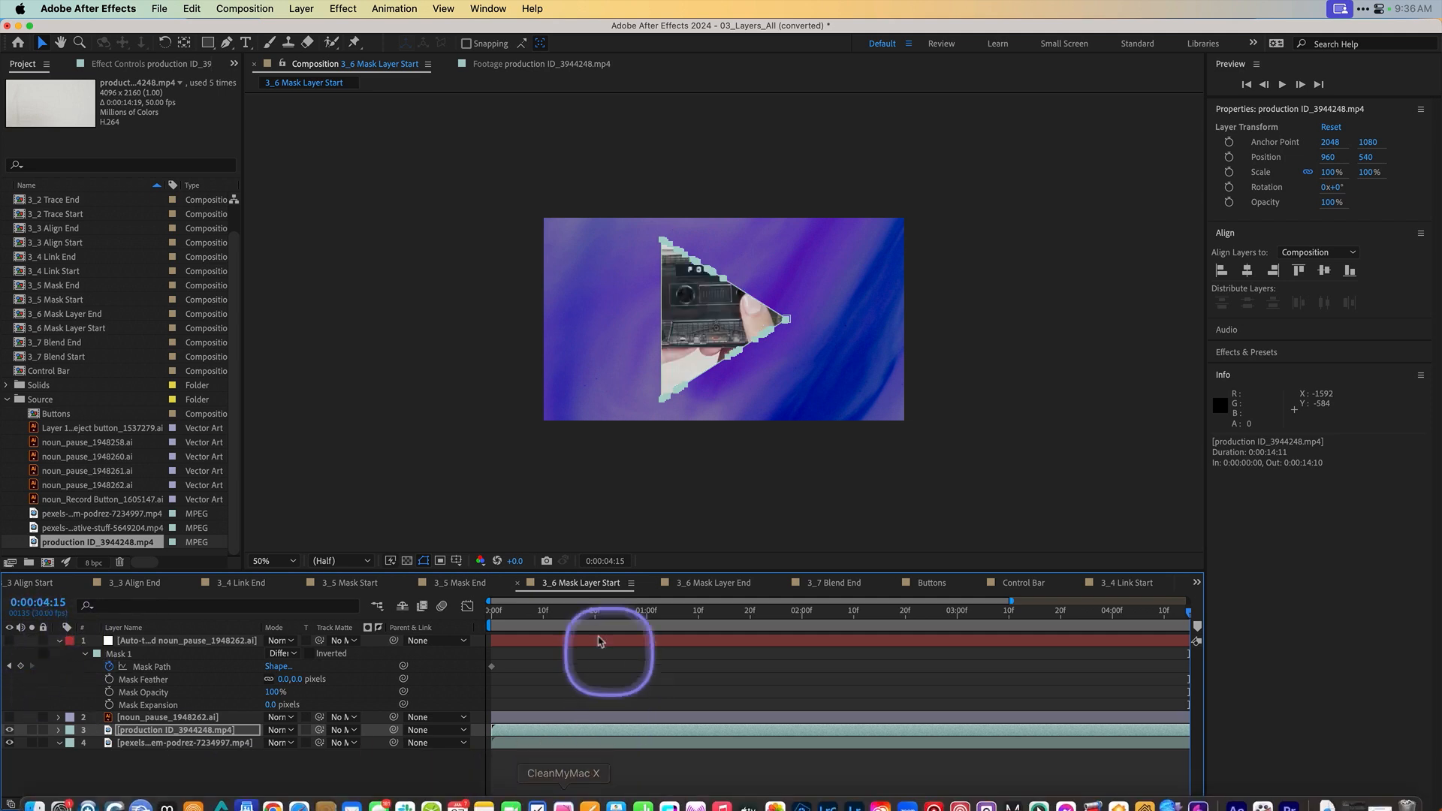
{"action": "left_click_drag", "start_coordinate": [509, 609], "coordinate": [612, 639]}
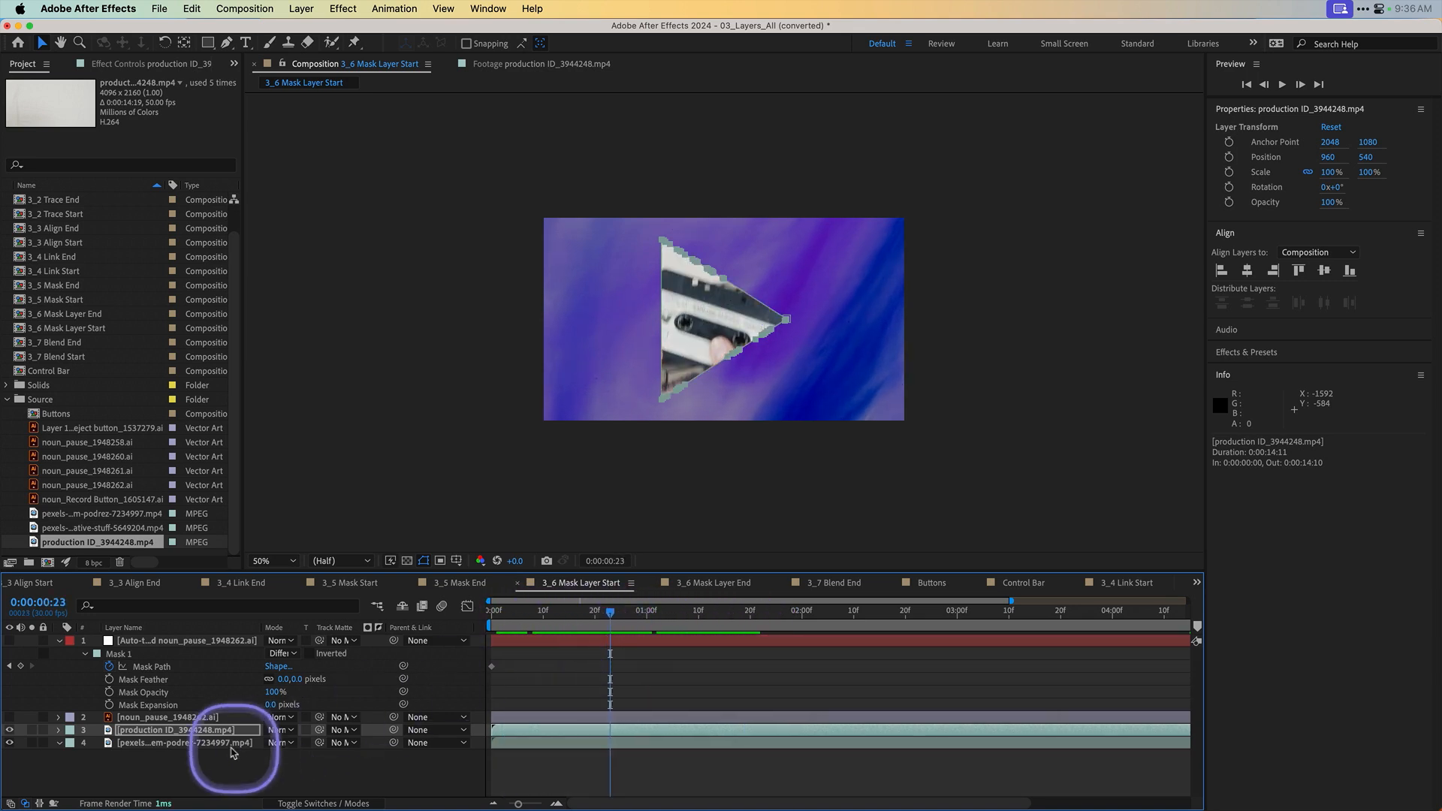
Step: Enlarge and reposition Mask 1 on the production ID_3944248.mp4 layer, and set the layer's scale to 55%
{"action": "key", "text": "super+v"}
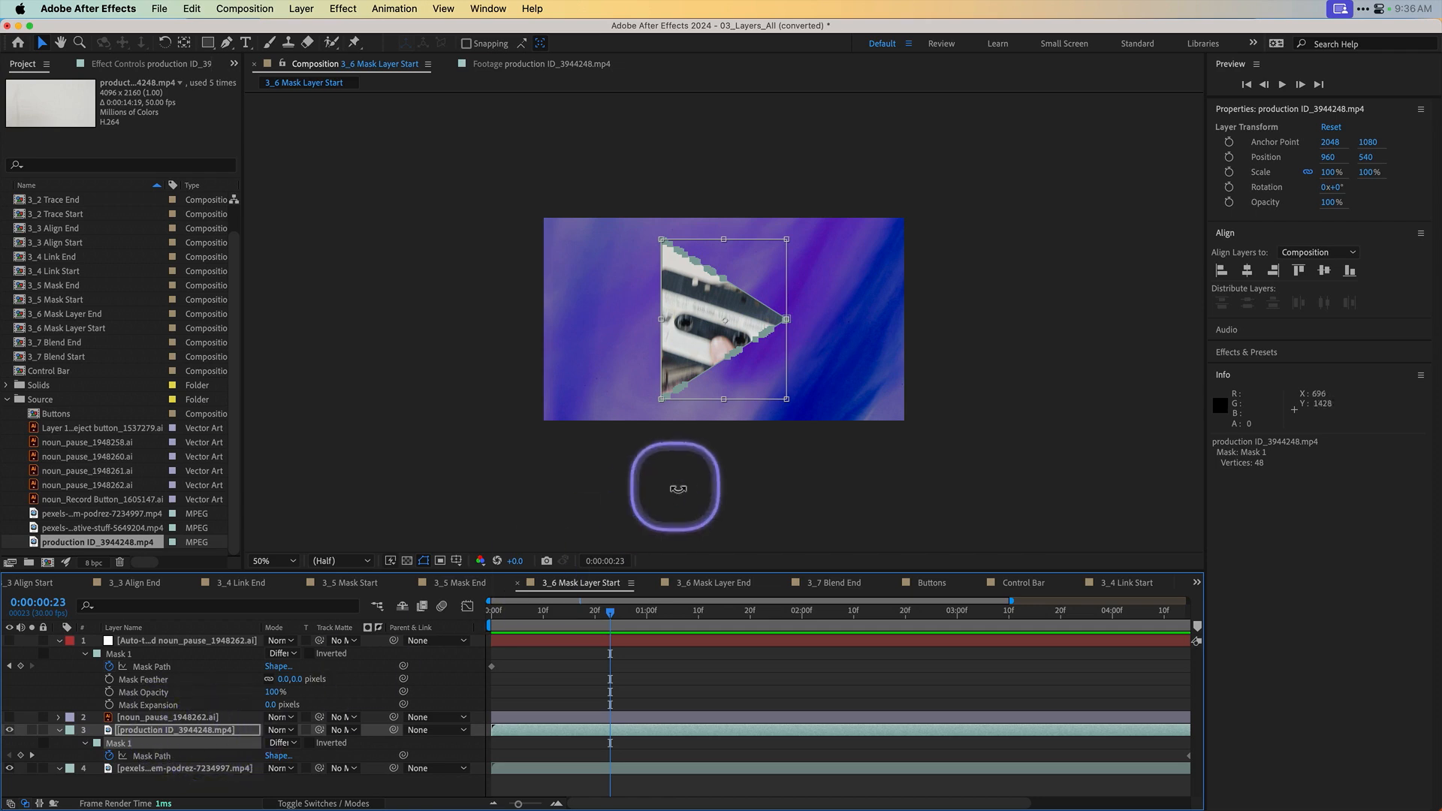
{"action": "left_click_drag", "start_coordinate": [788, 242], "coordinate": [1020, 120]}
{"action": "left_click_drag", "start_coordinate": [739, 251], "coordinate": [706, 338]}
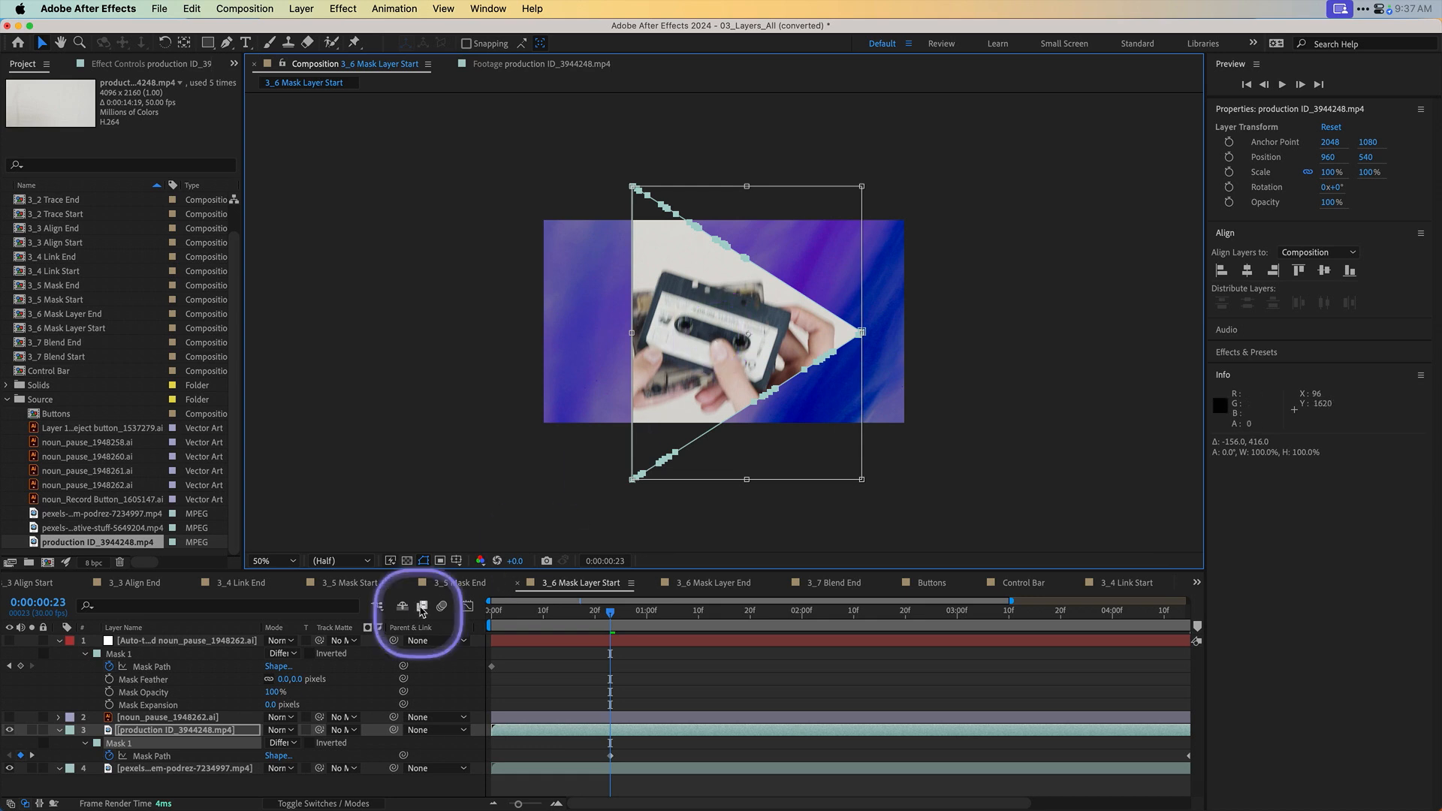
{"action": "key", "text": "s"}
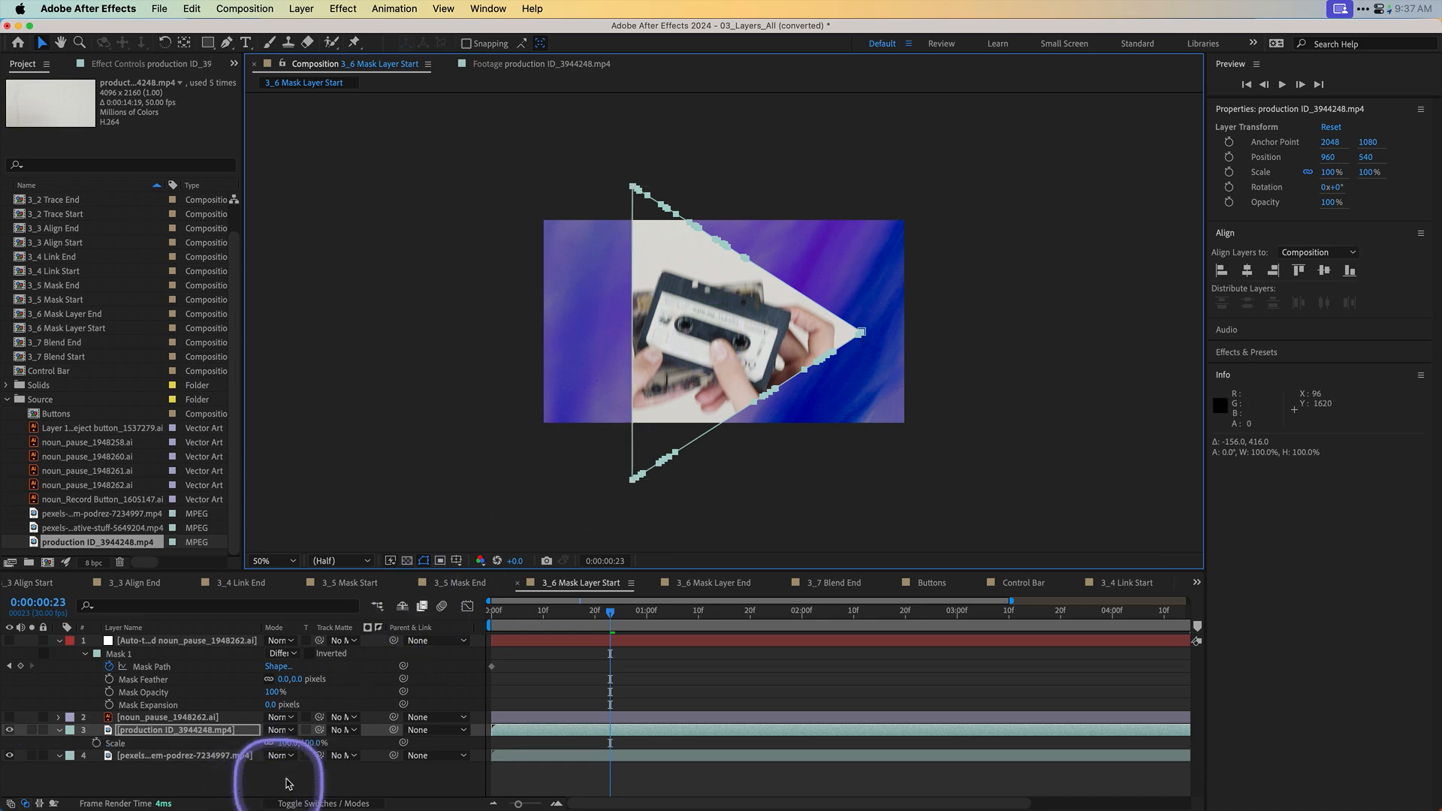
{"action": "mouse_move", "coordinate": [294, 751]}
{"action": "left_mouse_down"}
{"action": "mouse_move", "coordinate": [264, 748]}
{"action": "mouse_move", "coordinate": [306, 747]}
{"action": "mouse_move", "coordinate": [265, 752]}
{"action": "left_mouse_up"}
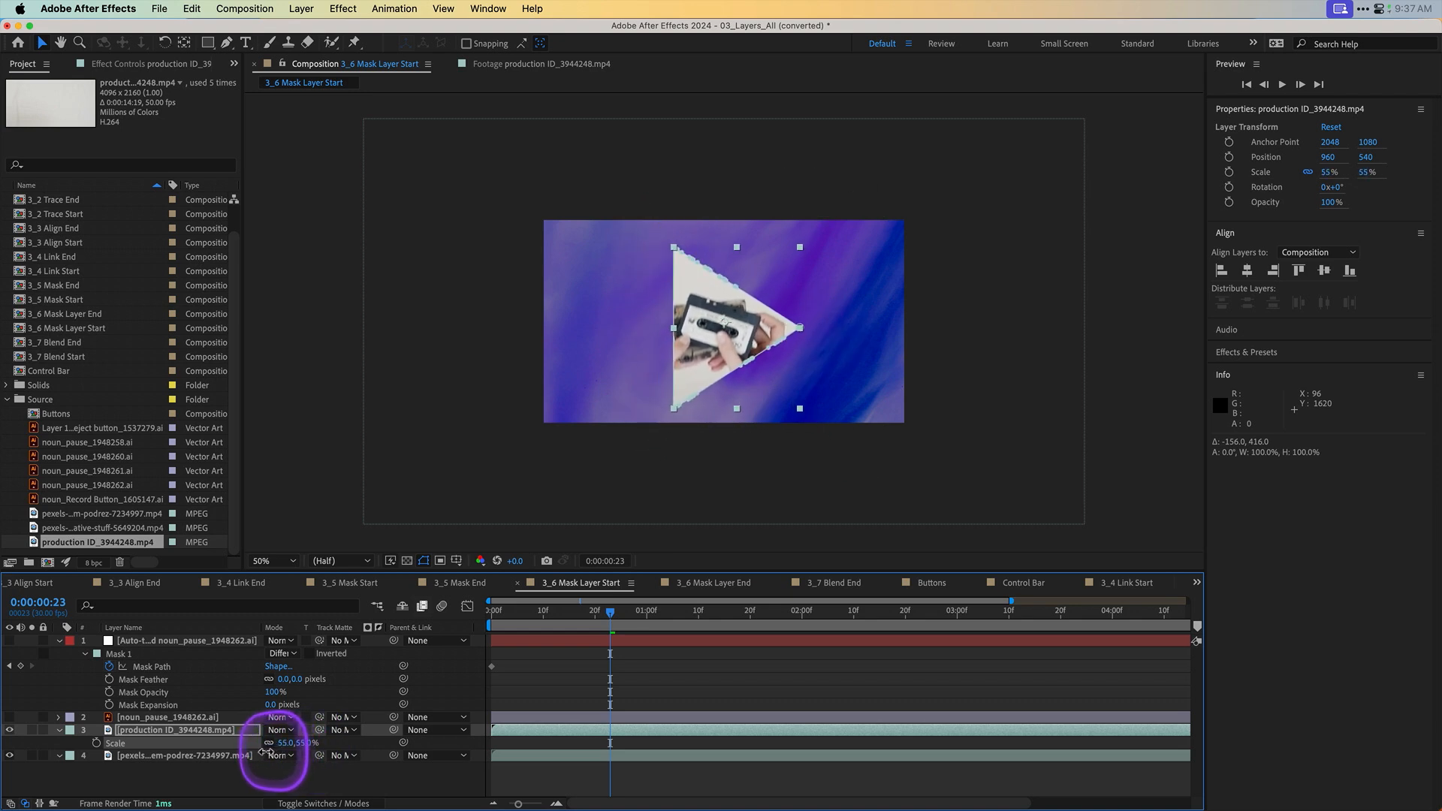
Step: Rotate the production video layer's mask path clockwise and shift it so the triangle still frames the cassette
{"action": "key", "text": "cmd+v"}
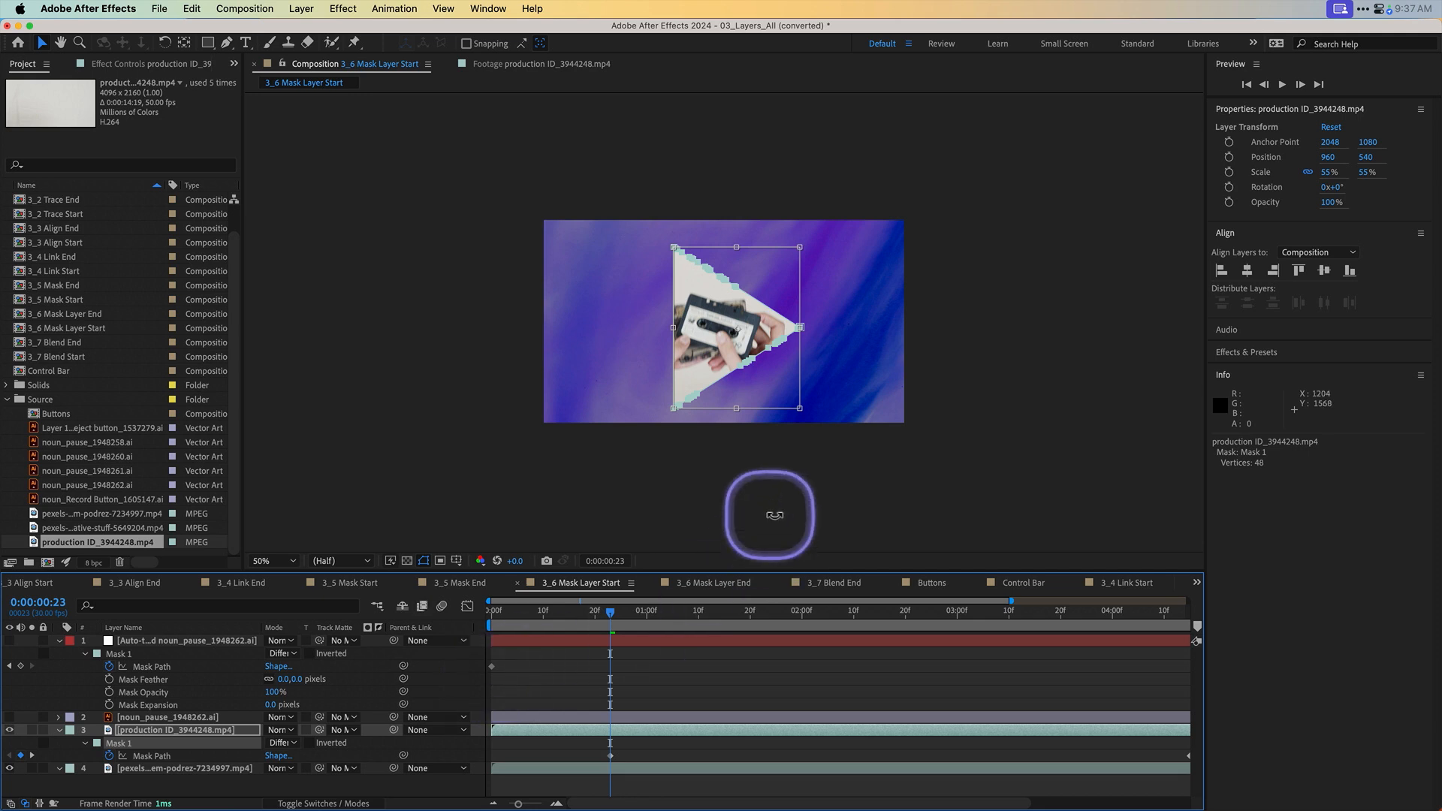
{"action": "left_click_drag", "start_coordinate": [829, 420], "coordinate": [872, 396]}
{"action": "left_click_drag", "start_coordinate": [712, 345], "coordinate": [707, 344]}
{"action": "left_click", "coordinate": [182, 730]}
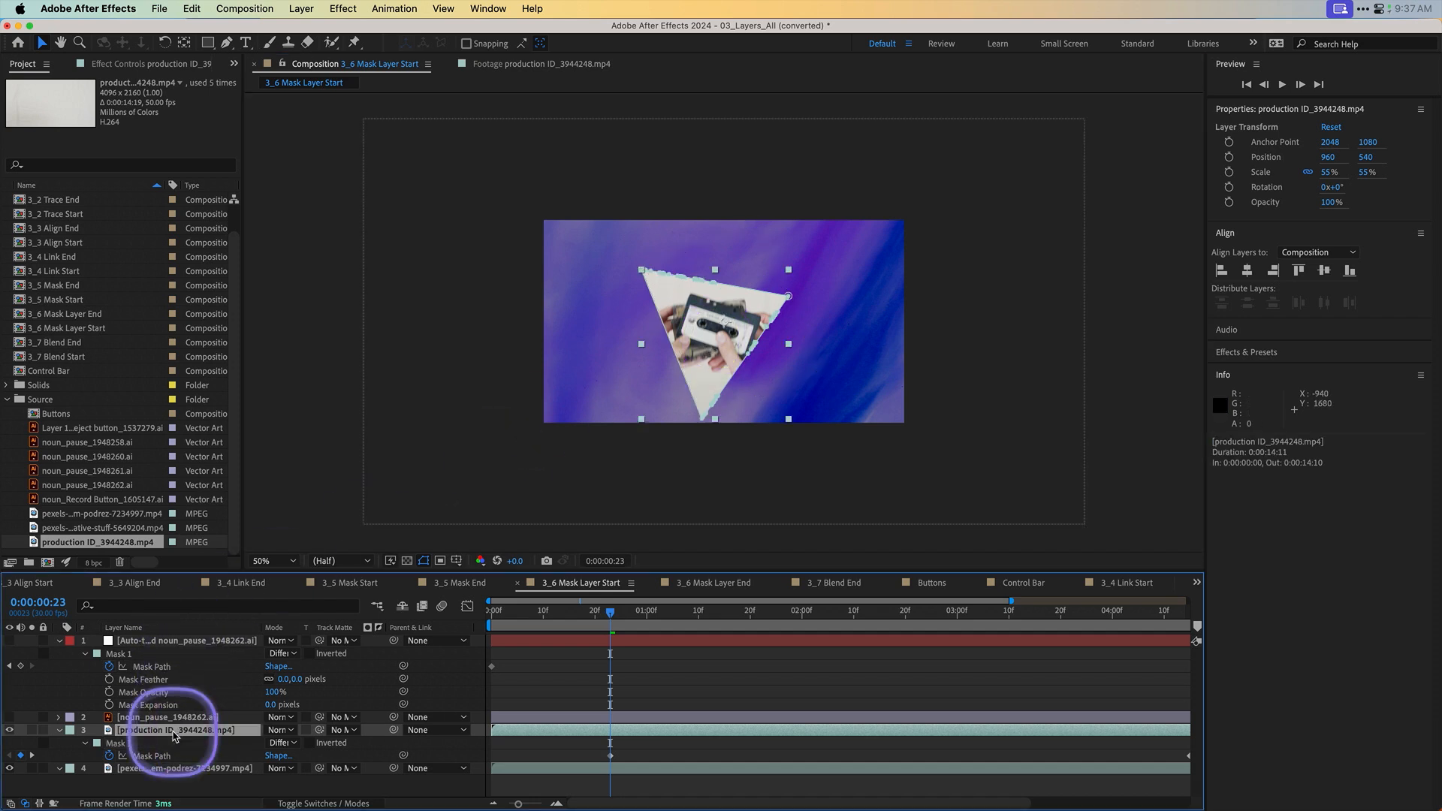
{"action": "key", "text": "super+t"}
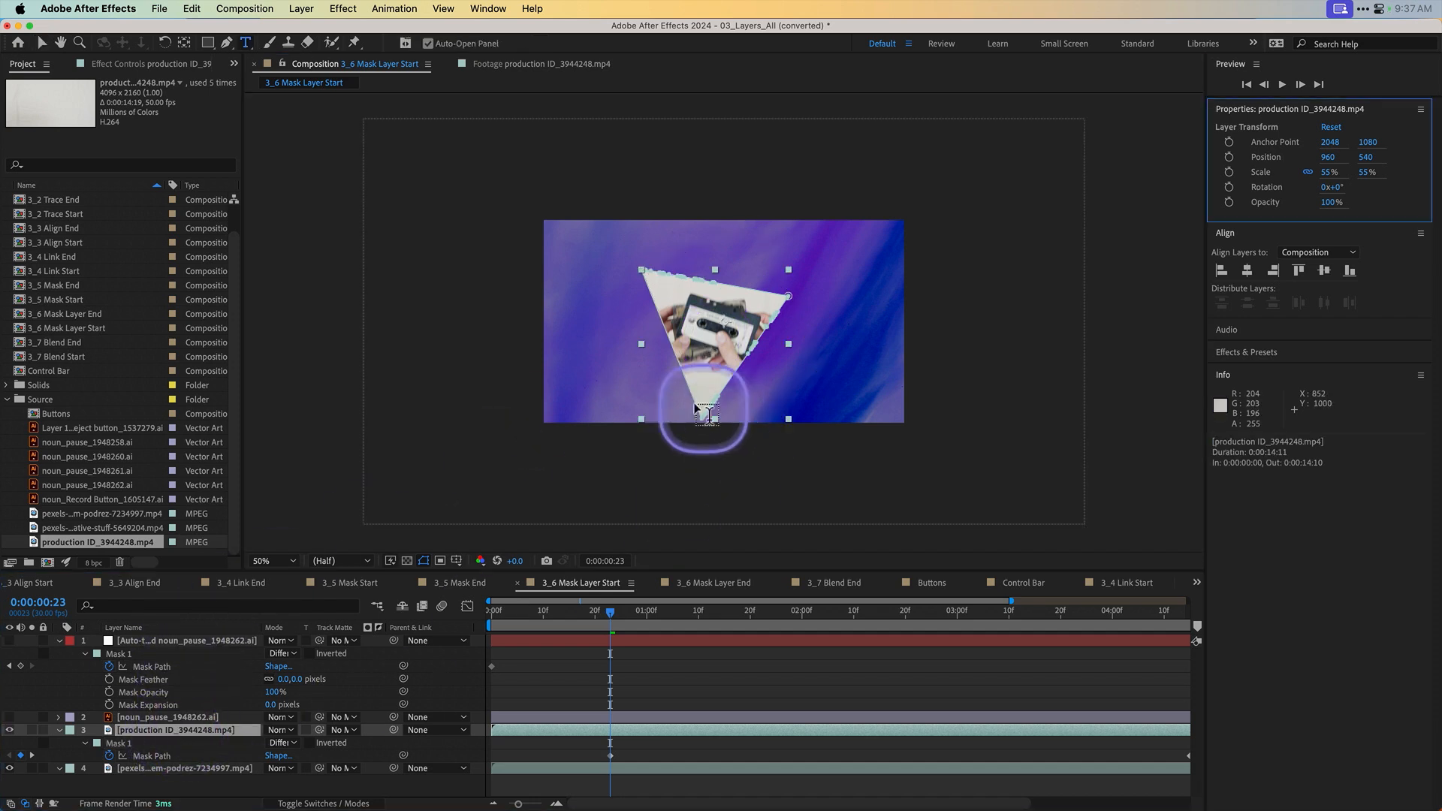
{"action": "left_click", "coordinate": [689, 337]}
{"action": "left_click", "coordinate": [37, 45]}
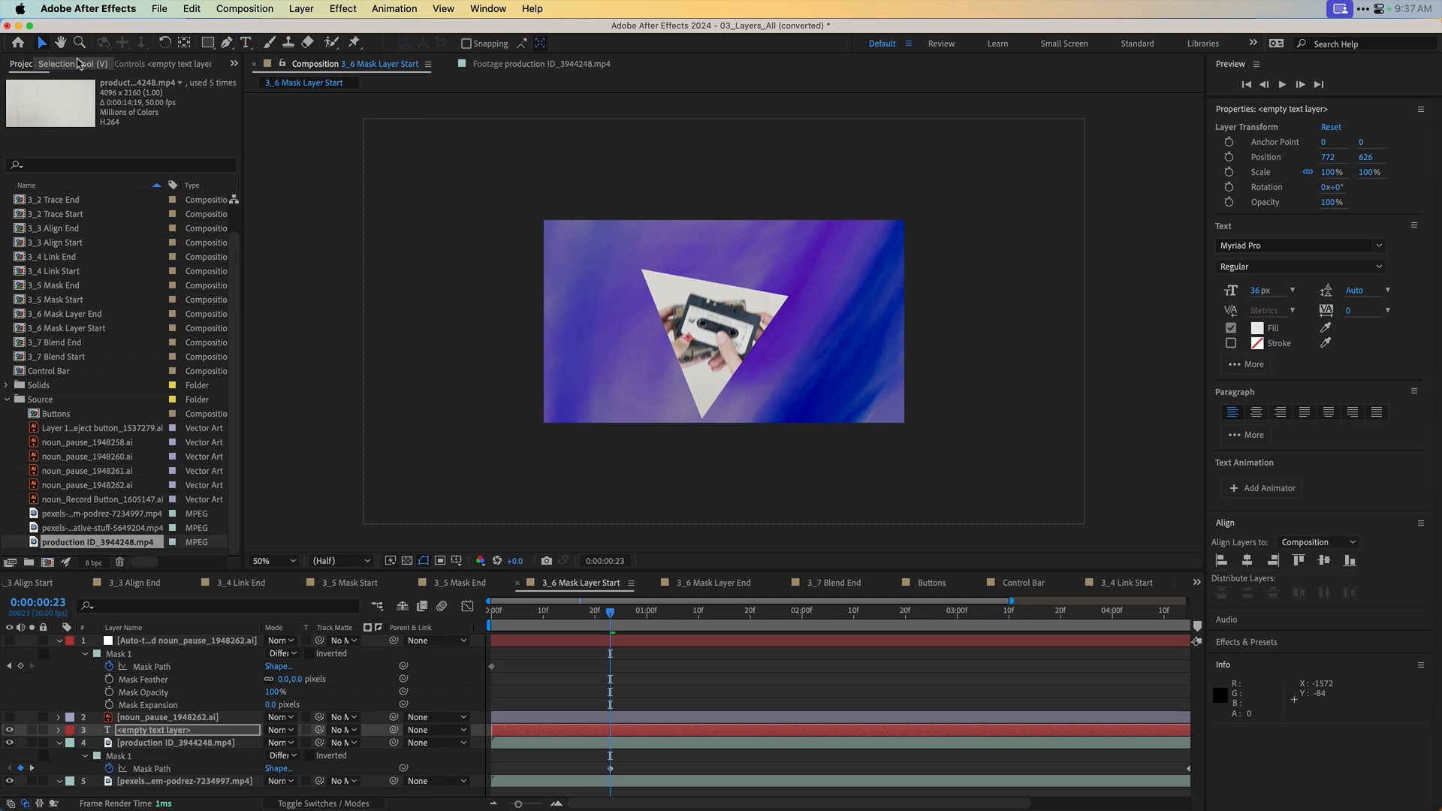
Step: Transform the production ID_3944248.mp4 layer to position 892, 444, rotation 9° and scale 69%
{"action": "mouse_move", "coordinate": [701, 351]}
{"action": "left_mouse_down"}
{"action": "mouse_move", "coordinate": [692, 335]}
{"action": "mouse_move", "coordinate": [704, 343]}
{"action": "left_mouse_up"}
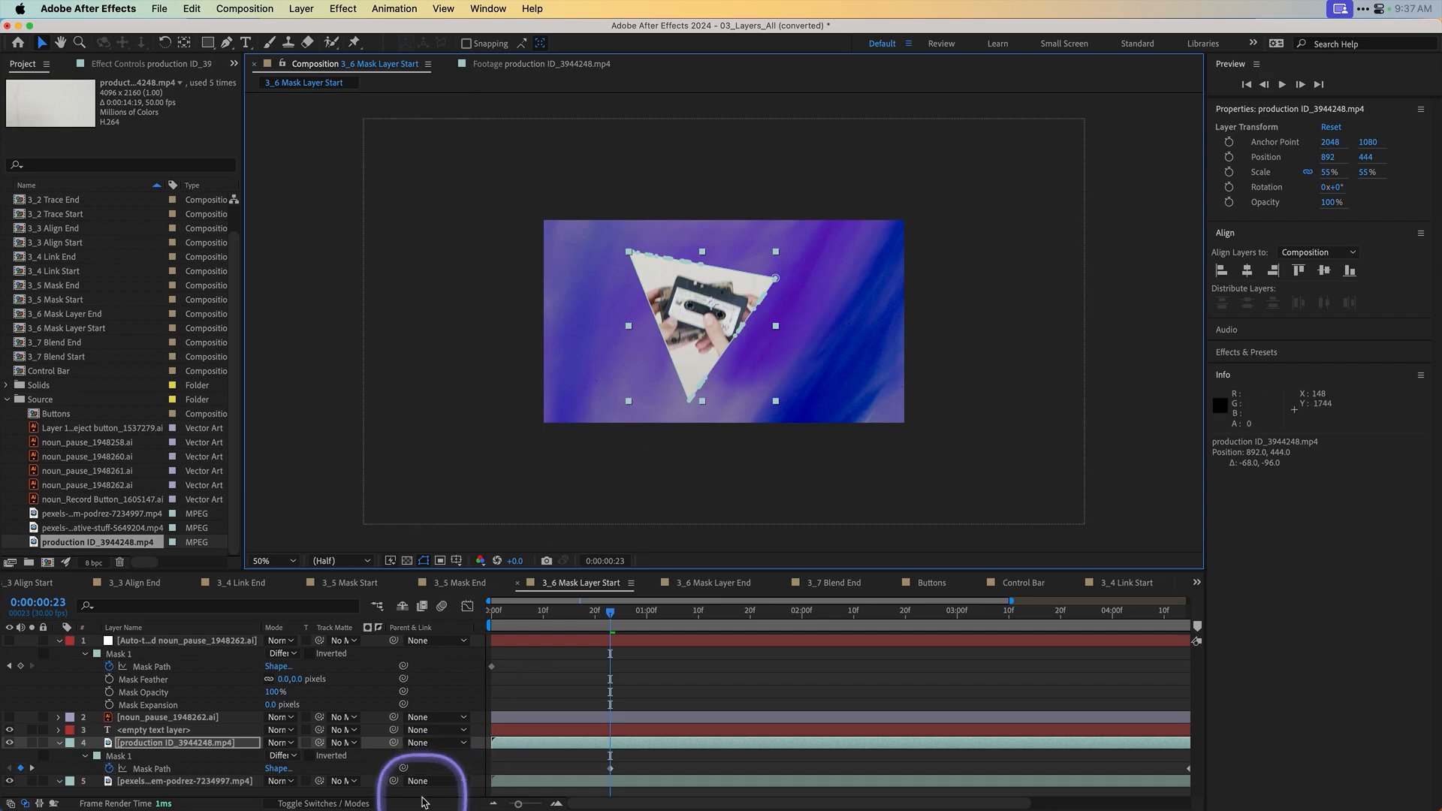
{"action": "key", "text": "r"}
{"action": "left_click_drag", "start_coordinate": [289, 756], "coordinate": [323, 763]}
{"action": "key", "text": "s"}
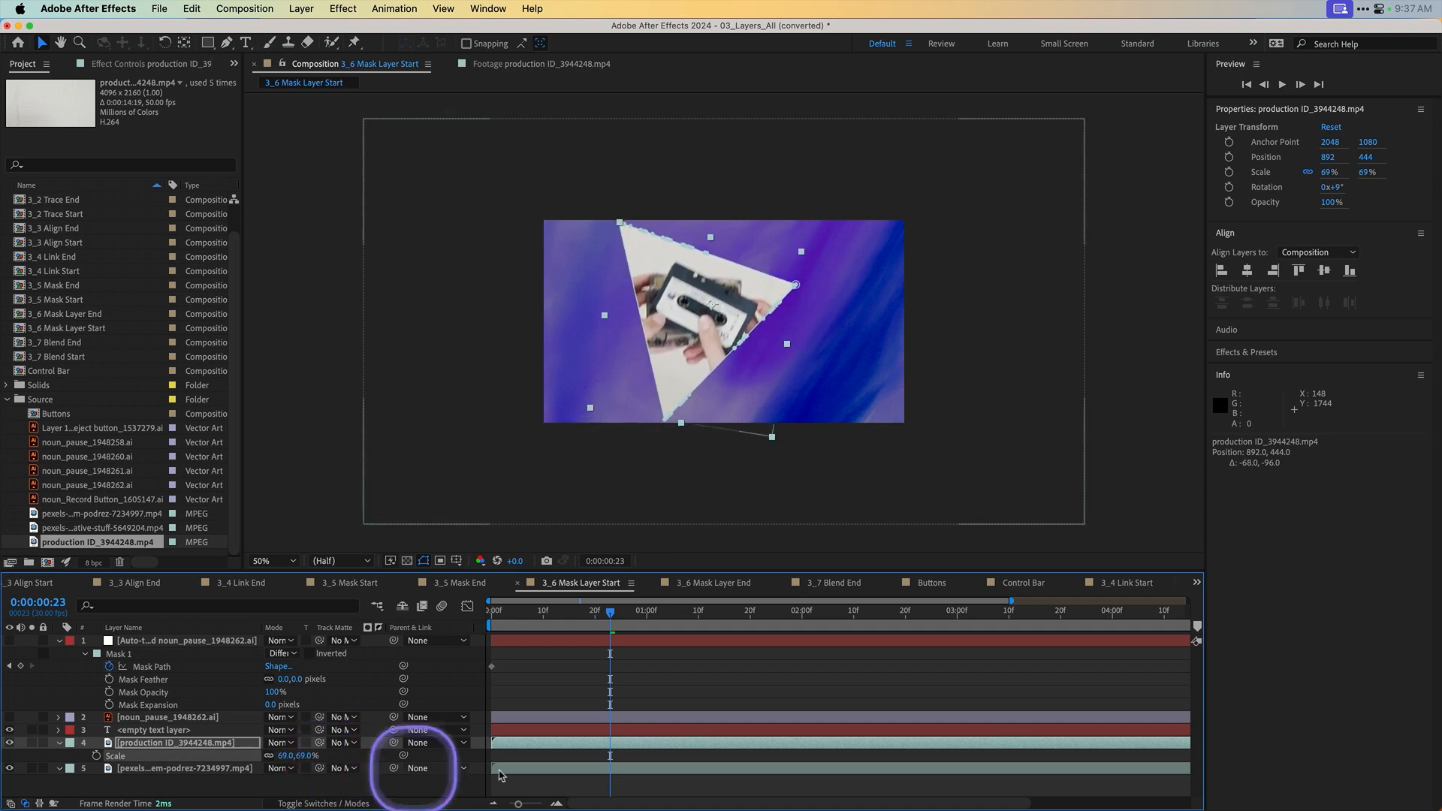
Step: Scrub through the 3_6 Mask Layer Start timeline to check how the cassette footage plays inside the triangle mask
{"action": "left_click", "coordinate": [558, 622]}
{"action": "left_click_drag", "start_coordinate": [492, 624], "coordinate": [1181, 622]}
{"action": "left_click_drag", "start_coordinate": [1015, 635], "coordinate": [680, 640]}
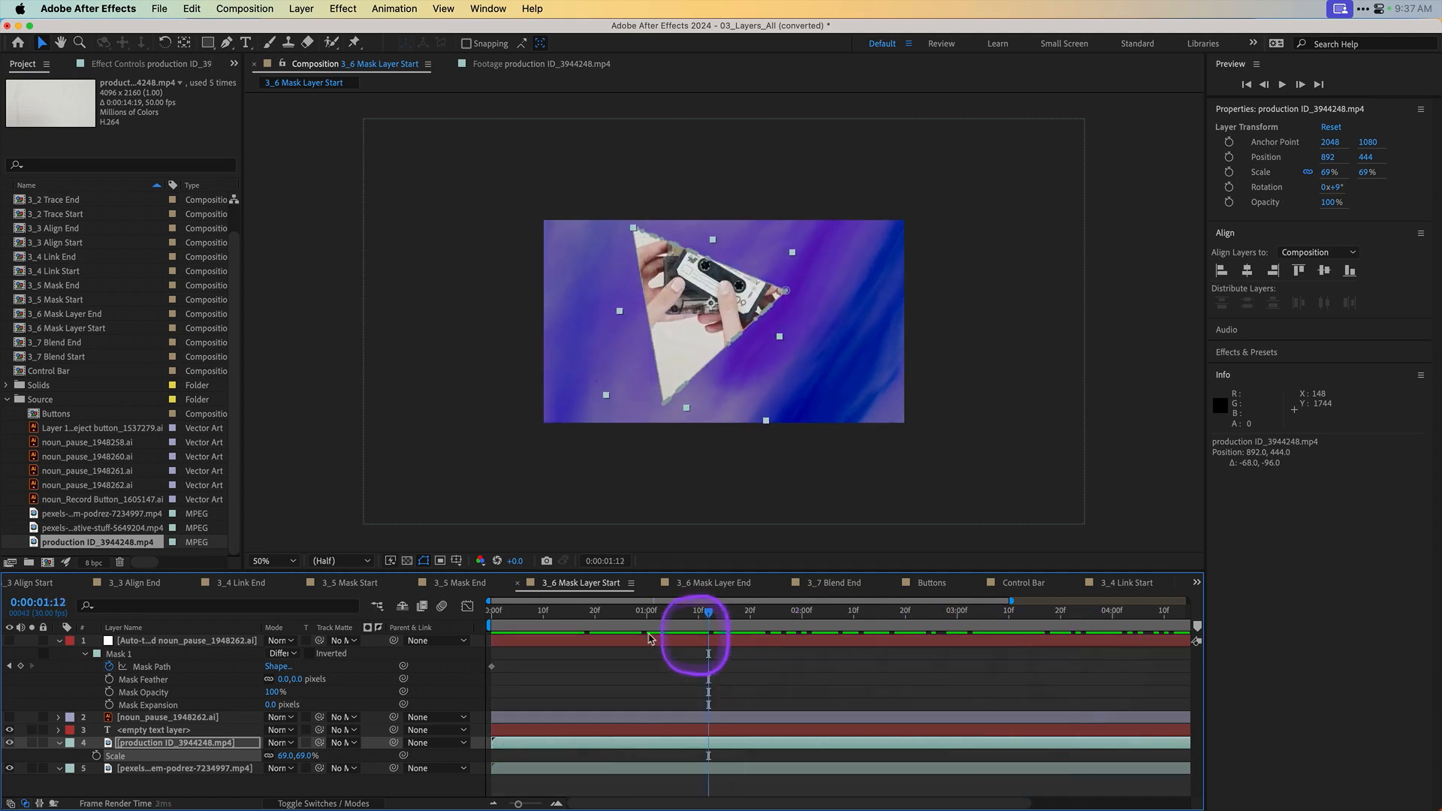
{"action": "left_click_drag", "start_coordinate": [480, 644], "coordinate": [1087, 687]}
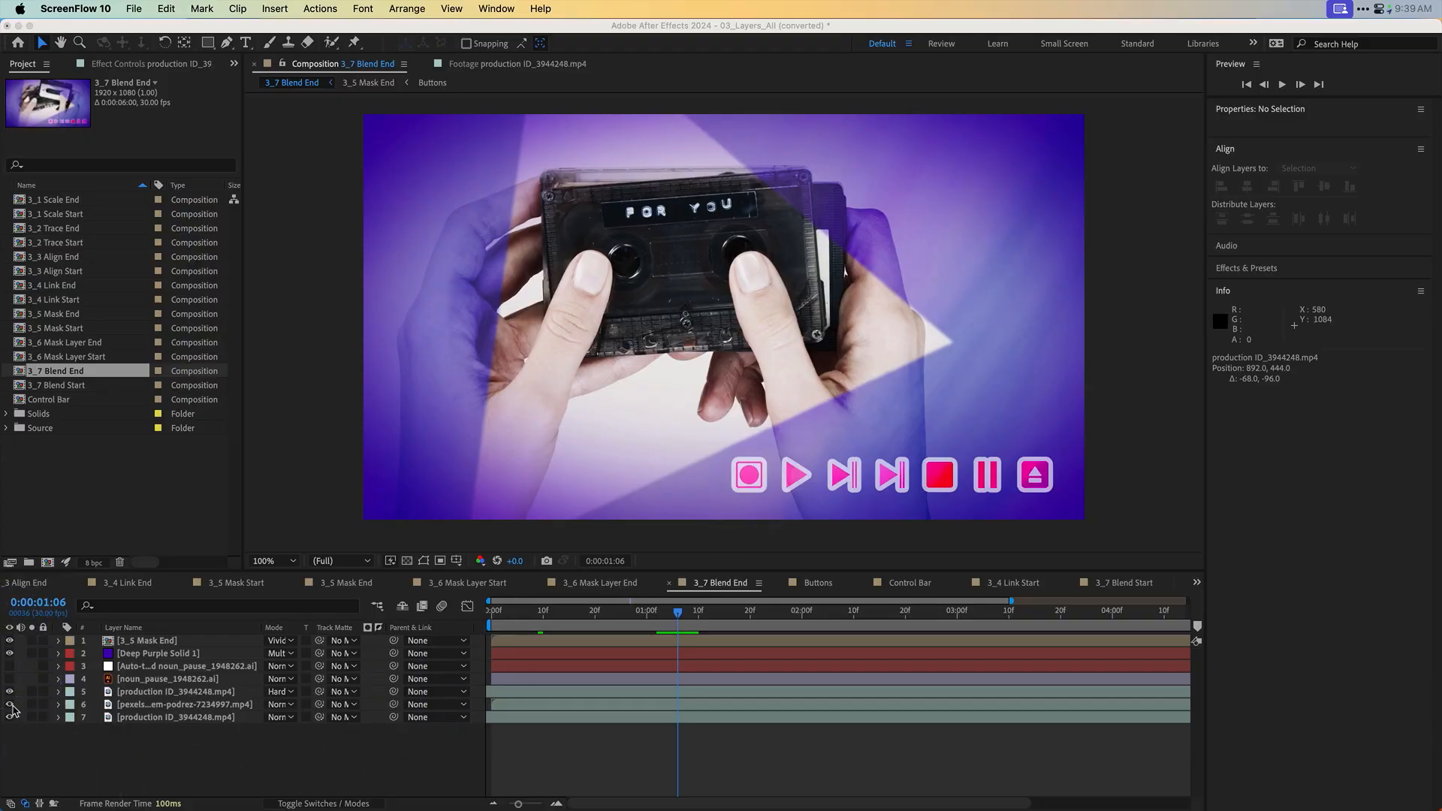
Step: Hide every layer above the bottom production ID_3944248.mp4 layer in the 3_7 Blend End composition
{"action": "left_click", "coordinate": [15, 695]}
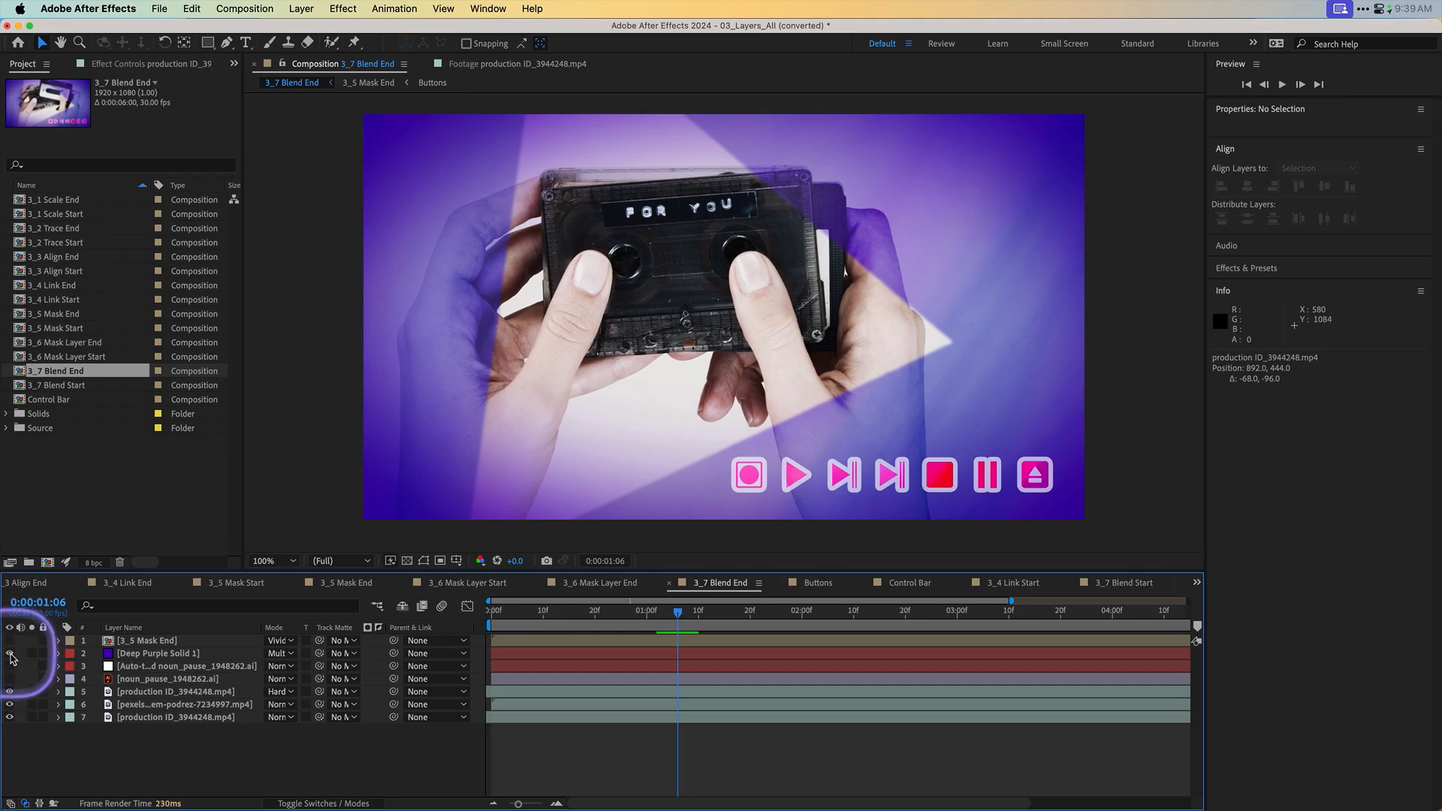
{"action": "left_click_drag", "start_coordinate": [11, 658], "coordinate": [19, 680]}
{"action": "left_click", "coordinate": [10, 692]}
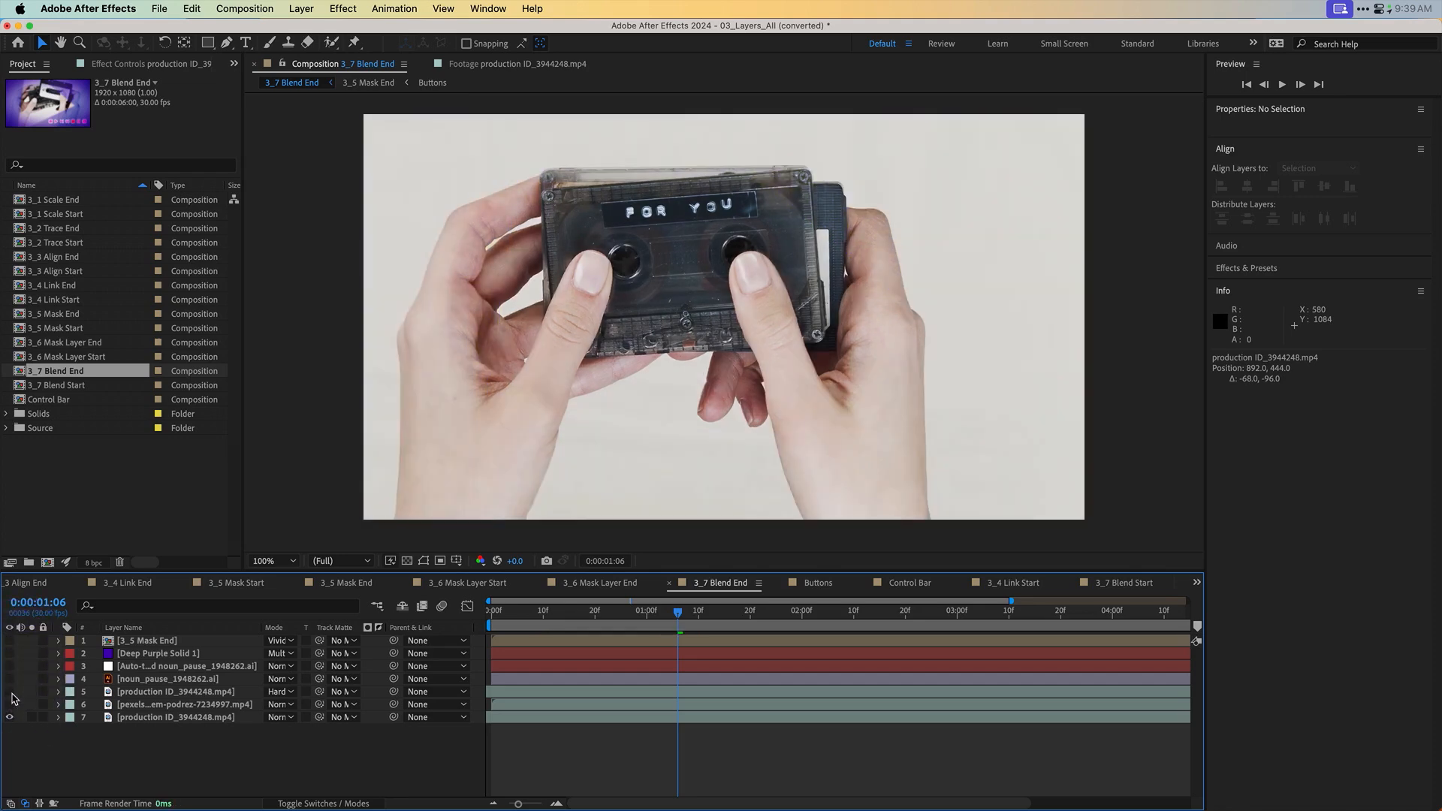
Step: Scrub and play the bottom production ID_3944248.mp4 layer on its own to review the unmasked cassette footage
{"action": "left_click", "coordinate": [218, 717]}
{"action": "left_click", "coordinate": [568, 610]}
{"action": "left_click_drag", "start_coordinate": [558, 618], "coordinate": [803, 620]}
{"action": "left_click_drag", "start_coordinate": [1060, 623], "coordinate": [432, 612]}
{"action": "left_click_drag", "start_coordinate": [532, 601], "coordinate": [635, 588]}
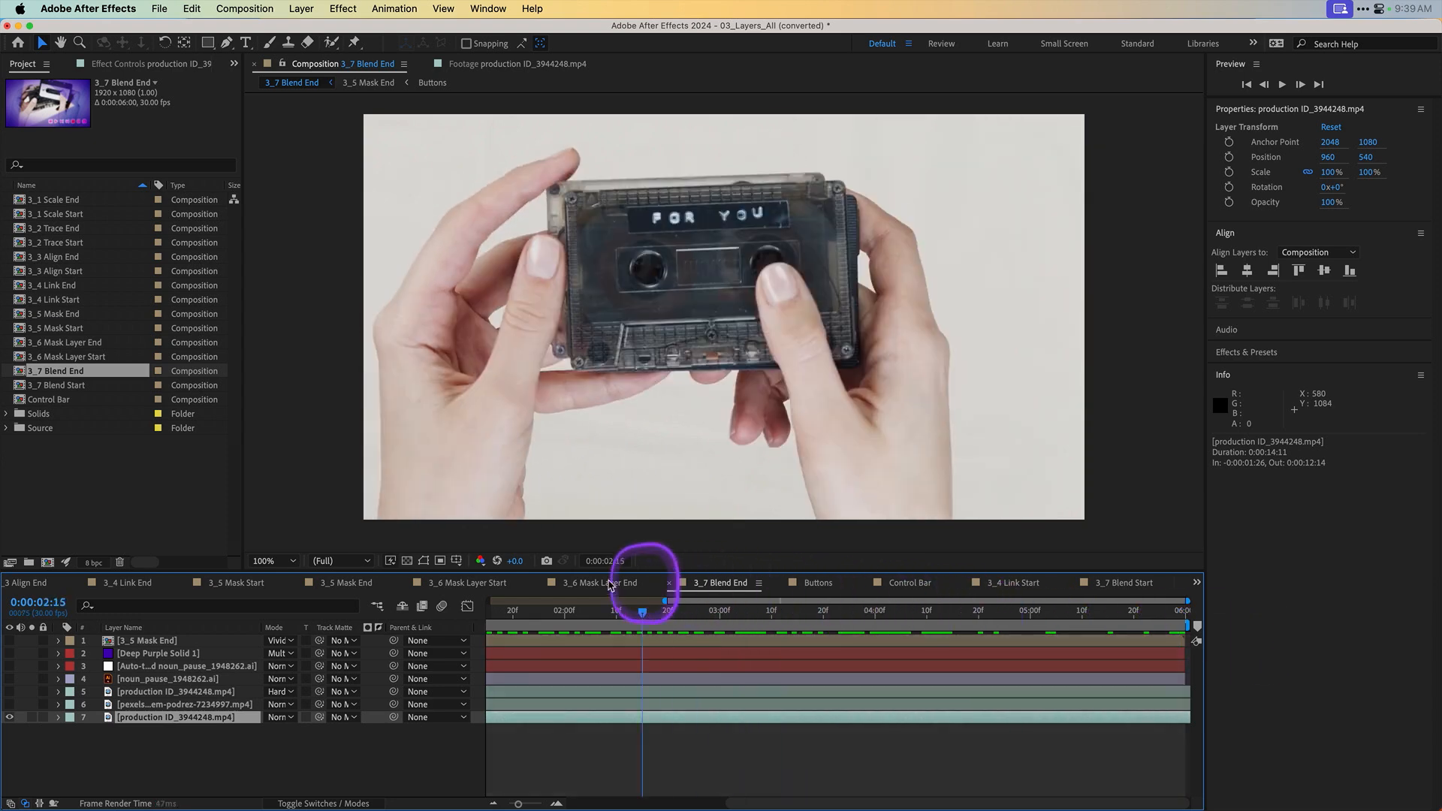
{"action": "key", "text": "space"}
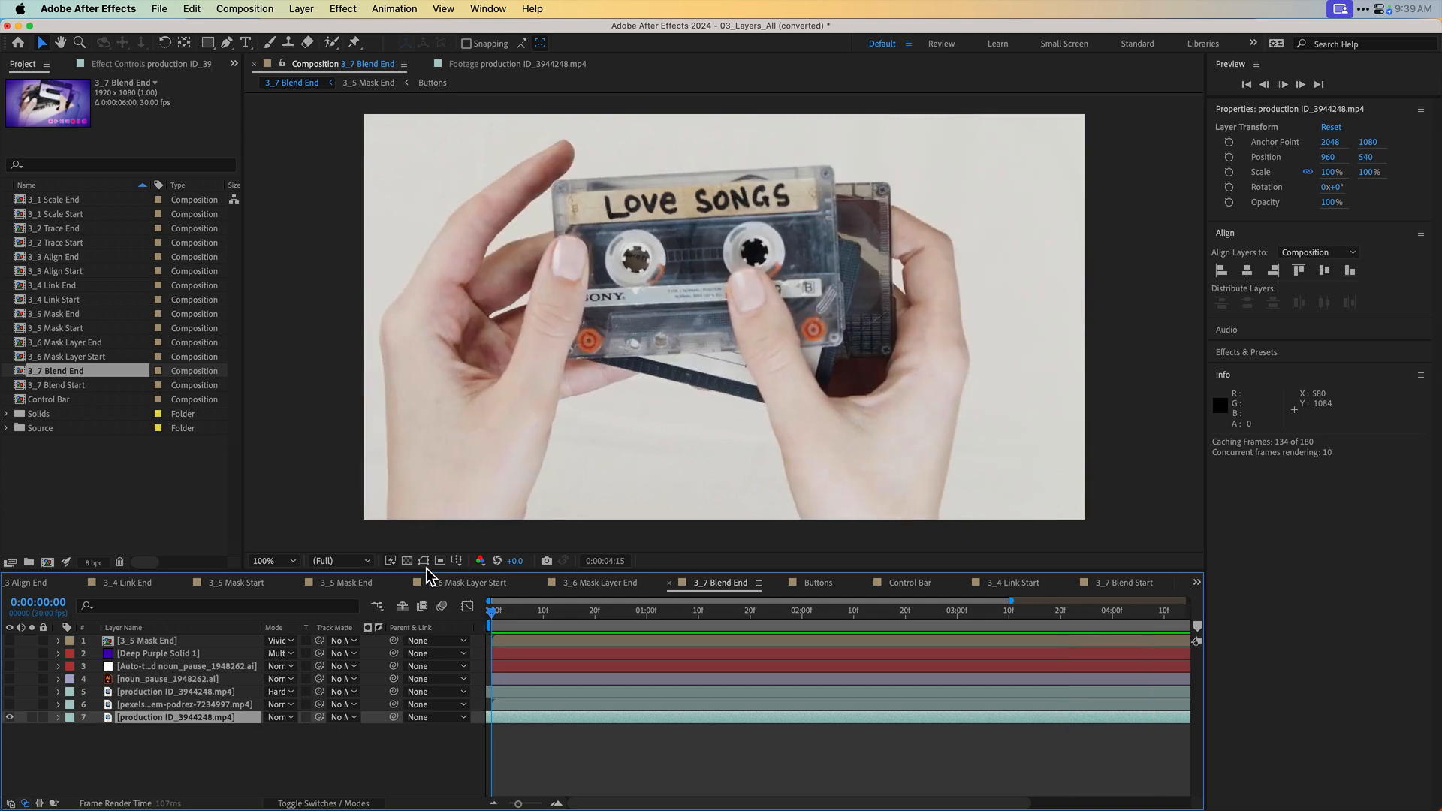
{"action": "key", "text": "space"}
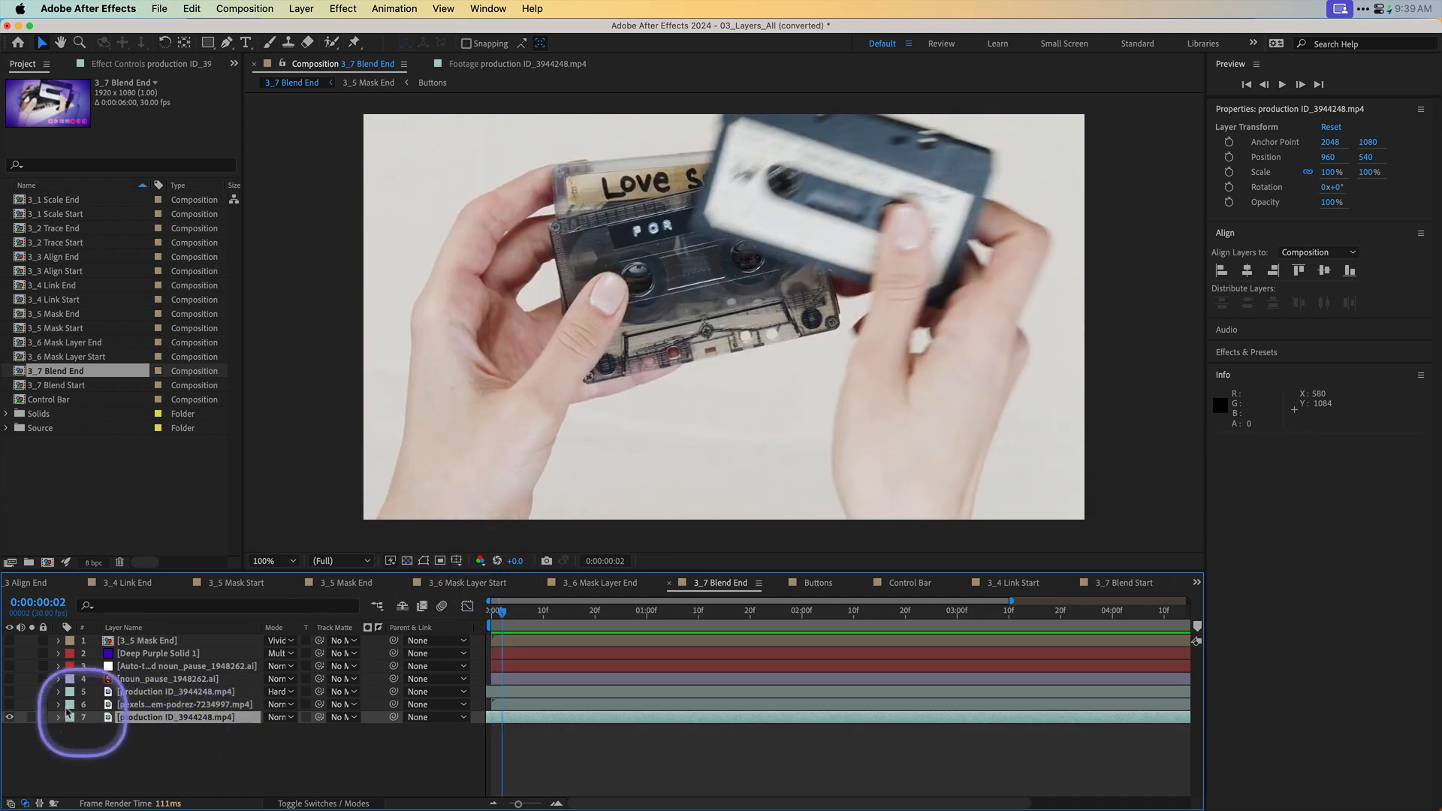
Step: Make the pexels video layer visible and reveal its Mask 1 properties
{"action": "left_click", "coordinate": [9, 705]}
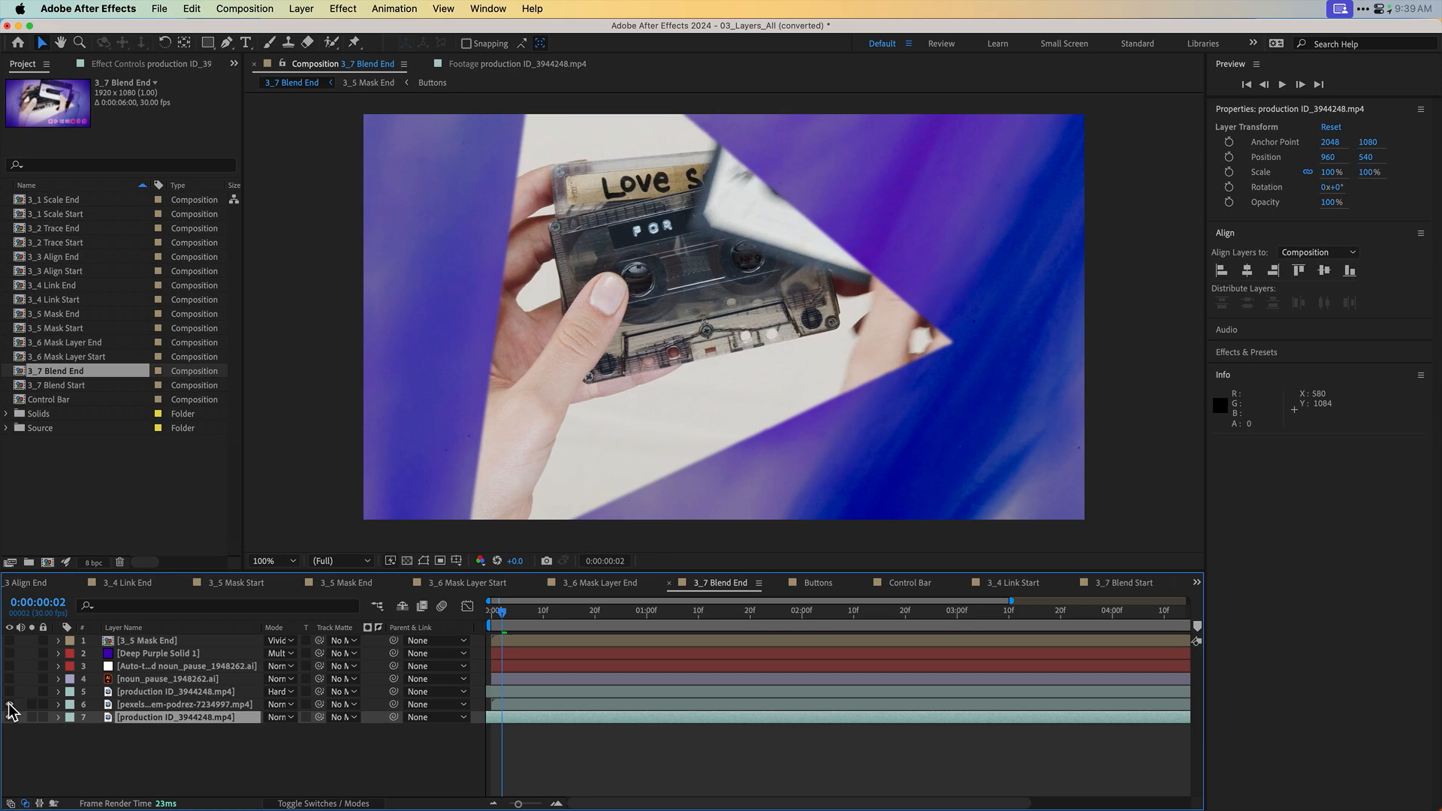
{"action": "left_click", "coordinate": [136, 706]}
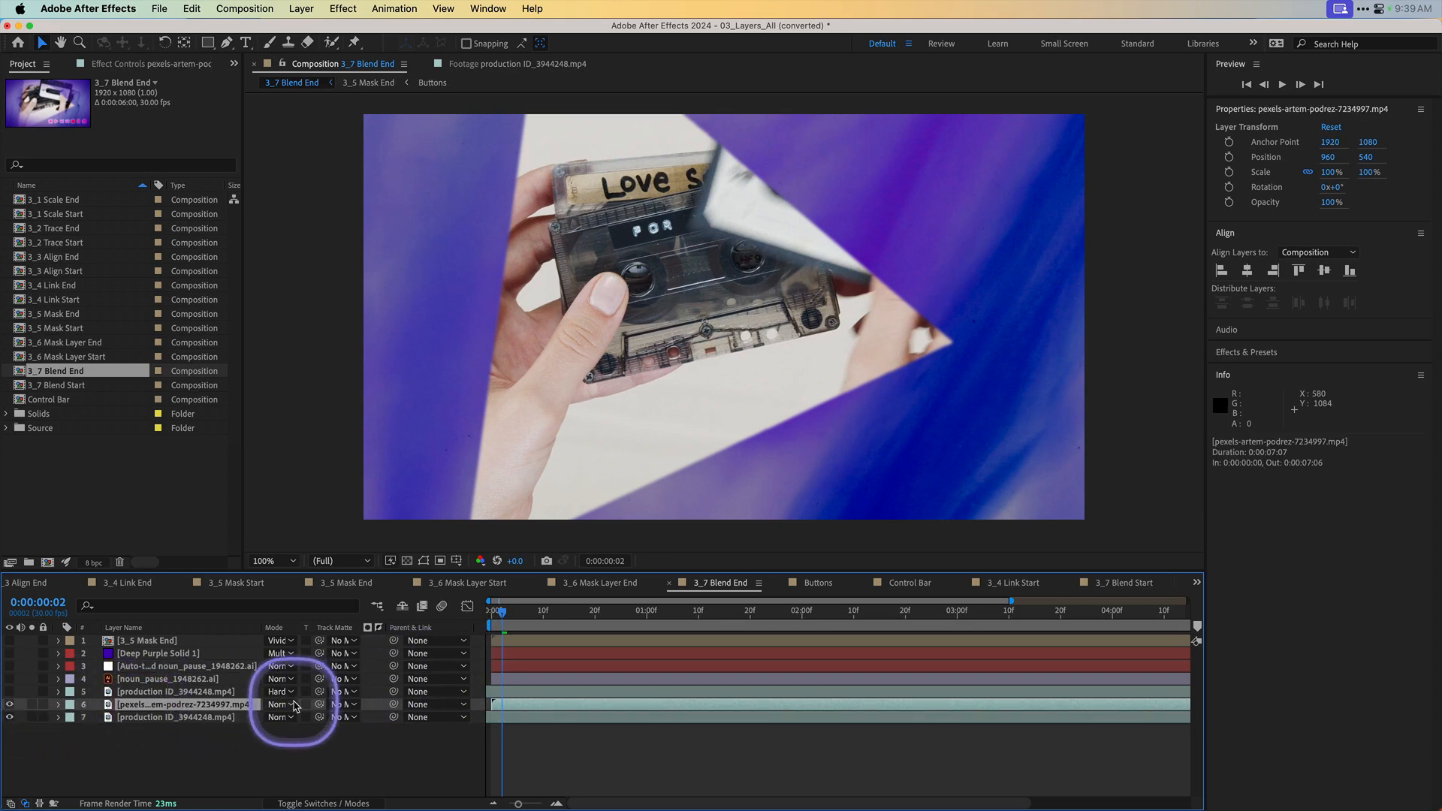
{"action": "key", "text": "m"}
{"action": "left_click", "coordinate": [119, 718]}
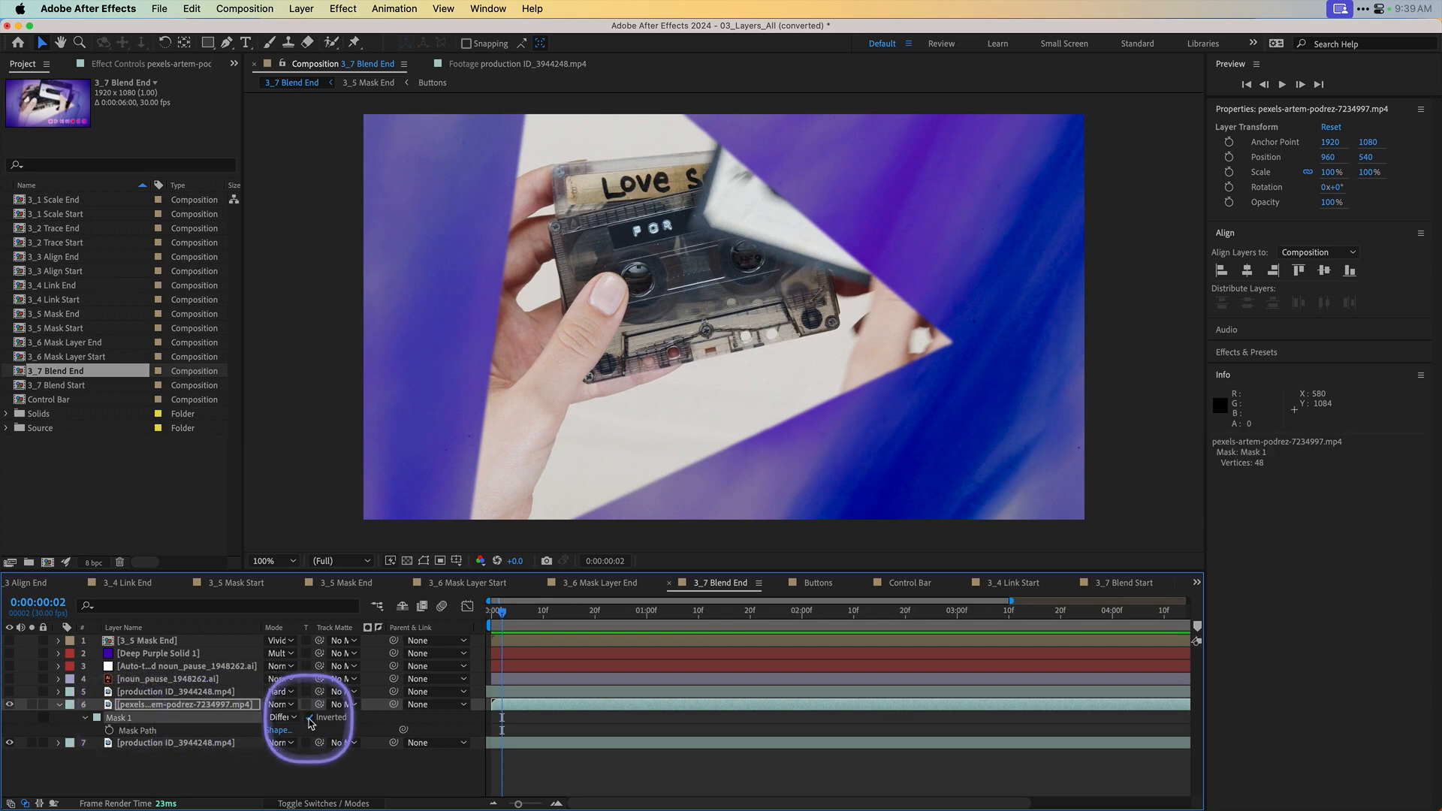
Step: Switch off Inverted for the pexels layer's Mask 1 to compare, and switch it back on
{"action": "left_click", "coordinate": [310, 718]}
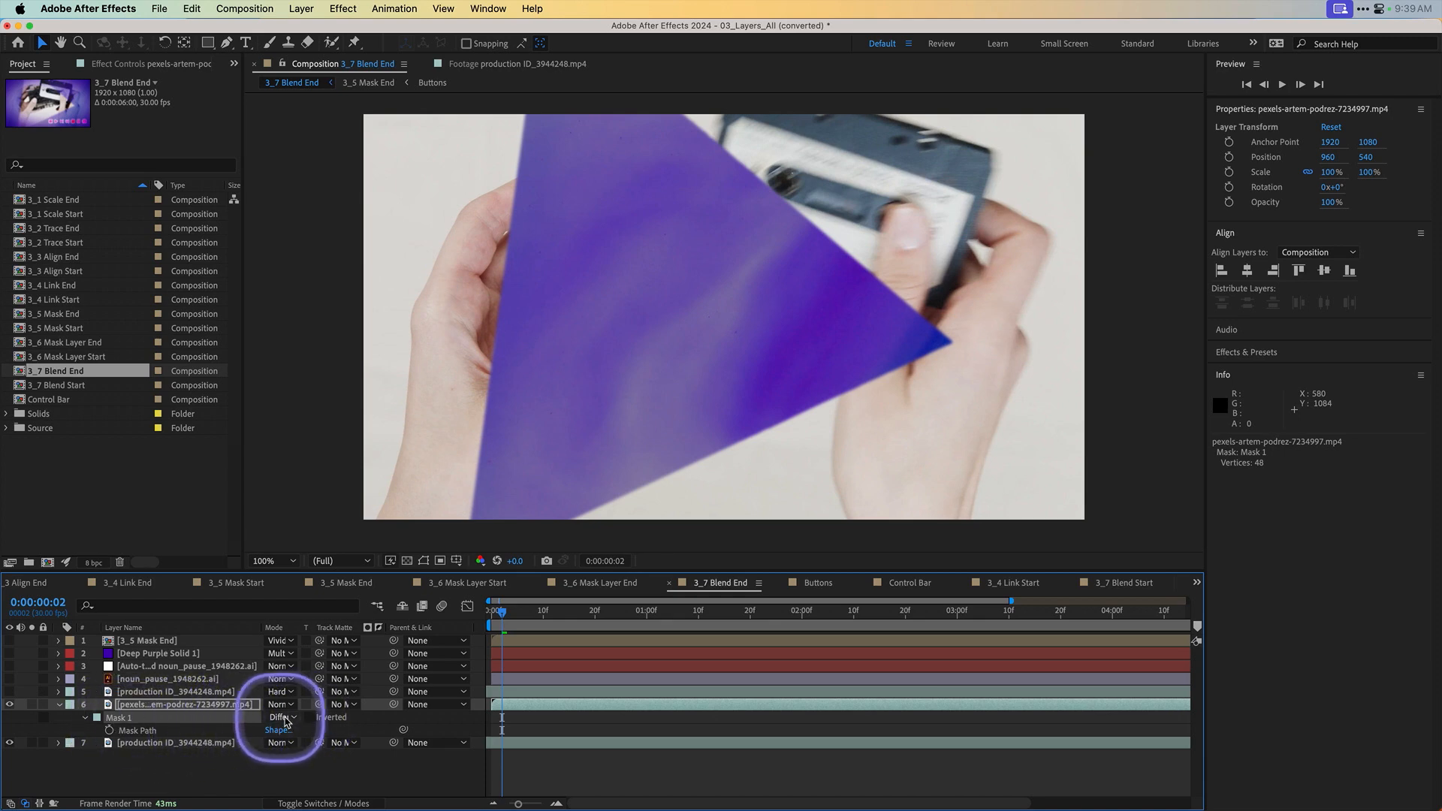
{"action": "left_click", "coordinate": [310, 719]}
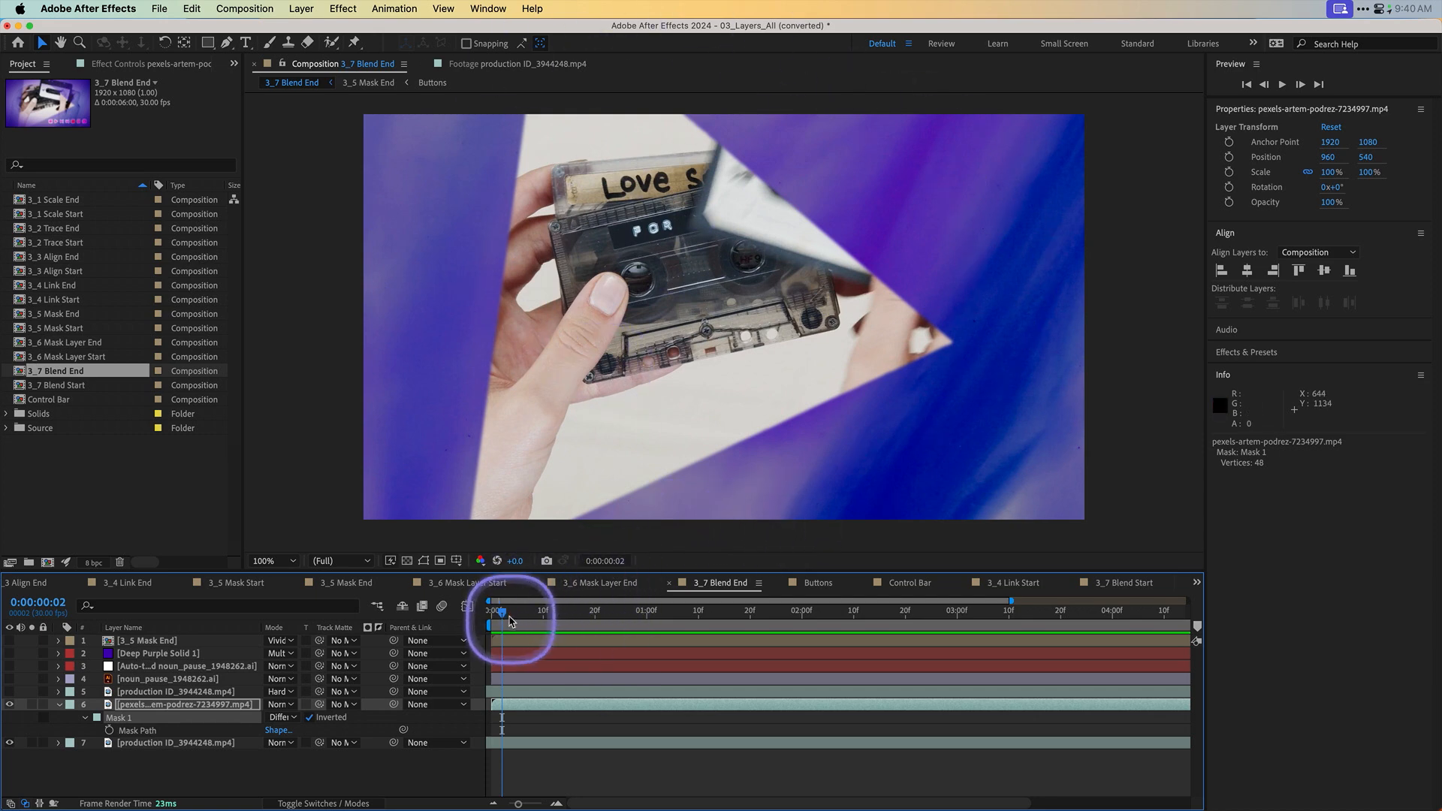
Step: Play the composition from its start to review the cassette video through the inverted mask opening
{"action": "left_click_drag", "start_coordinate": [502, 610], "coordinate": [478, 622]}
{"action": "key", "text": "space"}
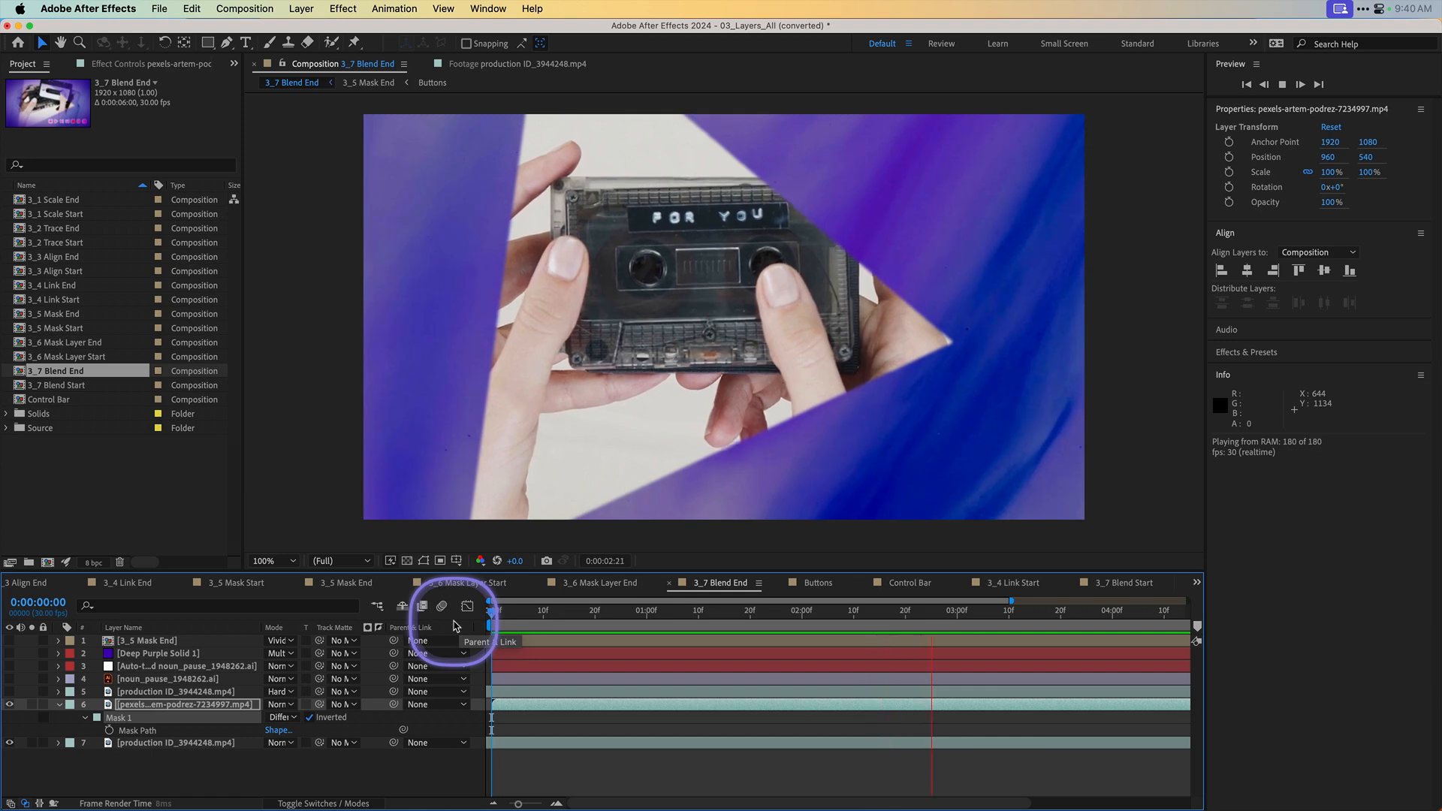
{"action": "key", "text": "space"}
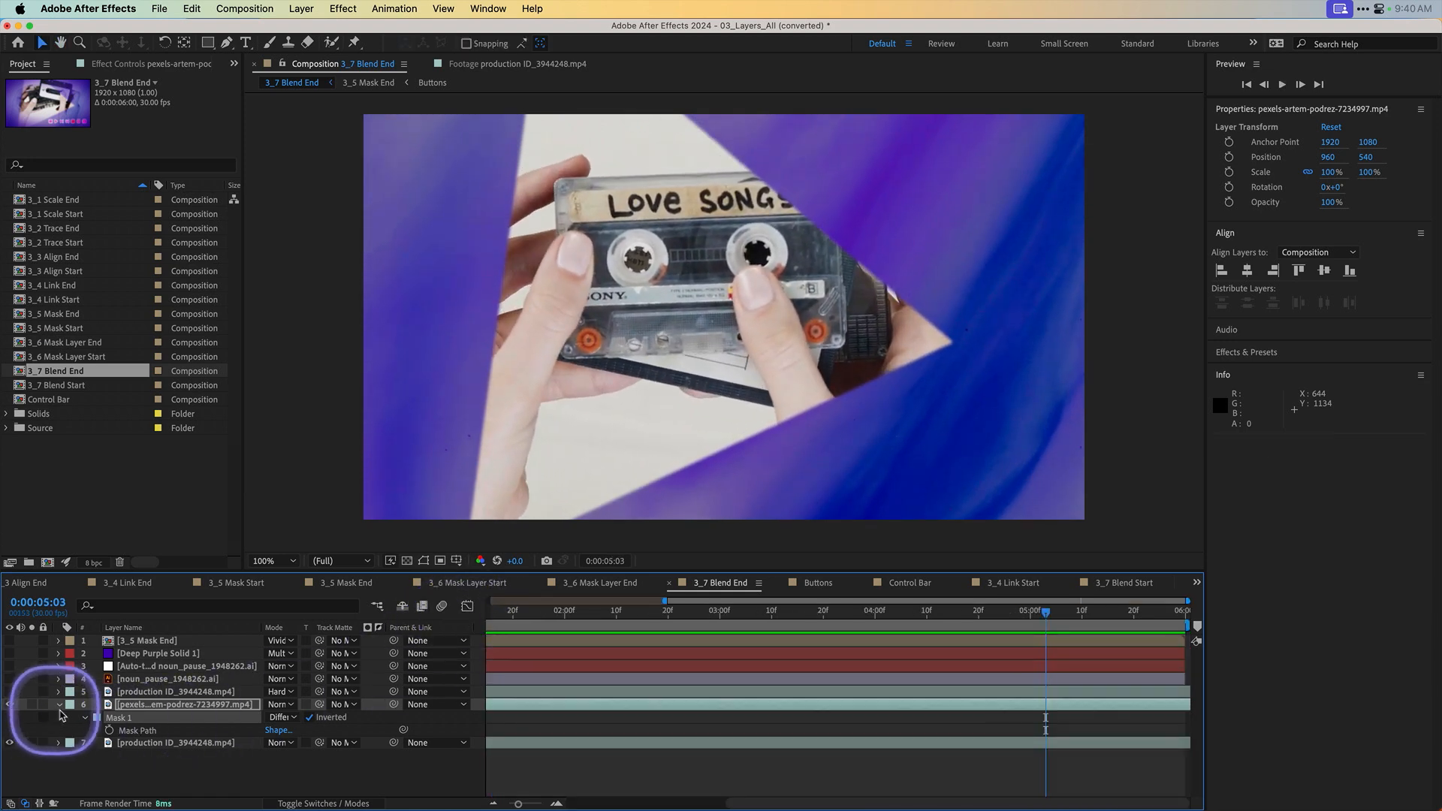
Step: Collapse the pexels video layer's mask properties and deselect all layers
{"action": "left_click", "coordinate": [68, 707]}
{"action": "left_click", "coordinate": [60, 708]}
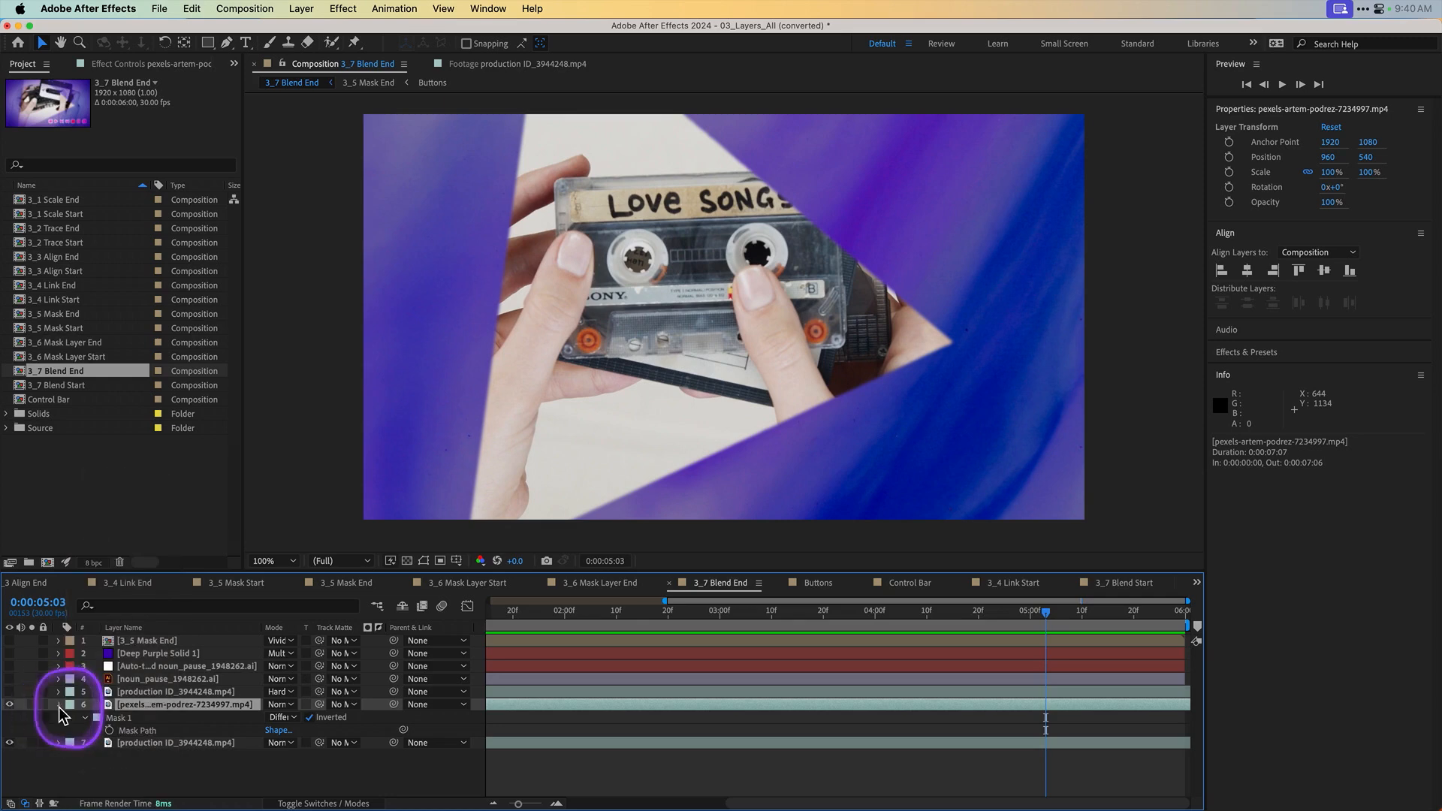
{"action": "left_click", "coordinate": [58, 706]}
{"action": "key", "text": "super+shift+a"}
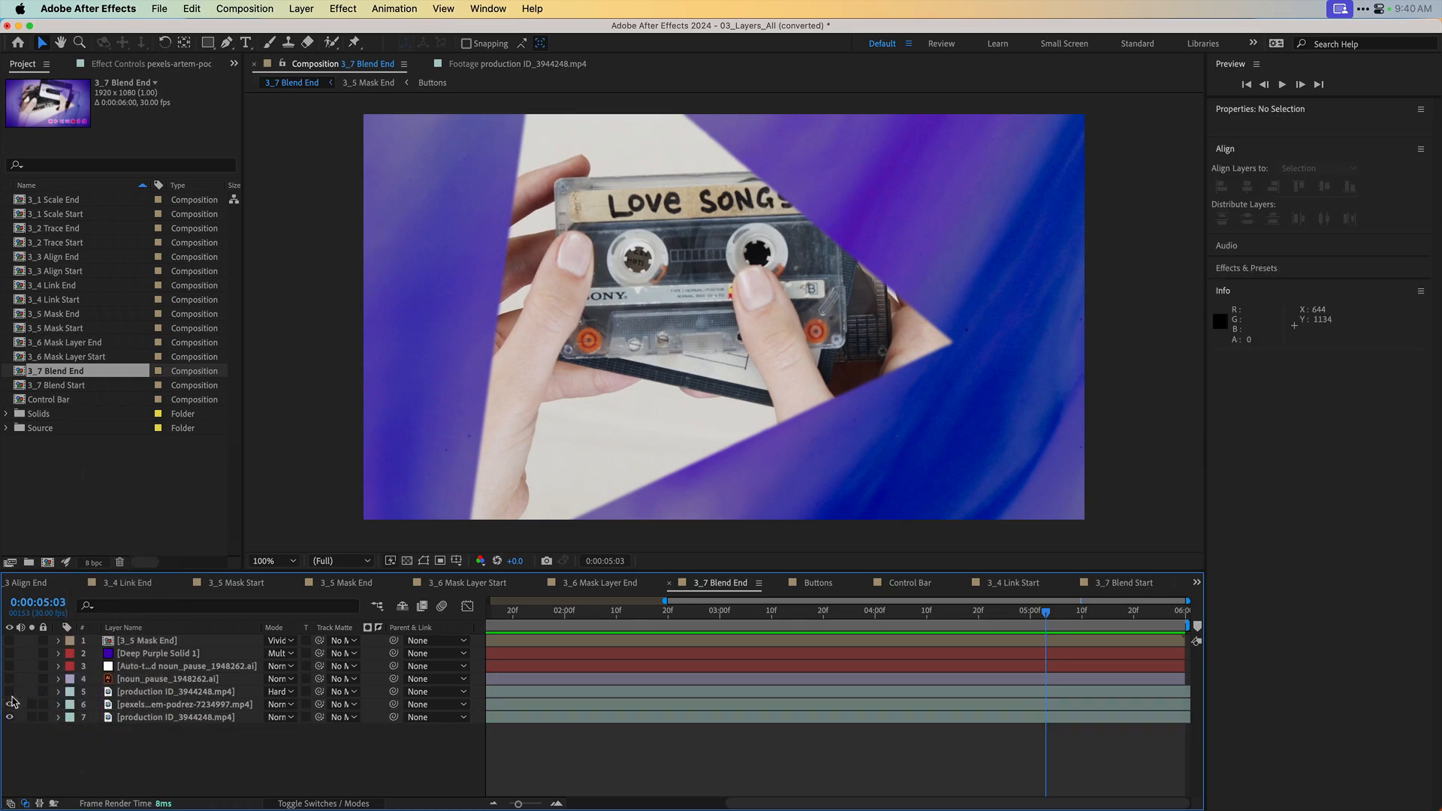
Step: Make the upper production ID_3944248.mp4 layer visible and set its blending mode to Normal
{"action": "left_click", "coordinate": [9, 692]}
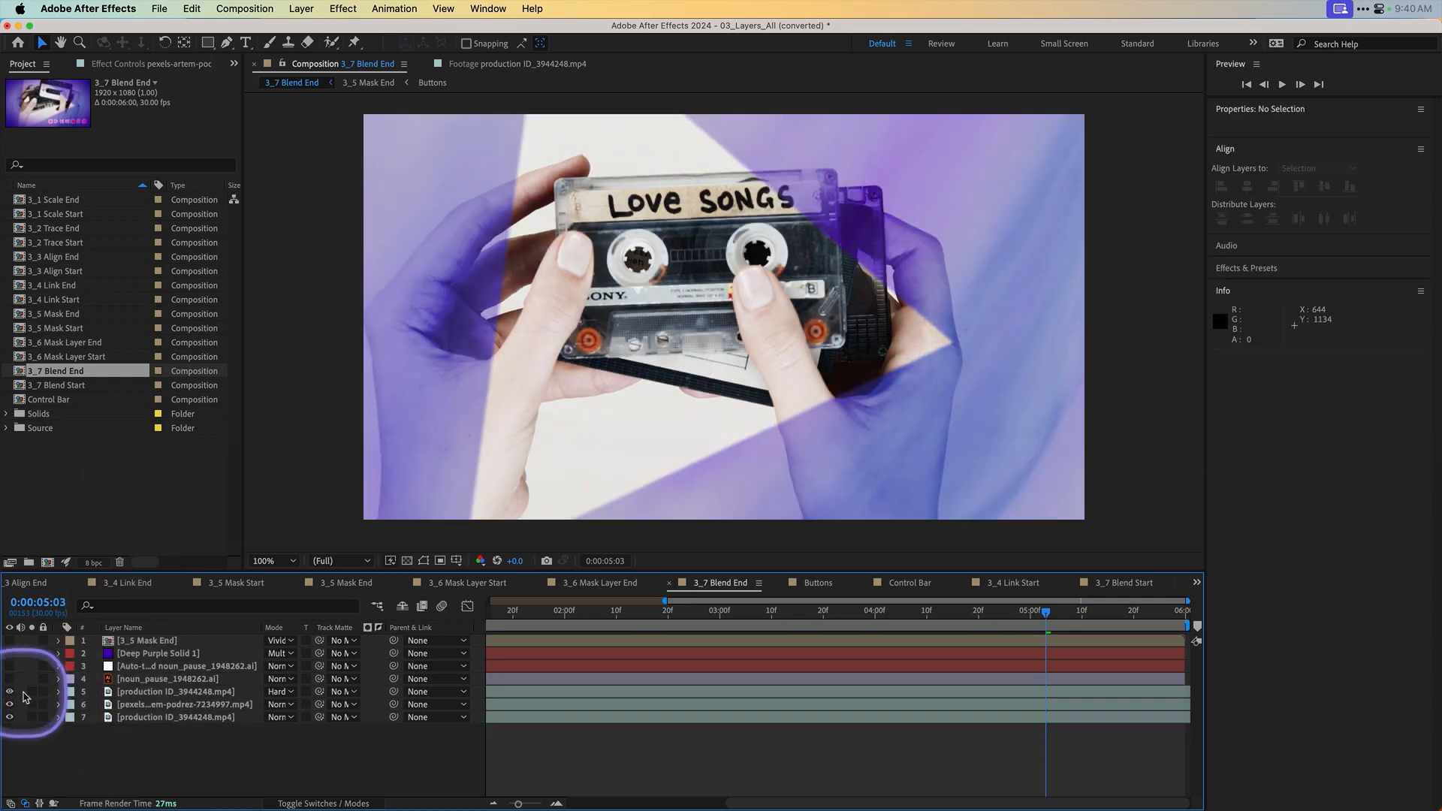
{"action": "left_click", "coordinate": [279, 705]}
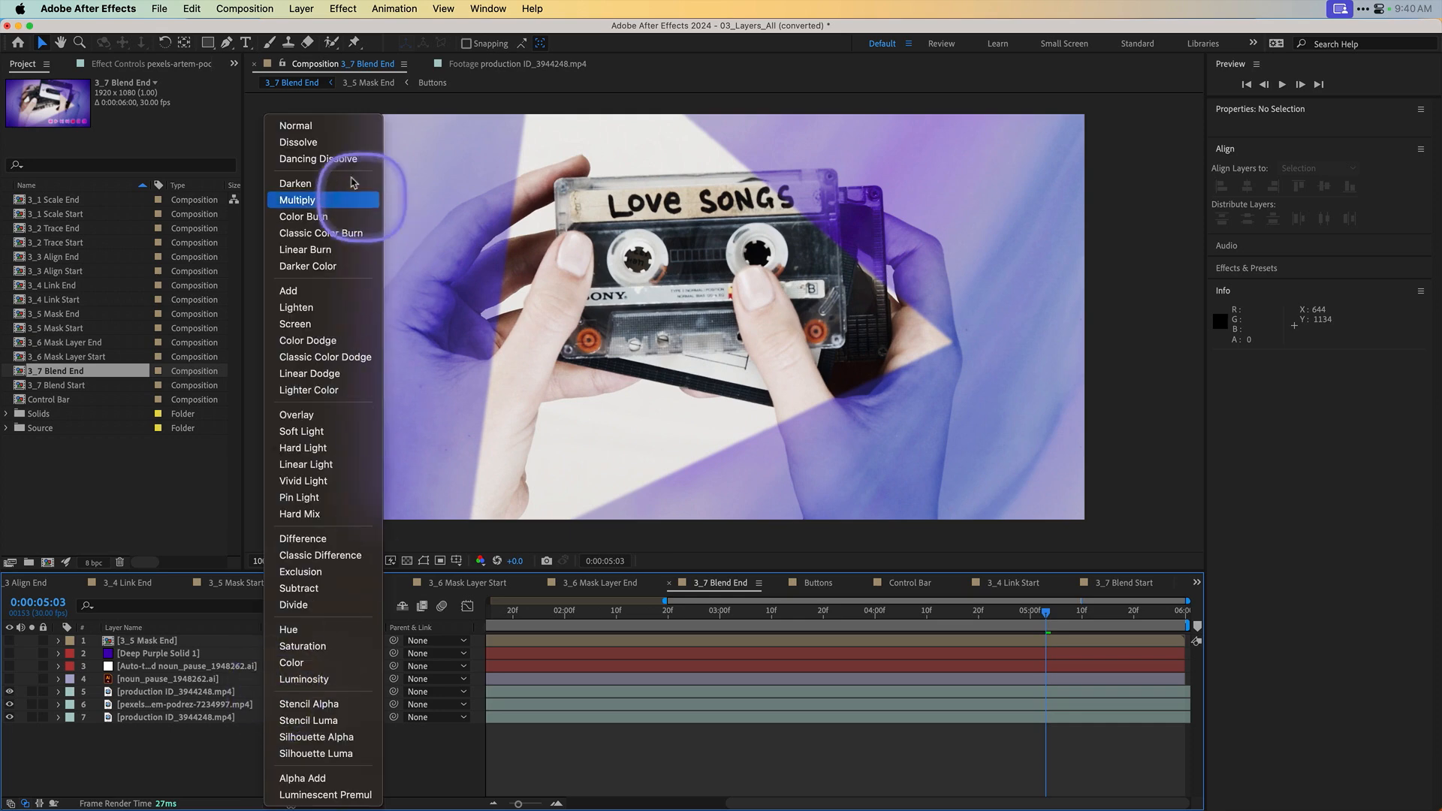
{"action": "left_click", "coordinate": [297, 126]}
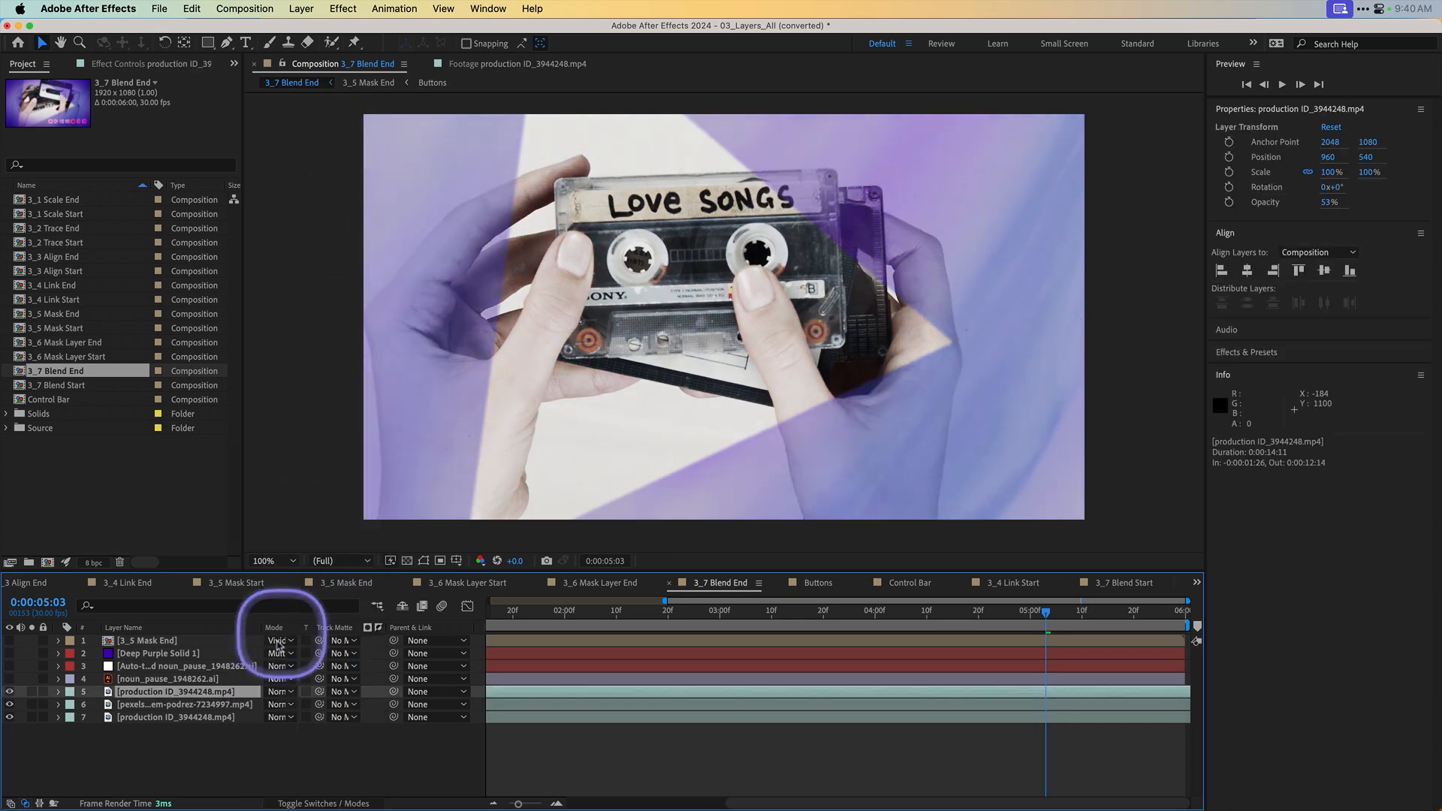
Step: Reveal the upper production video layer's Lumetri Color effect and examine its Creative and Curves sections
{"action": "key", "text": "e"}
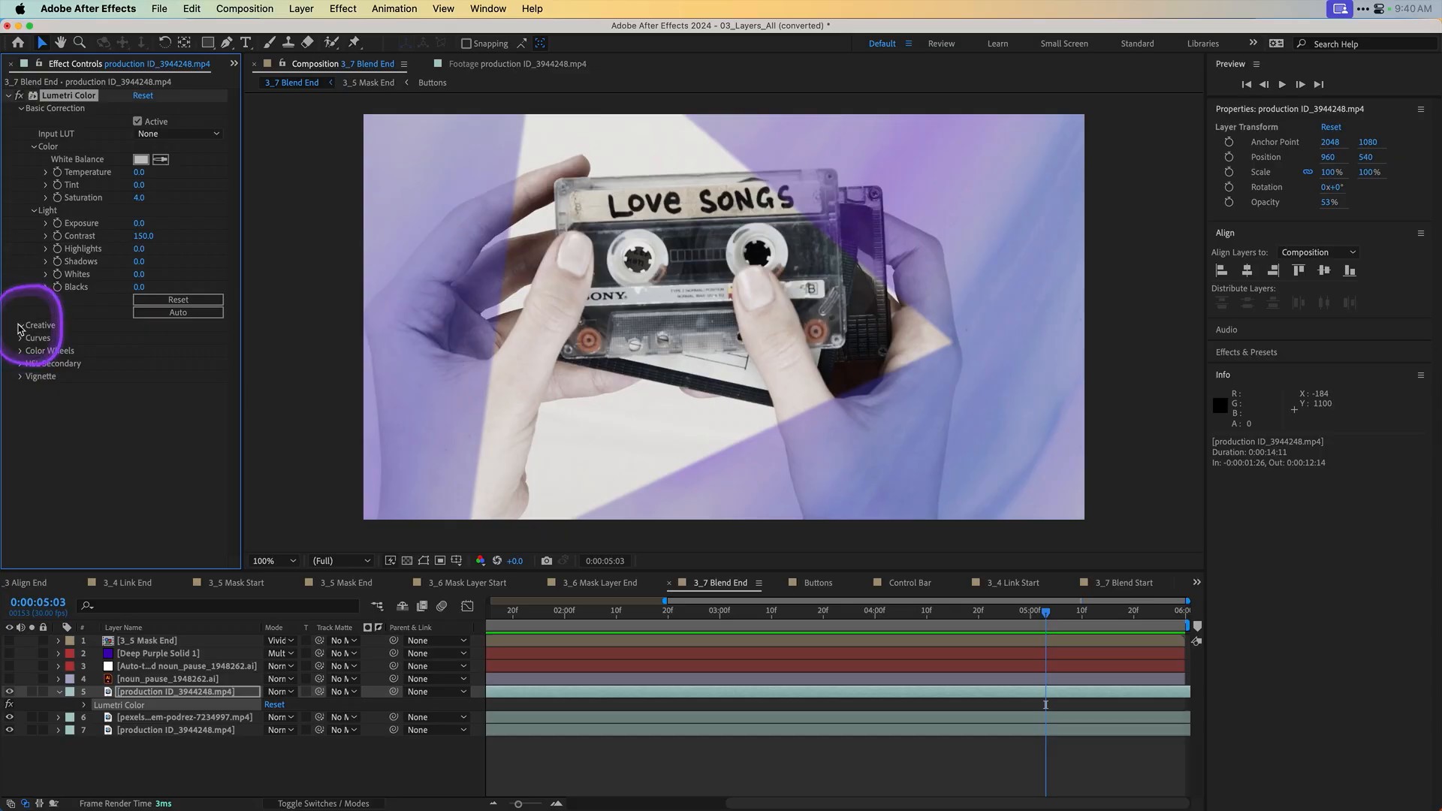
{"action": "left_click", "coordinate": [20, 326]}
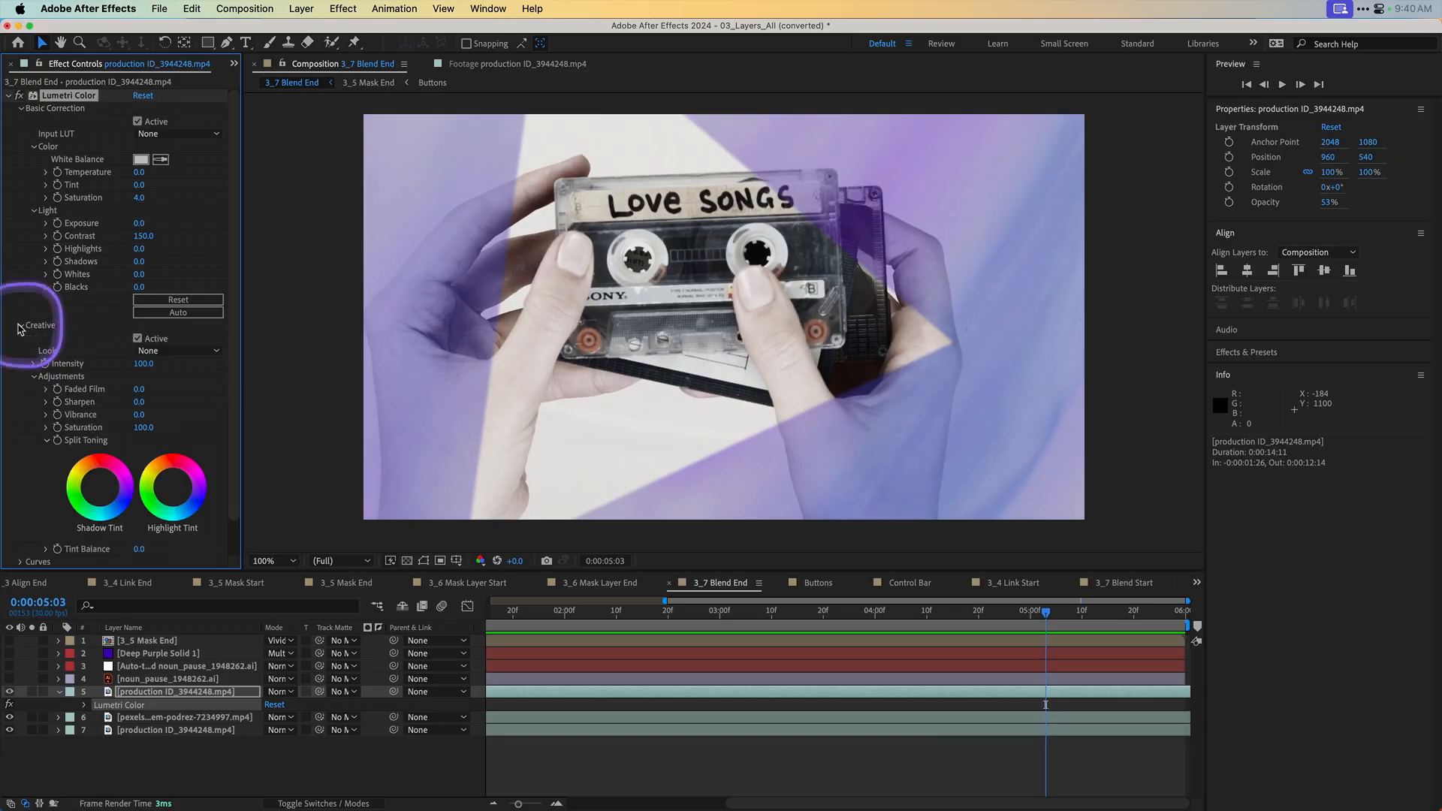
{"action": "left_click", "coordinate": [21, 328]}
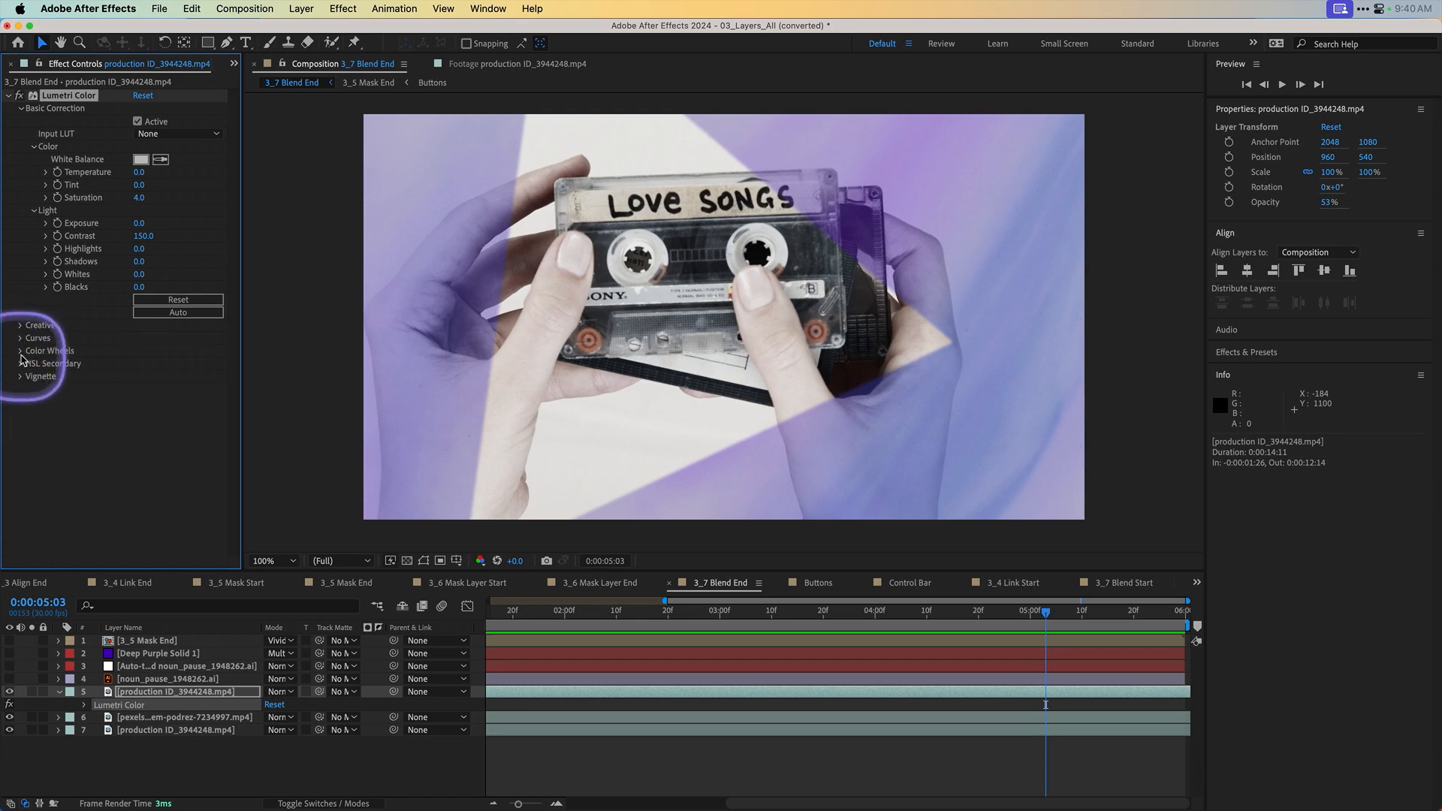
{"action": "left_click", "coordinate": [21, 339]}
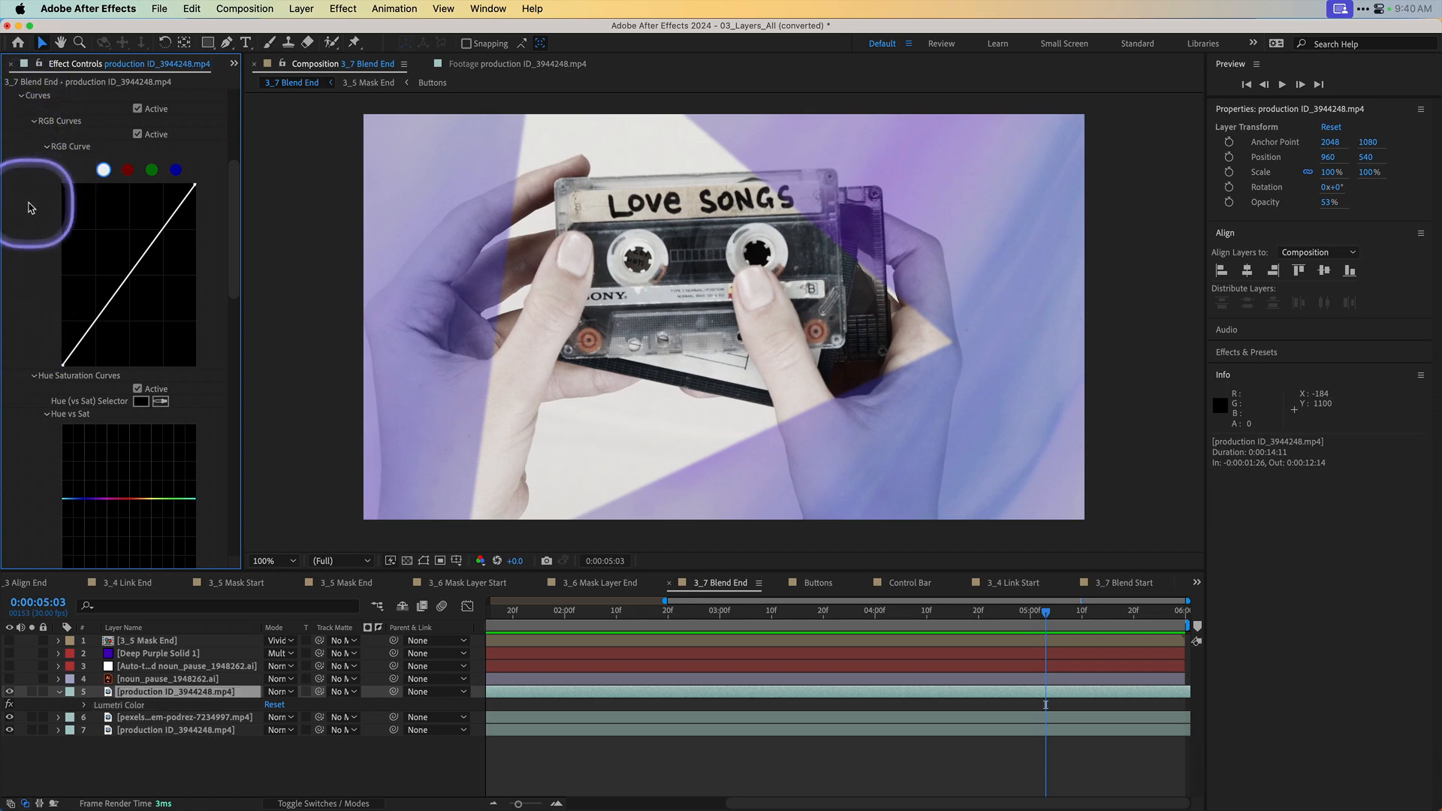
{"action": "scroll", "coordinate": [29, 203], "scroll_direction": "up", "scroll_amount": 2}
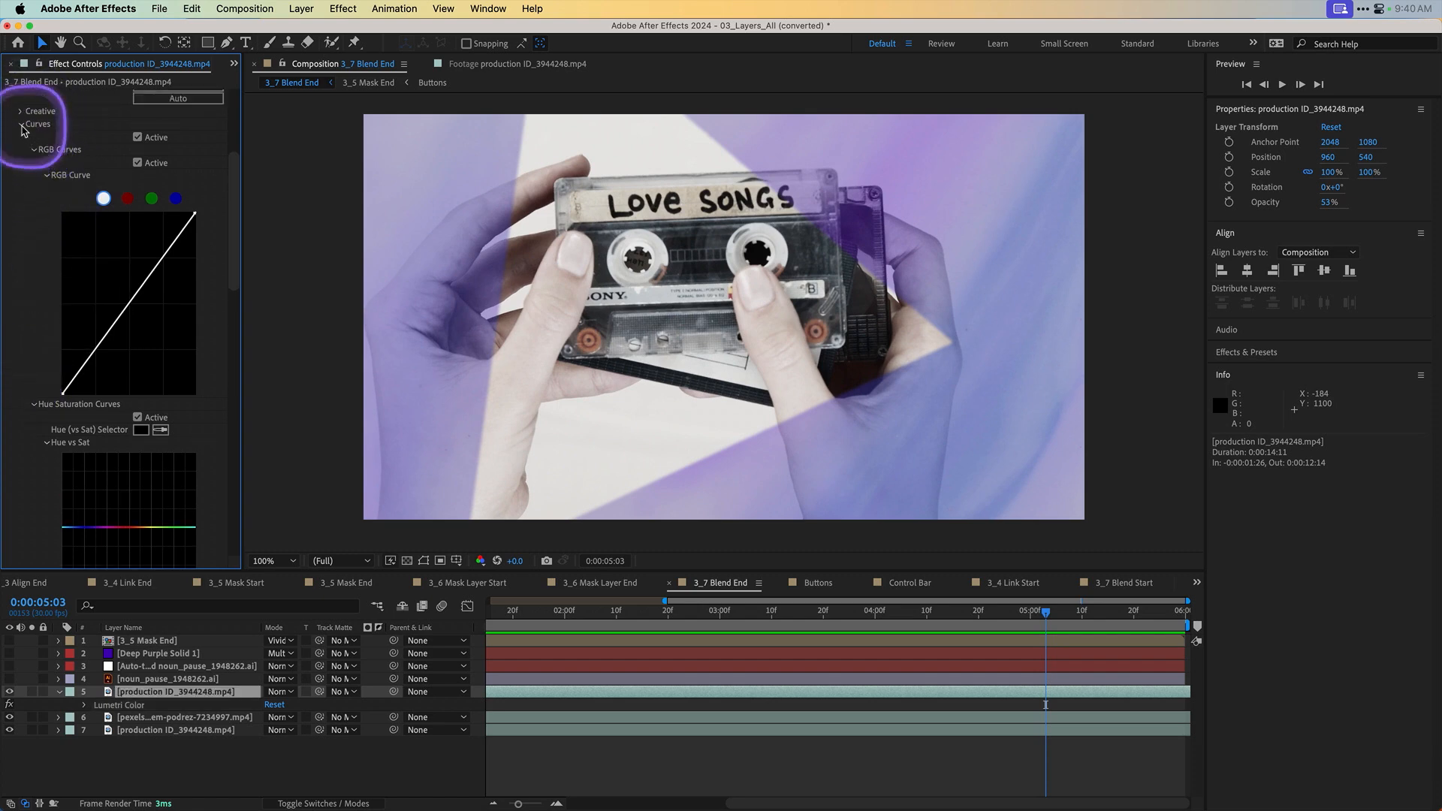
{"action": "left_click", "coordinate": [22, 125]}
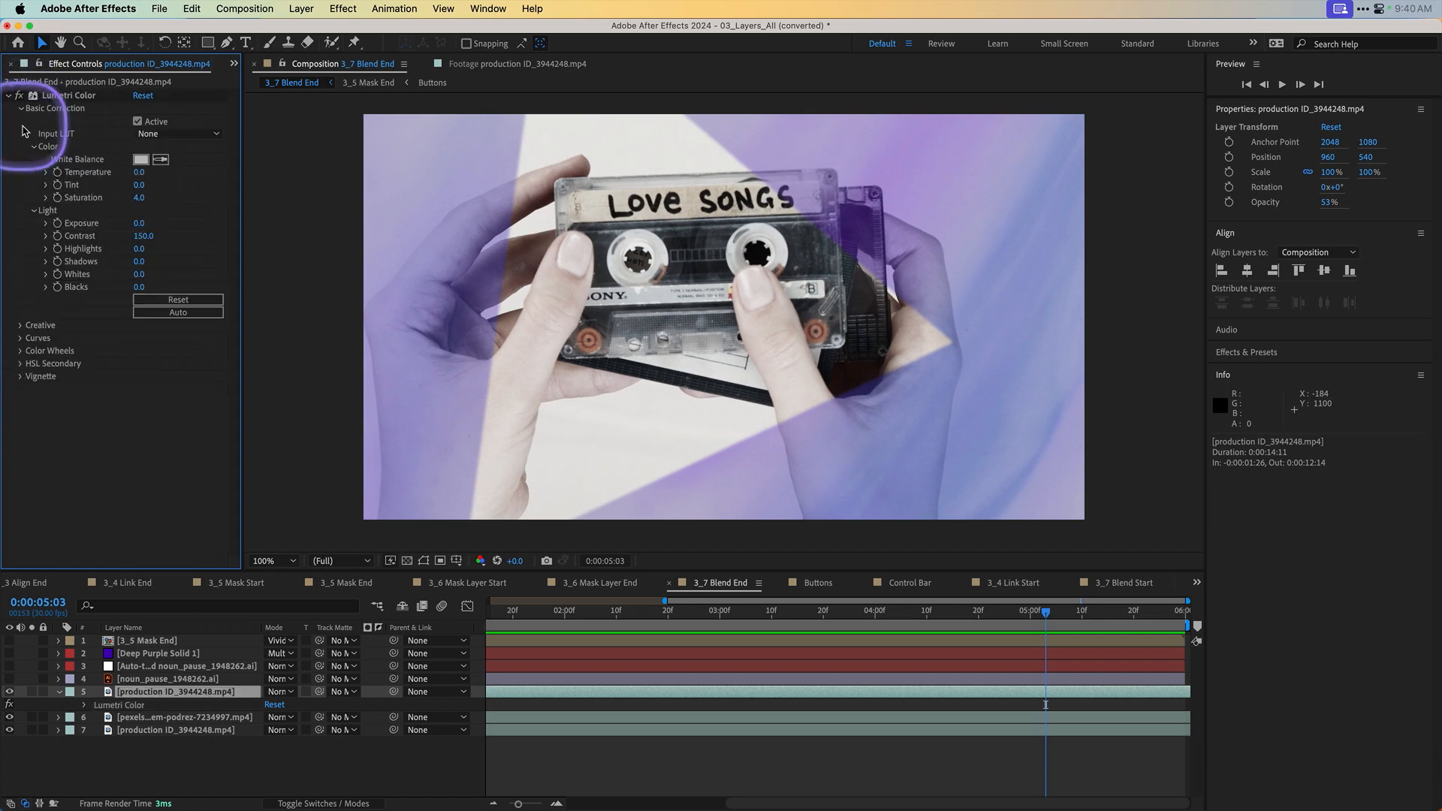
Step: Try the upper production video's Lumetri Color Saturation at 100 for comparison, and set it to 5
{"action": "left_click", "coordinate": [46, 199]}
{"action": "left_click", "coordinate": [137, 199]}
{"action": "type", "text": "100"}
{"action": "key", "text": "Return"}
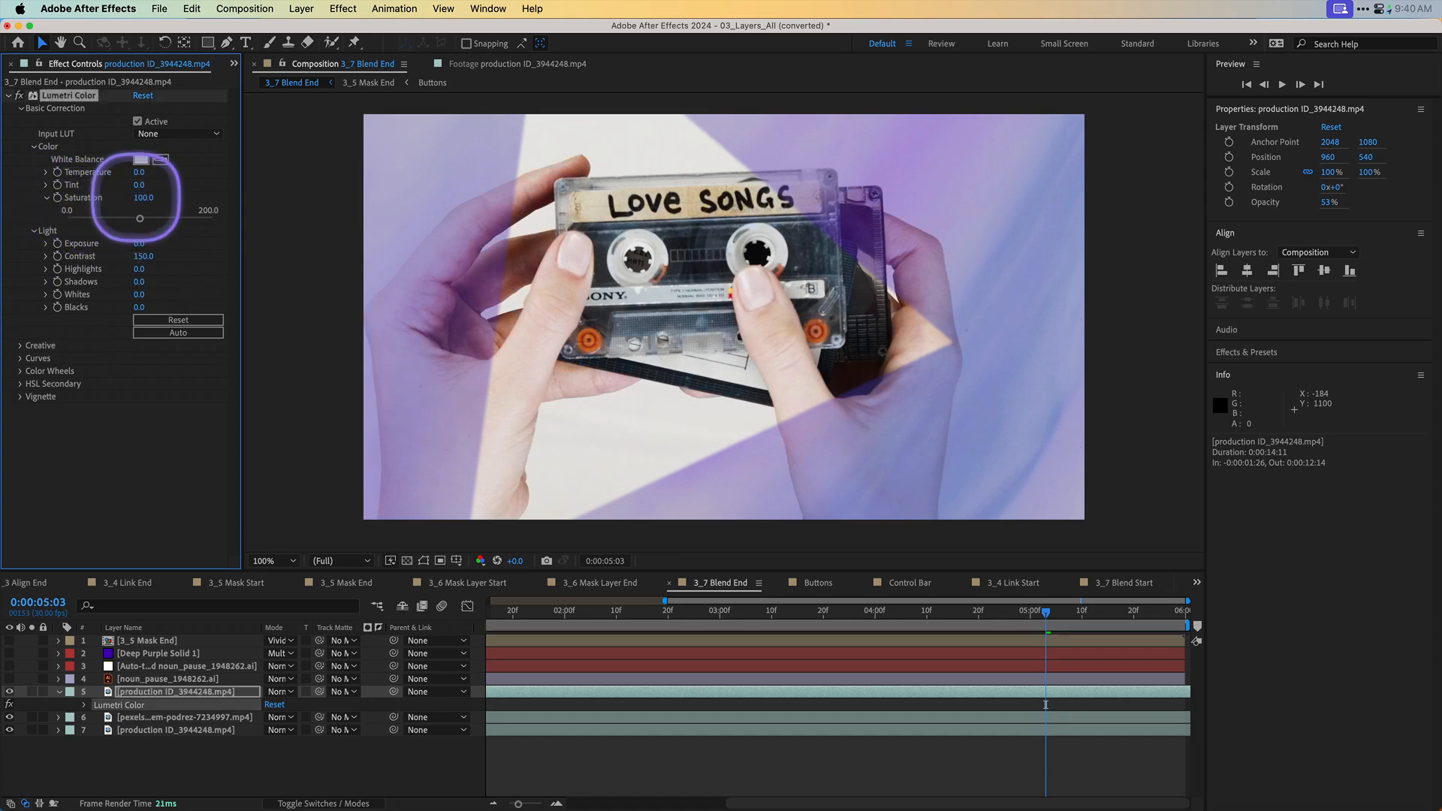
{"action": "left_click", "coordinate": [144, 197]}
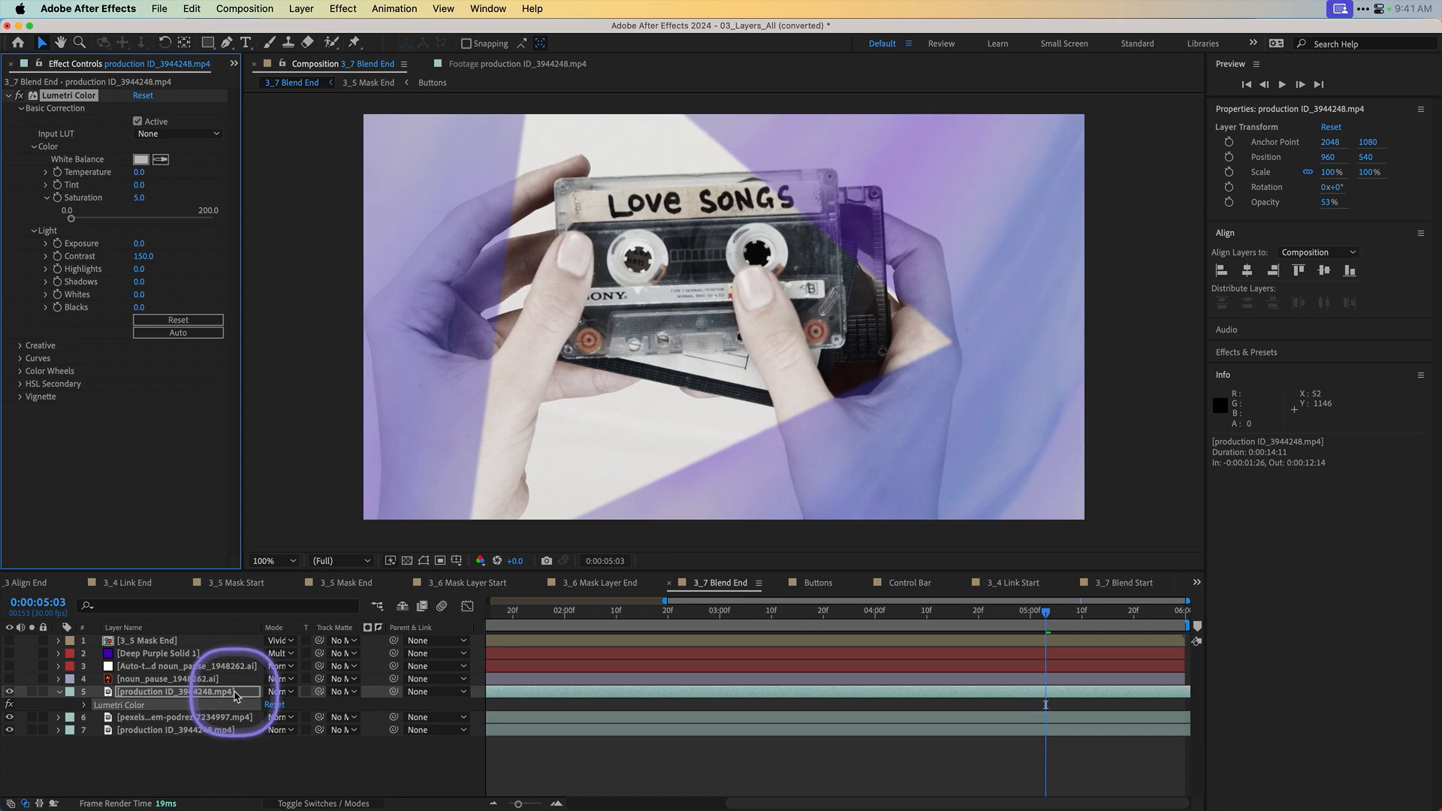
Step: Set the upper production video's blending mode to Dissolve and cycle through the following modes, stopping at Hard Light
{"action": "left_click", "coordinate": [278, 691]}
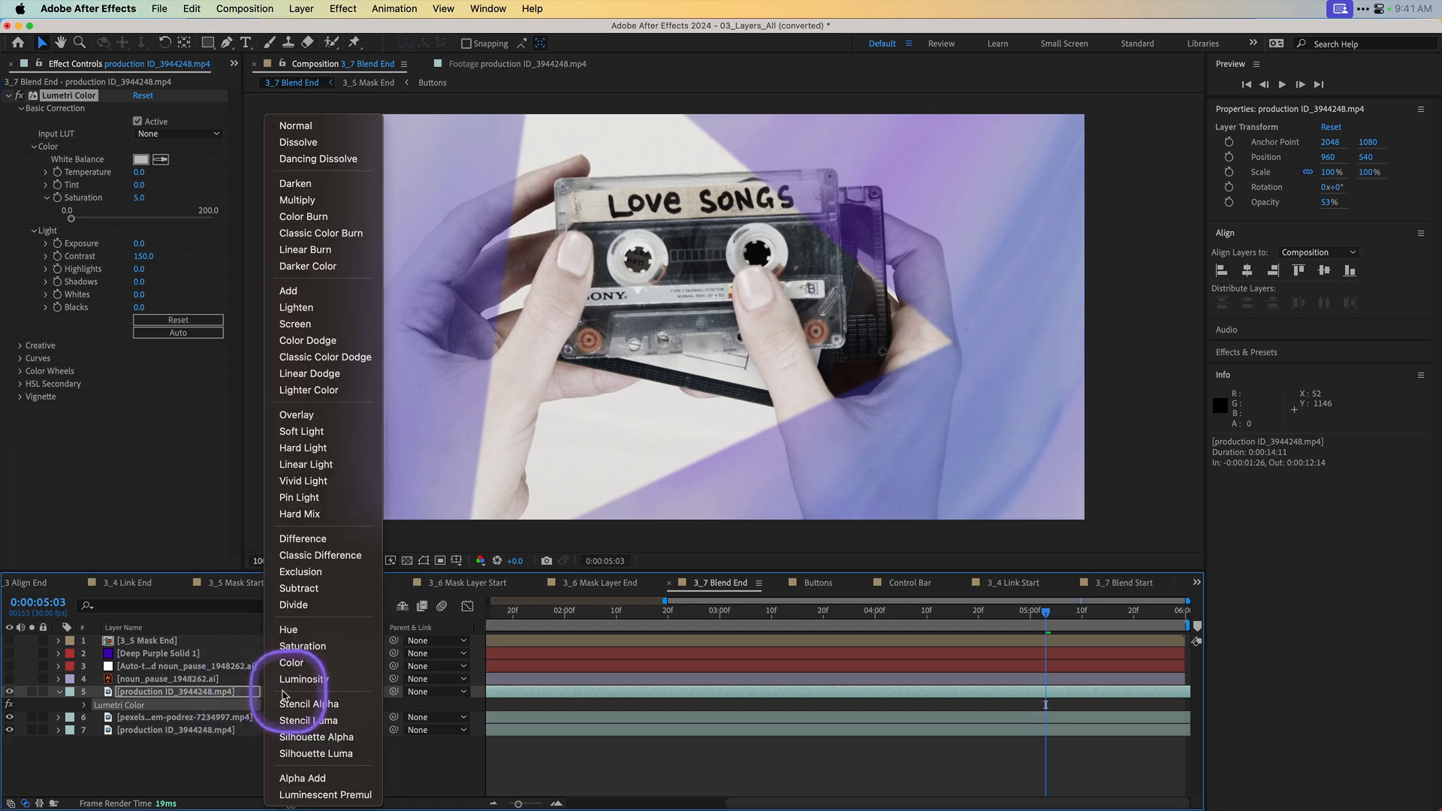
{"action": "left_click", "coordinate": [338, 144]}
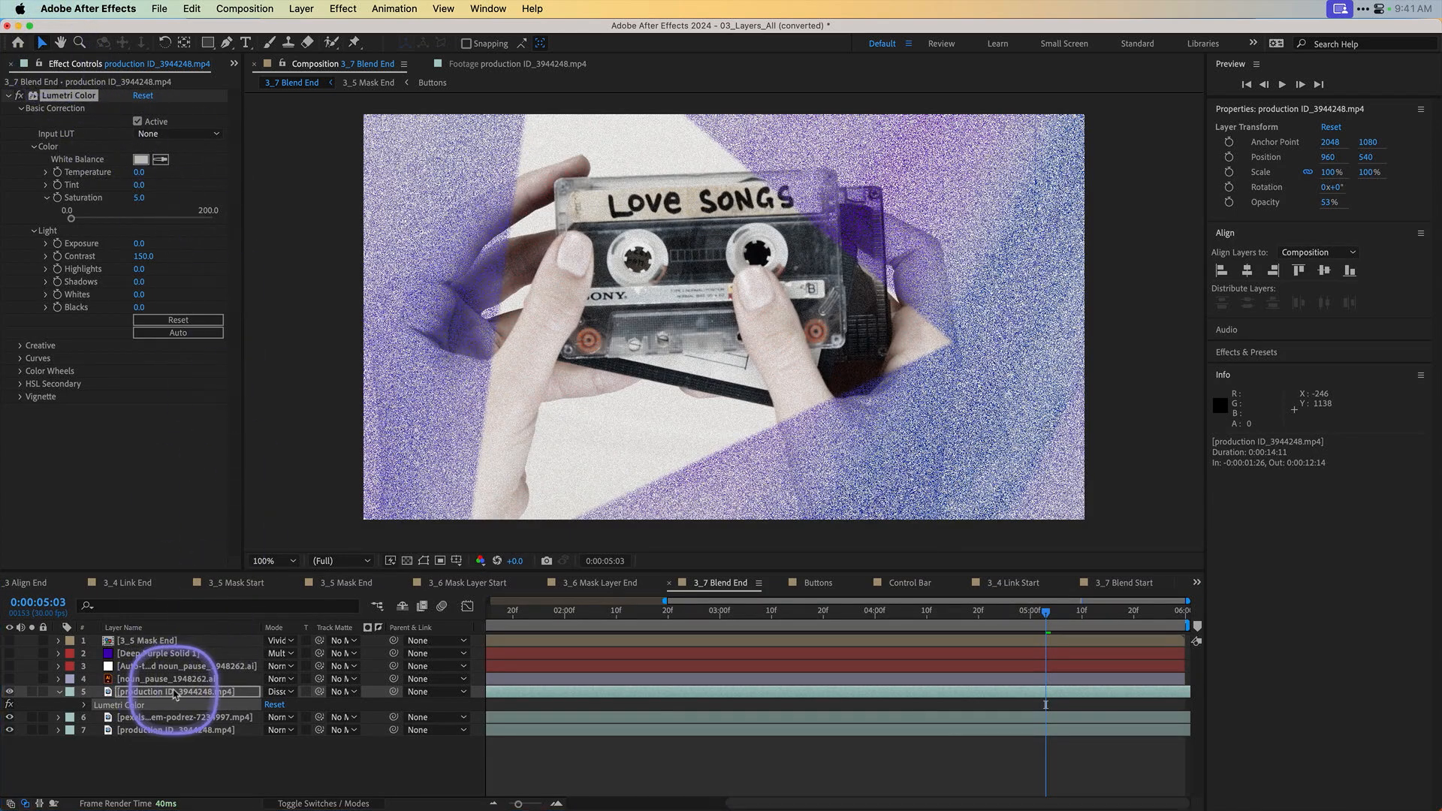
{"action": "left_click", "coordinate": [173, 692]}
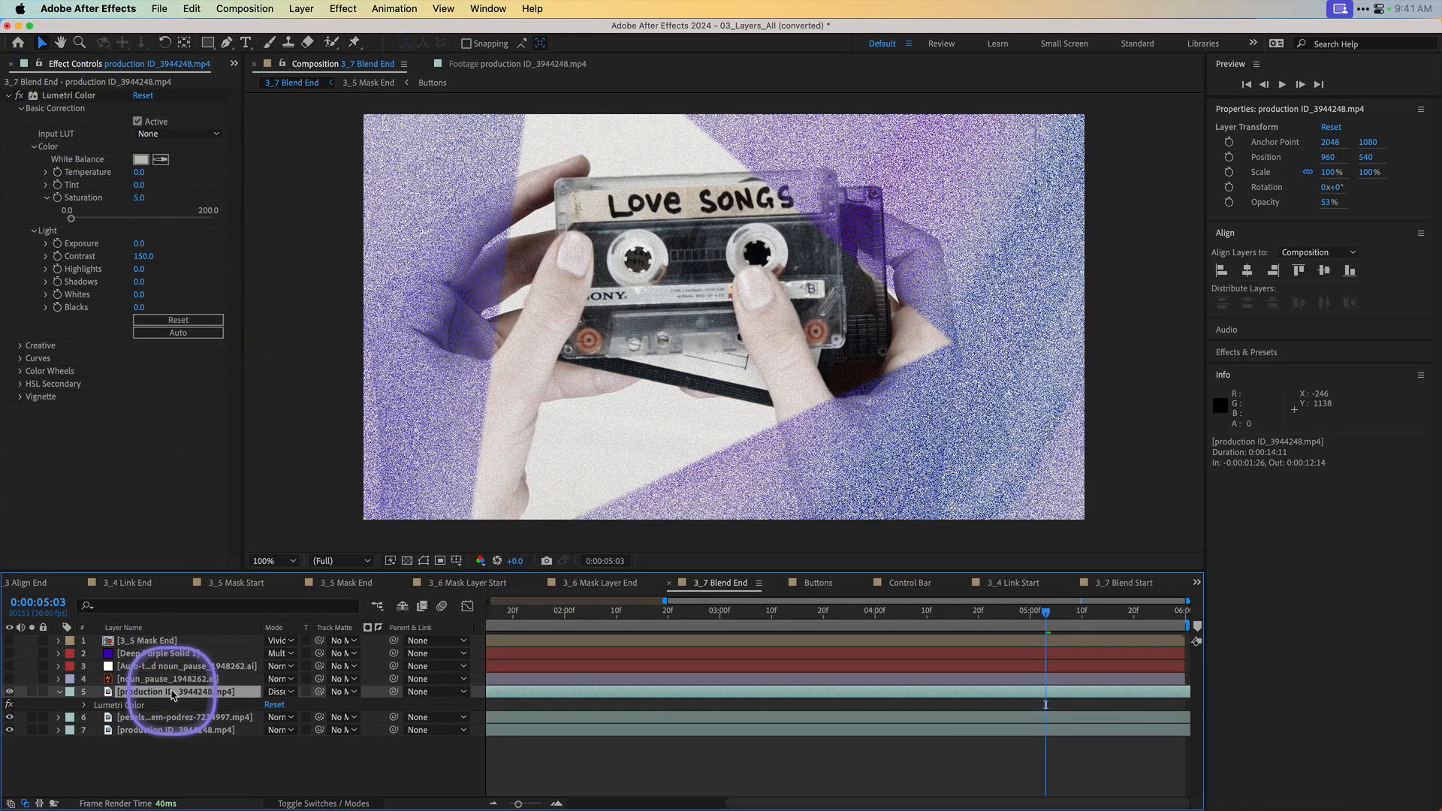
{"action": "key", "text": "shift+equal"}
{"action": "key", "text": "shift+equal"}
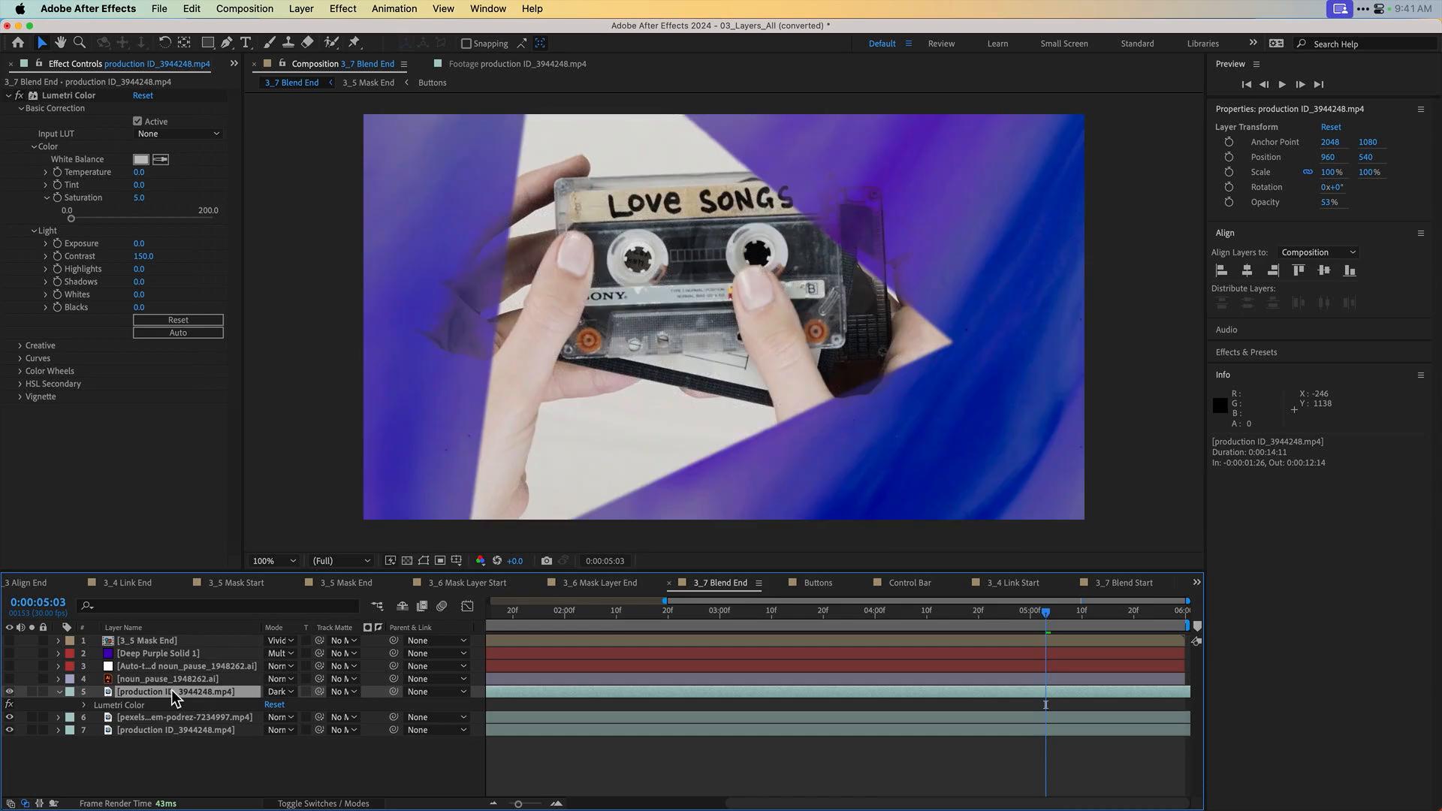
{"action": "key", "text": "shift+equal"}
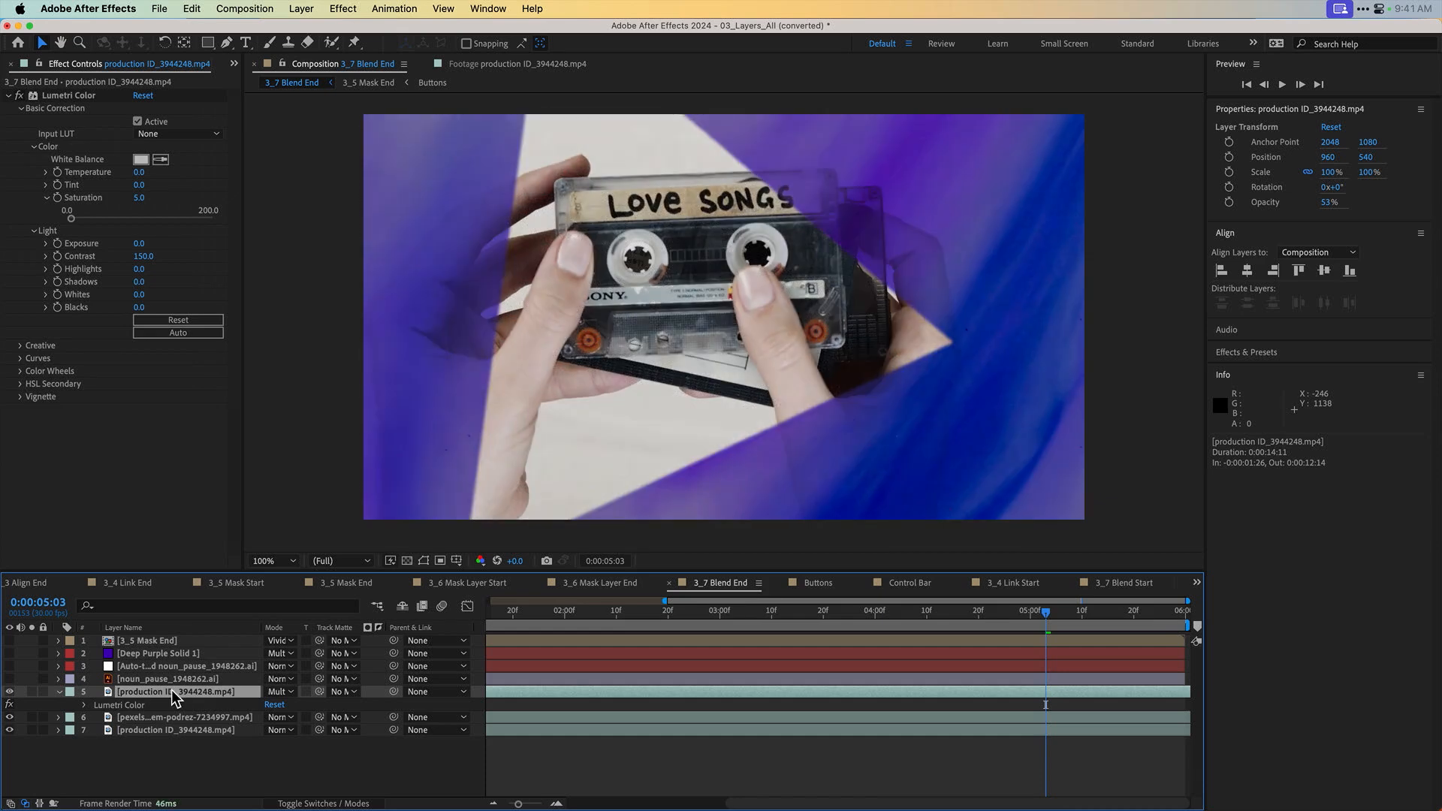
{"action": "key", "text": "shift+minus"}
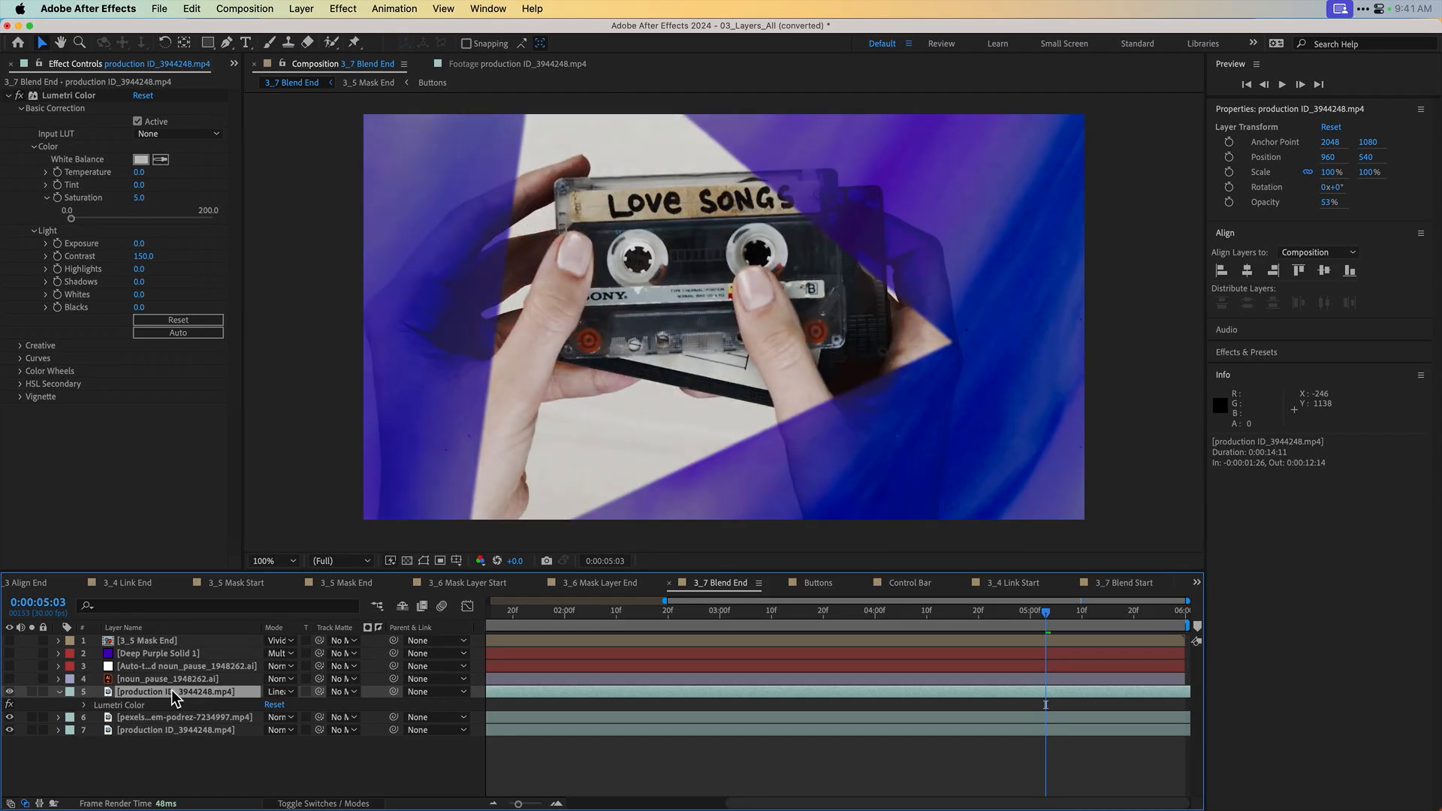
{"action": "key", "text": "shift+equal"}
{"action": "key", "text": "shift+equal"}
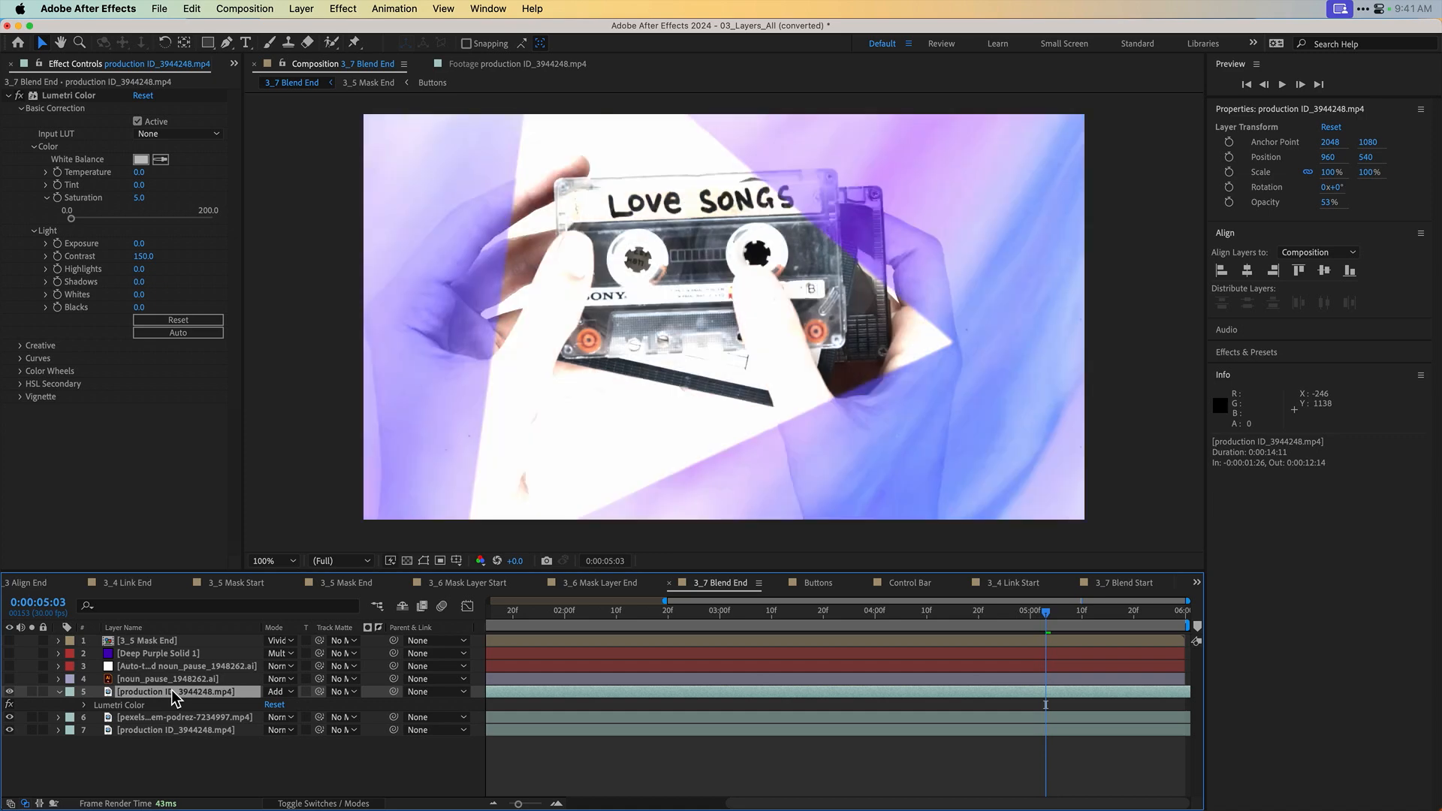
{"action": "key", "text": "shift+equal"}
{"action": "key", "text": "shift+equal"}
{"action": "key", "text": "shift+equal"}
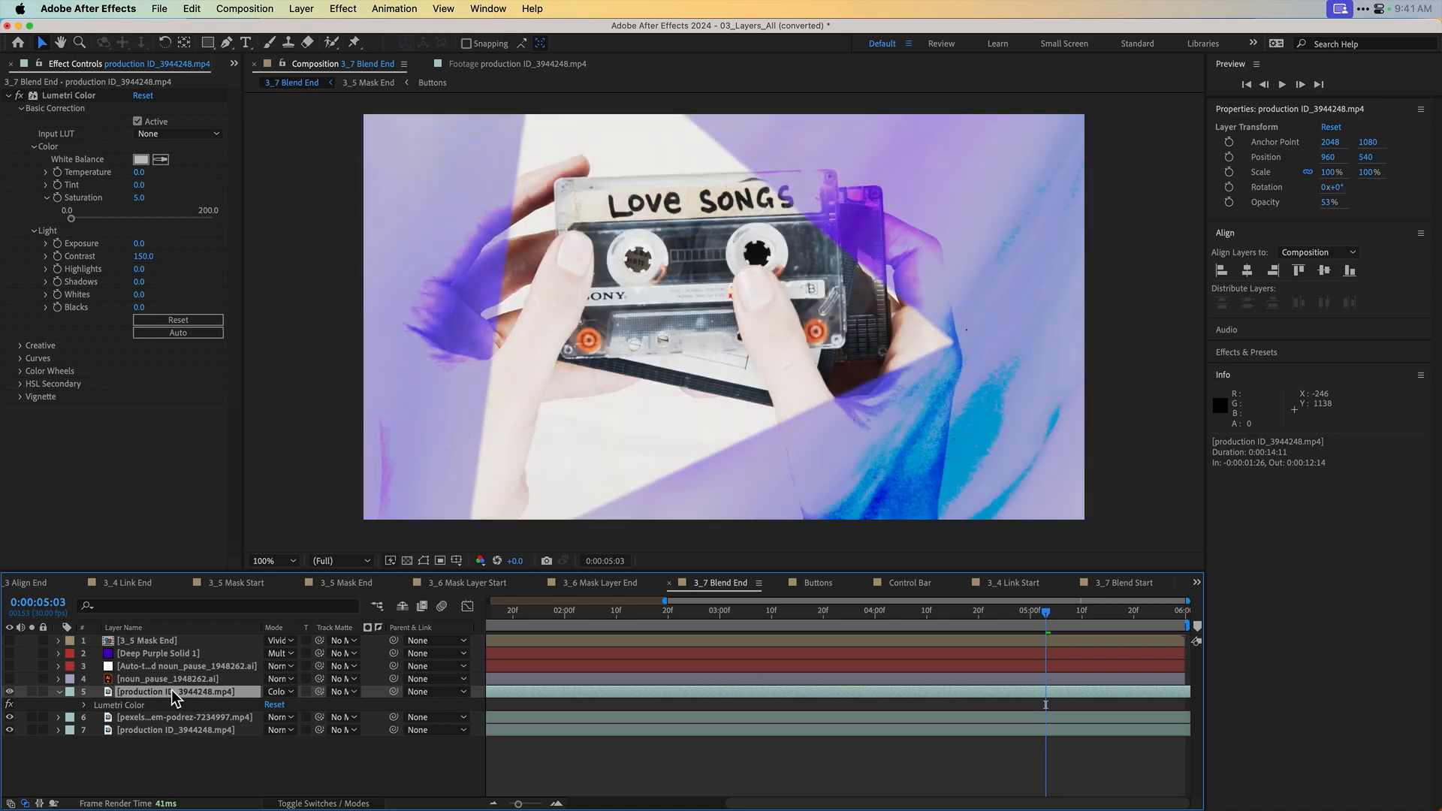
{"action": "key", "text": "shift+equal"}
{"action": "key", "text": "shift+equal"}
{"action": "key", "text": "shift+equal"}
{"action": "key", "text": "shift+equal"}
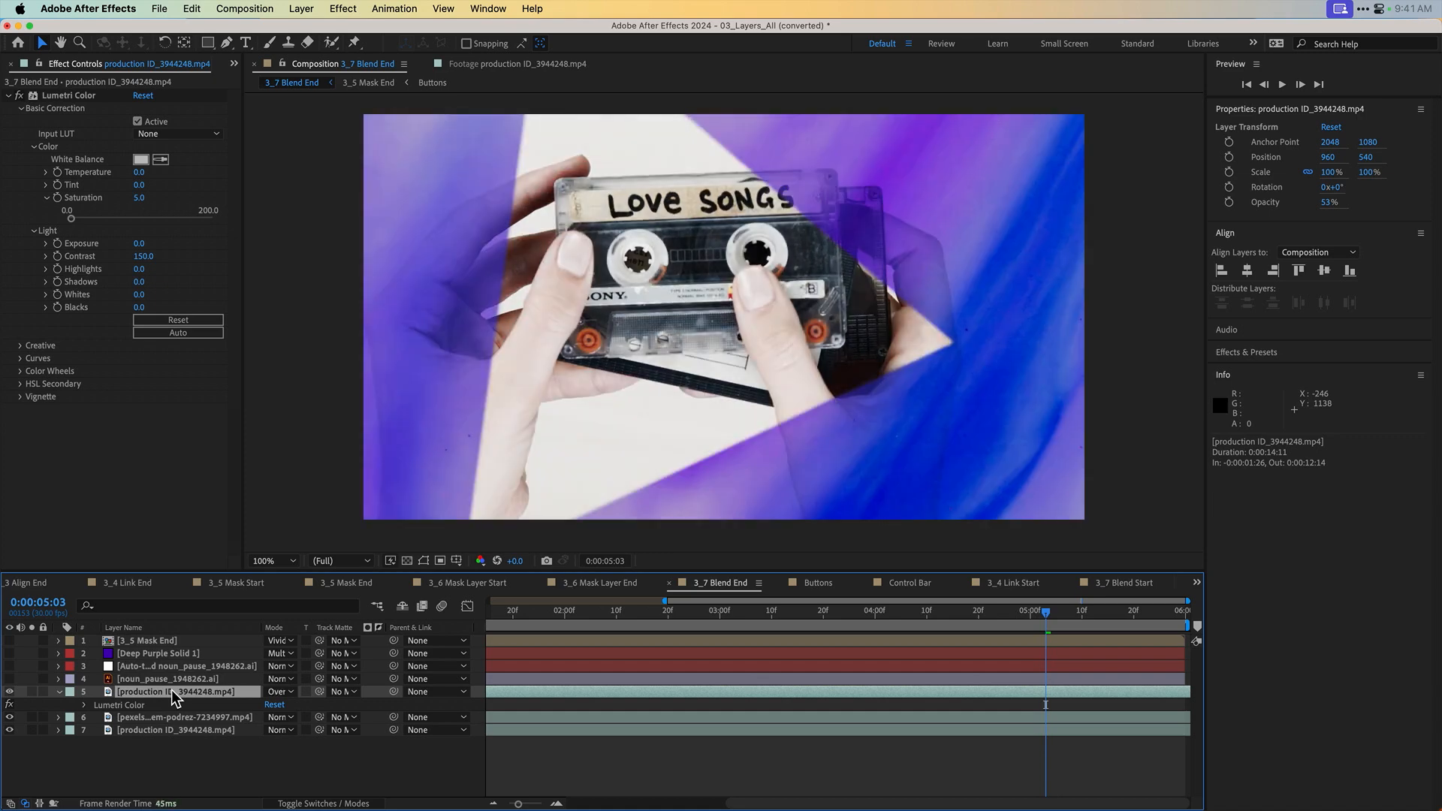
{"action": "key", "text": "shift+equal"}
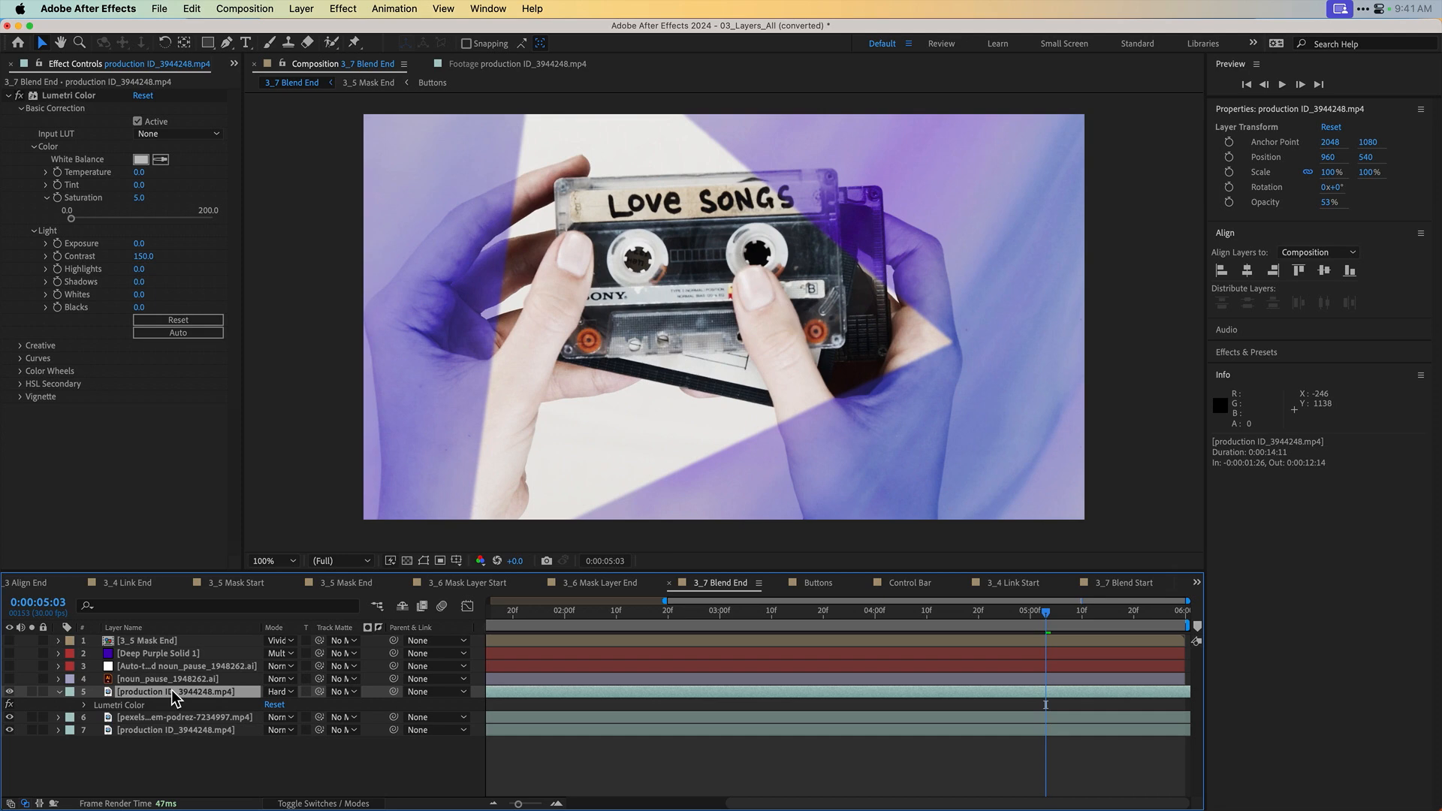
Step: Compare the composition with the upper production video hidden and shown, and review the blended result from the start
{"action": "left_click", "coordinate": [9, 692]}
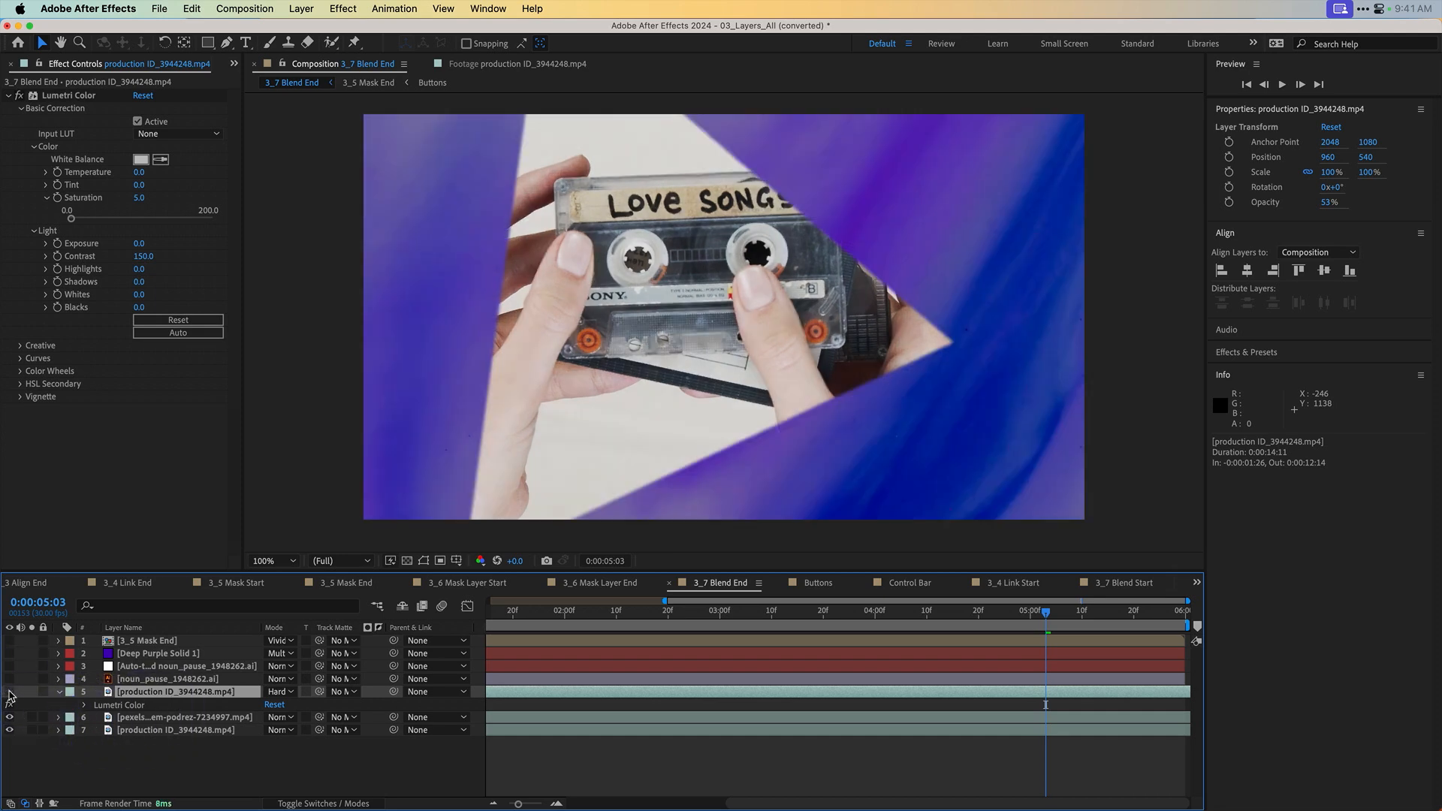
{"action": "left_click", "coordinate": [9, 692]}
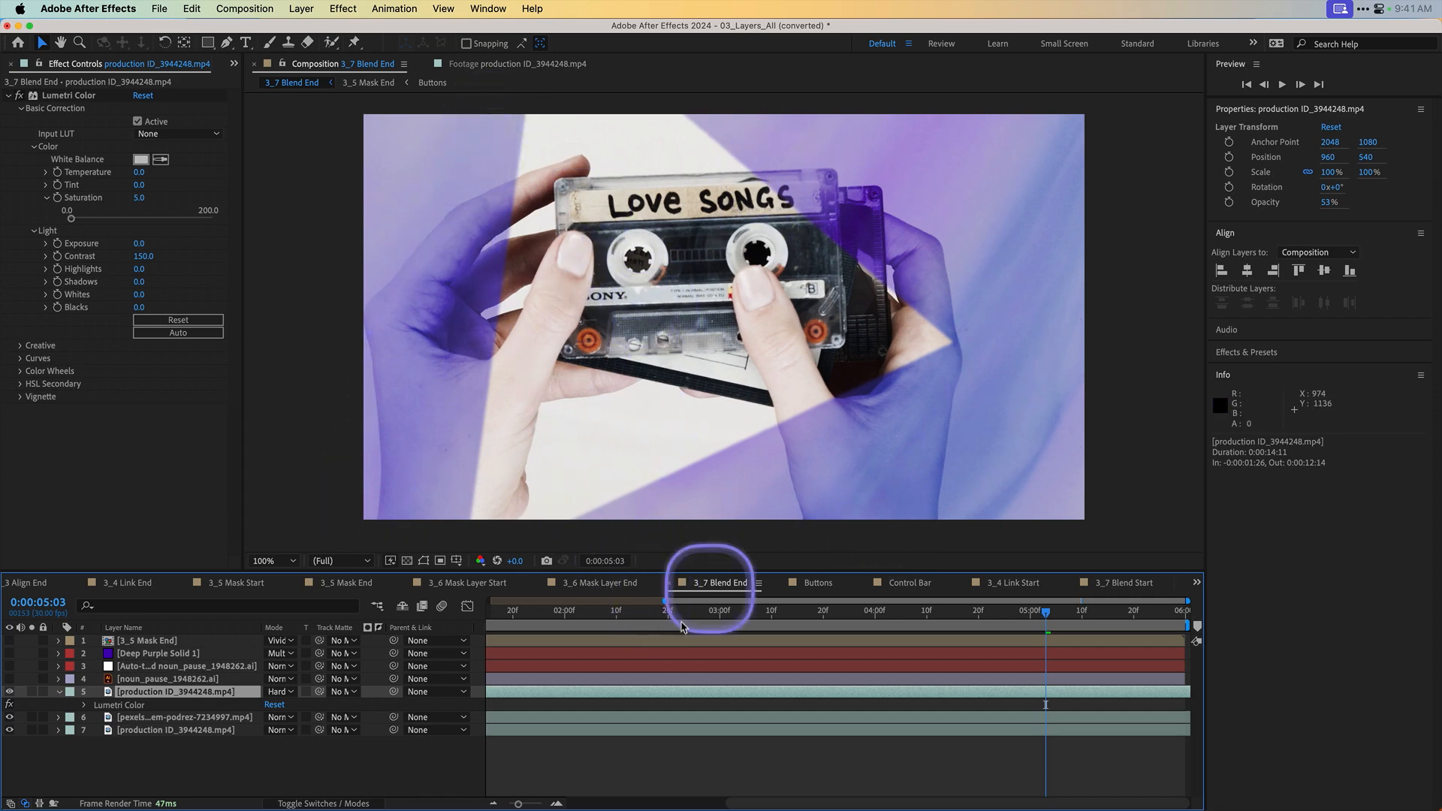
{"action": "key", "text": "Home"}
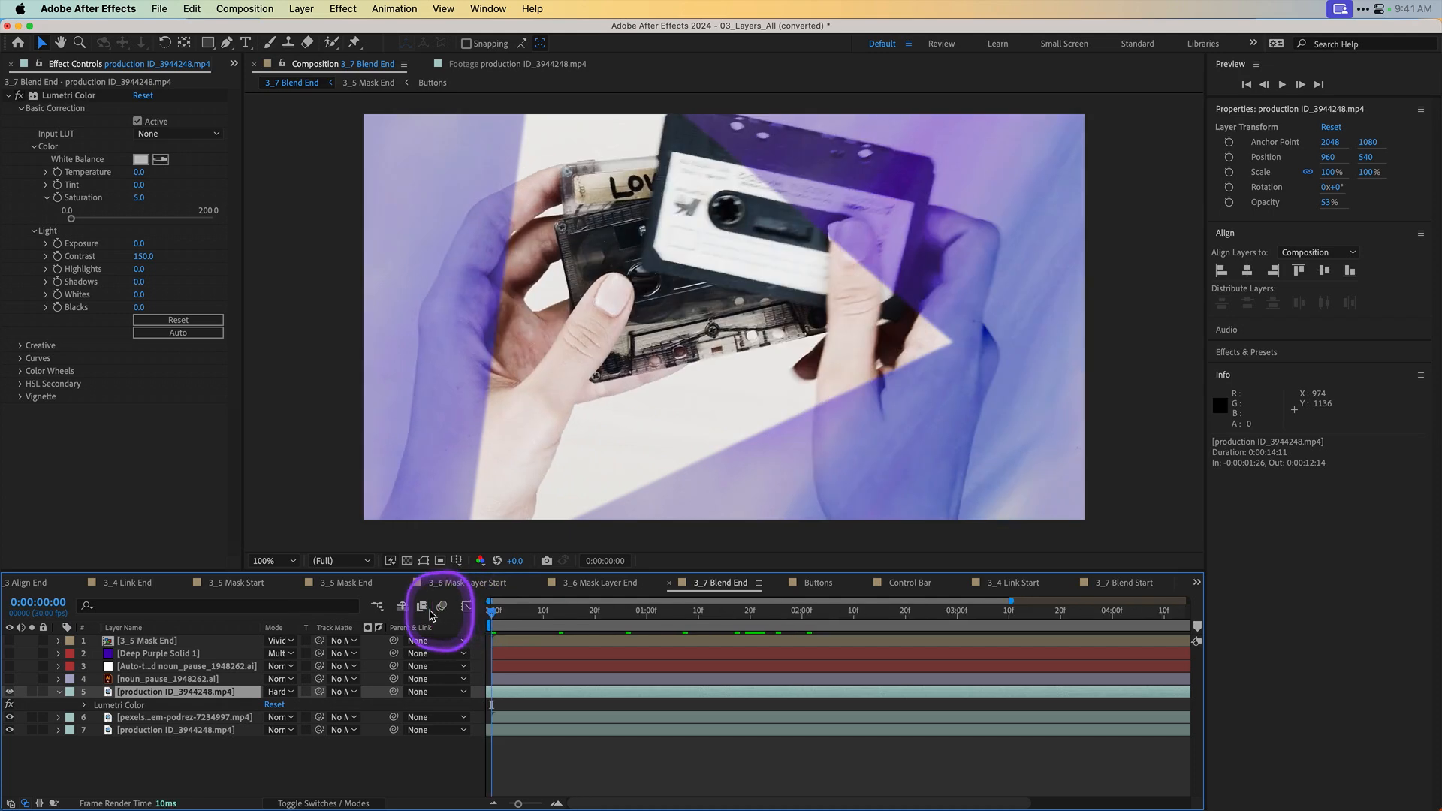
{"action": "left_click_drag", "start_coordinate": [532, 612], "coordinate": [396, 576]}
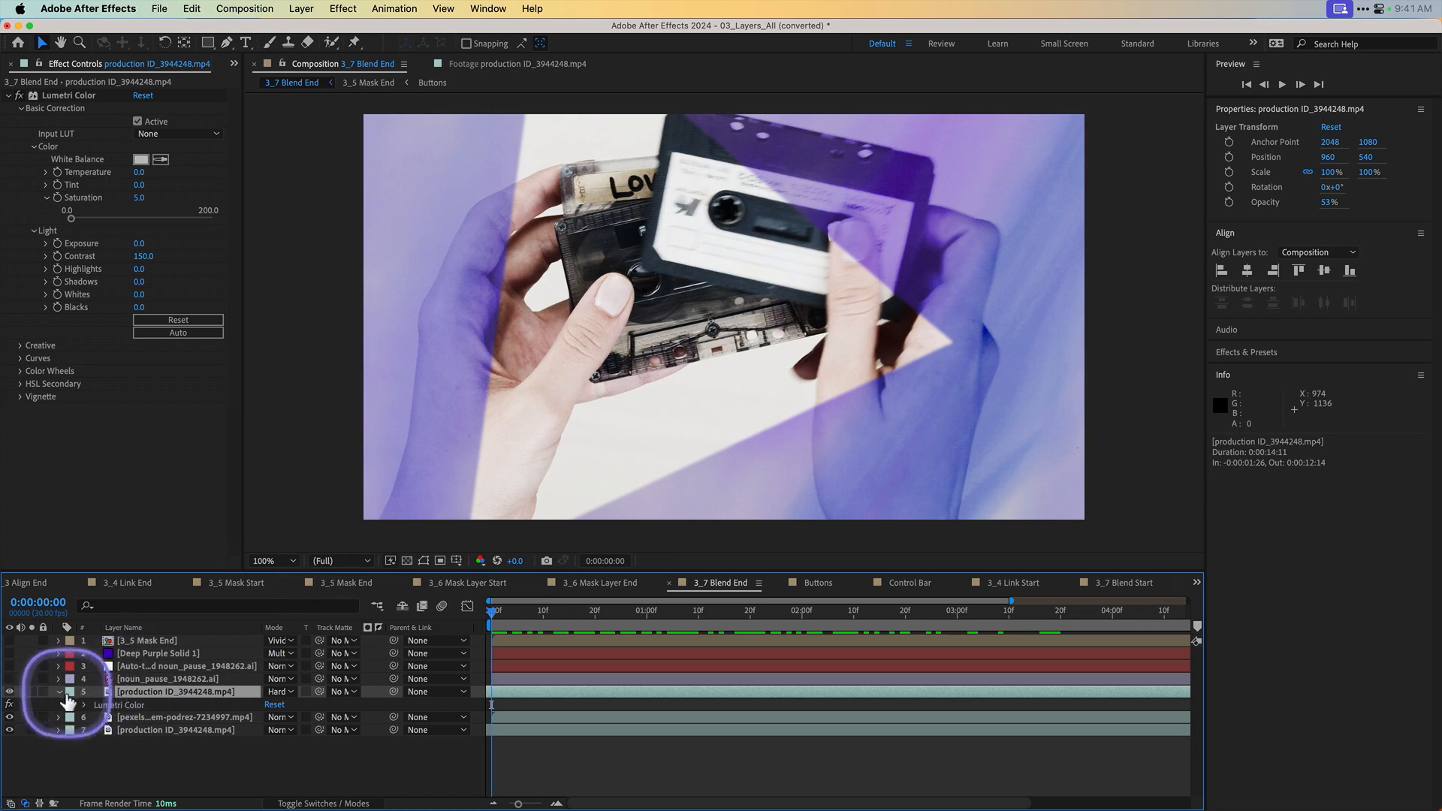
Step: Collapse the upper production video's effect properties, and briefly show the noun_pause_1948262.ai layer to compare before hiding it again
{"action": "left_click", "coordinate": [60, 692]}
{"action": "left_click", "coordinate": [10, 680]}
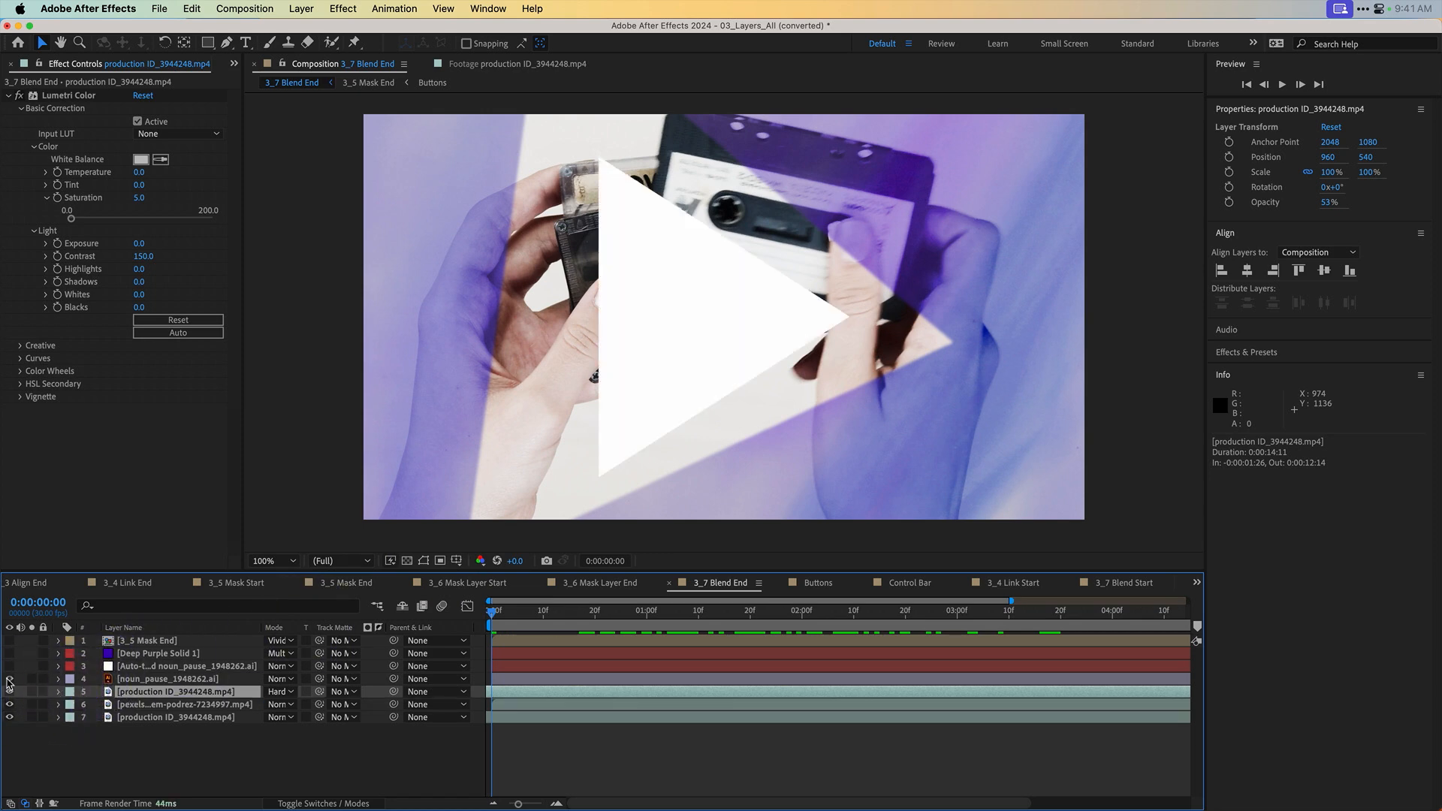
{"action": "left_click", "coordinate": [9, 681]}
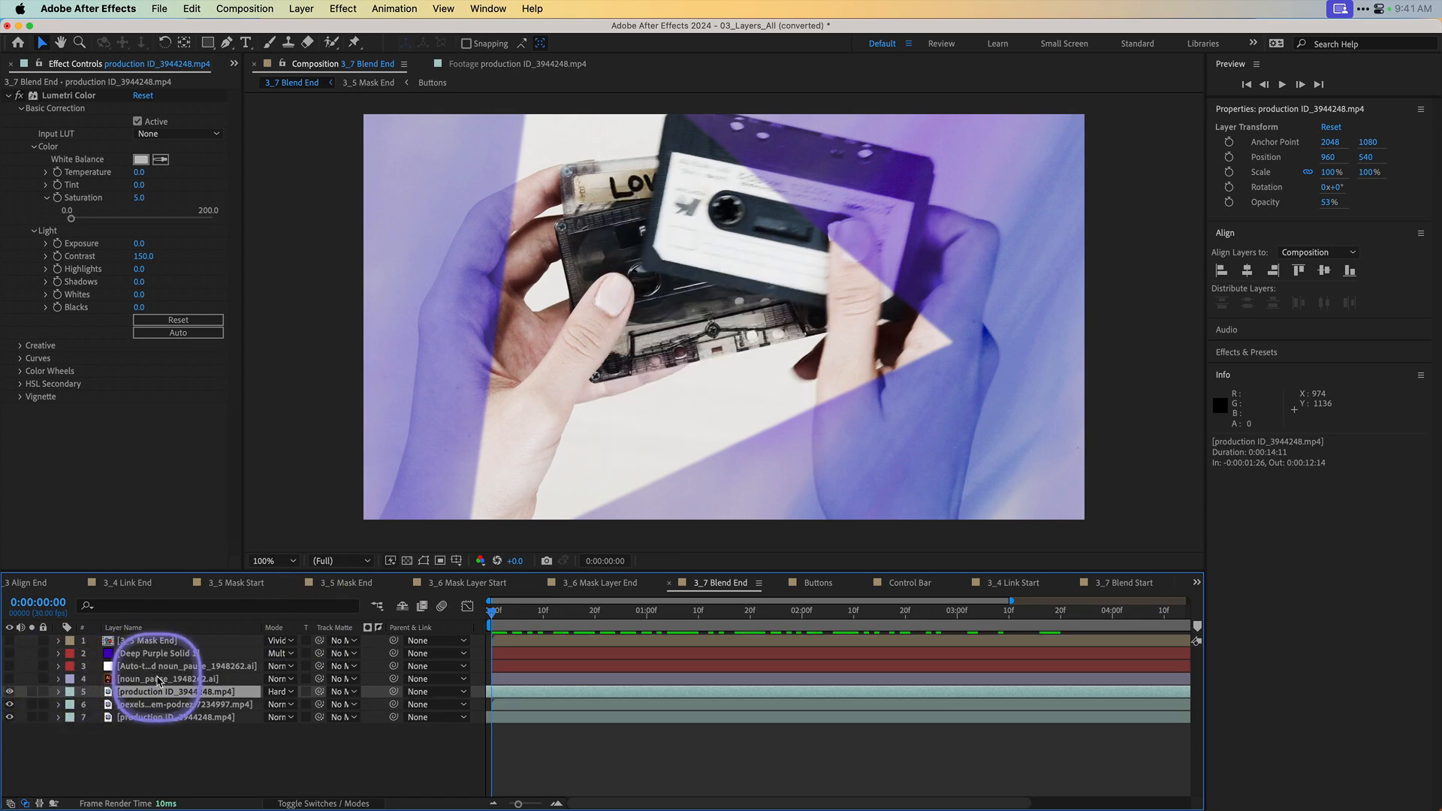
Step: Mark the noun_pause_1948262.ai and auto-traced noun_pause layers as shy and hide shy layers, briefly showing the auto-traced shape to check it
{"action": "left_click", "coordinate": [159, 680]}
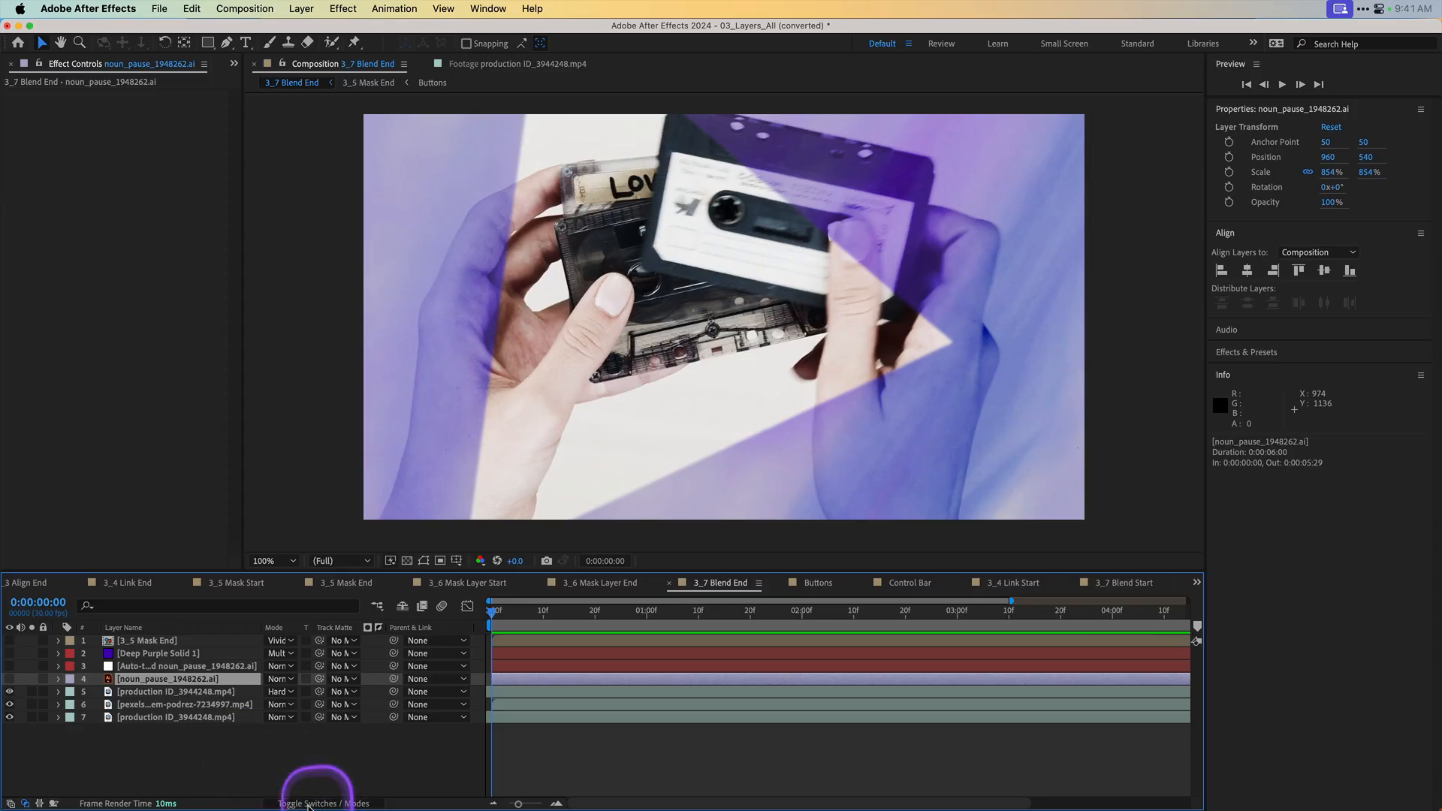
{"action": "left_click", "coordinate": [308, 804]}
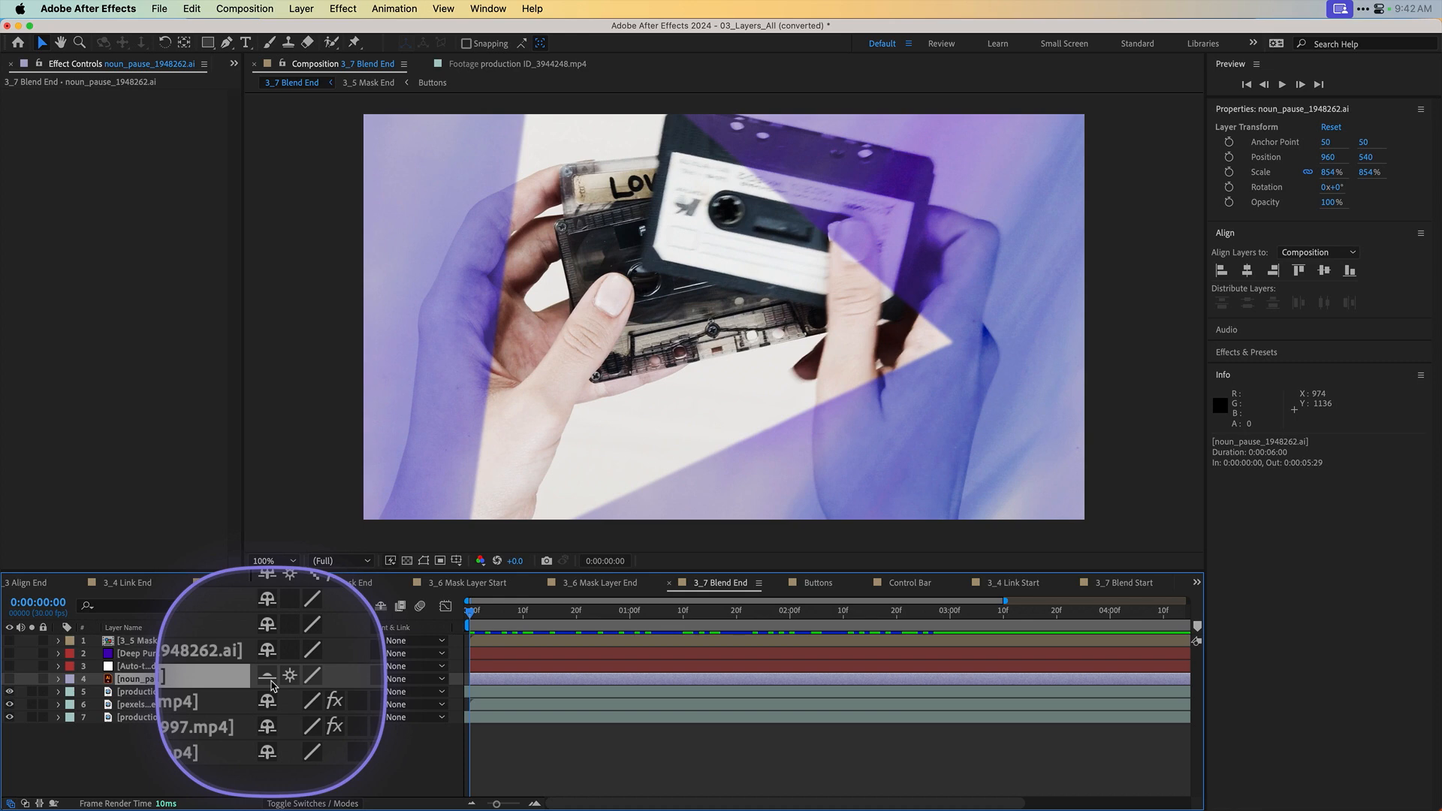
{"action": "left_click", "coordinate": [381, 607]}
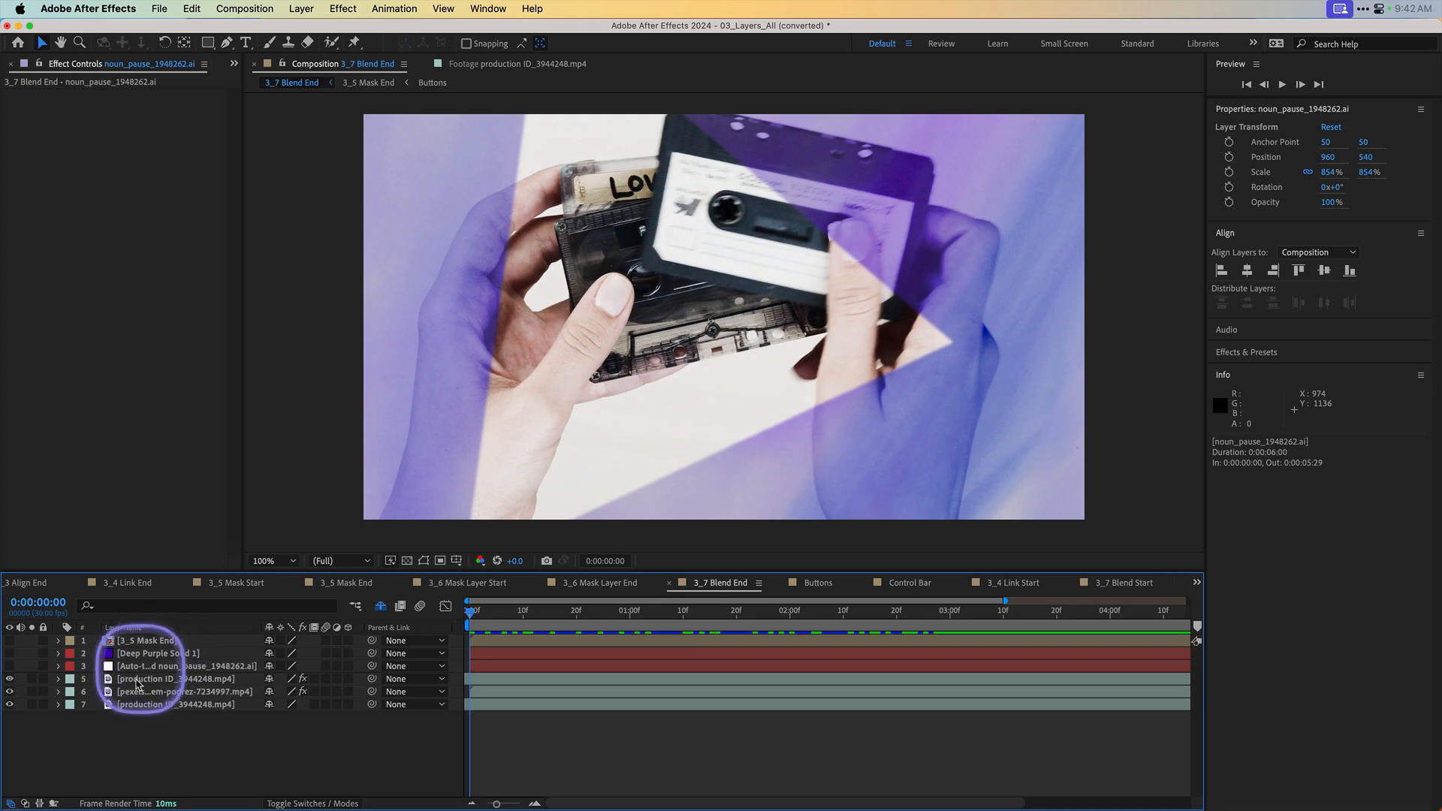
{"action": "left_click", "coordinate": [9, 668]}
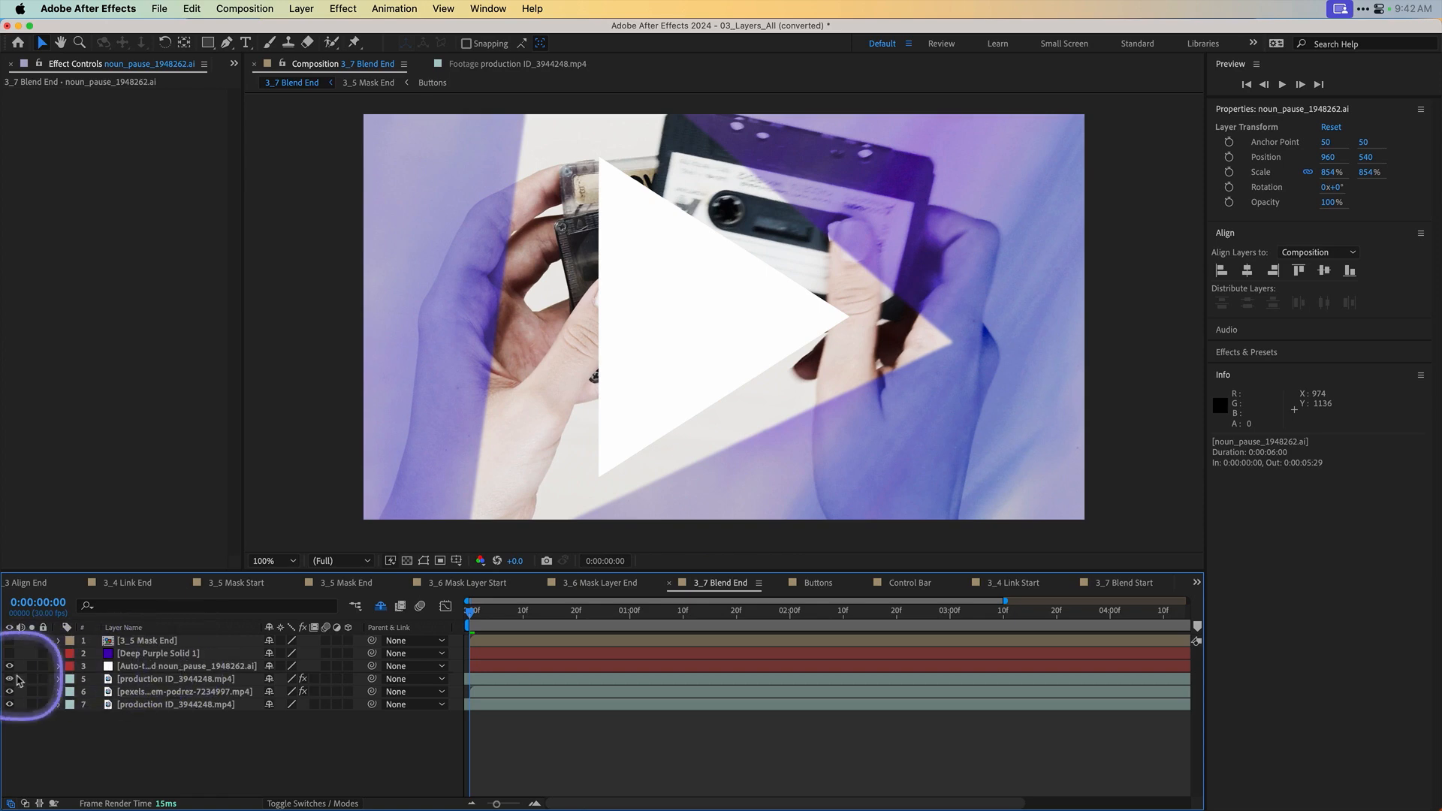
{"action": "left_click", "coordinate": [9, 667]}
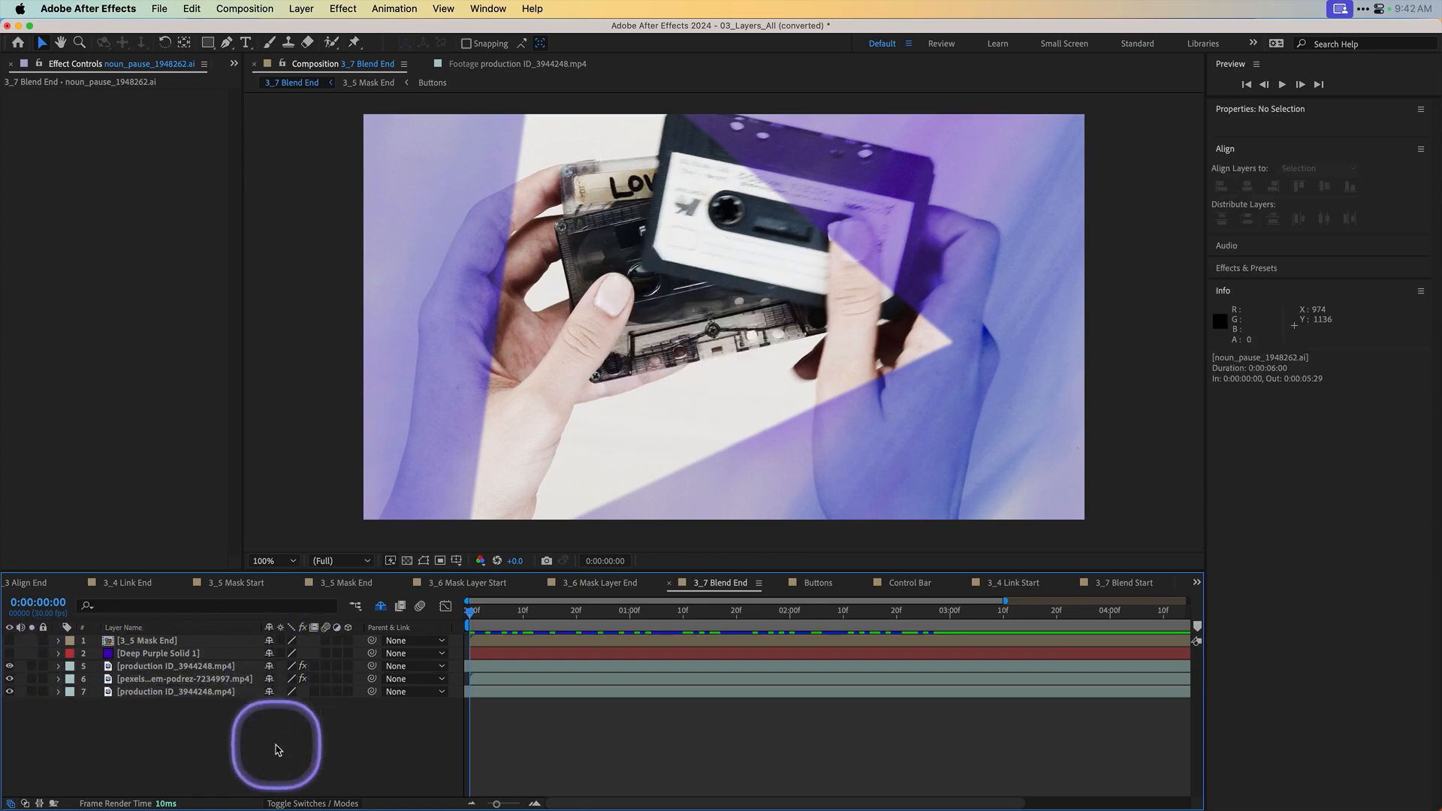
Step: Make the Deep Purple Solid 1 layer visible and select it, switching it off and on again to compare its effect
{"action": "left_click", "coordinate": [10, 653]}
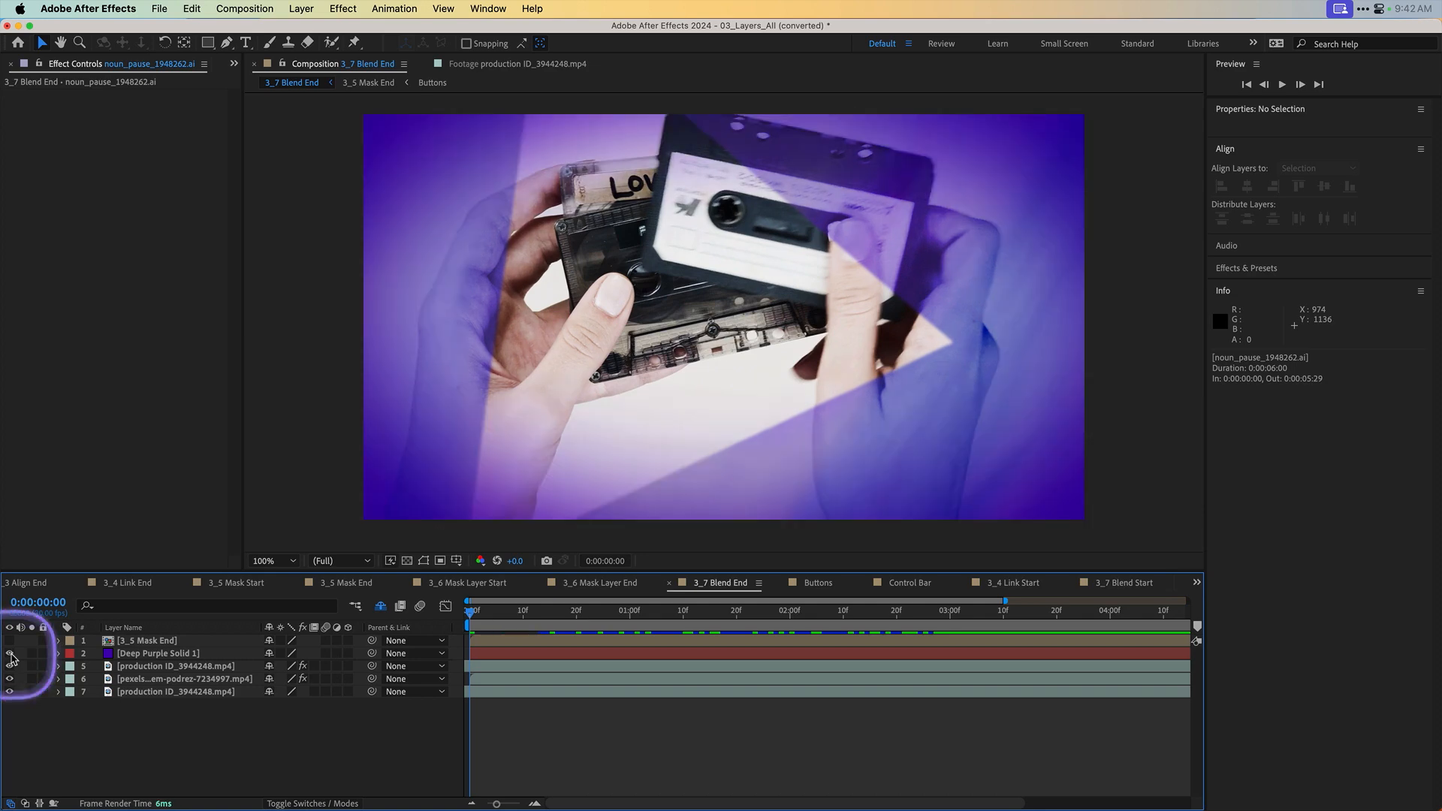
{"action": "left_click", "coordinate": [140, 654]}
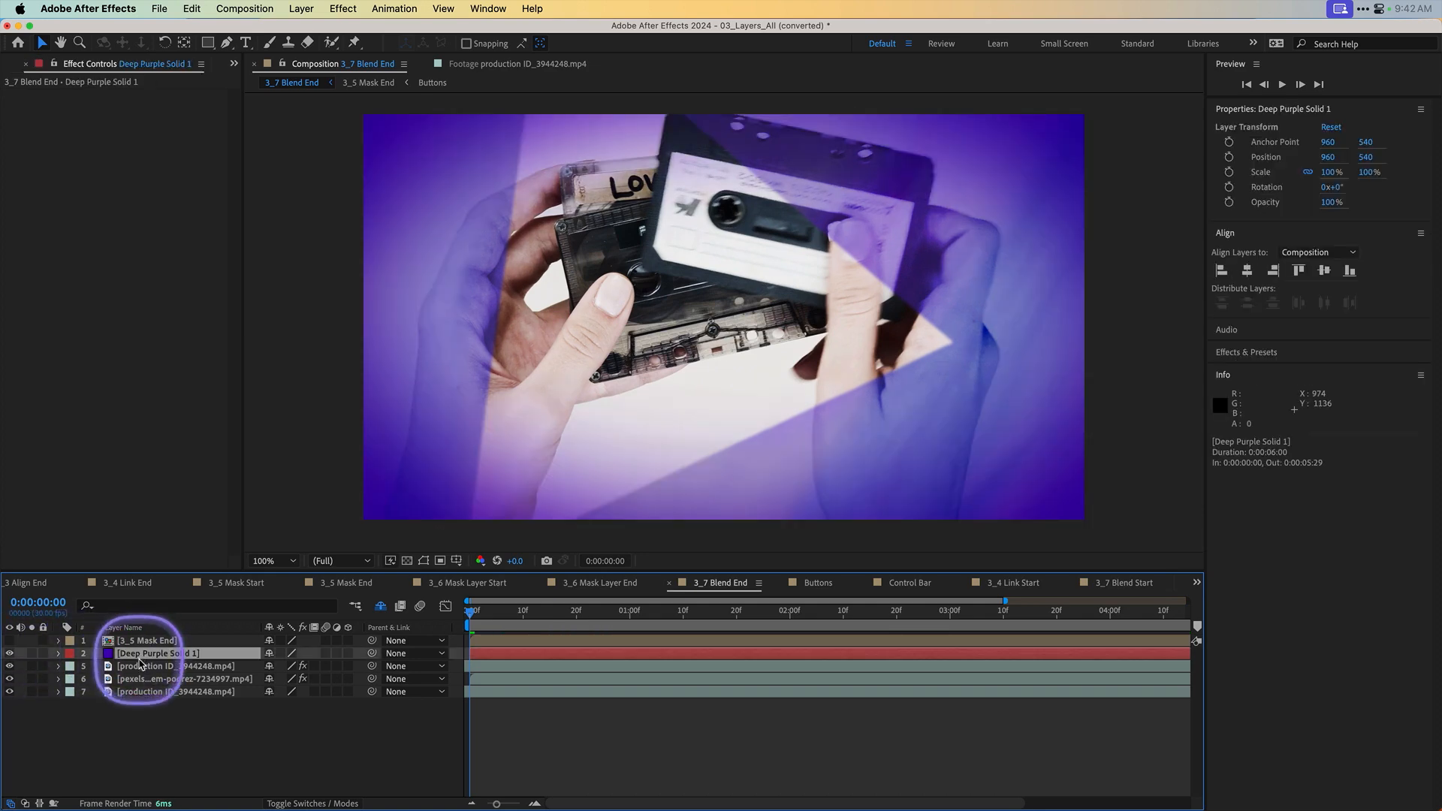
{"action": "left_click", "coordinate": [11, 655]}
{"action": "left_click", "coordinate": [11, 655]}
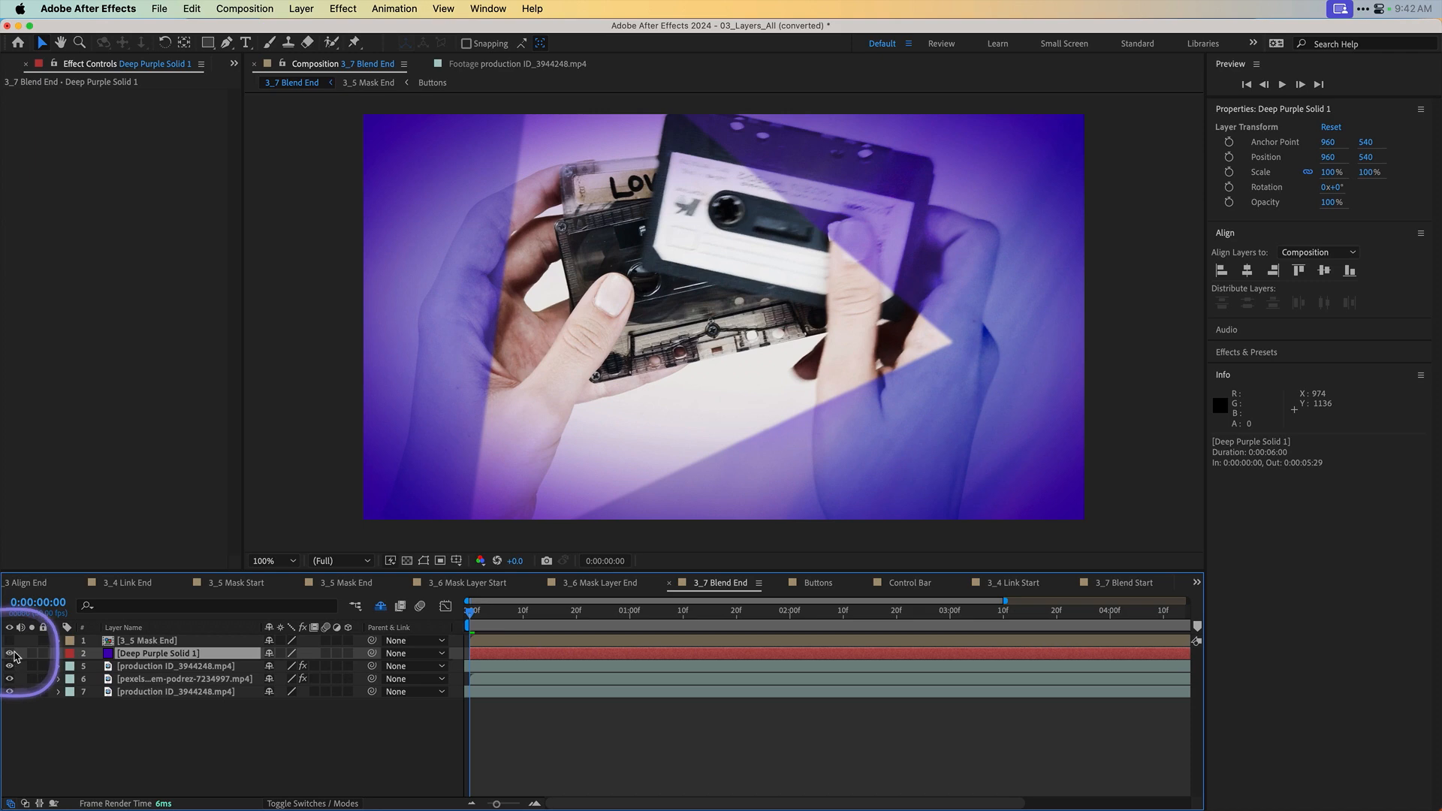
Step: Reveal the masks of the Deep Purple Solid 1 layer and delete its existing Mask 1
{"action": "left_click", "coordinate": [58, 653]}
{"action": "left_click", "coordinate": [70, 667]}
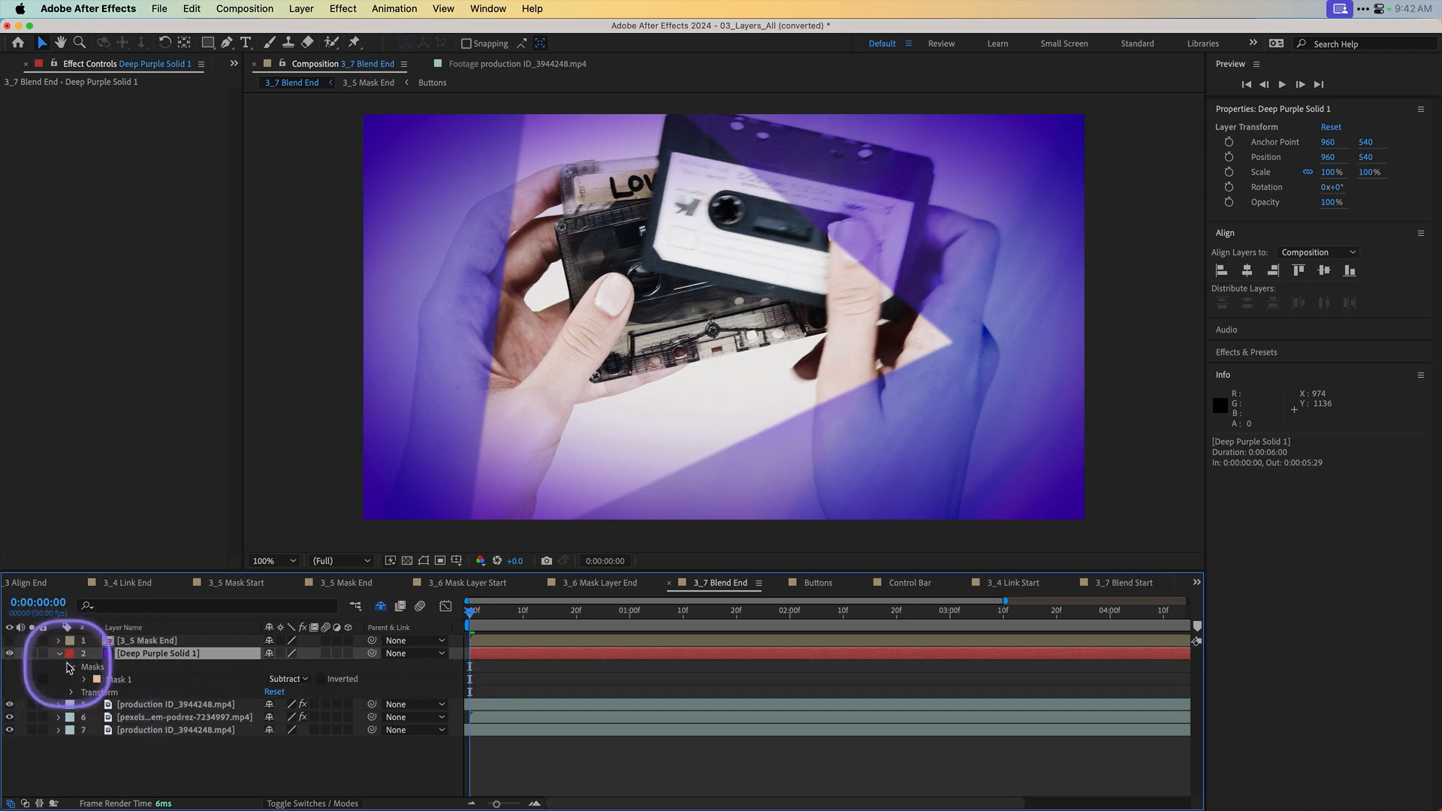
{"action": "left_click", "coordinate": [120, 680]}
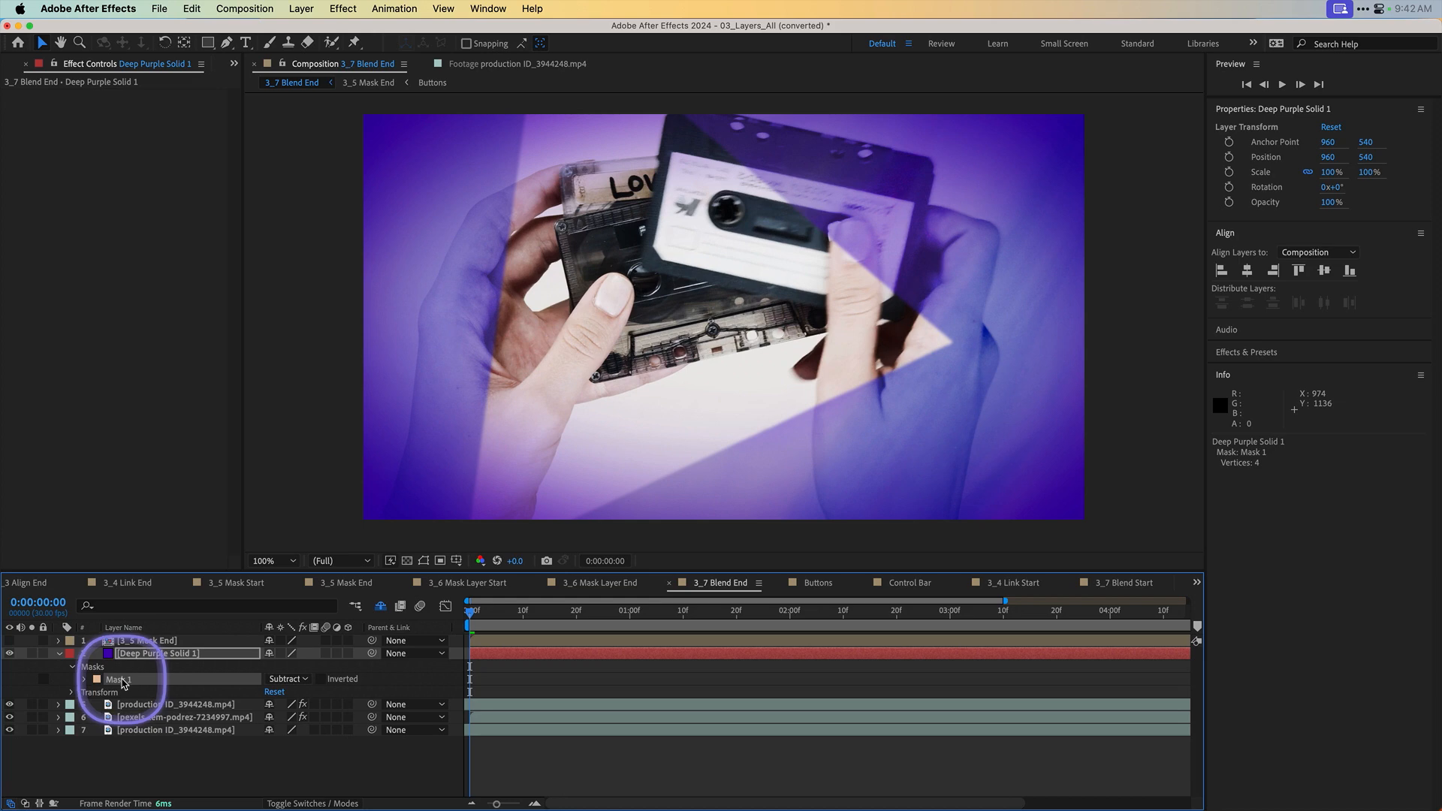
{"action": "key", "text": "Delete"}
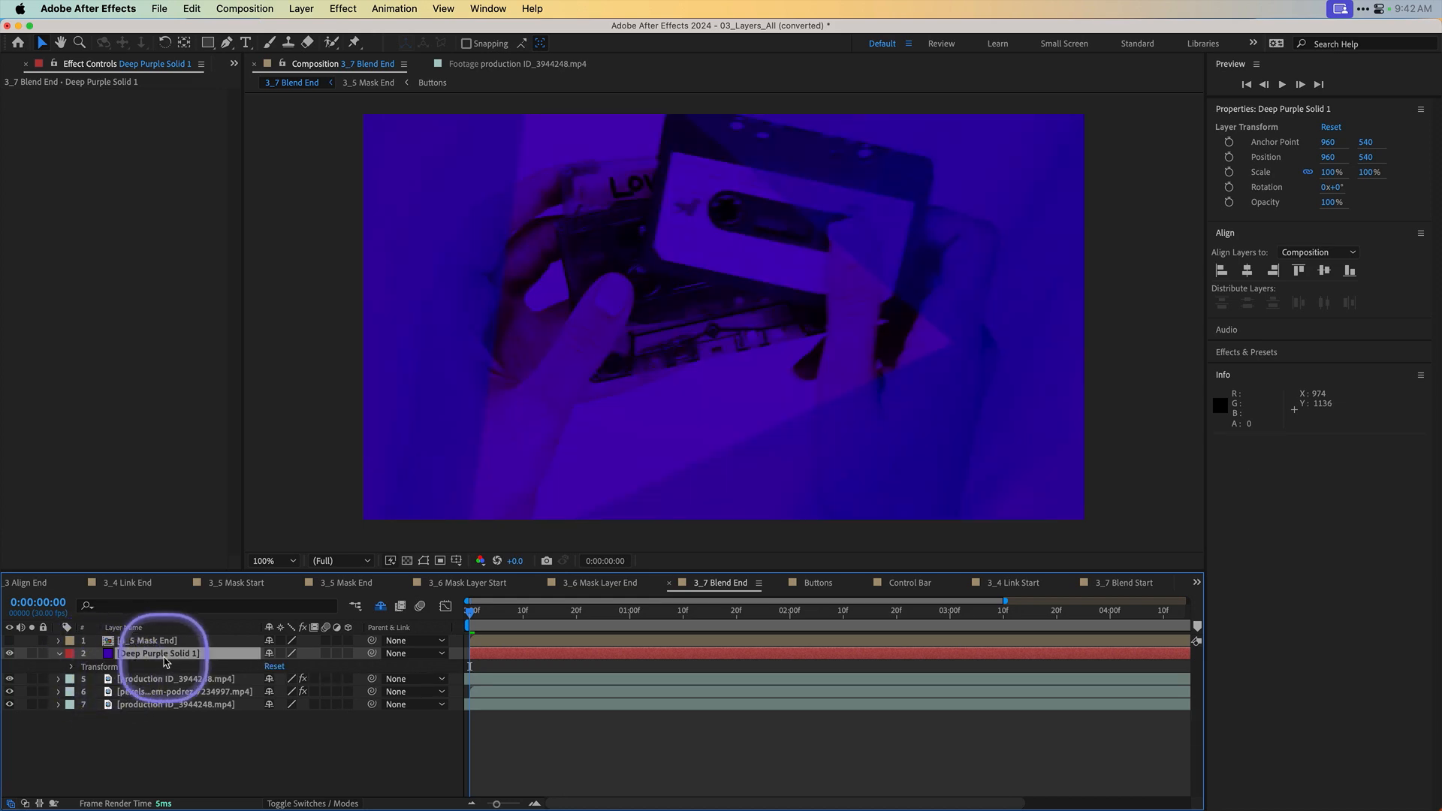
Step: Show the blending mode columns, check Deep Purple Solid 1's Multiply mode, and try out its opacity, ending at 100%
{"action": "left_click", "coordinate": [329, 804]}
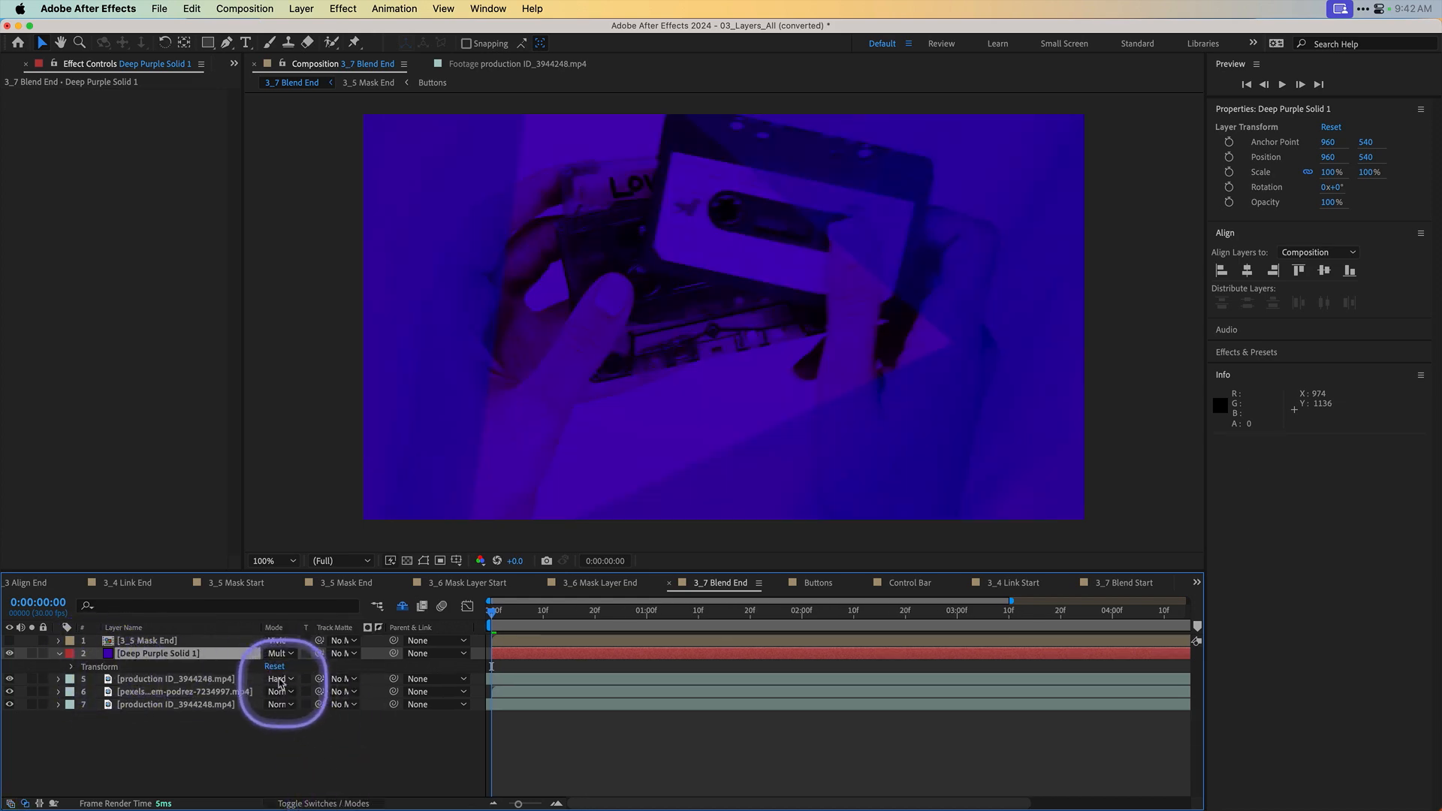
{"action": "left_click", "coordinate": [283, 653]}
{"action": "left_click", "coordinate": [294, 200]}
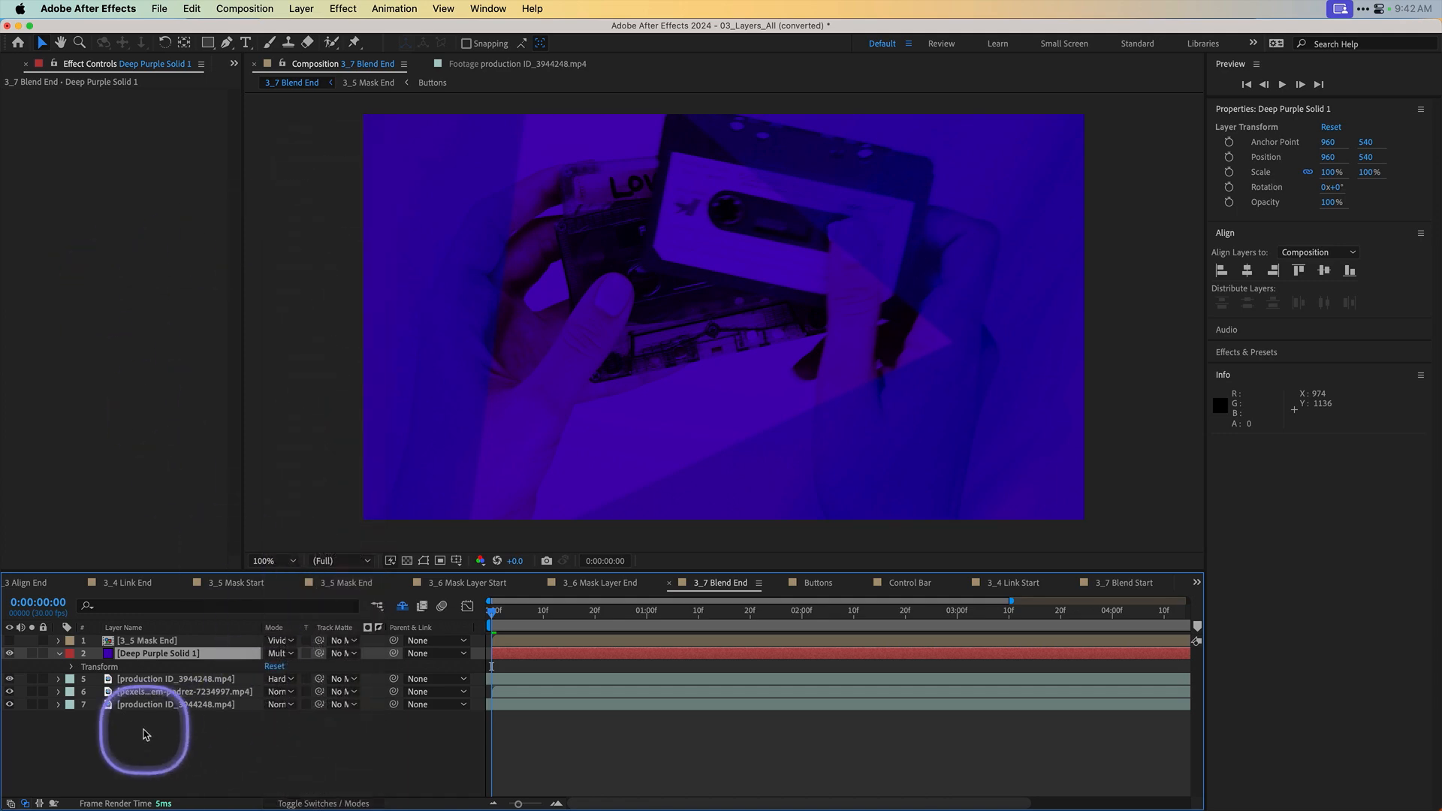
{"action": "key", "text": "t"}
{"action": "left_click_drag", "start_coordinate": [275, 668], "coordinate": [369, 673]}
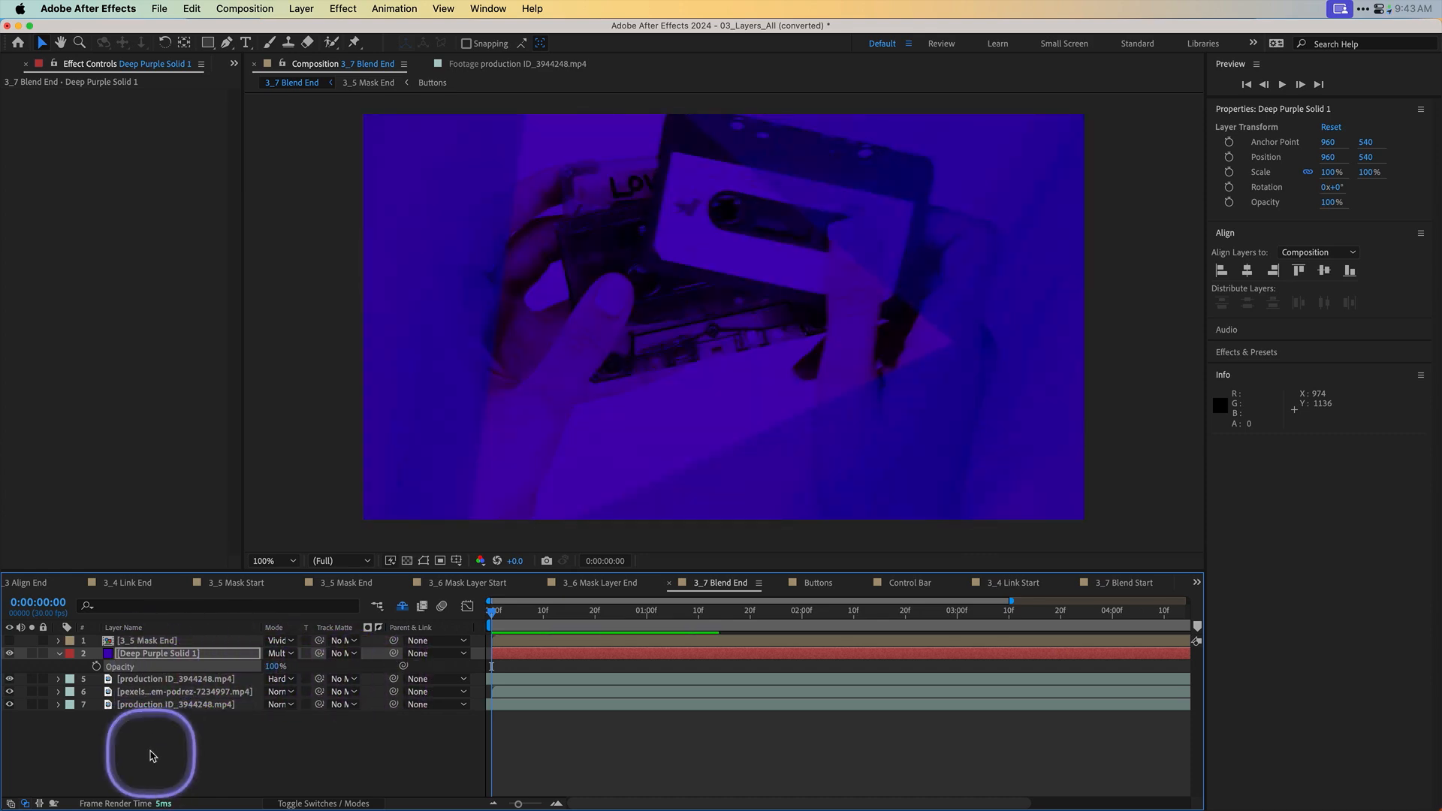
Step: Add a full-size elliptical mask to the Deep Purple Solid 1 layer with the Ellipse tool
{"action": "left_click", "coordinate": [153, 757]}
{"action": "left_click", "coordinate": [156, 654]}
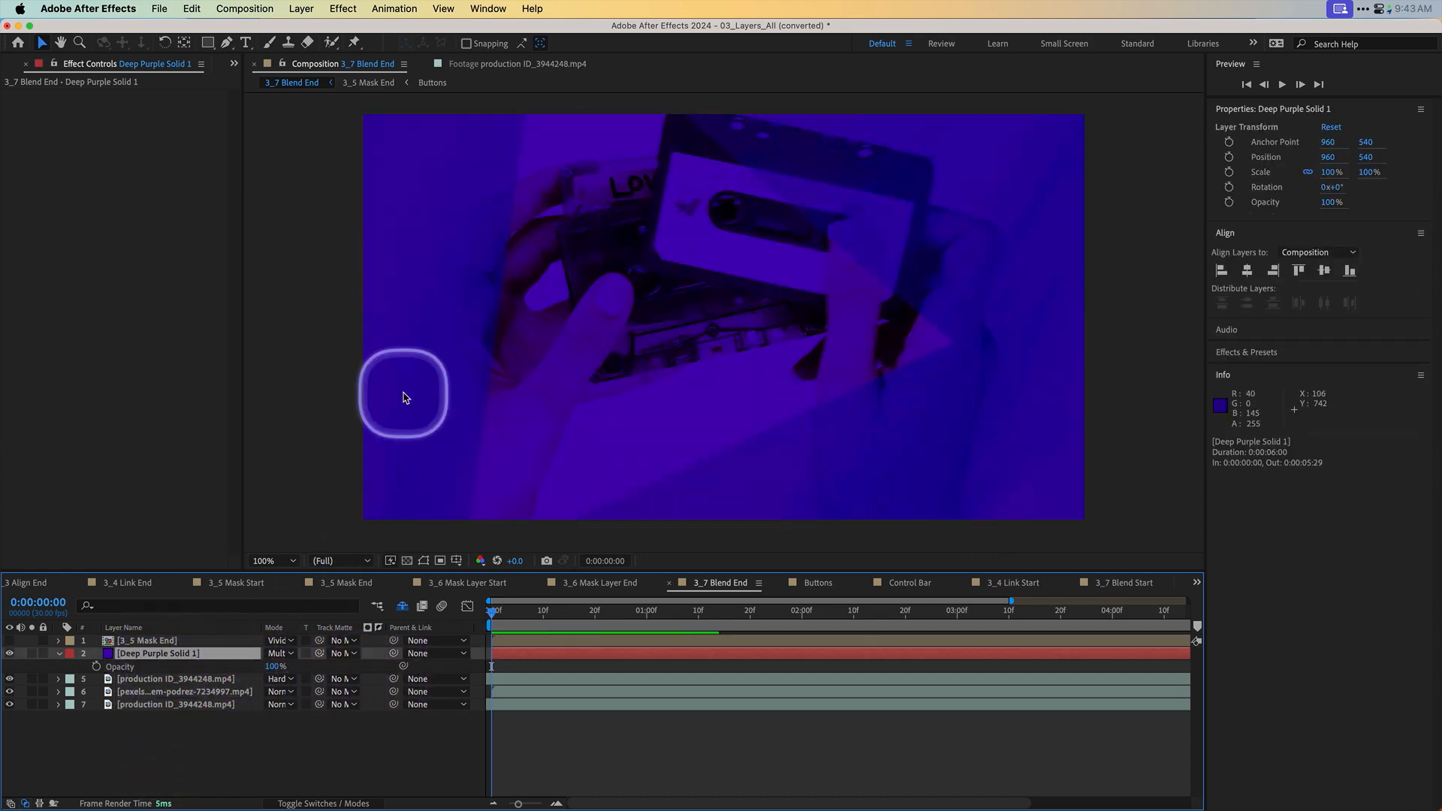
{"action": "left_click", "coordinate": [211, 45]}
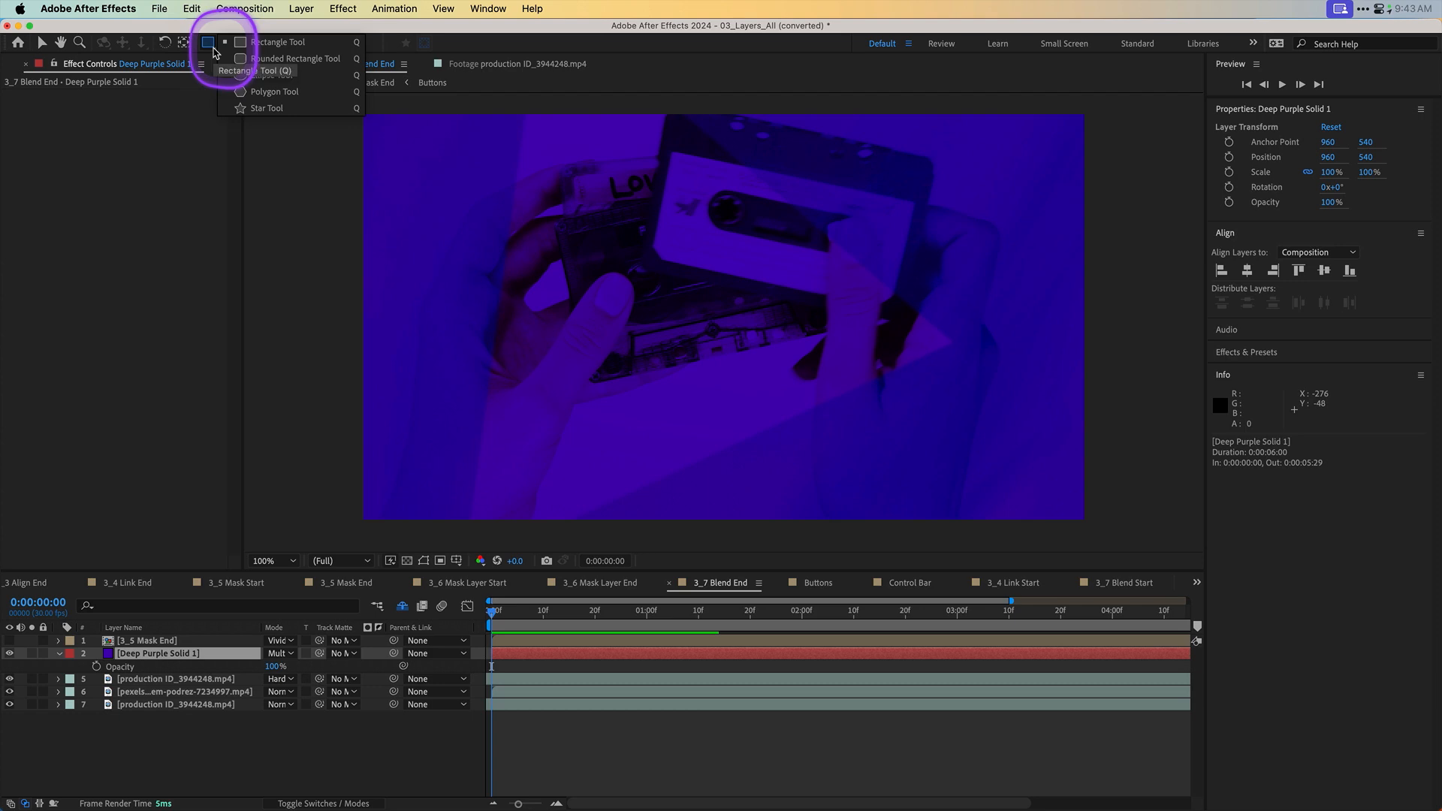
{"action": "left_click", "coordinate": [275, 75]}
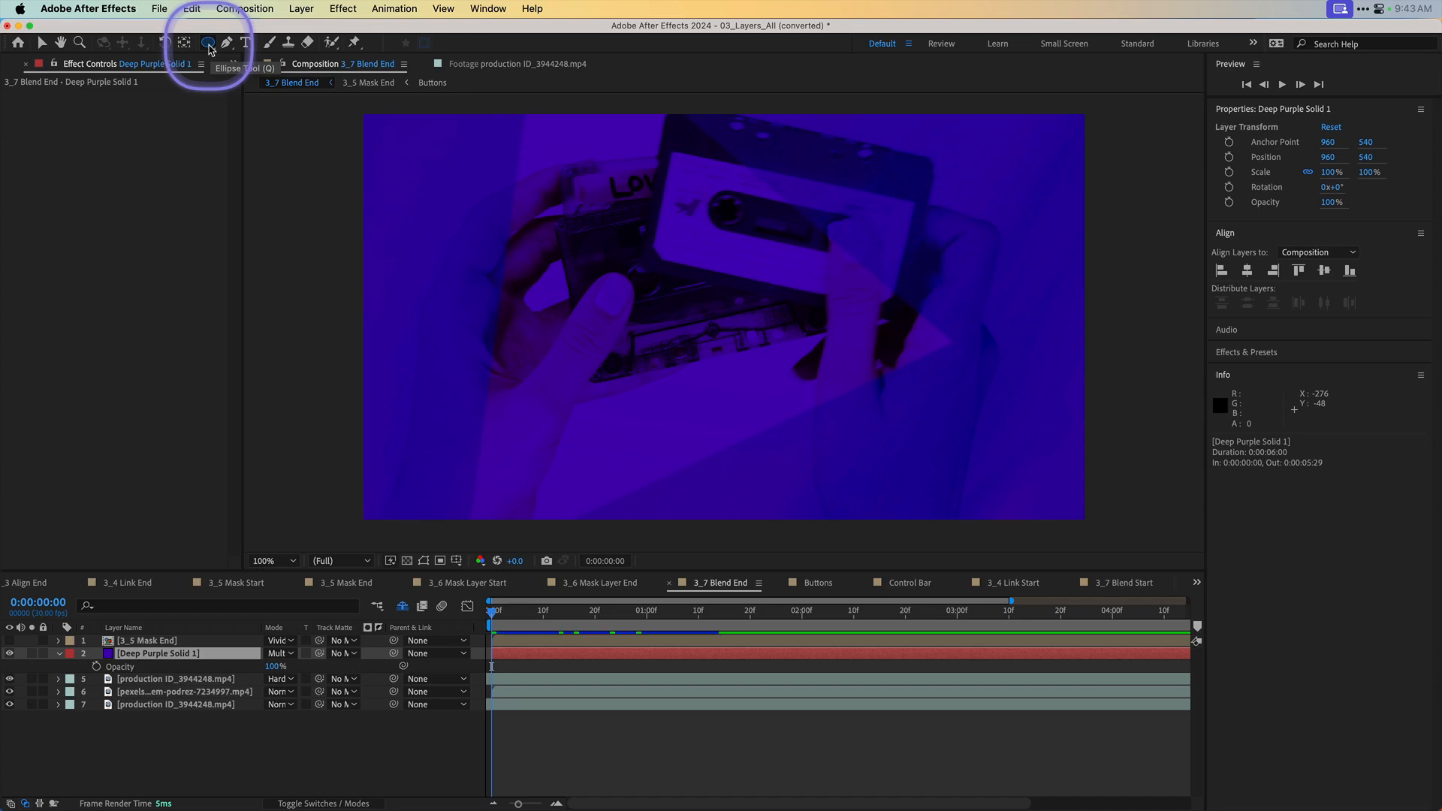
{"action": "double_click", "coordinate": [210, 47]}
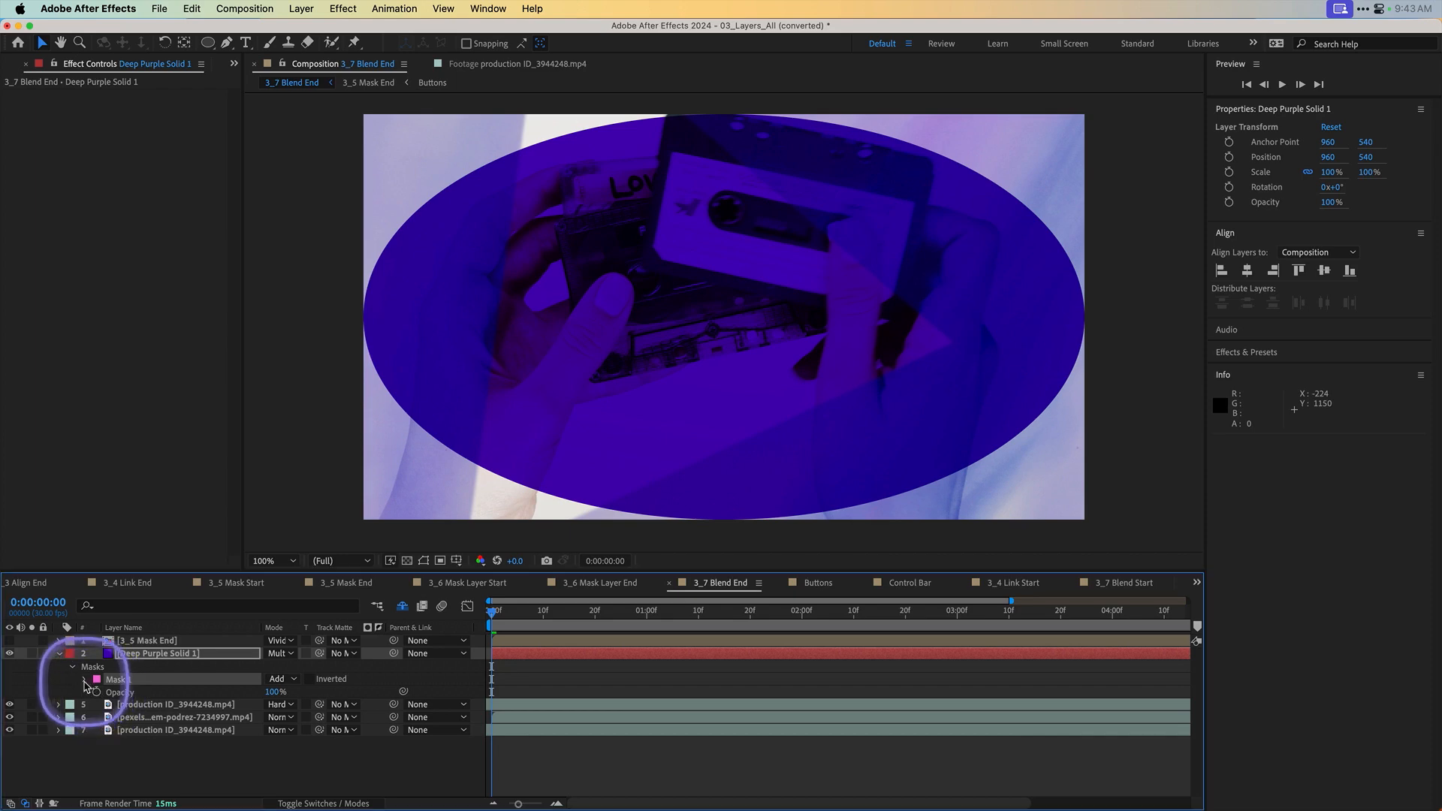
Step: Invert the solid's elliptical mask and feather it to 366 pixels, comparing the result with the layer hidden and shown
{"action": "left_click", "coordinate": [85, 679]}
{"action": "left_click_drag", "start_coordinate": [284, 706], "coordinate": [576, 722]}
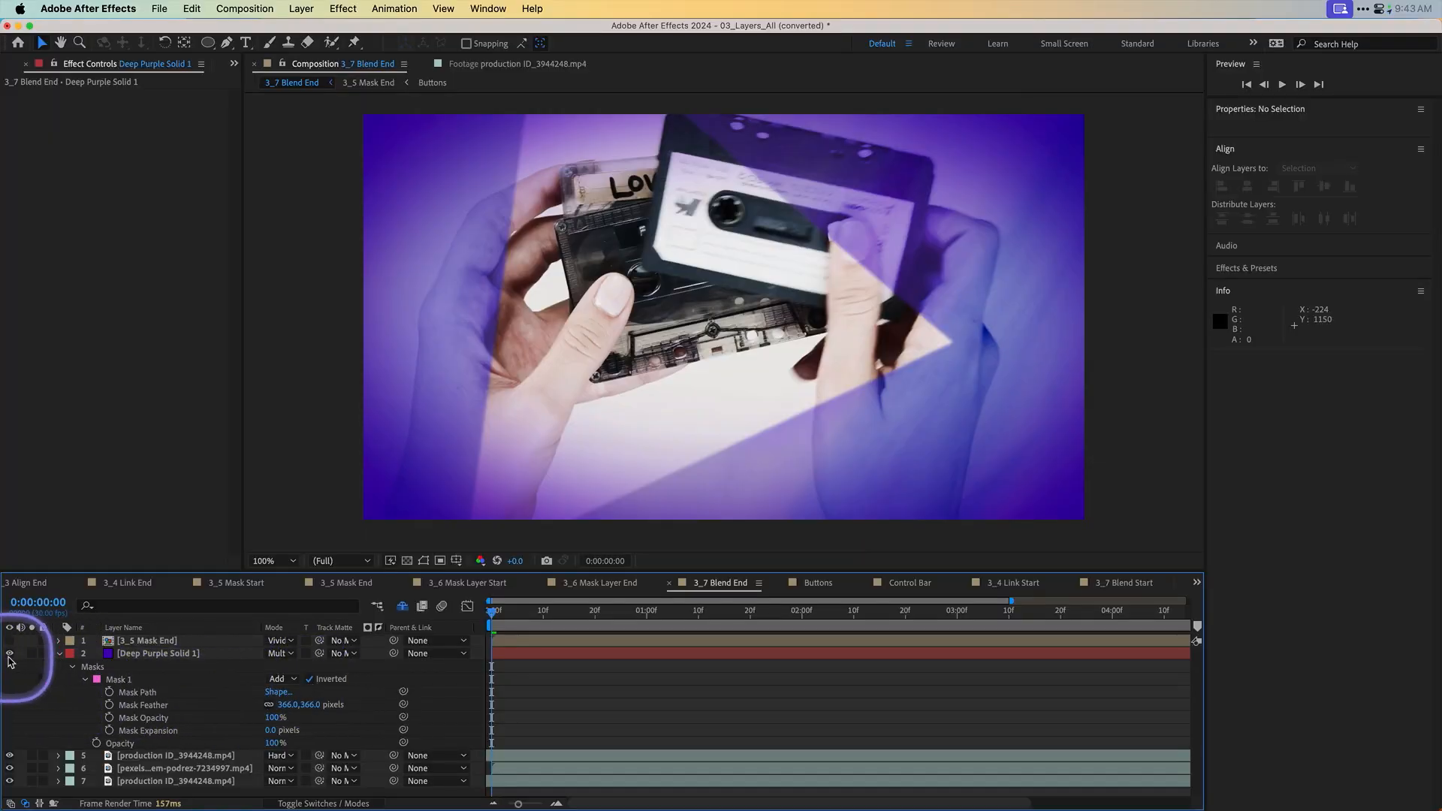
{"action": "left_click", "coordinate": [9, 654]}
{"action": "left_click", "coordinate": [9, 654]}
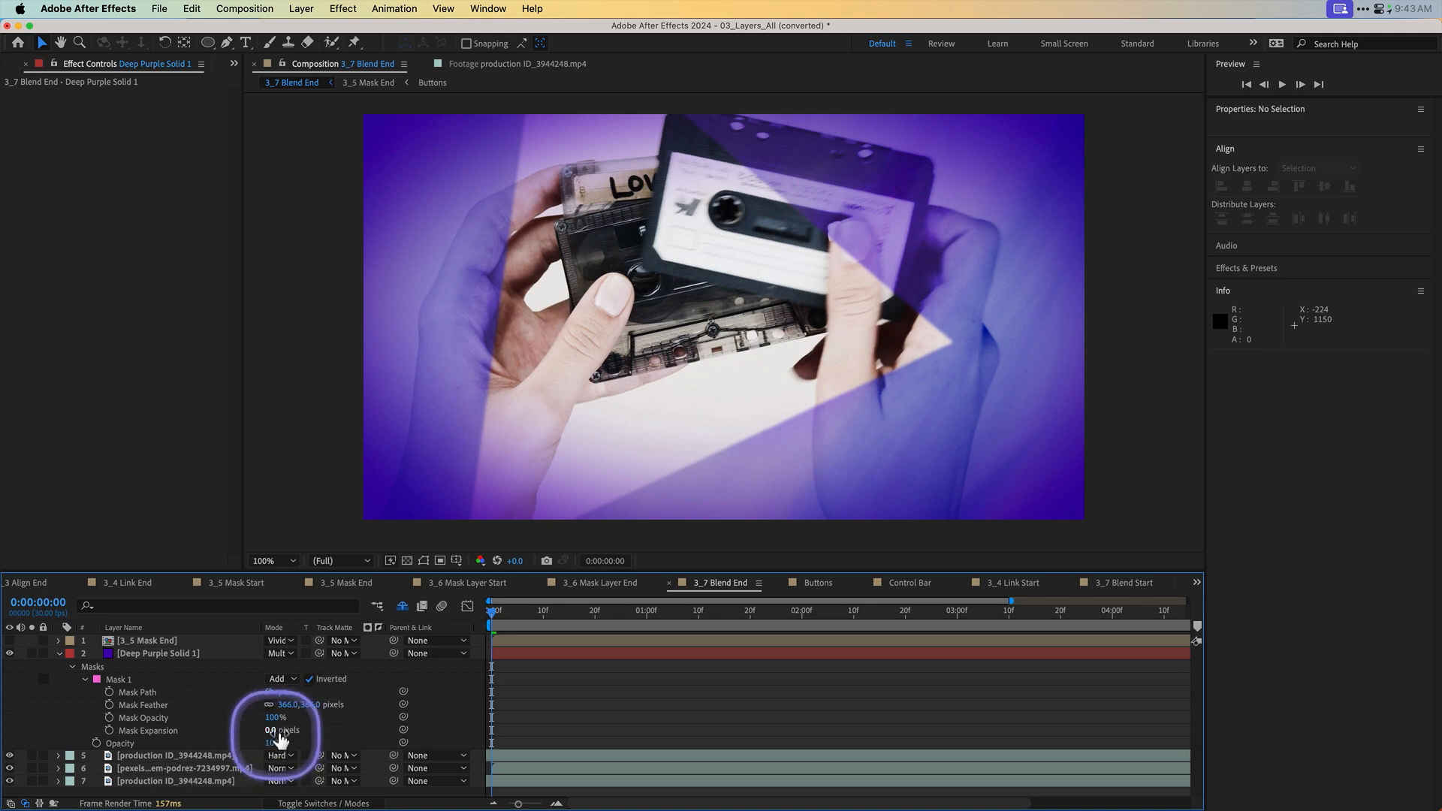
Step: Set the elliptical mask's feather to 515 pixels and its expansion to 88 pixels, and collapse the solid's properties
{"action": "left_click_drag", "start_coordinate": [289, 704], "coordinate": [398, 712]}
{"action": "left_click_drag", "start_coordinate": [274, 731], "coordinate": [342, 734]}
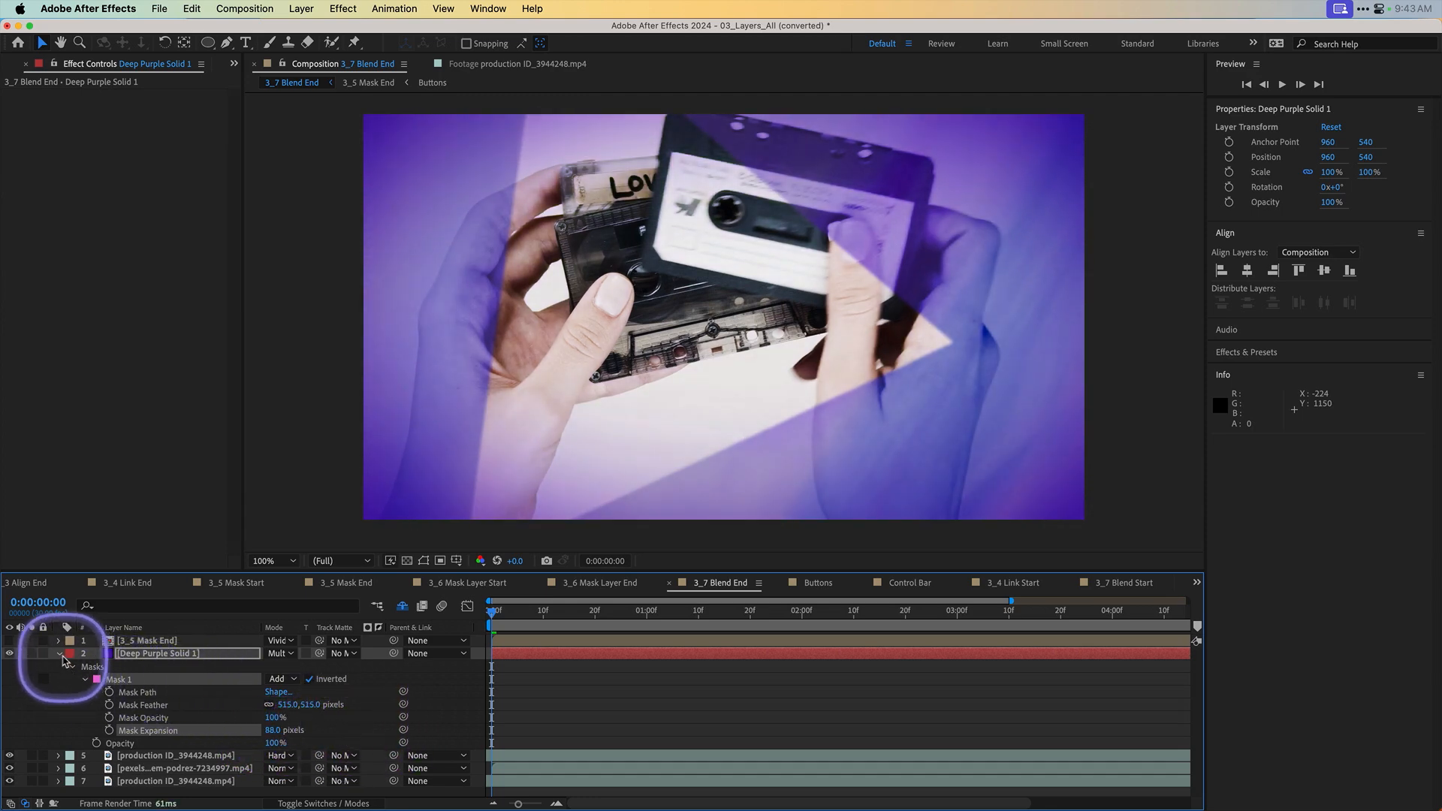
{"action": "left_click", "coordinate": [60, 655]}
Step: Make the 3_5 Mask End layer visible and open its nested composition to examine the buttons
{"action": "left_click", "coordinate": [160, 641]}
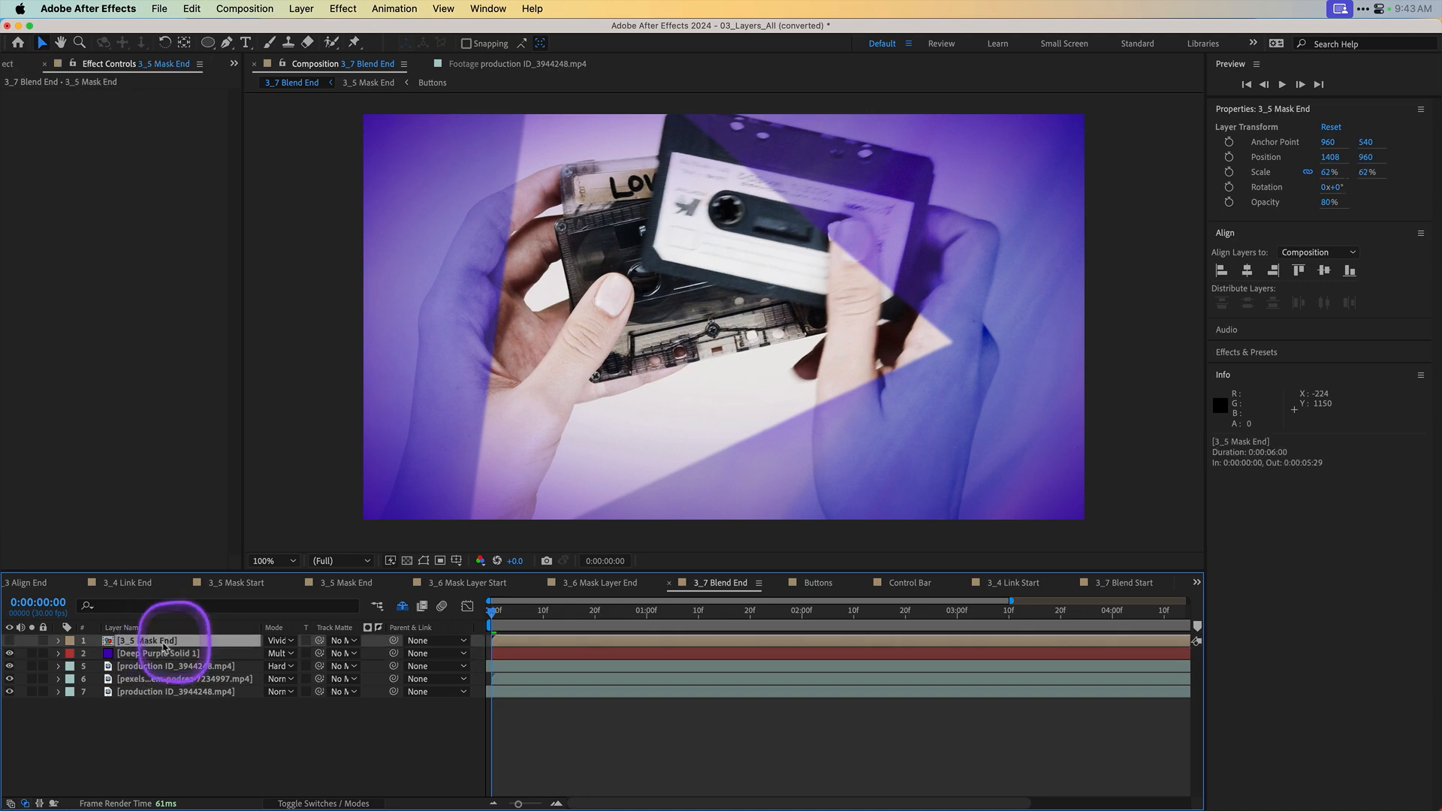
{"action": "left_click", "coordinate": [9, 641]}
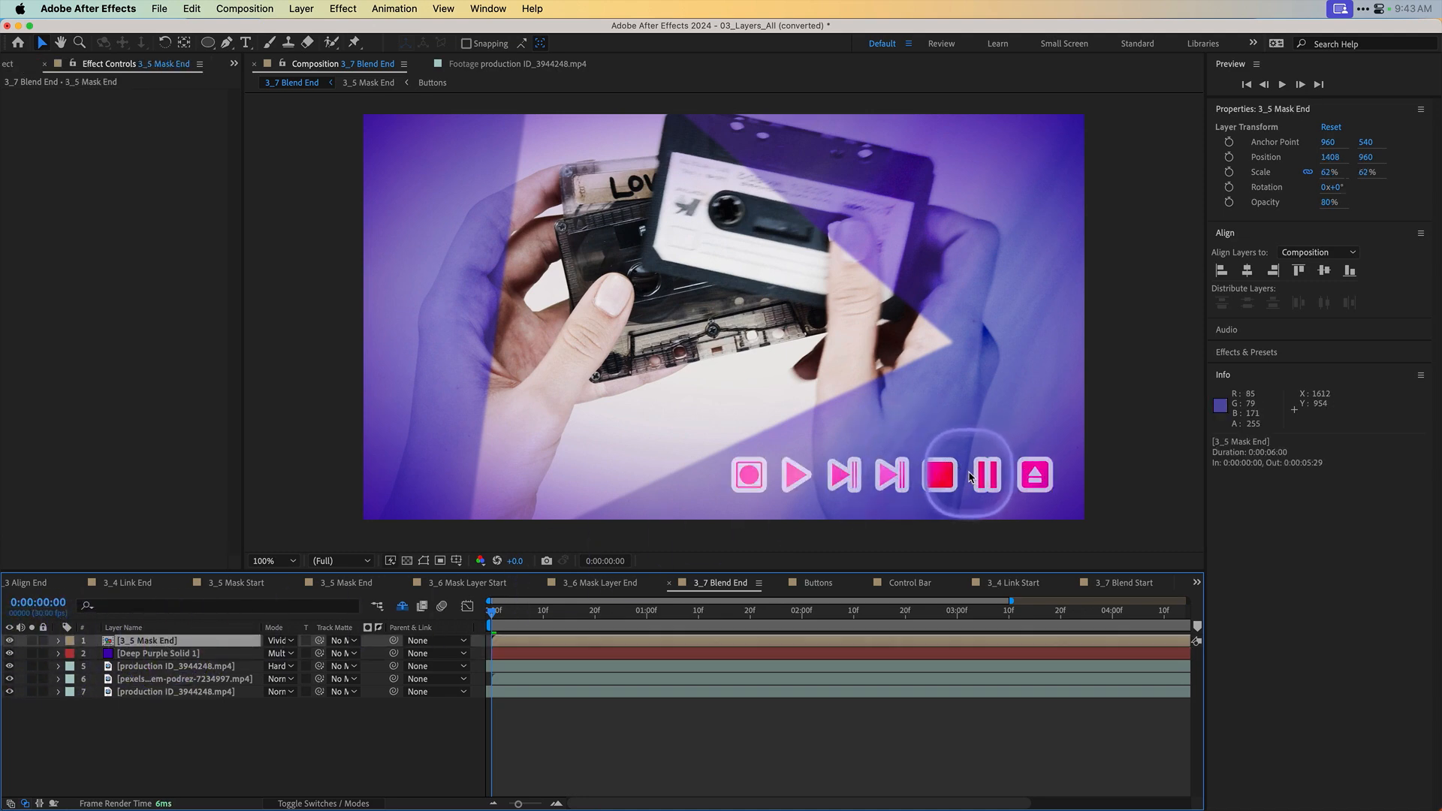
{"action": "double_click", "coordinate": [107, 643]}
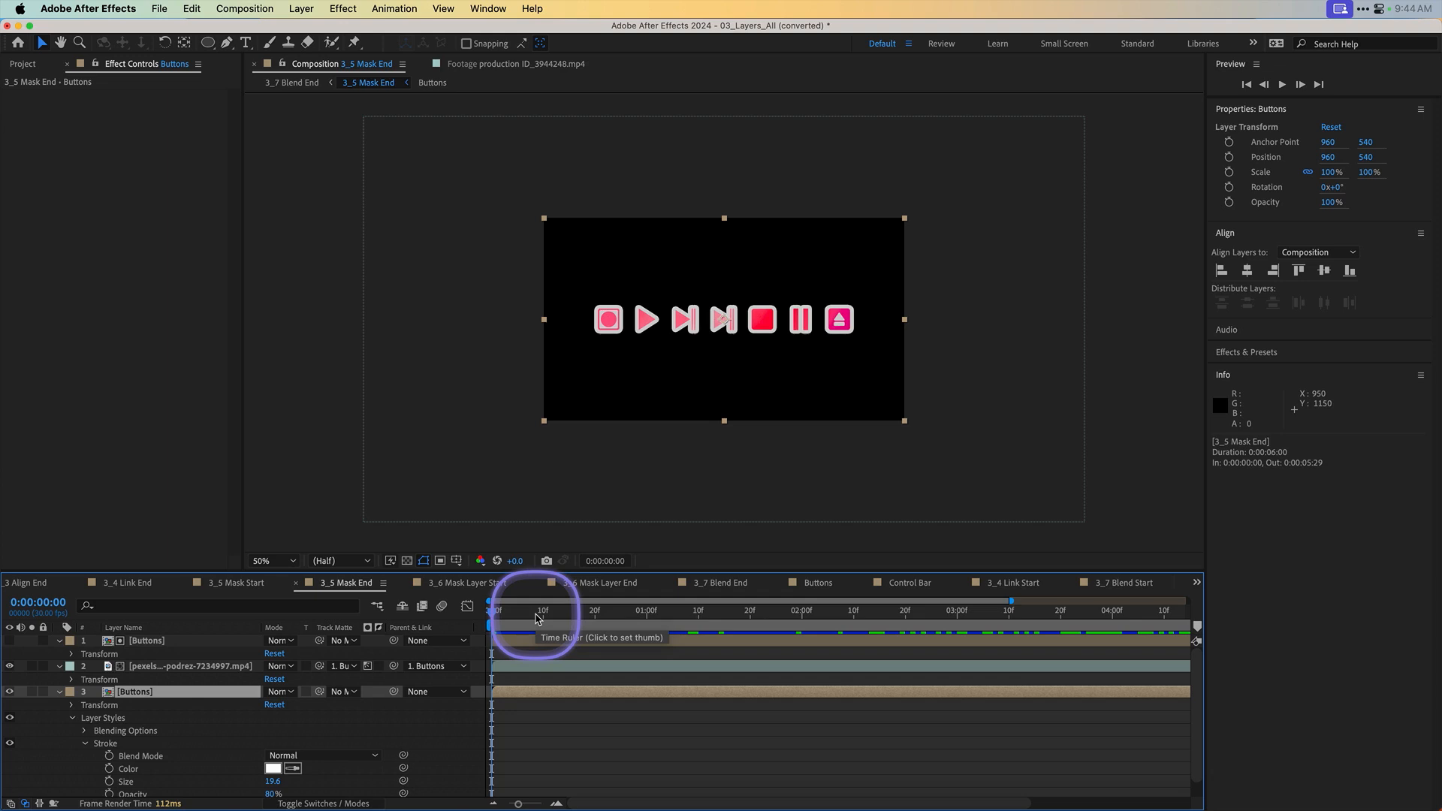
Step: Close the 3_5 Mask End composition, return to 3_7 Blend End, and scrub the timeline back to the start
{"action": "key", "text": "super+w"}
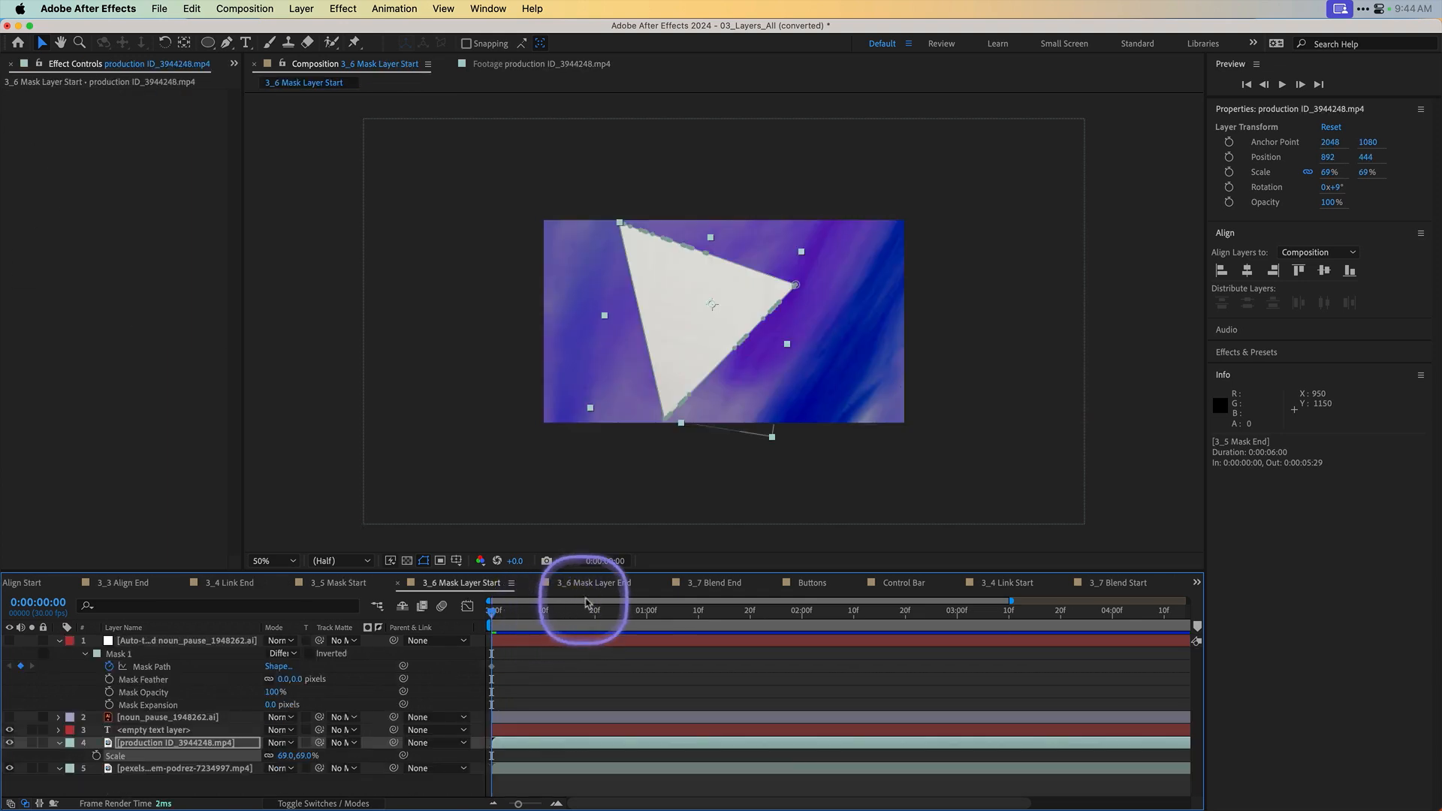
{"action": "left_click", "coordinate": [711, 585]}
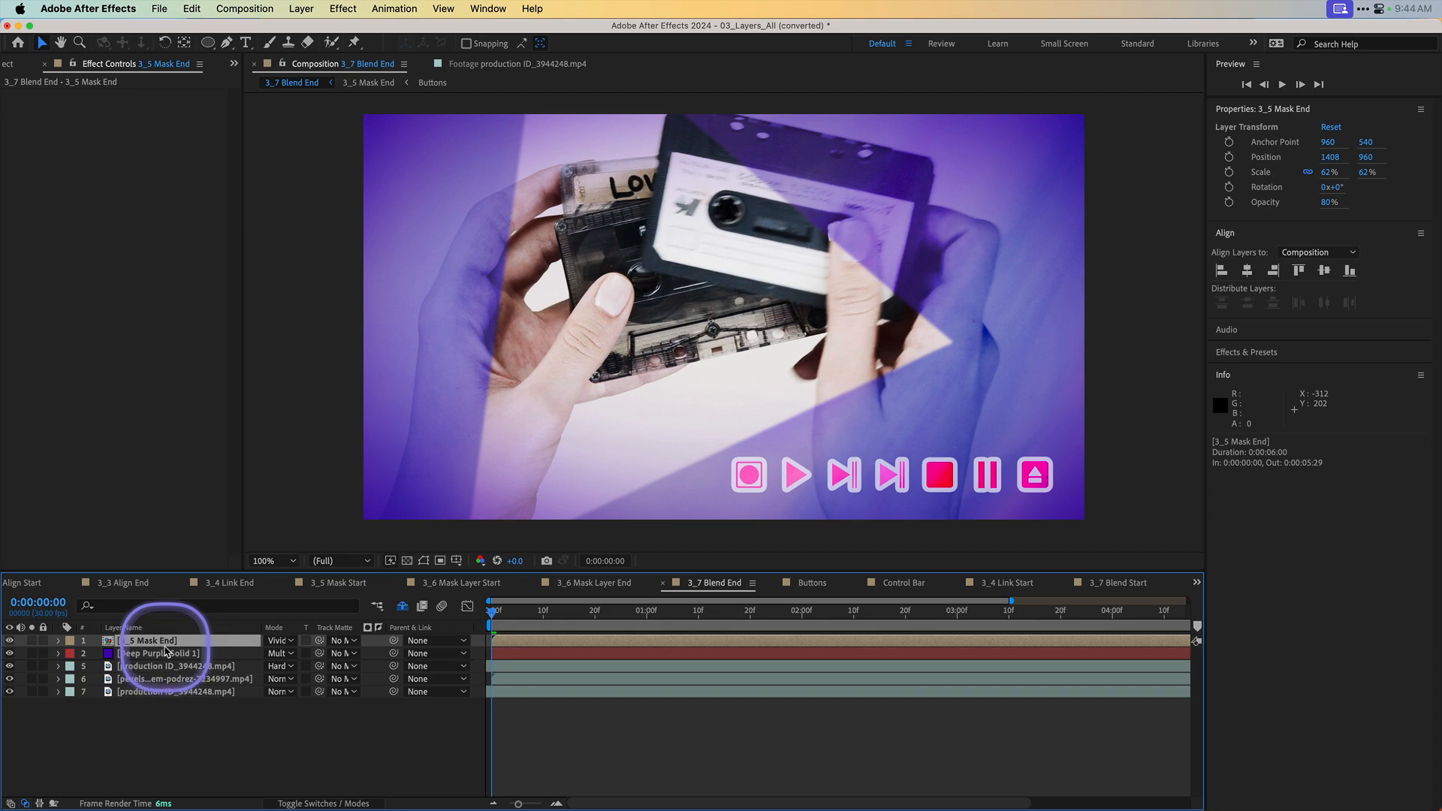
{"action": "left_click_drag", "start_coordinate": [533, 610], "coordinate": [451, 610]}
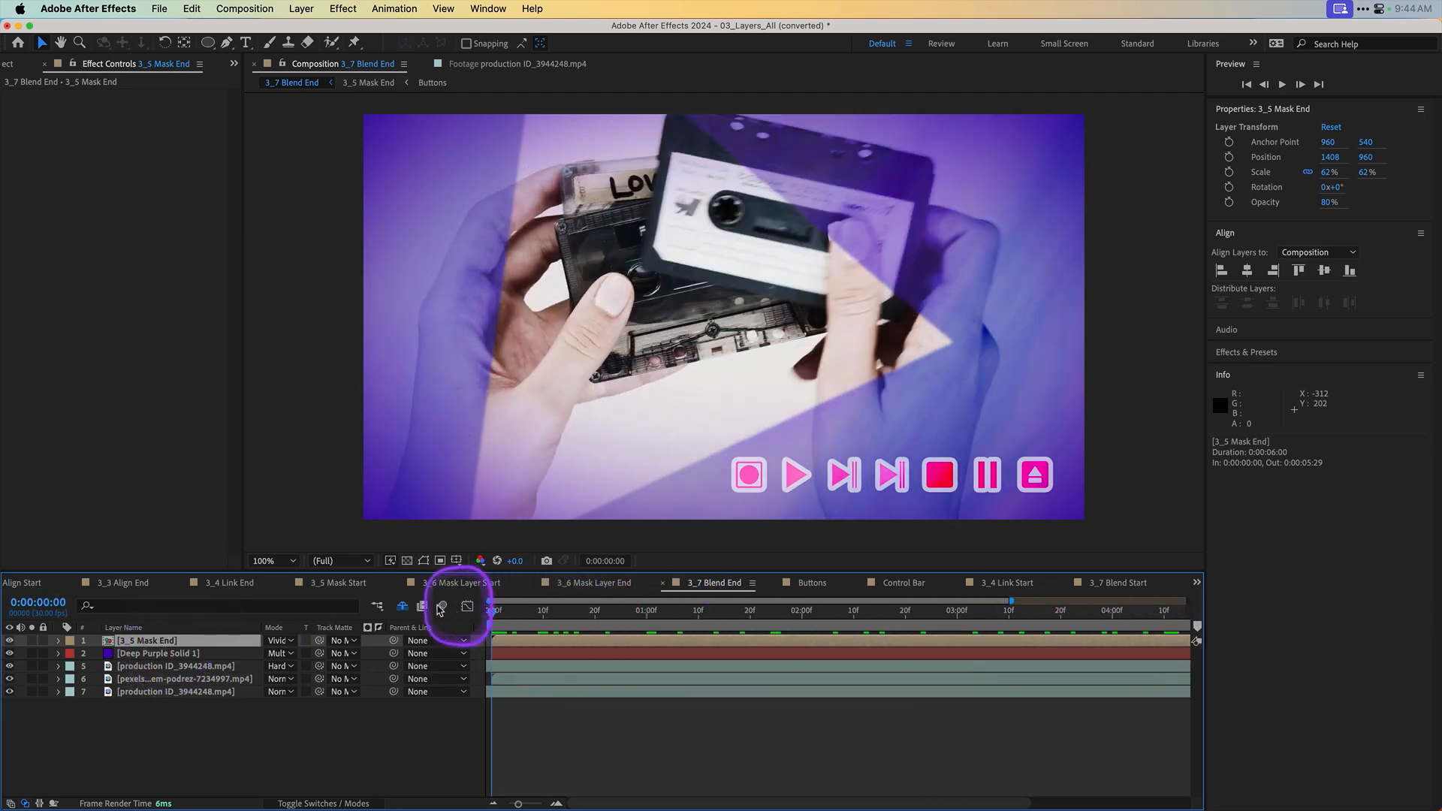